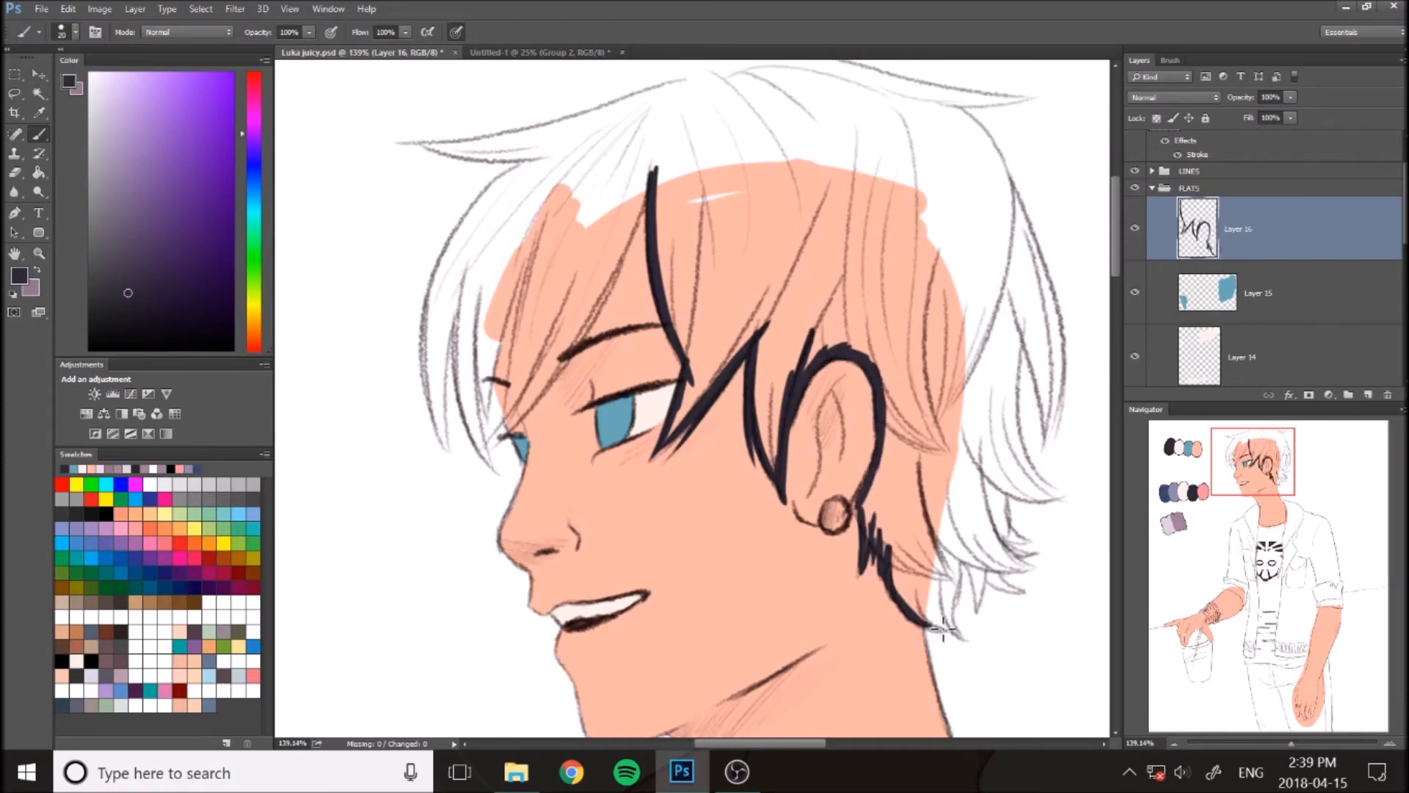
Outline the locks at the nape and back of the head in dark navy on Layer 16
left_click_drag(991, 484, 976, 587)
mouse_move(1023, 334)
left_mouse_down()
mouse_move(1056, 488)
mouse_move(1043, 449)
left_mouse_up()
left_click_drag(1047, 269, 1060, 350)
left_click_drag(992, 146, 1060, 349)
Paint the front hair locks beside the face and outline the spiky top of the hair in dark navy
left_click_drag(529, 182, 596, 389)
left_click_drag(469, 233, 618, 432)
left_click_drag(511, 237, 632, 422)
left_click_drag(665, 268, 645, 374)
left_click_drag(689, 243, 560, 302)
left_click_drag(778, 88, 649, 234)
left_click_drag(694, 172, 560, 304)
left_click_drag(1070, 213, 1022, 227)
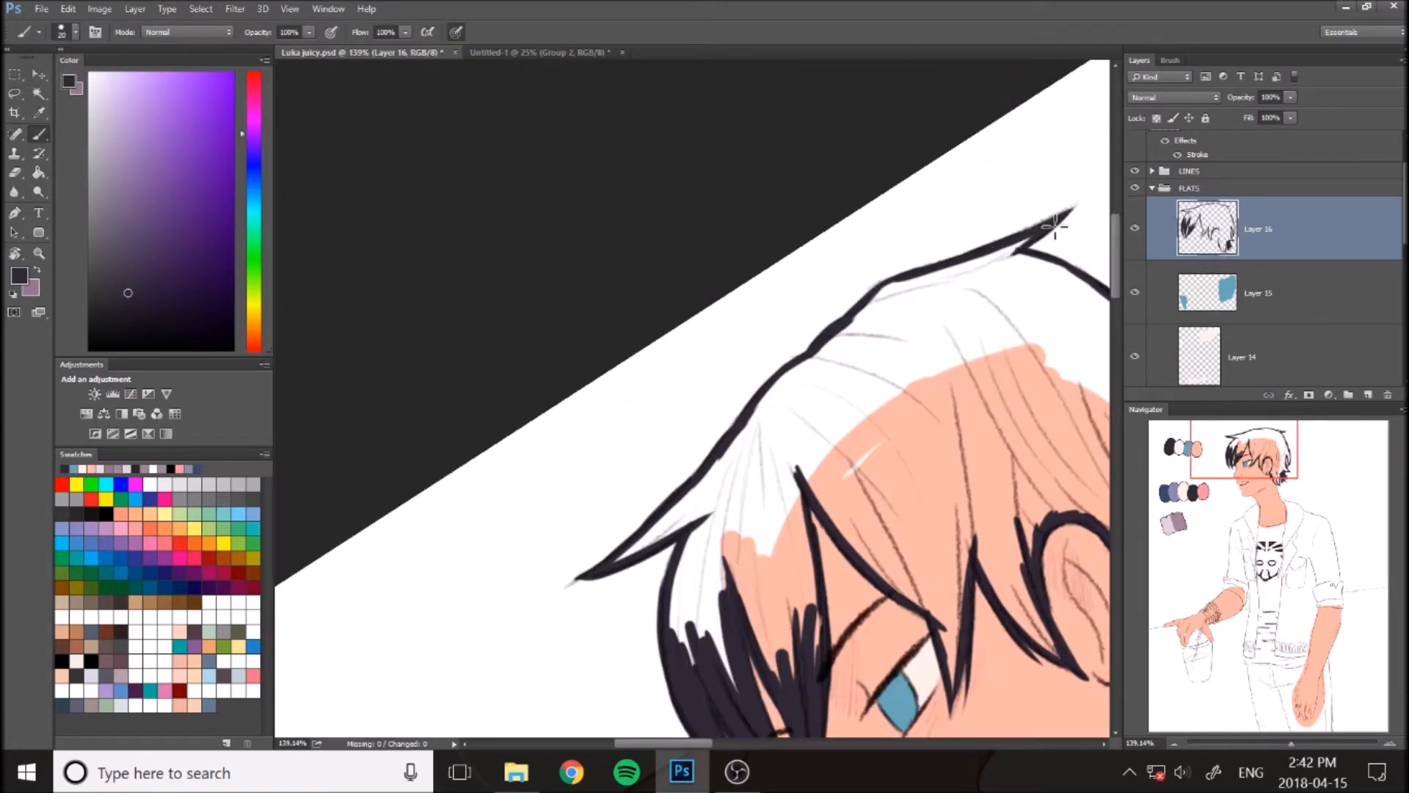
Fill in the remaining hair strands with dark navy strokes, undo the last stroke and save the file
left_click_drag(904, 507, 947, 676)
left_click_drag(1057, 411, 1079, 653)
key("ctrl+z")
key("ctrl+s")
Sample the dark blue from the painted palette and outline the jacket collar with it on a new layer
left_click(1306, 502)
mouse_move(1291, 743)
left_mouse_down()
mouse_move(1265, 744)
mouse_move(1279, 743)
left_mouse_up()
left_click(628, 259, "alt")
left_click(1368, 394)
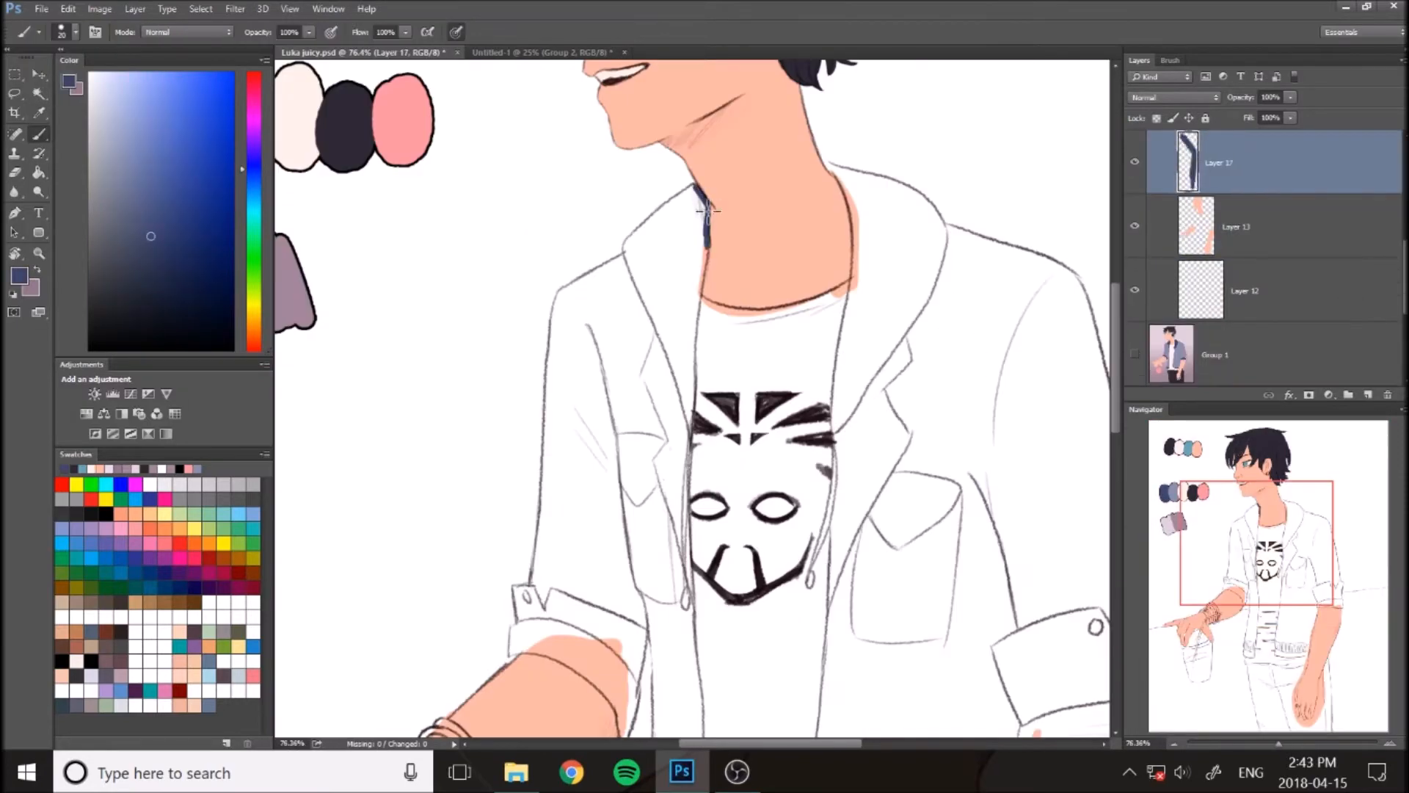
left_click_drag(702, 196, 691, 430)
left_click_drag(690, 418, 636, 245)
left_click_drag(826, 163, 835, 432)
mouse_move(835, 431)
left_mouse_down()
mouse_move(926, 305)
mouse_move(903, 195)
left_mouse_up()
Paint the lining bands of both rolled sleeves dark blue and compare the colors with the hidden Group 1 reference
left_click_drag(1279, 744, 1286, 743)
mouse_move(593, 323)
left_mouse_down()
mouse_move(787, 538)
mouse_move(730, 406)
left_mouse_up()
left_click_drag(1234, 603, 1317, 611)
mouse_move(677, 385)
left_mouse_down()
mouse_move(773, 374)
mouse_move(914, 389)
left_mouse_up()
left_click(1135, 354)
mouse_move(1286, 743)
left_mouse_down()
mouse_move(1269, 743)
mouse_move(1285, 743)
left_mouse_up()
left_click(1135, 354)
Add a new layer above Layer 13 and outline the jacket's body and sleeve edges in greyish blue
left_click(1237, 226)
left_click(1367, 395)
mouse_move(638, 130)
left_mouse_down()
mouse_move(531, 308)
mouse_move(488, 623)
left_mouse_up()
left_click_drag(764, 95, 720, 580)
left_click_drag(1013, 376, 970, 528)
left_click_drag(1014, 220, 726, 579)
left_click_drag(719, 482, 746, 550)
left_click_drag(748, 550, 936, 506)
left_click_drag(900, 196, 925, 384)
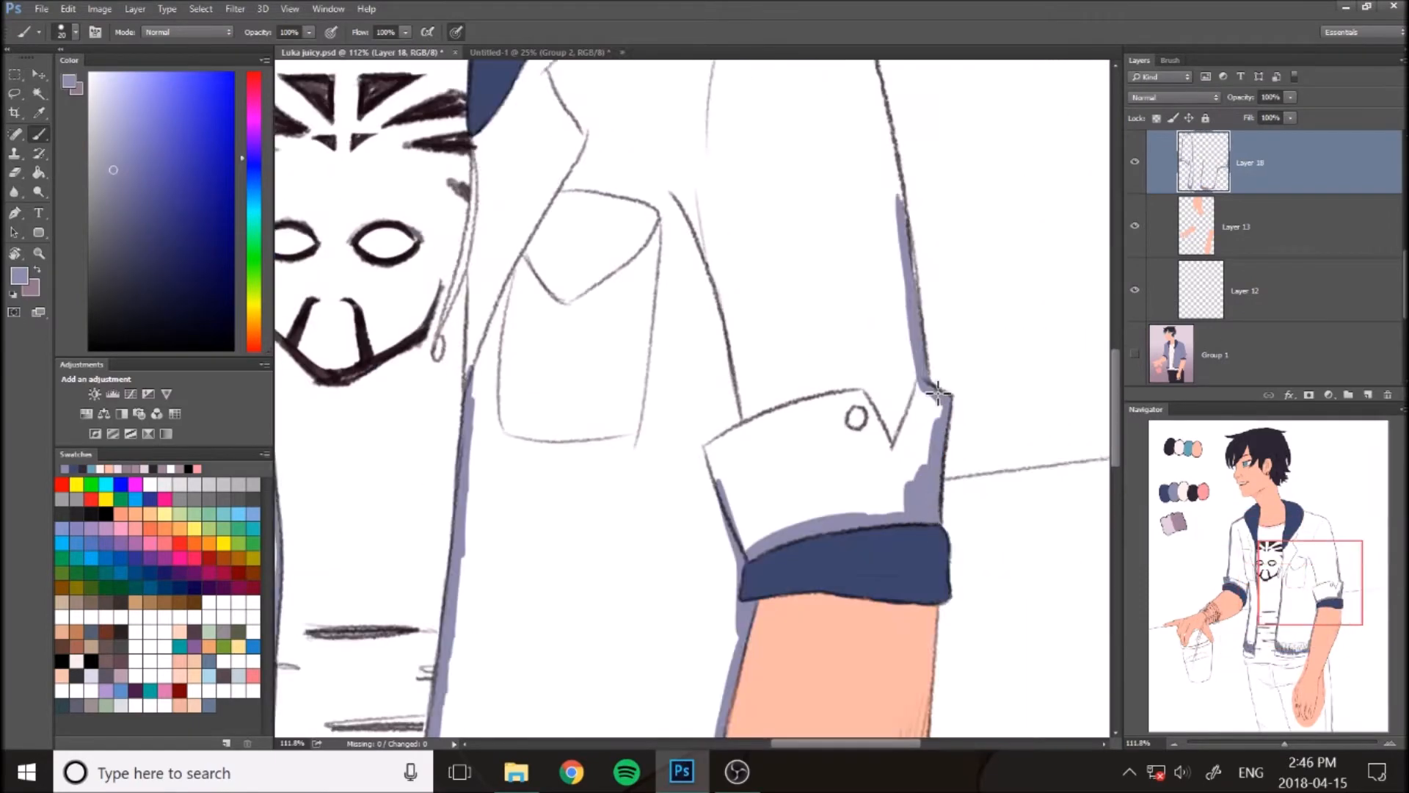
Close the jacket's remaining outlines around the sleeves and shoulders and fill it with the greyish blue
left_click_drag(807, 242, 996, 384)
left_click_drag(669, 279, 657, 514)
left_click_drag(792, 100, 746, 177)
left_click_drag(1286, 565, 1317, 548)
left_click_drag(787, 146, 620, 95)
left_click(771, 331)
Paint the bands along the jacket's lower hem dark blue on Layer 17
mouse_move(1318, 548)
left_mouse_down()
mouse_move(1243, 611)
mouse_move(1307, 587)
left_mouse_up()
left_click_drag(1285, 744, 1272, 744)
left_click_drag(1307, 646, 1307, 604)
left_click_drag(1271, 744, 1285, 744)
scroll(1245, 257, "up", 3)
left_click(1245, 283)
left_click_drag(444, 411, 539, 469)
left_click(488, 444)
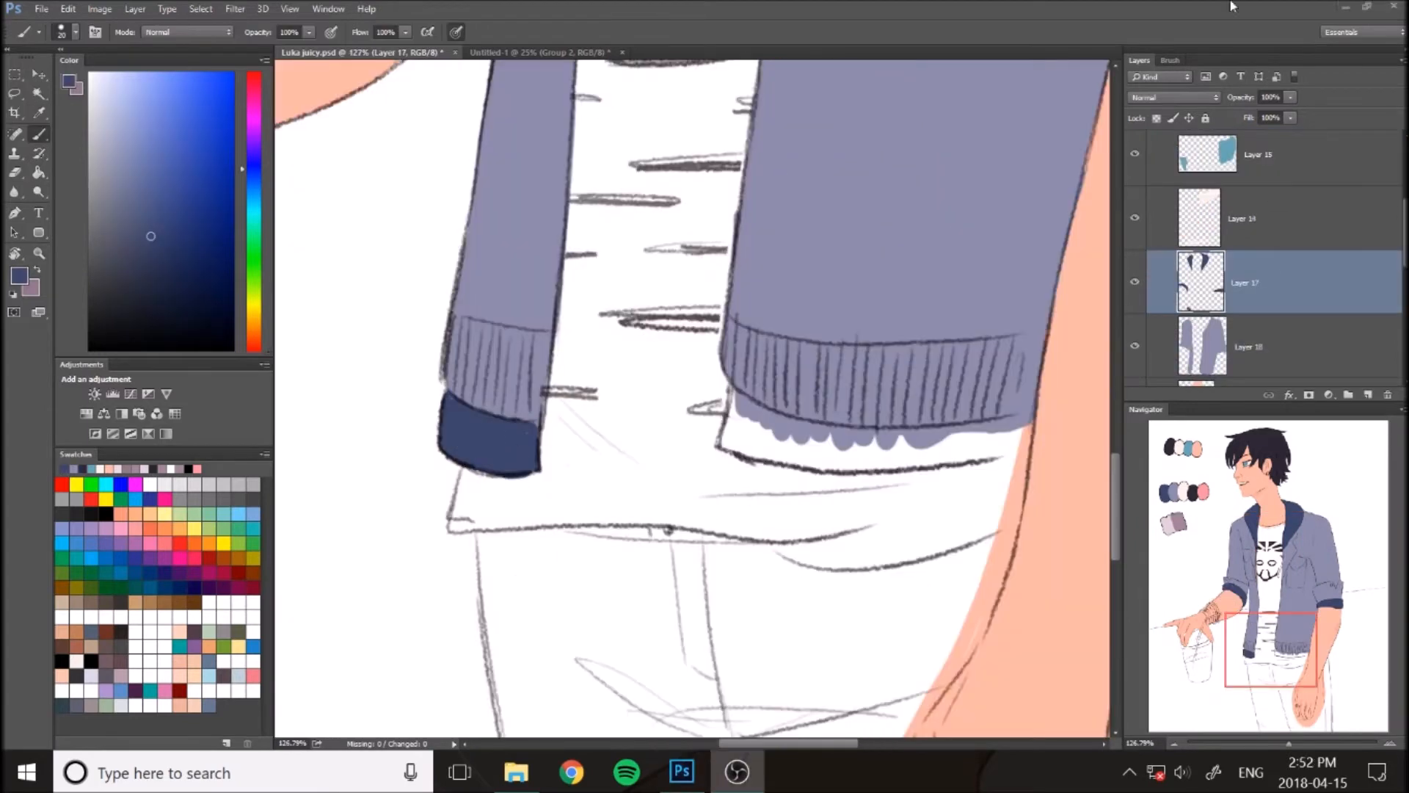
left_click_drag(639, 462, 760, 704)
Outline the trousers' outer leg and lower edge in dark navy and paint the gaps around the fingers
left_click_drag(1284, 744, 1278, 743)
left_click_drag(1285, 624, 1291, 650)
left_click_drag(1279, 744, 1286, 743)
left_click_drag(1292, 651, 1263, 667)
key("b")
left_click_drag(561, 66, 654, 513)
left_click_drag(654, 514, 997, 513)
left_click_drag(946, 123, 943, 282)
left_click_drag(1030, 297, 1037, 437)
left_click_drag(1067, 313, 1041, 435)
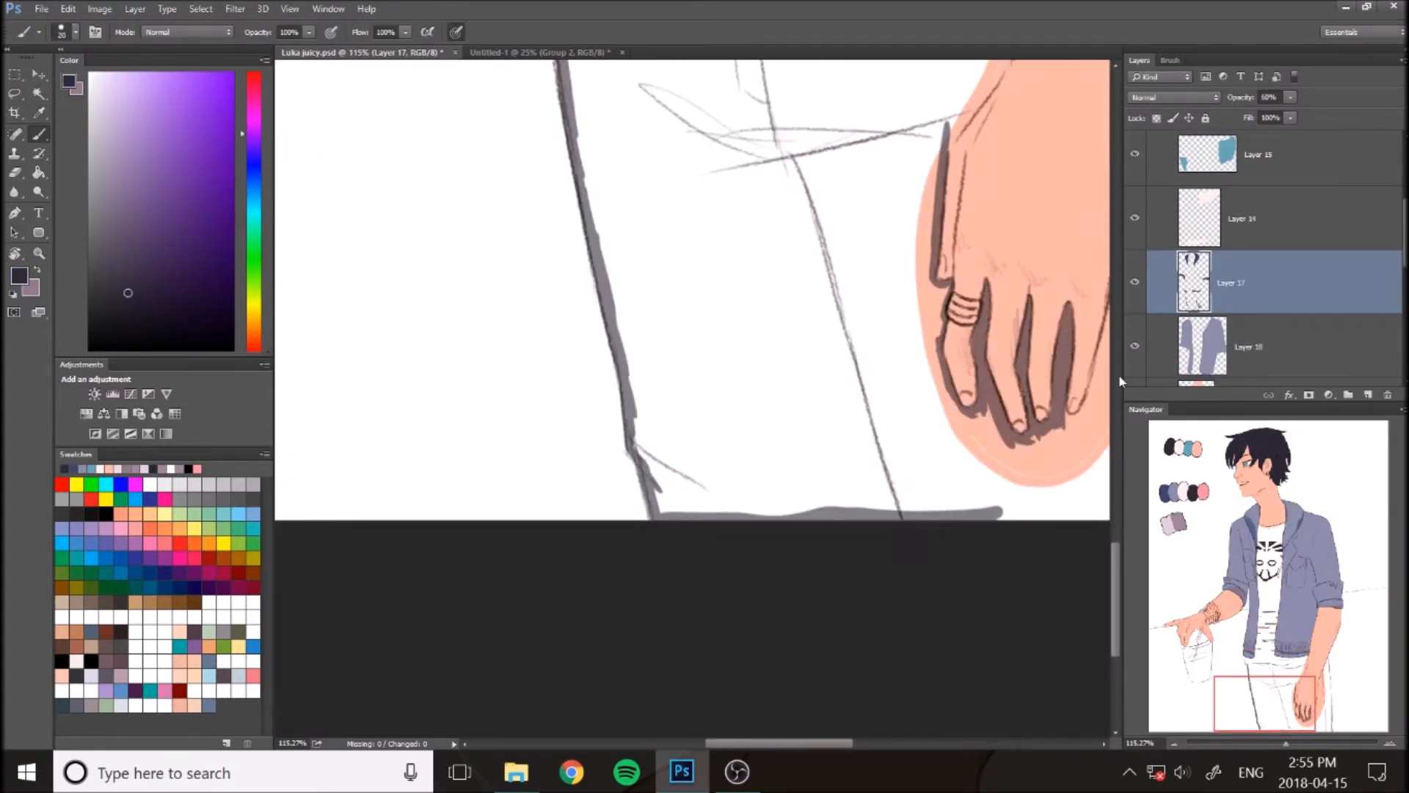
Outline the rest of the trousers around the shirt hem and hand, and fill them with dark navy
left_click_drag(1265, 704, 1319, 676)
left_click_drag(770, 158, 723, 282)
left_click_drag(705, 426, 646, 644)
left_click_drag(802, 399, 694, 624)
left_click_drag(352, 279, 884, 135)
left_click_drag(891, 189, 918, 617)
left_click_drag(881, 294, 954, 477)
left_click(661, 257)
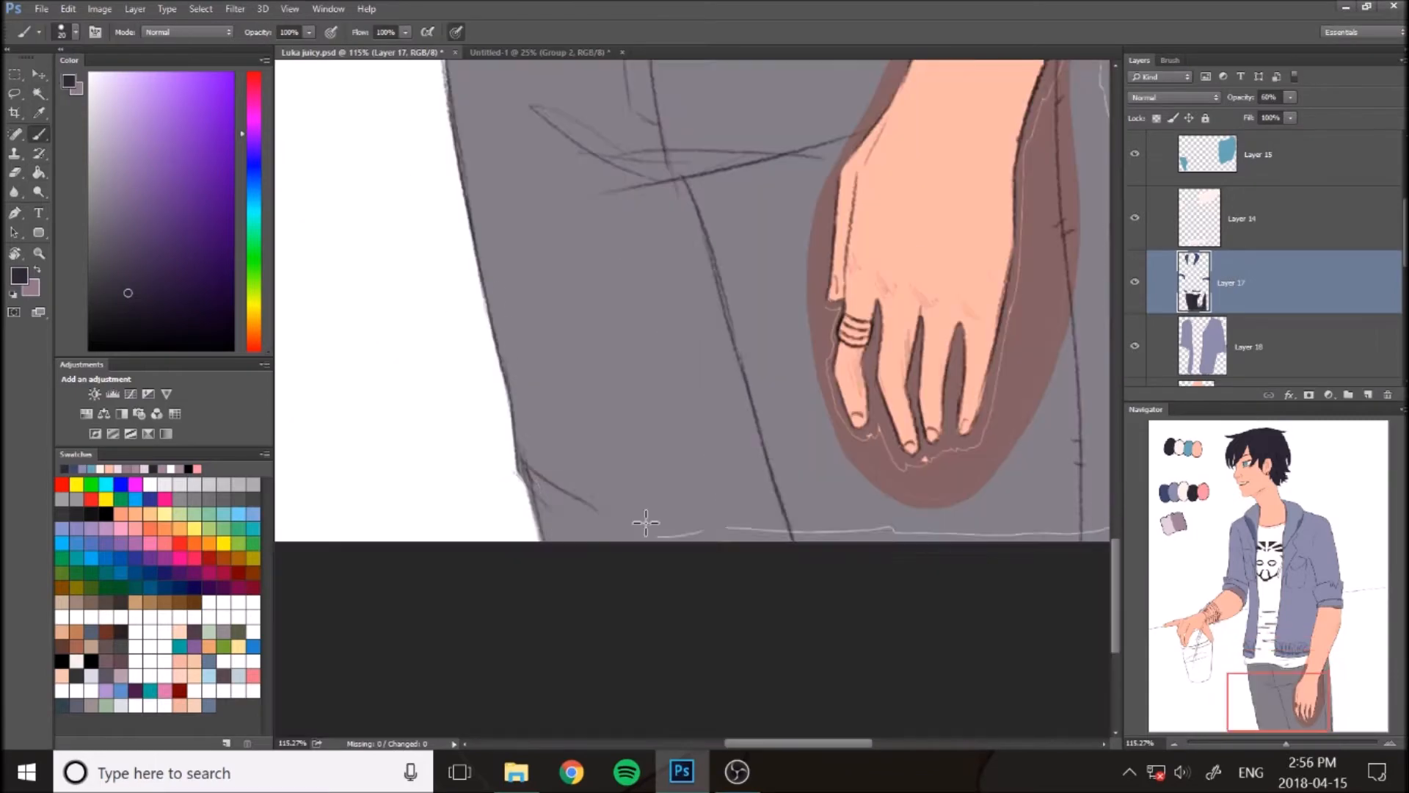
Paint over the unfilled gaps along the trousers' lower edge and around the hand, and save the file
left_click_drag(645, 522, 1037, 530)
left_click_drag(1278, 703, 1309, 694)
left_click_drag(880, 294, 734, 550)
scroll(1248, 282, "down", 2)
left_click(194, 31)
key("ctrl+s")
Sample the off-white from the painted palette and fill the T-shirt with it on a new layer beneath the jacket
left_click_drag(1286, 744, 1272, 744)
left_click(1191, 310)
left_click(1368, 395)
left_click(393, 177, "alt")
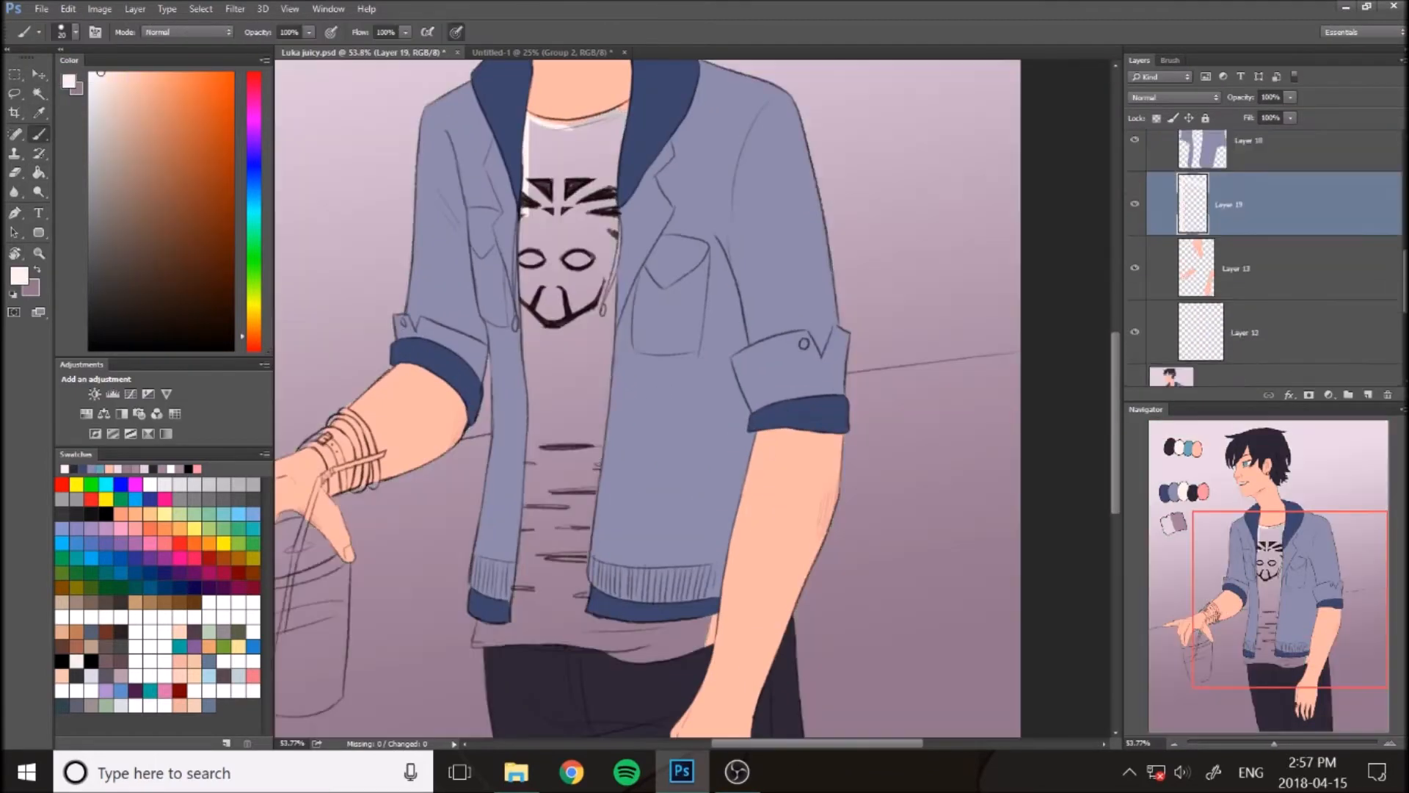
left_click_drag(523, 121, 514, 396)
left_click(566, 382)
Touch up the dark blue jacket details near the collar on Layer 17
left_click_drag(1240, 255, 1241, 140)
mouse_move(1292, 744)
left_mouse_down()
mouse_move(1264, 744)
mouse_move(1290, 744)
left_mouse_up()
left_click(1241, 312)
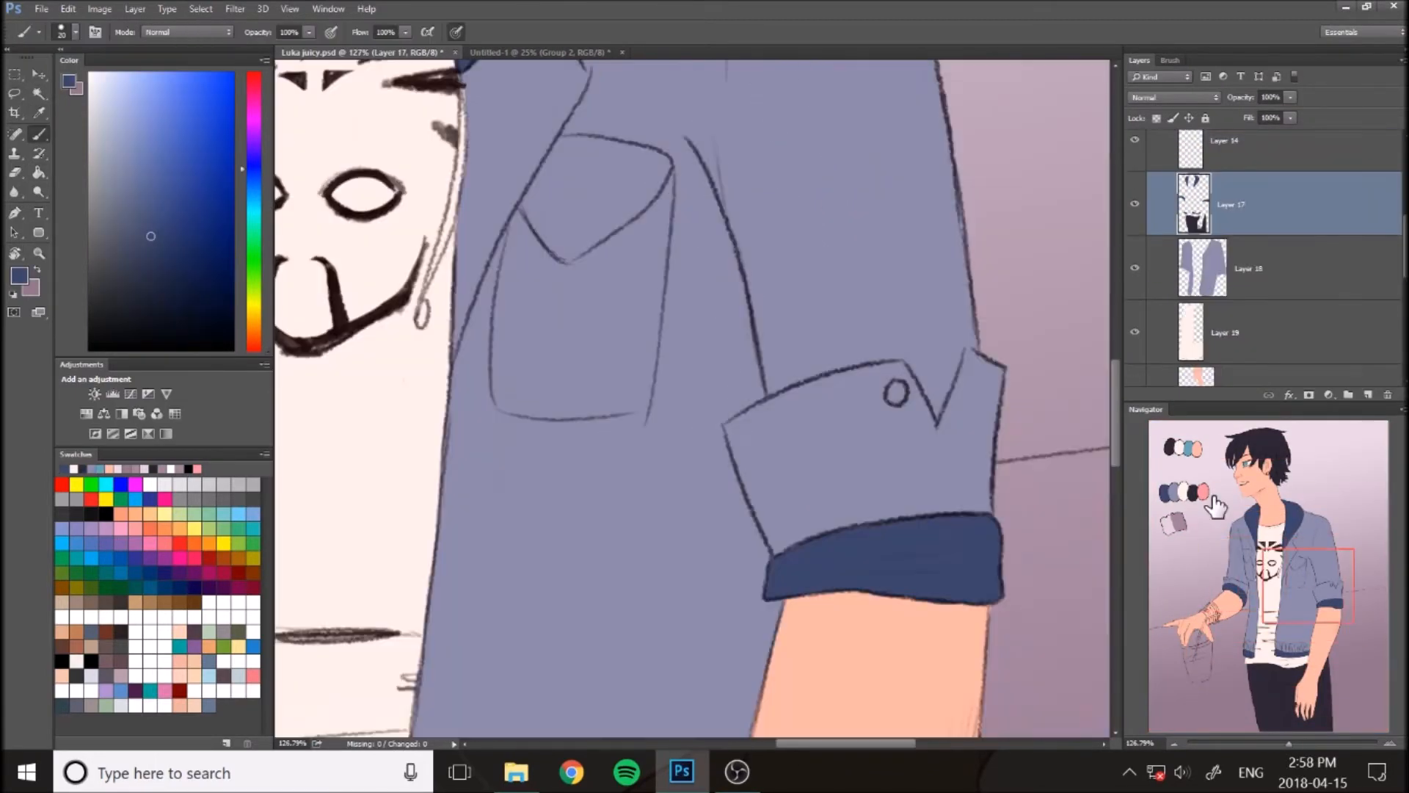
left_click_drag(1310, 598, 1262, 469)
left_click_drag(760, 503, 766, 518)
Outline the drink inside the cup in pink on a new layer and fill it
left_click(1369, 395)
left_click(196, 469)
left_click_drag(630, 258, 420, 332)
mouse_move(422, 338)
left_mouse_down()
mouse_move(497, 513)
mouse_move(650, 477)
left_mouse_up()
left_click_drag(650, 478, 663, 253)
left_click(544, 411)
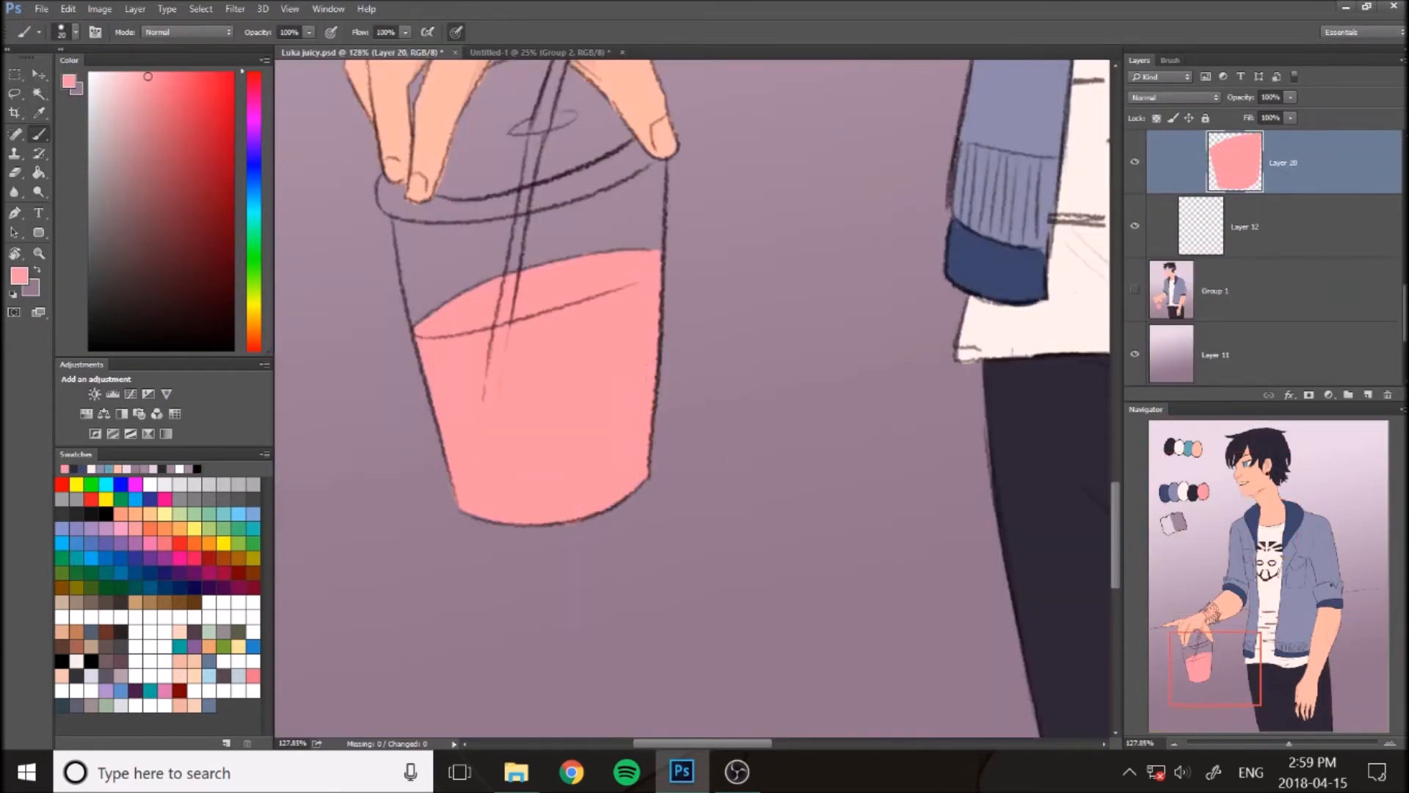
Outline the whole cup and its domed lid in pale grey on a new layer and fill it
left_click(1369, 394)
left_click_drag(543, 279, 570, 397)
left_click_drag(529, 226, 488, 289)
left_click_drag(440, 360, 514, 634)
left_click_drag(682, 312, 665, 589)
left_click_drag(514, 634, 665, 590)
left_click(39, 173)
left_click(565, 477)
Change the cup layer's blend mode and move the layer beneath the drink layer
left_click(1174, 96)
left_click(1198, 206)
left_click_drag(1227, 162, 1233, 257)
left_click(1291, 97)
Paint the straw's upper part blue on a new layer, from the lid through the bend to its tip over the wrist
left_click(1368, 395)
left_click(126, 468)
left_click_drag(587, 367, 603, 492)
left_click(1226, 139)
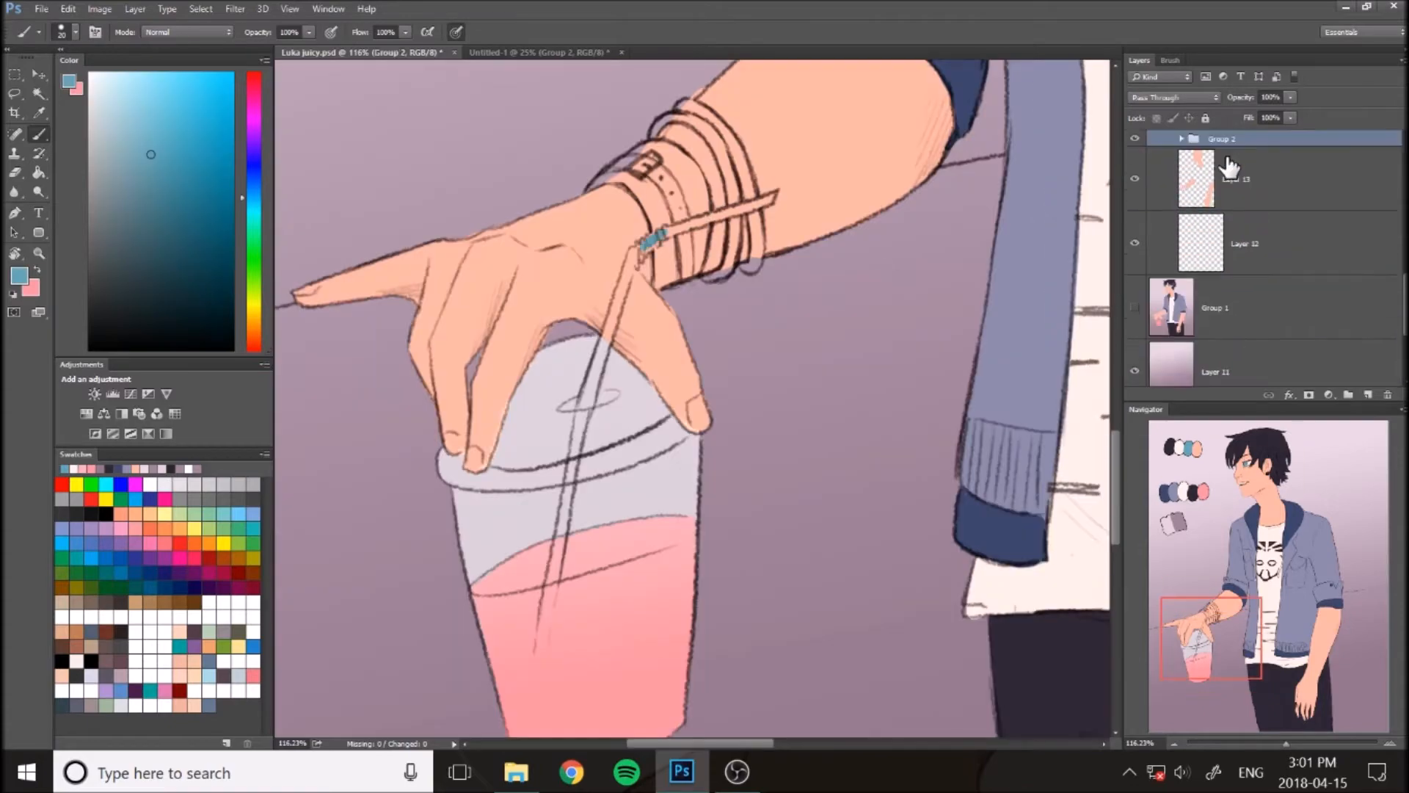
left_click(1273, 301)
left_click_drag(650, 246, 620, 308)
left_click_drag(1248, 301, 1248, 206)
left_click_drag(650, 244, 775, 196)
Continue the straw down inside the cup, using a sampled color for the part submerged in the drink
left_click_drag(580, 417, 563, 534)
left_click_drag(1266, 163, 1267, 133)
left_click(602, 591, "alt")
left_click_drag(564, 543, 539, 652)
Group the cup and straw layers and save the file
key("ctrl+g")
scroll(736, 364, "down", 8)
key("ctrl+s")
Add a new layer for the bracelets and paint the wrist-side strap of the leather cuff dark brown
scroll(569, 477, "up", 5)
left_click(1369, 394)
scroll(602, 411, "up", 4)
left_click_drag(1248, 160, 1248, 220)
left_click(117, 242)
left_click_drag(521, 348, 576, 517)
Paint the thin bracelet next to the leather cuff orange and the outermost bracelet yellow
left_click(165, 81)
mouse_move(587, 290)
left_mouse_down()
mouse_move(646, 488)
mouse_move(706, 382)
left_mouse_up()
left_click_drag(701, 404, 661, 503)
left_click(254, 314)
left_click(157, 91)
left_click_drag(686, 275, 727, 371)
left_click_drag(613, 224, 727, 488)
Fill the leather cuff's remaining areas with a lighter reddish brown
left_click(143, 226)
left_click_drag(589, 293, 643, 378)
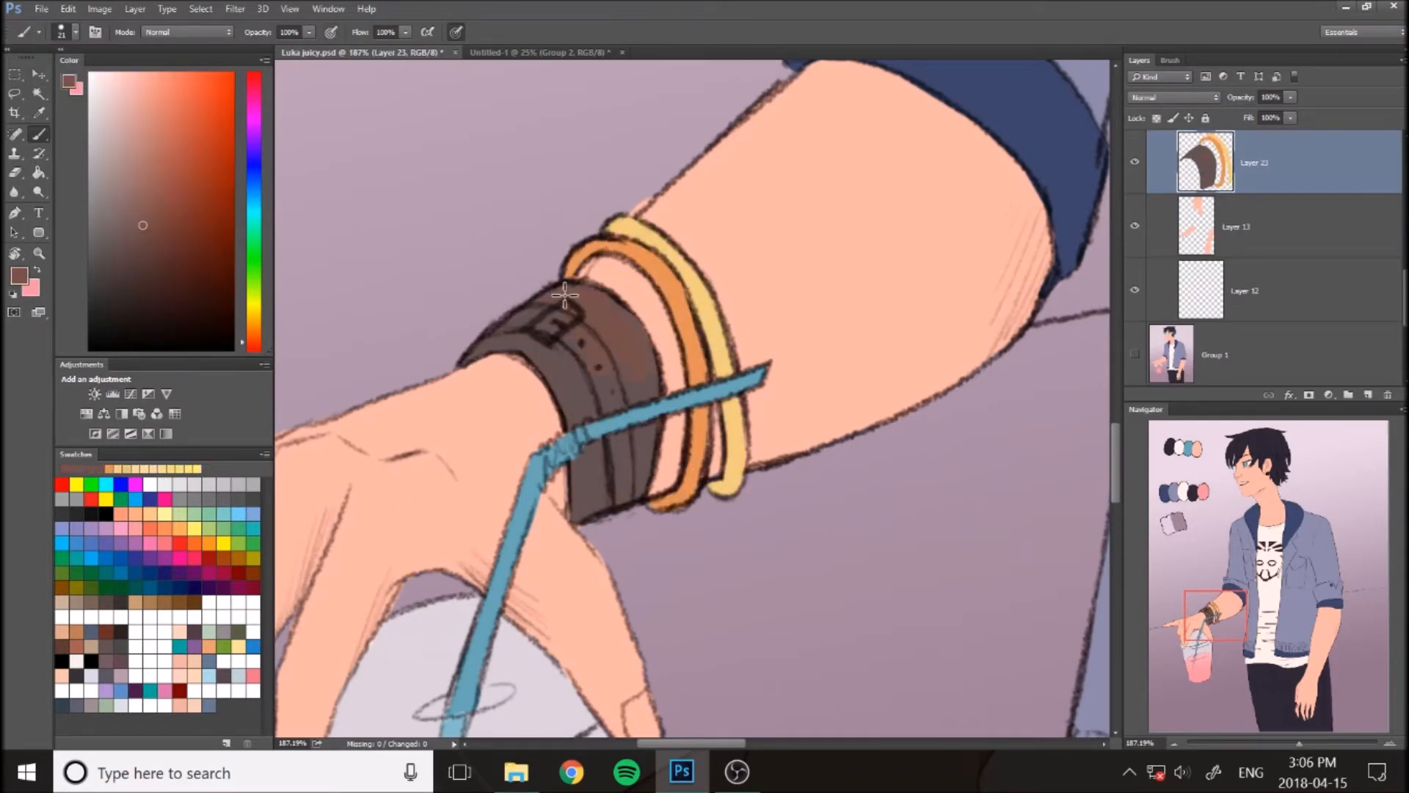
left_click_drag(634, 309, 657, 377)
left_click_drag(550, 386, 595, 506)
scroll(698, 381, "down", 8)
scroll(855, 661, "up", 8)
scroll(719, 470, "up", 3)
Touch up small areas around the leather cuff and bracelets with muted and dark purple tones
left_click(254, 134)
left_click(114, 255)
mouse_move(638, 440)
left_mouse_down()
mouse_move(698, 469)
mouse_move(731, 432)
left_mouse_up()
left_click(98, 113)
left_click(137, 307)
left_click_drag(682, 477, 702, 498)
Erase the bracelet colors that cover the blue straw where it crosses the wrist, and save the file
scroll(888, 434, "down", 5)
key("ctrl+z")
left_click(75, 32)
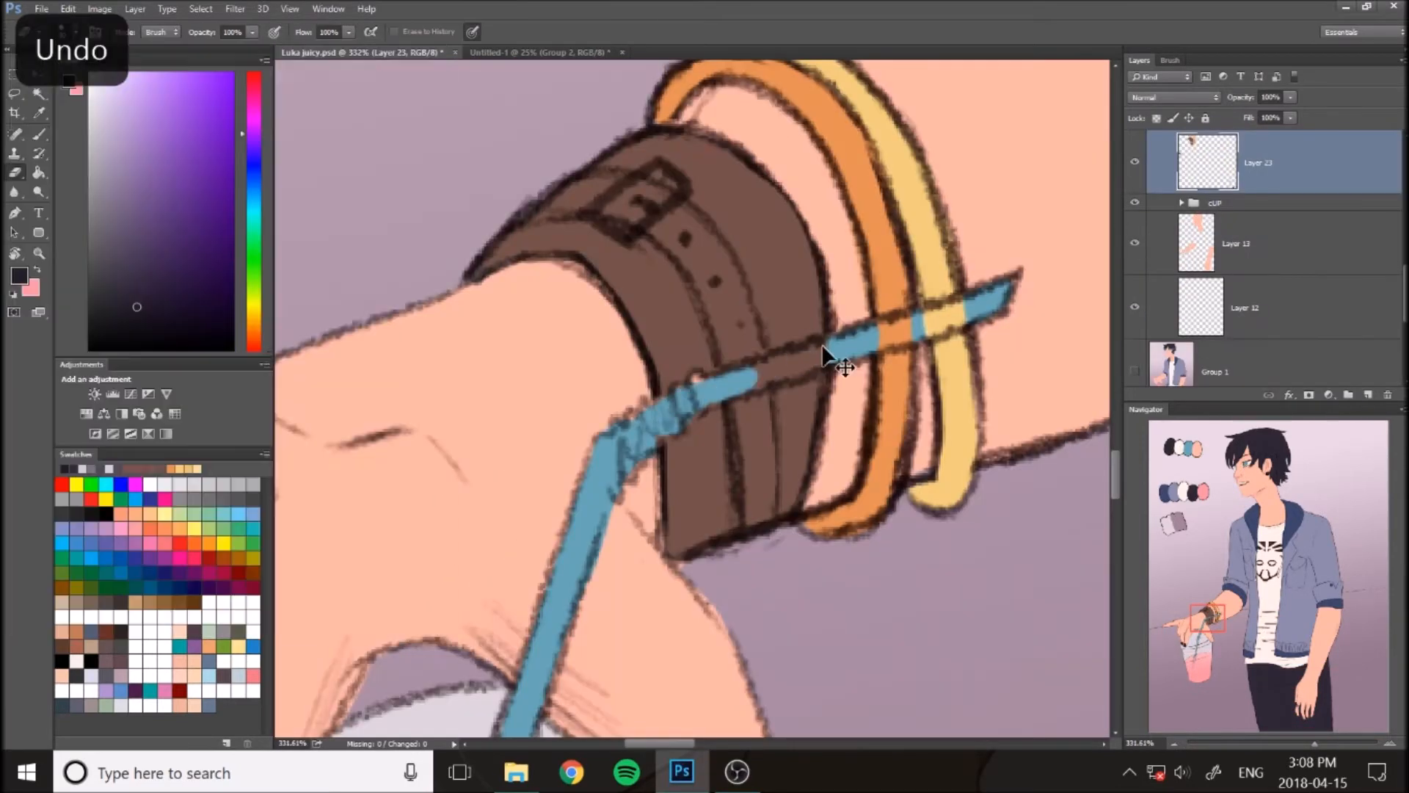
left_click_drag(886, 386, 910, 455)
scroll(880, 441, "down", 8)
key("ctrl+s")
Add a new layer for the hair highlights and paint the tips of the bangs with the palette's teal
left_click(1368, 395)
scroll(698, 132, "up", 11)
left_click(311, 211, "alt")
mouse_move(602, 326)
left_mouse_down()
mouse_move(655, 246)
mouse_move(580, 277)
left_mouse_up()
left_click_drag(581, 342, 558, 283)
left_click_drag(708, 336, 756, 265)
left_click_drag(726, 327, 767, 250)
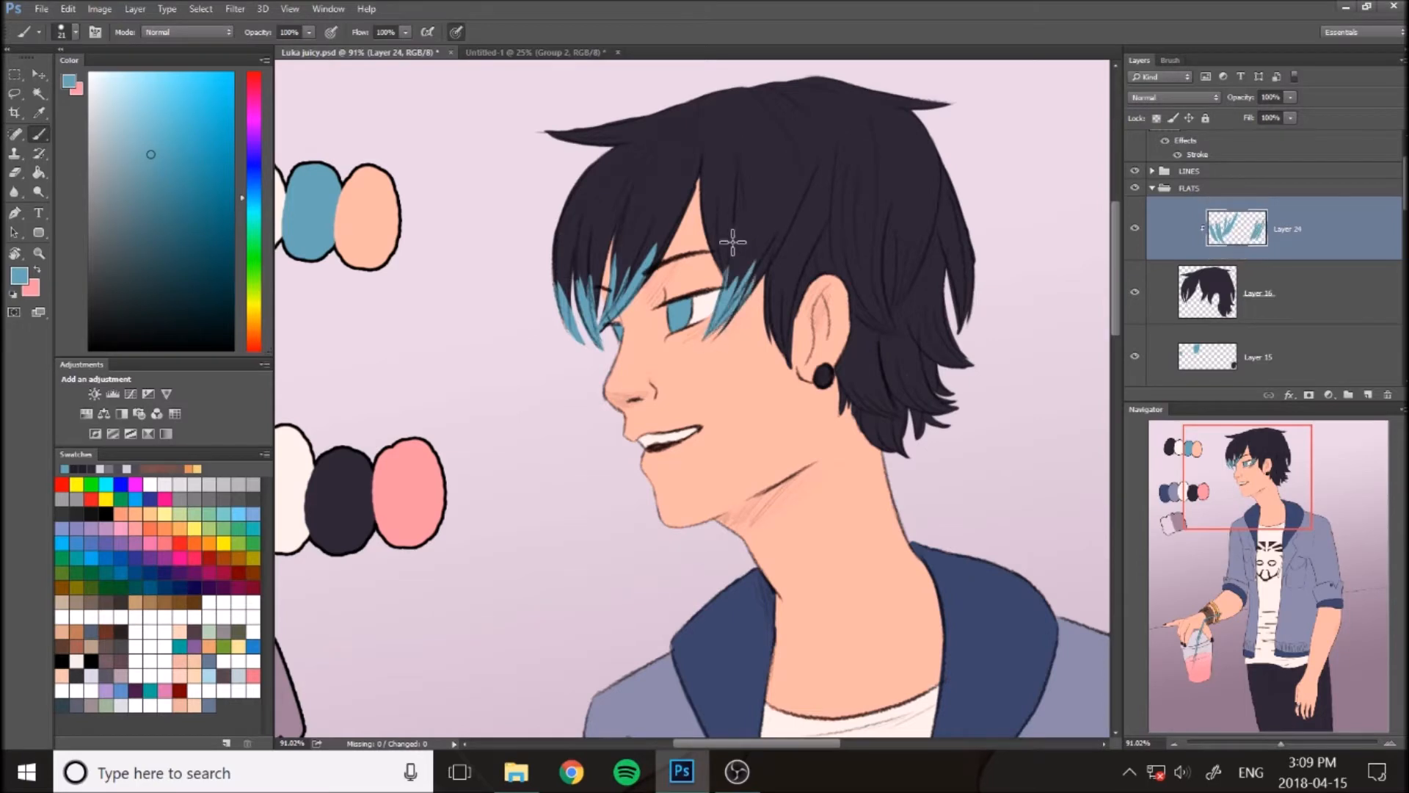
mouse_move(793, 367)
left_mouse_down()
mouse_move(770, 275)
mouse_move(781, 253)
left_mouse_up()
Paint teal tips on the back and nape strands and on the two spikes at the top of the hair
mouse_move(896, 330)
left_mouse_down()
mouse_move(866, 238)
mouse_move(910, 242)
mouse_move(892, 227)
left_mouse_up()
left_click_drag(965, 327, 960, 220)
left_click_drag(967, 367, 949, 323)
mouse_move(897, 409)
left_mouse_down()
mouse_move(934, 379)
mouse_move(921, 396)
left_mouse_up()
left_click_drag(904, 444, 914, 408)
left_click_drag(550, 133, 614, 130)
left_click_drag(560, 136, 625, 143)
left_click_drag(918, 103, 950, 103)
left_click(76, 33)
left_click(308, 352)
left_click(633, 222)
key("ctrl+z")
Add another layer above the dark hair and use the soft messy edge brush to blend teal into the front bangs and front spike
left_click(1258, 293)
left_click(1368, 395)
left_click(76, 32)
left_click(117, 453)
left_click(626, 254)
mouse_move(664, 209)
left_mouse_down()
mouse_move(620, 297)
mouse_move(565, 316)
left_mouse_up()
left_click_drag(580, 132, 661, 122)
Extend the teal fade through the strands beside the eye, around the ear and at the back of the head
left_click_drag(753, 183, 709, 286)
left_click_drag(767, 228, 734, 323)
left_click_drag(807, 220, 778, 276)
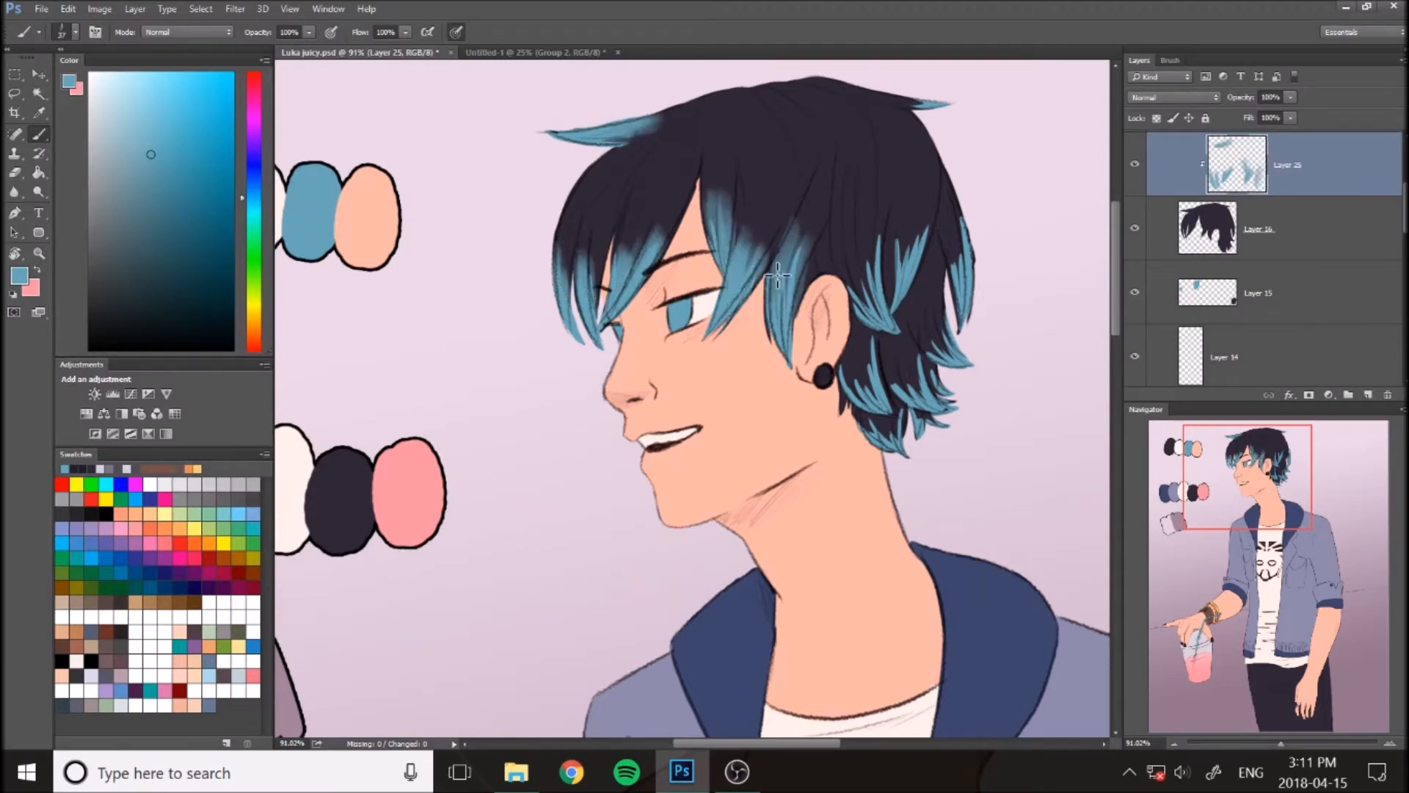
left_click_drag(877, 221, 852, 323)
left_click_drag(924, 190, 907, 268)
left_click_drag(961, 206, 932, 367)
Paint thin teal strands up into the dark part of the bangs with a 17 px brush
left_click(76, 32)
left_click(166, 434)
left_click_drag(587, 219, 575, 279)
left_click_drag(610, 220, 599, 297)
left_click_drag(629, 196, 626, 256)
left_click_drag(717, 179, 720, 240)
left_click_drag(773, 201, 755, 268)
left_click_drag(812, 190, 782, 276)
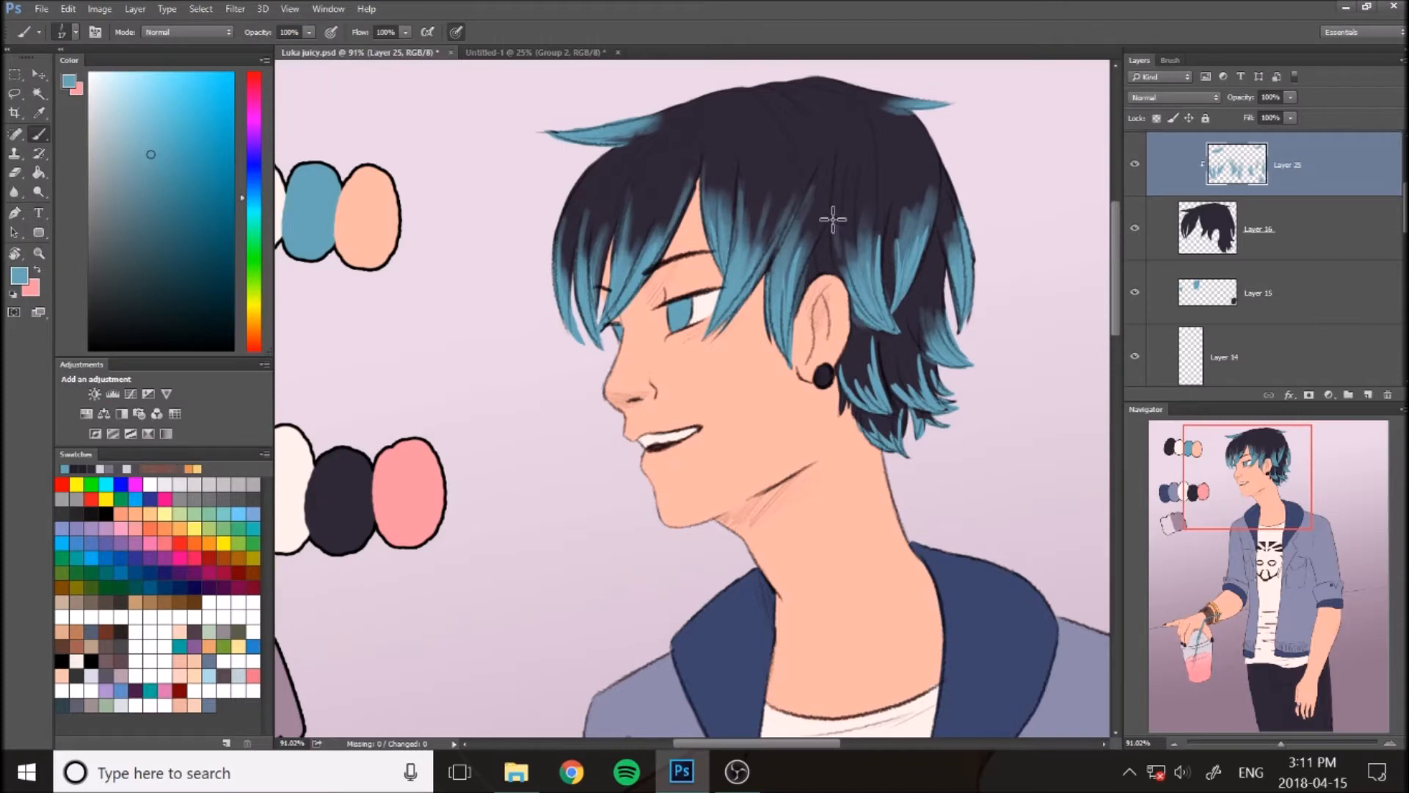
Add fine teal strands through the back and nape hair and the bangs, and compare the result with the layer hidden
left_click_drag(931, 161, 926, 235)
left_click_drag(954, 220, 924, 345)
left_click_drag(968, 272, 917, 345)
mouse_move(870, 332)
left_mouse_down()
mouse_move(866, 400)
mouse_move(884, 418)
left_mouse_up()
mouse_move(877, 349)
left_mouse_down()
mouse_move(911, 376)
mouse_move(896, 439)
left_mouse_up()
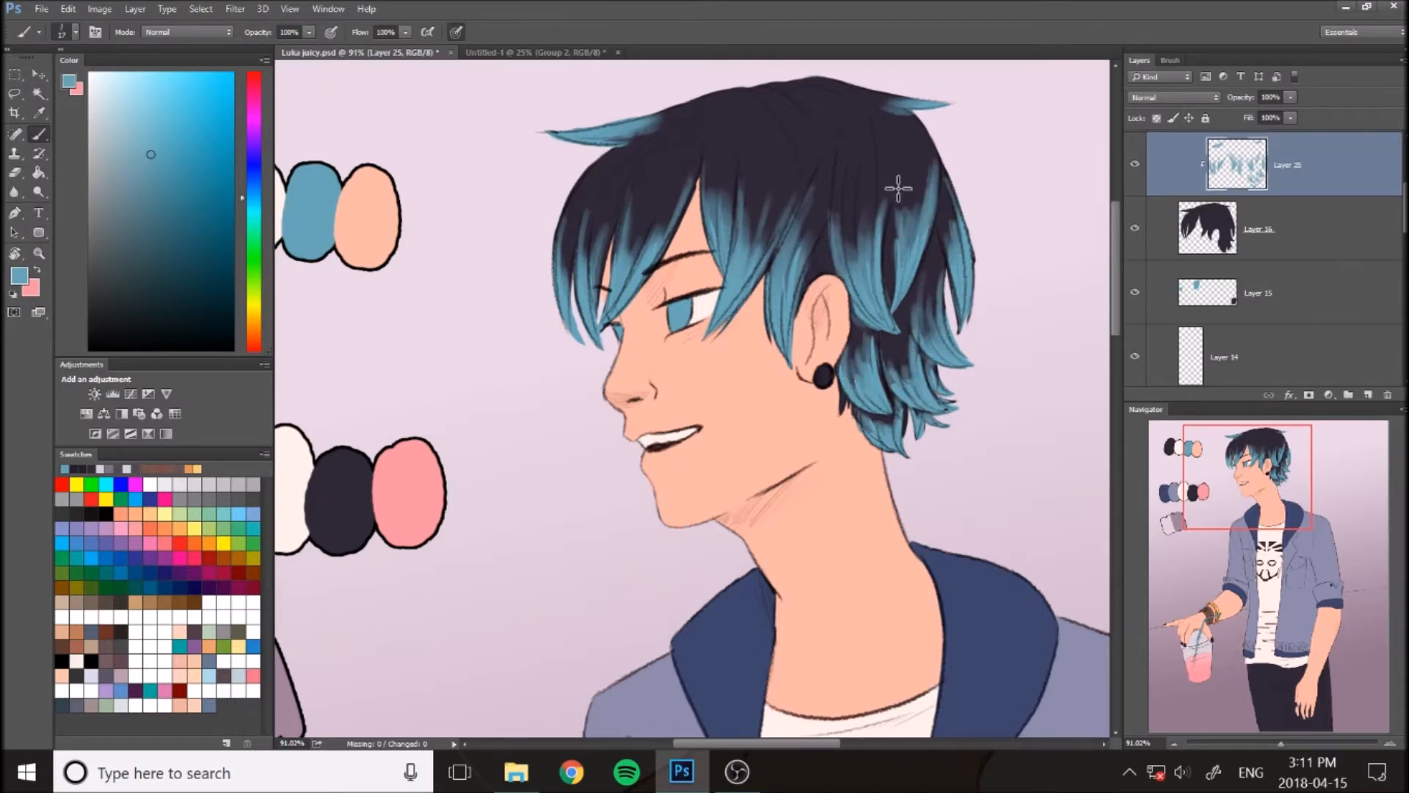
left_click_drag(605, 217, 593, 289)
left_click_drag(630, 196, 622, 254)
scroll(764, 331, "down", 10)
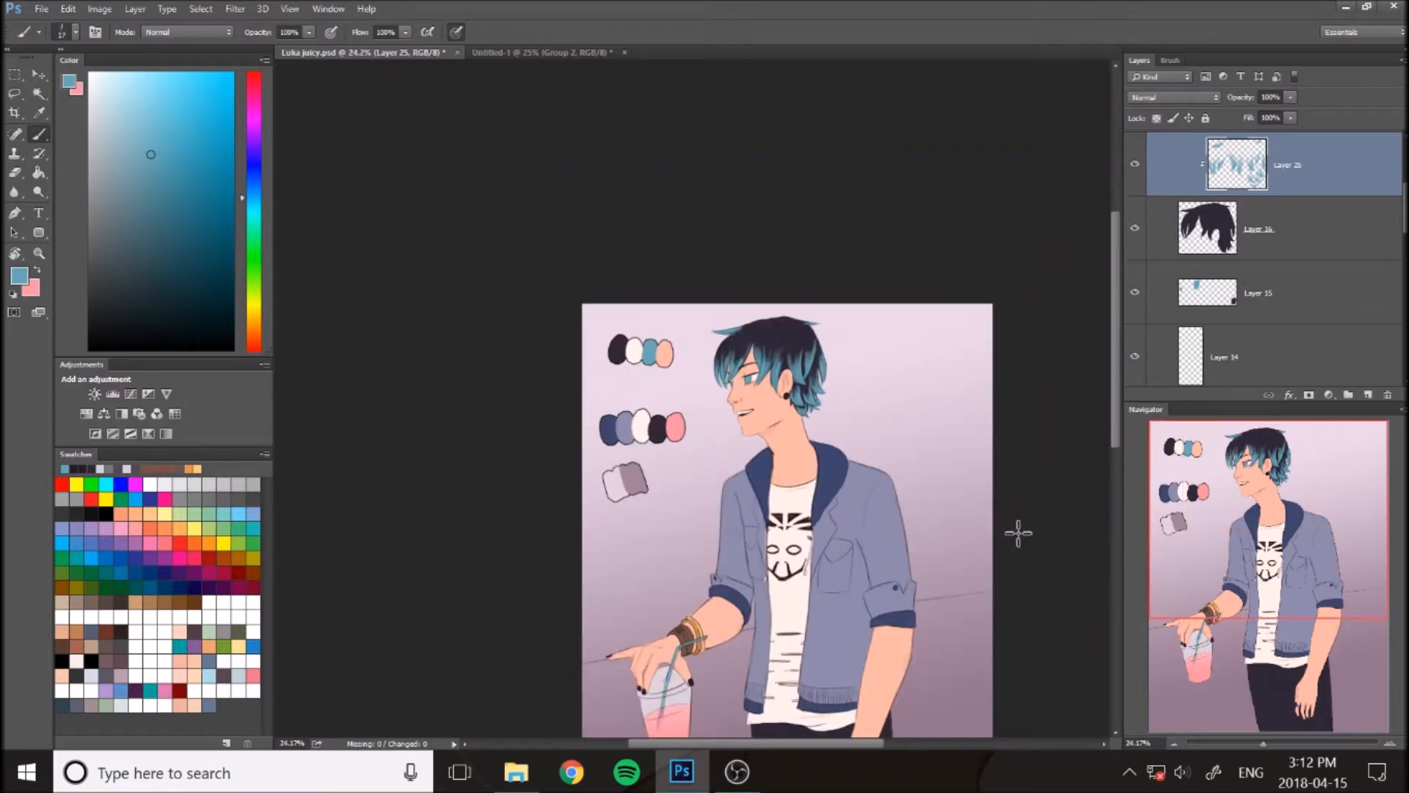
left_click(1136, 168)
left_click(1137, 167)
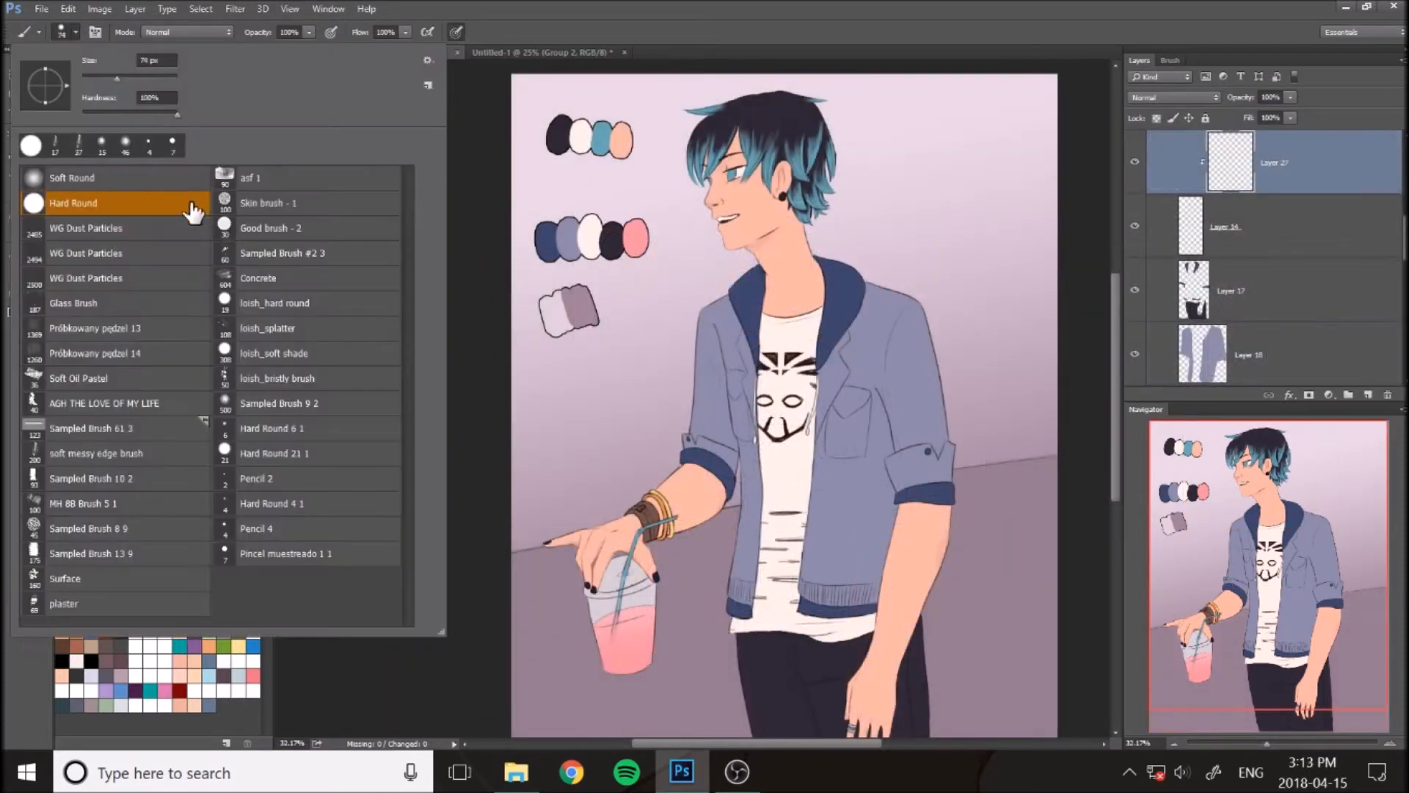
Shade the upper part of the eye white dark purple using Skin brush - 1 at 63% opacity
left_click(294, 204)
left_click(294, 32)
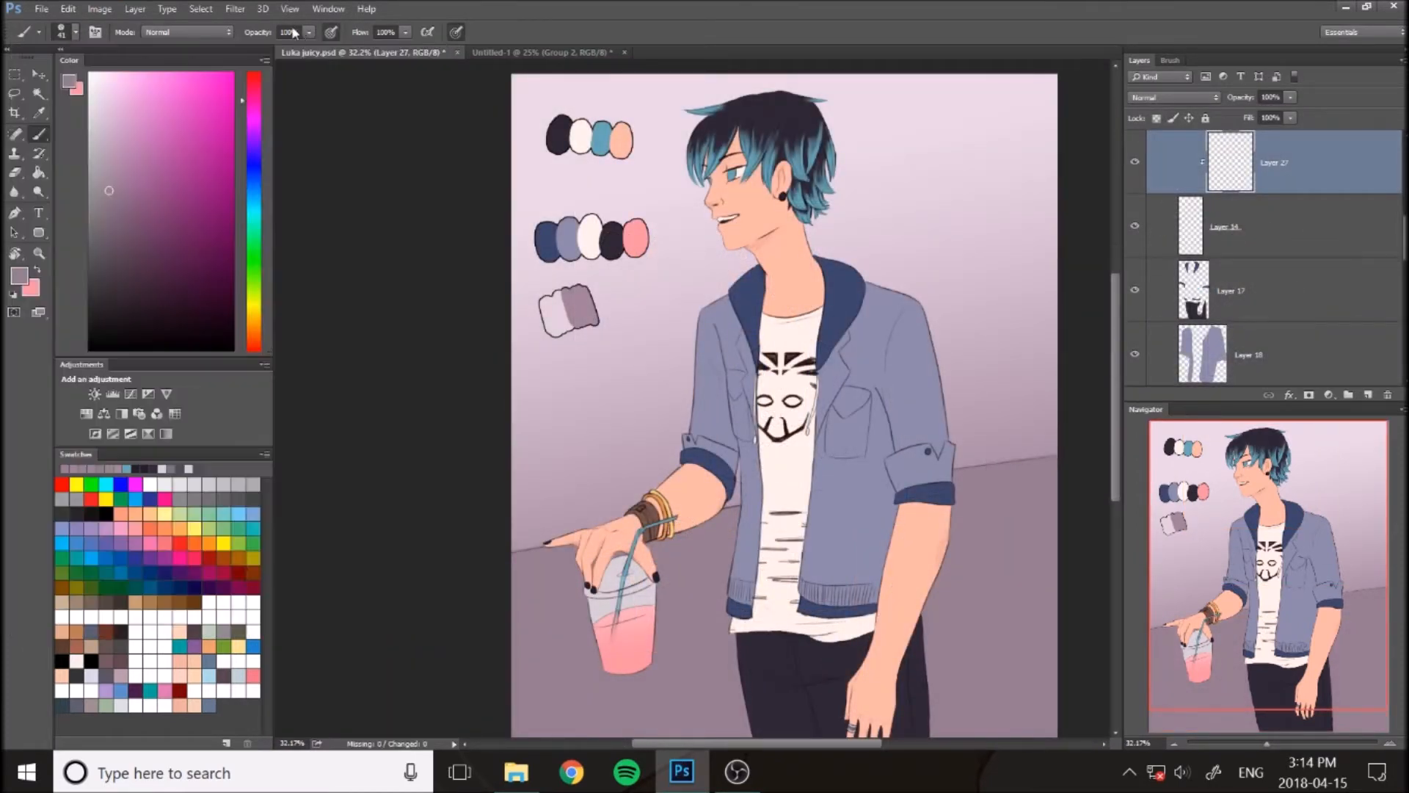
scroll(731, 96, "up", 10)
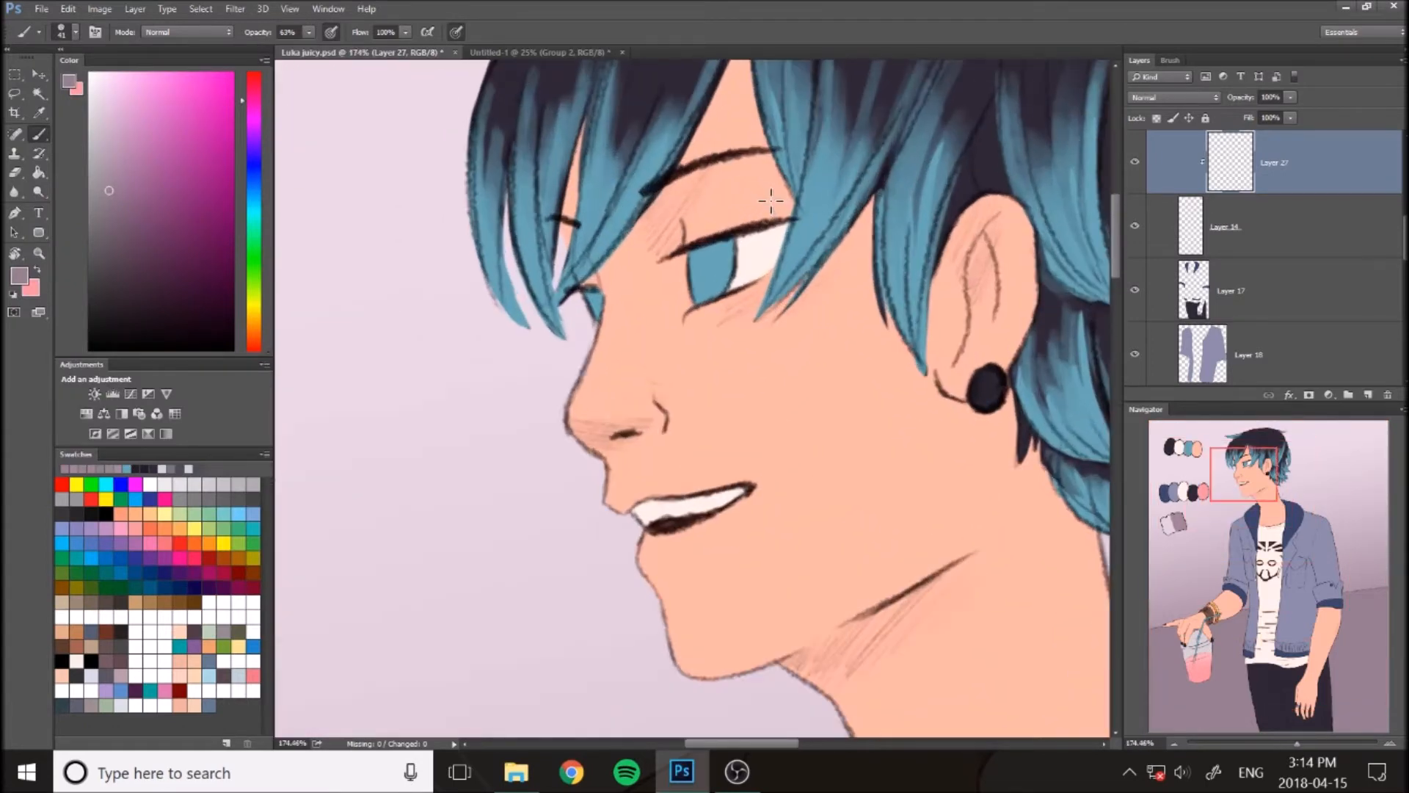
left_click(576, 259, "alt")
left_click(253, 349)
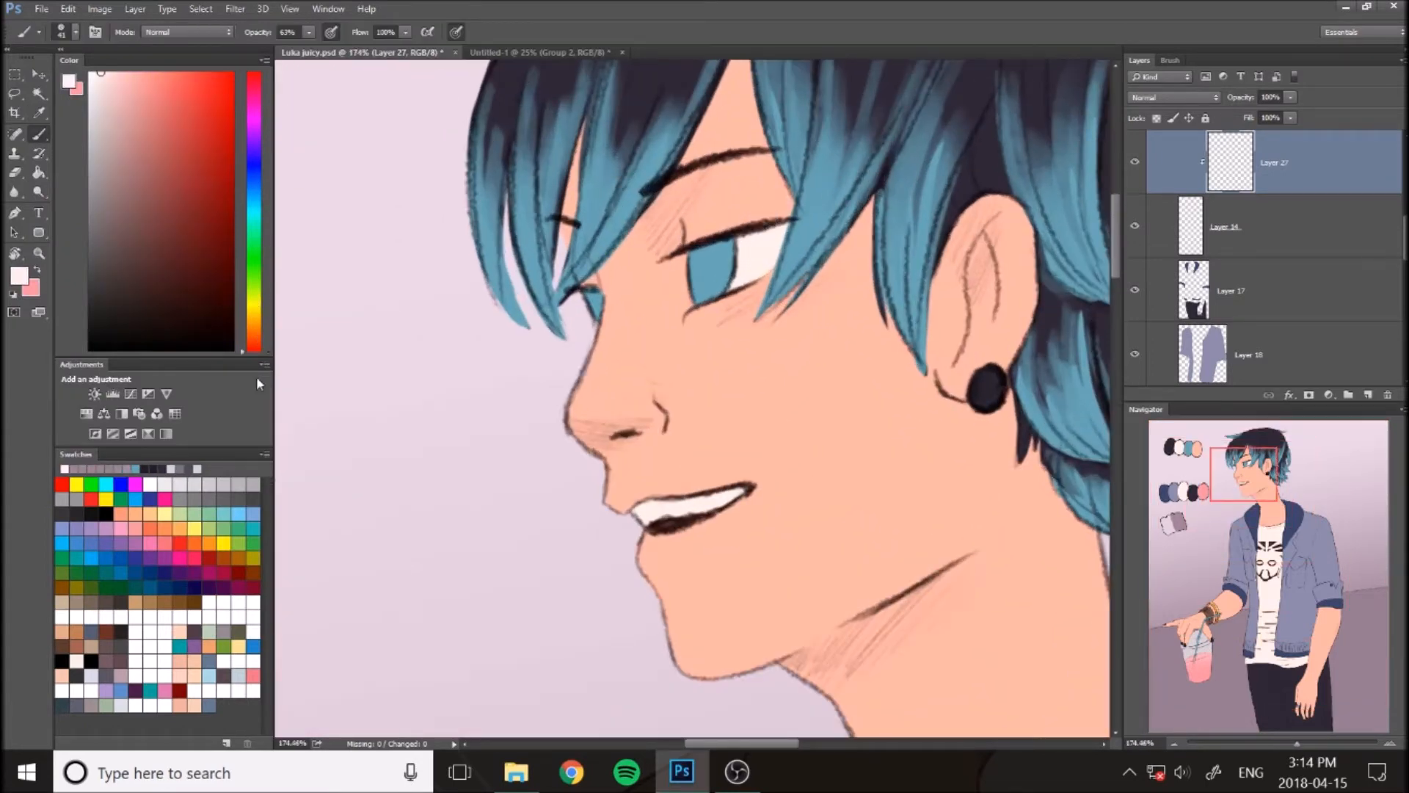
left_click(167, 302)
left_click(253, 141)
left_click_drag(784, 228, 730, 249)
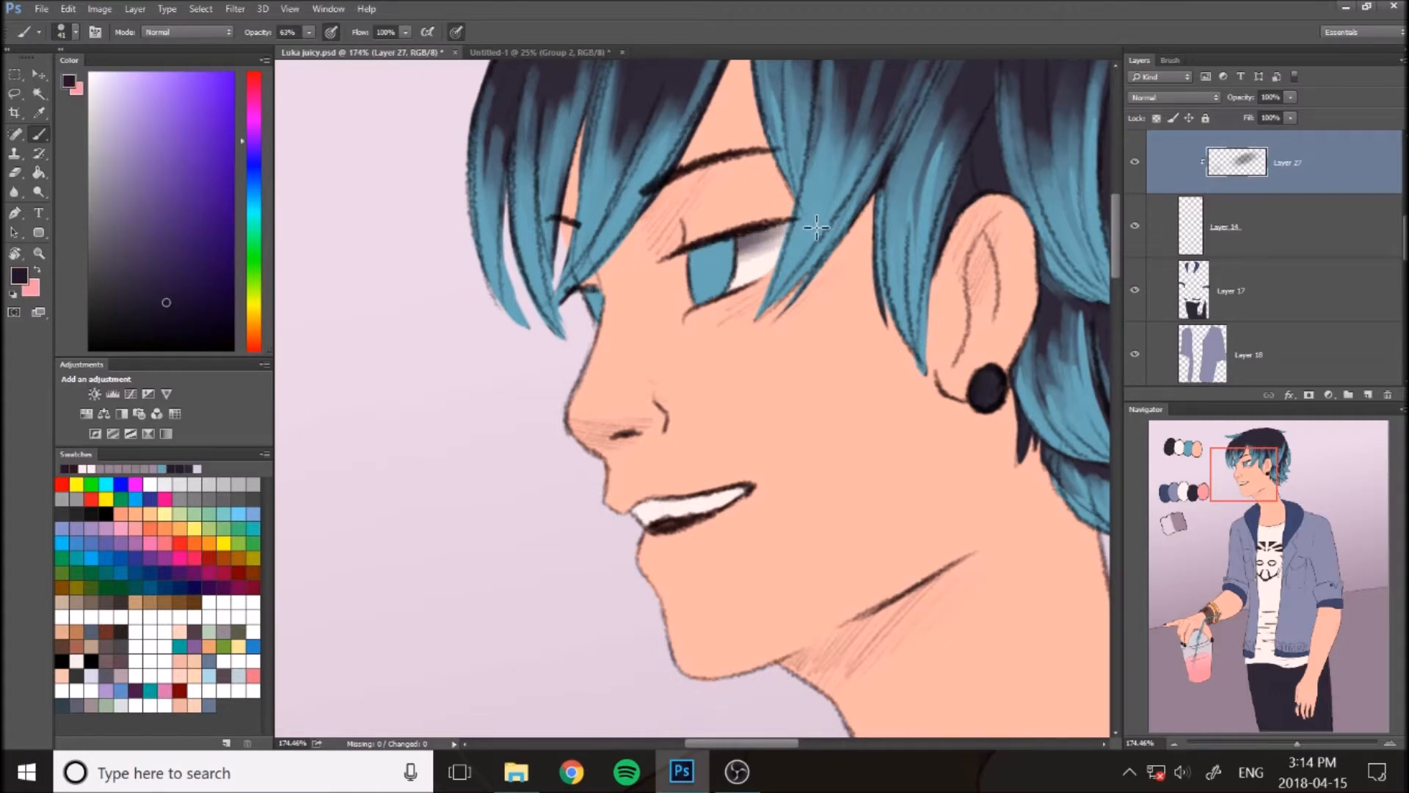
Soften the eye white's shadow by painting with the sampled off-white and dark purple
left_click(75, 31)
key("Escape")
key("i")
left_click(759, 264)
key("b")
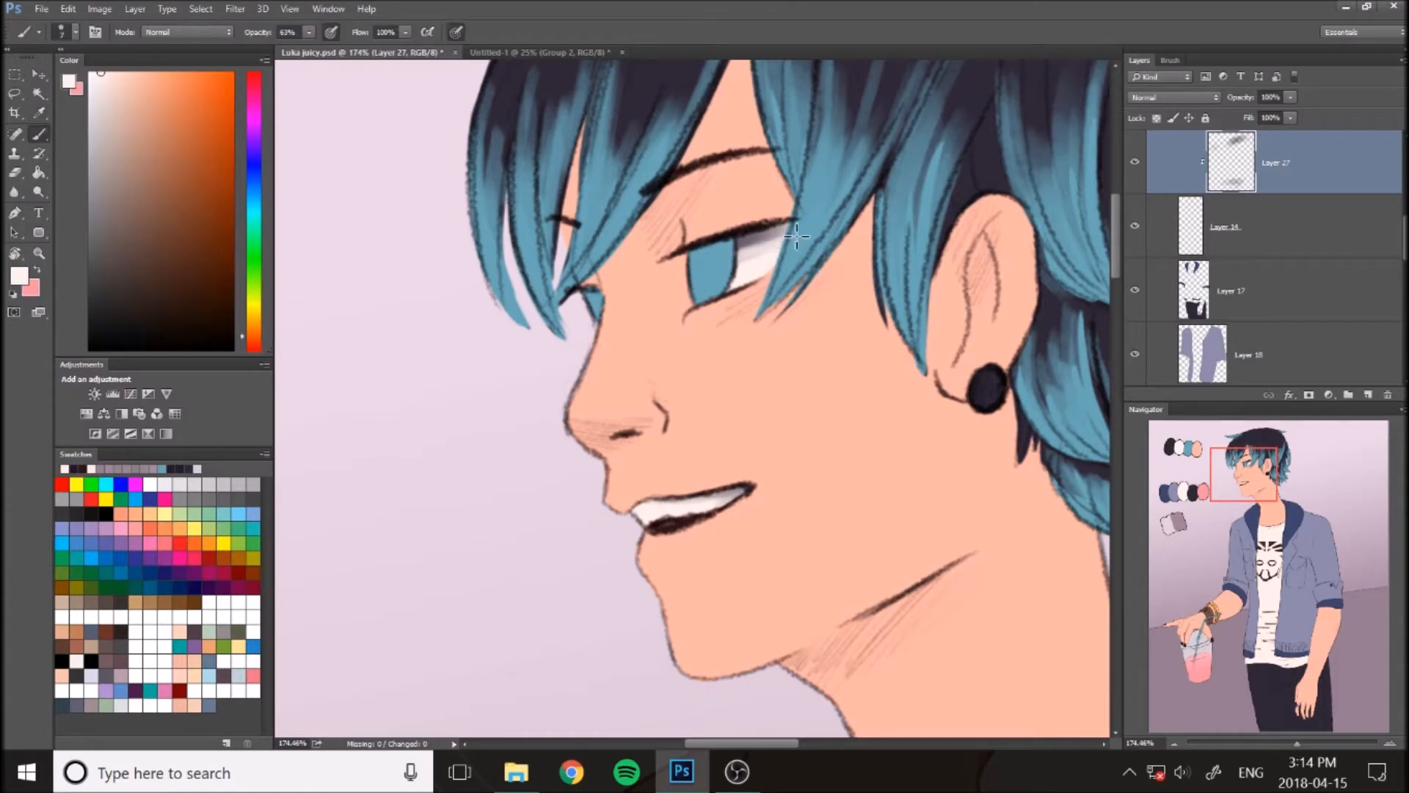
left_click(72, 32)
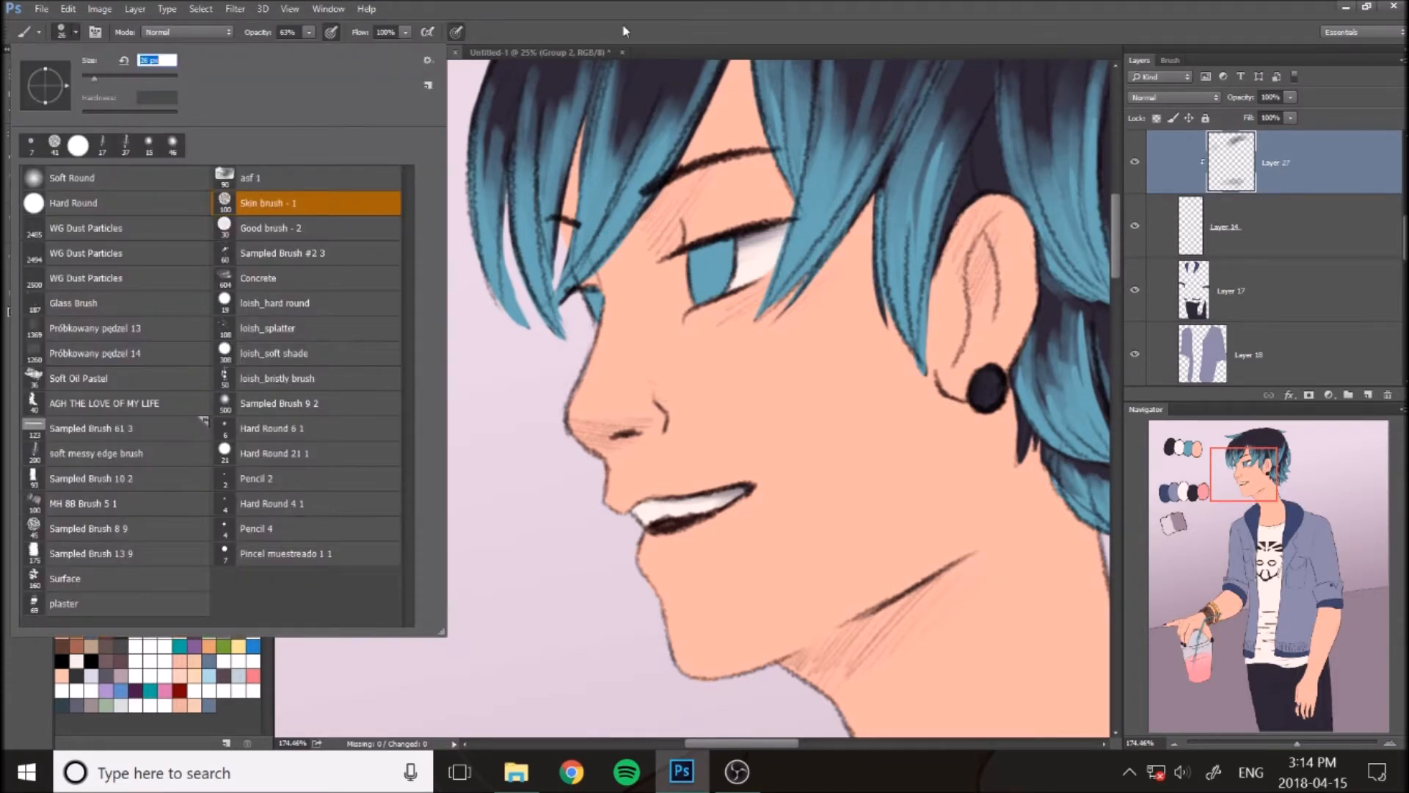
left_click(624, 31)
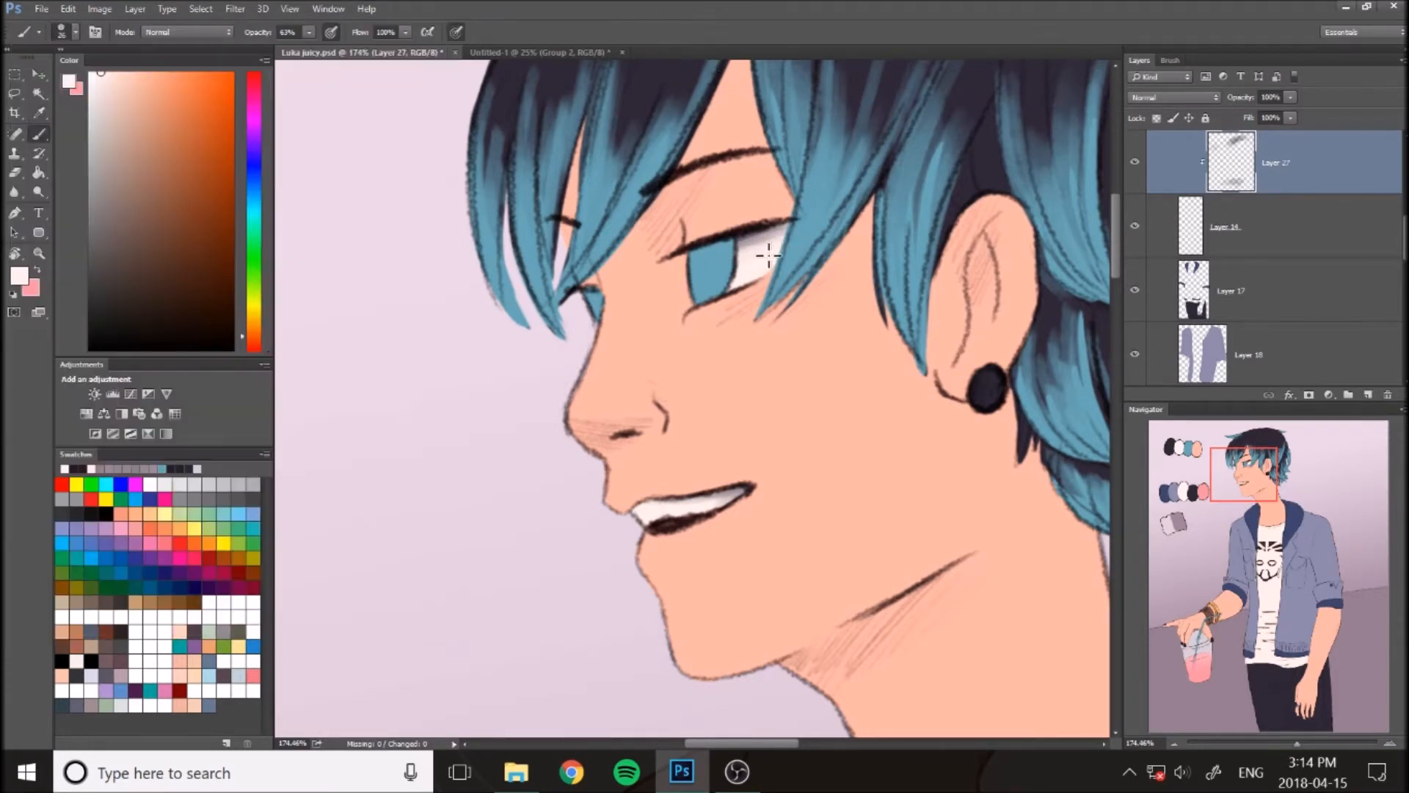
left_click(81, 467)
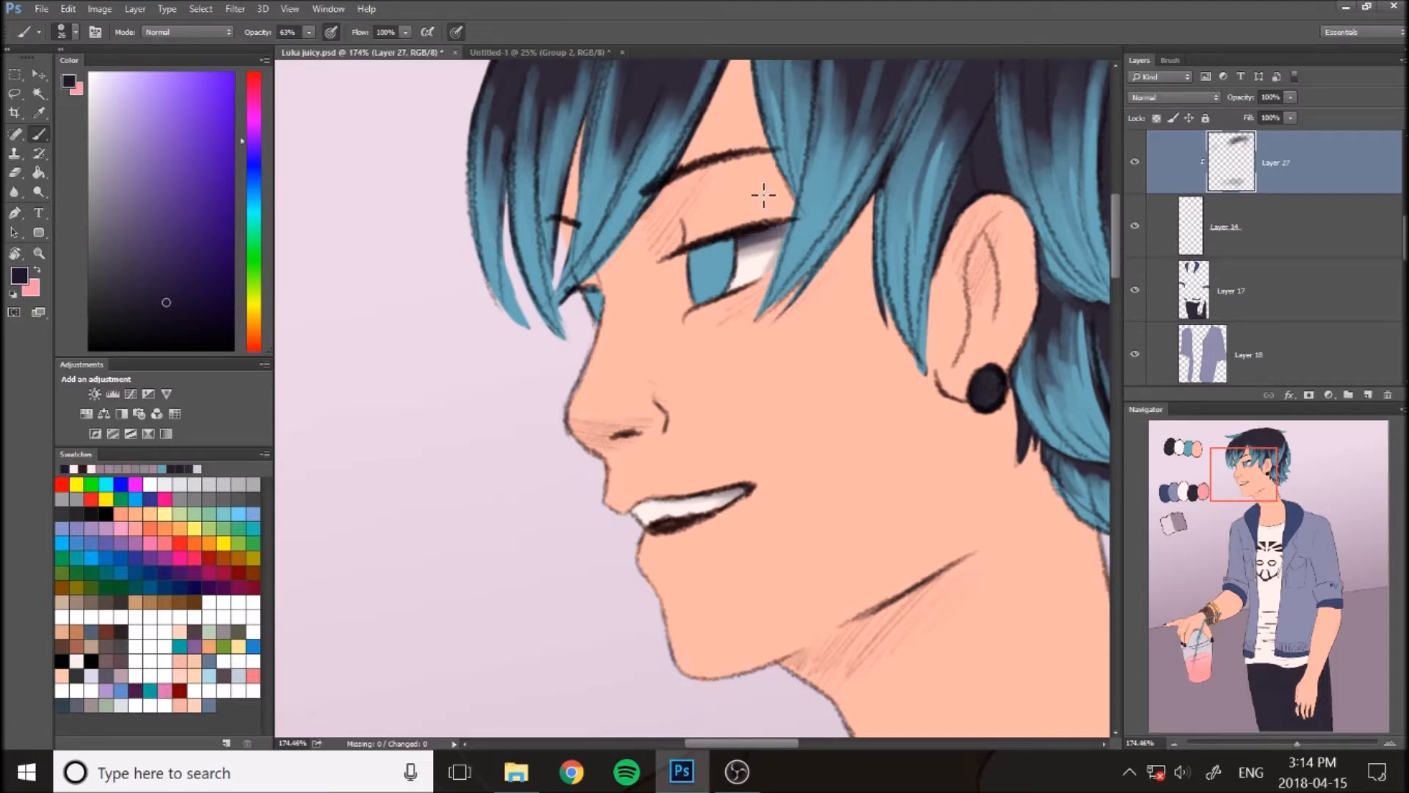
left_click(763, 242, "alt")
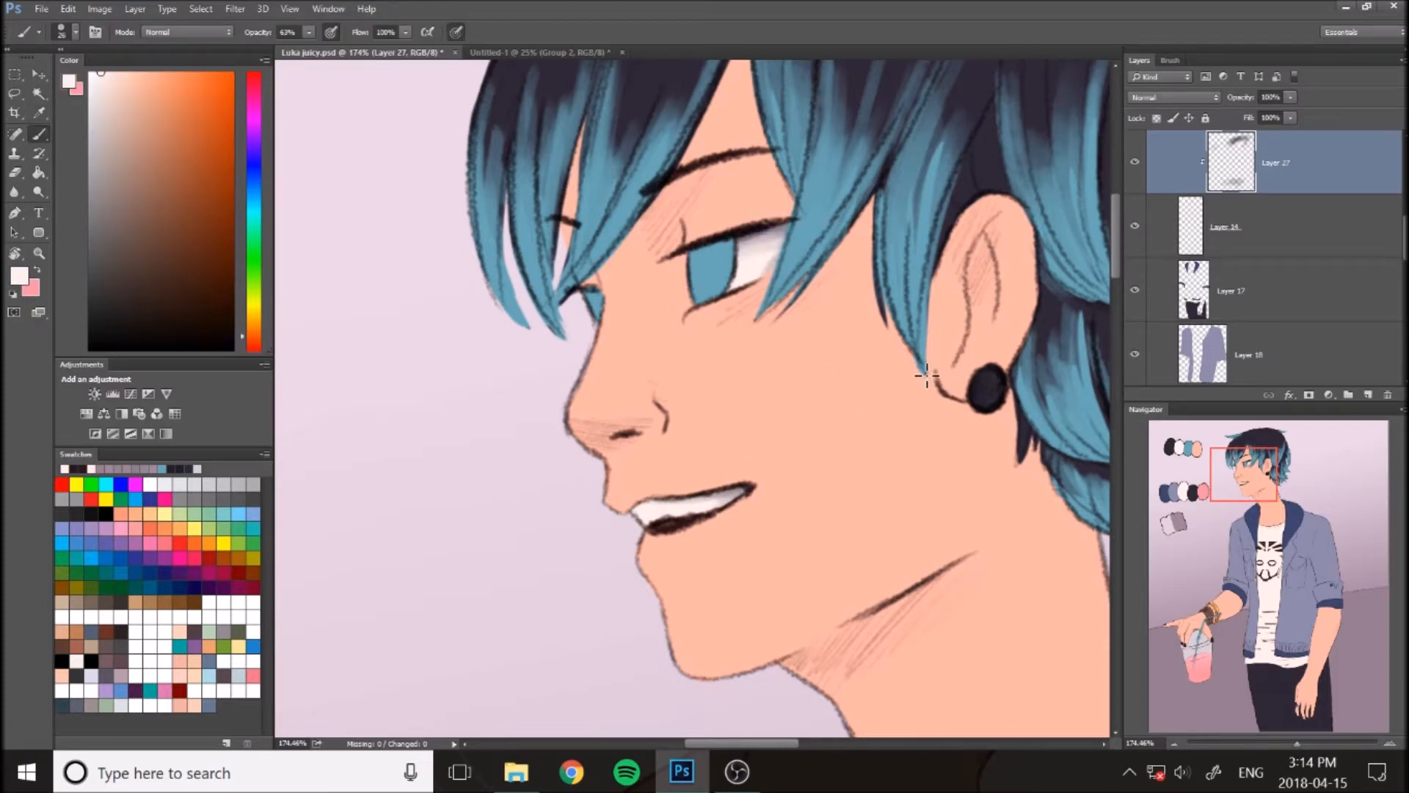
Add a layer clipped to the iris color layer and shade the upper part of both irises dark teal
scroll(1321, 279, "up", 3)
left_click(1385, 292)
left_click(1368, 395)
right_click(1291, 189)
left_click(1156, 347)
left_click(706, 269, "alt")
left_click(229, 279)
left_click_drag(586, 291, 598, 295)
mouse_move(692, 254)
left_mouse_down()
mouse_move(732, 249)
mouse_move(696, 265)
mouse_move(725, 257)
left_mouse_up()
Blend the iris shading into a smooth gradient using teal tones sampled from the eye and hair
key("i")
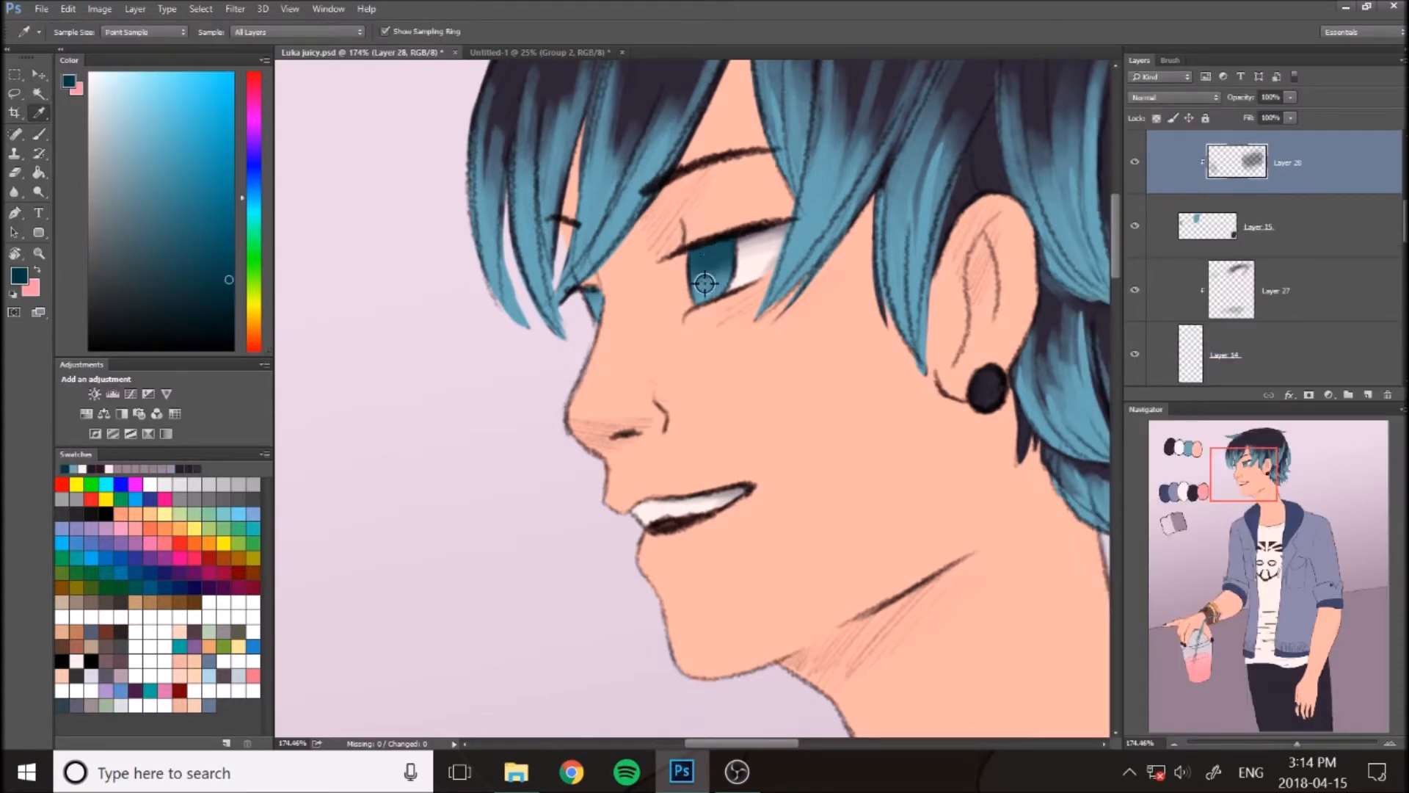
left_click(518, 307)
key("b")
left_click(716, 281, "alt")
left_click(720, 254, "alt")
left_click(712, 266, "alt")
left_click(706, 286, "alt")
left_click(726, 241, "alt")
scroll(793, 187, "down", 1)
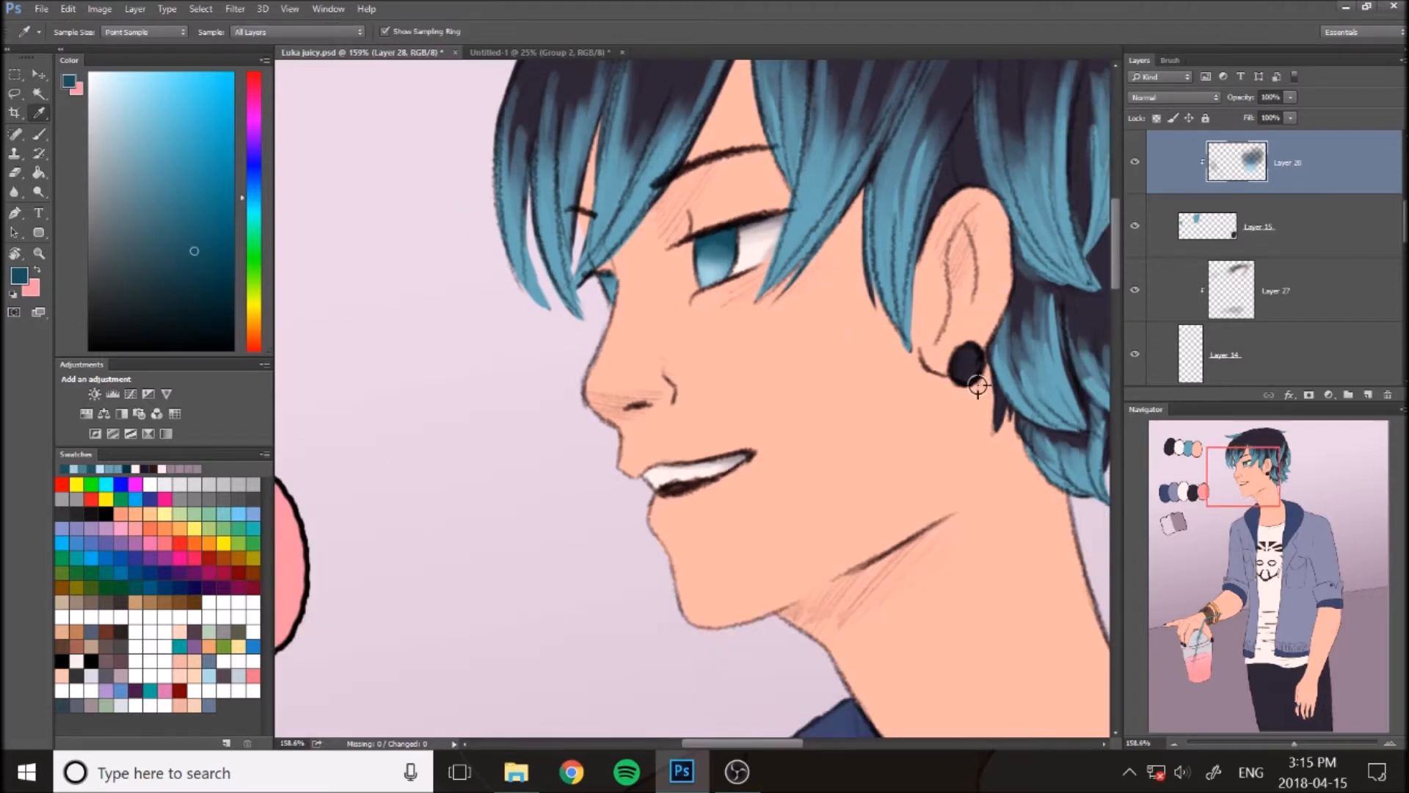
Add a new layer above the skin color and clip it to the skin layer
left_click(403, 264, "alt")
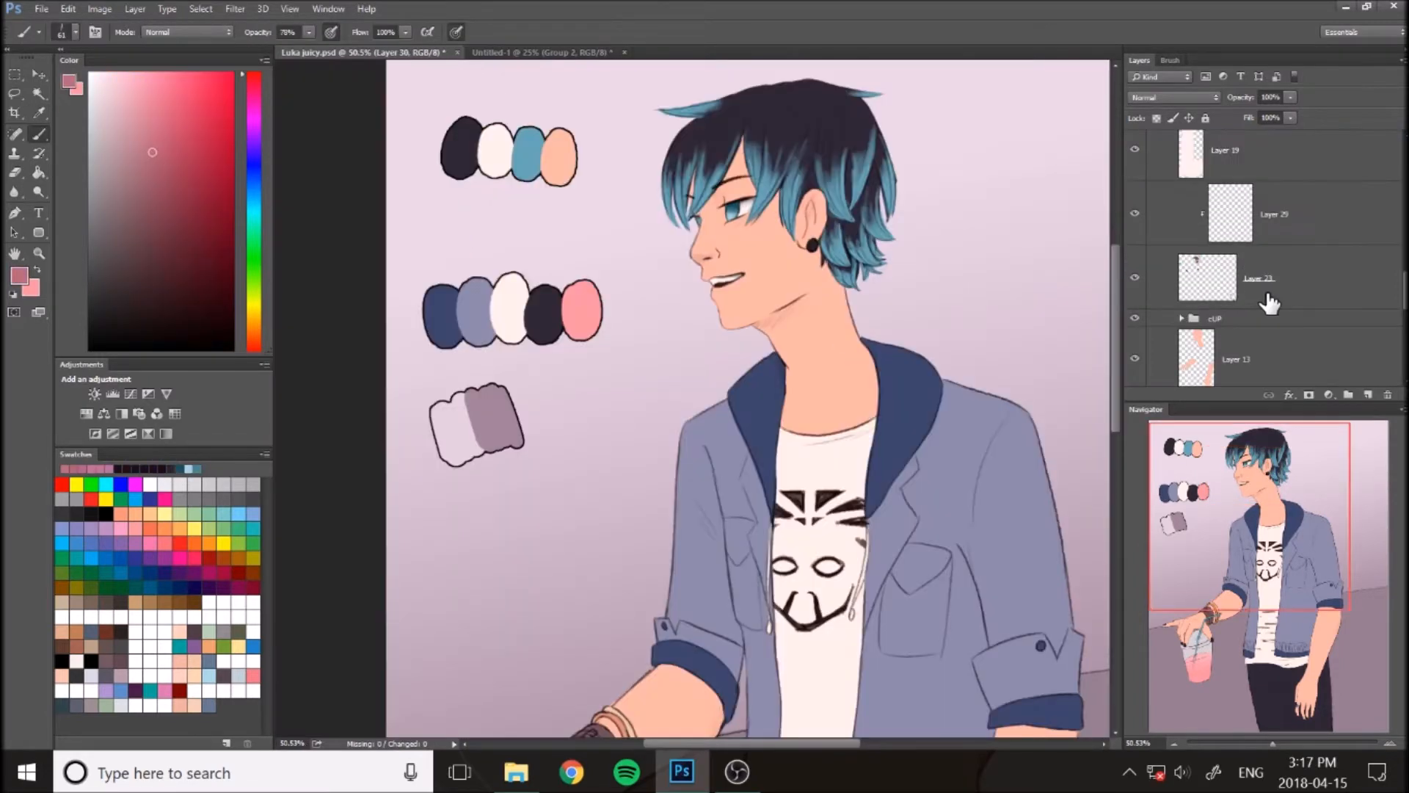
scroll(1270, 303, "down", 3)
left_click(1335, 202)
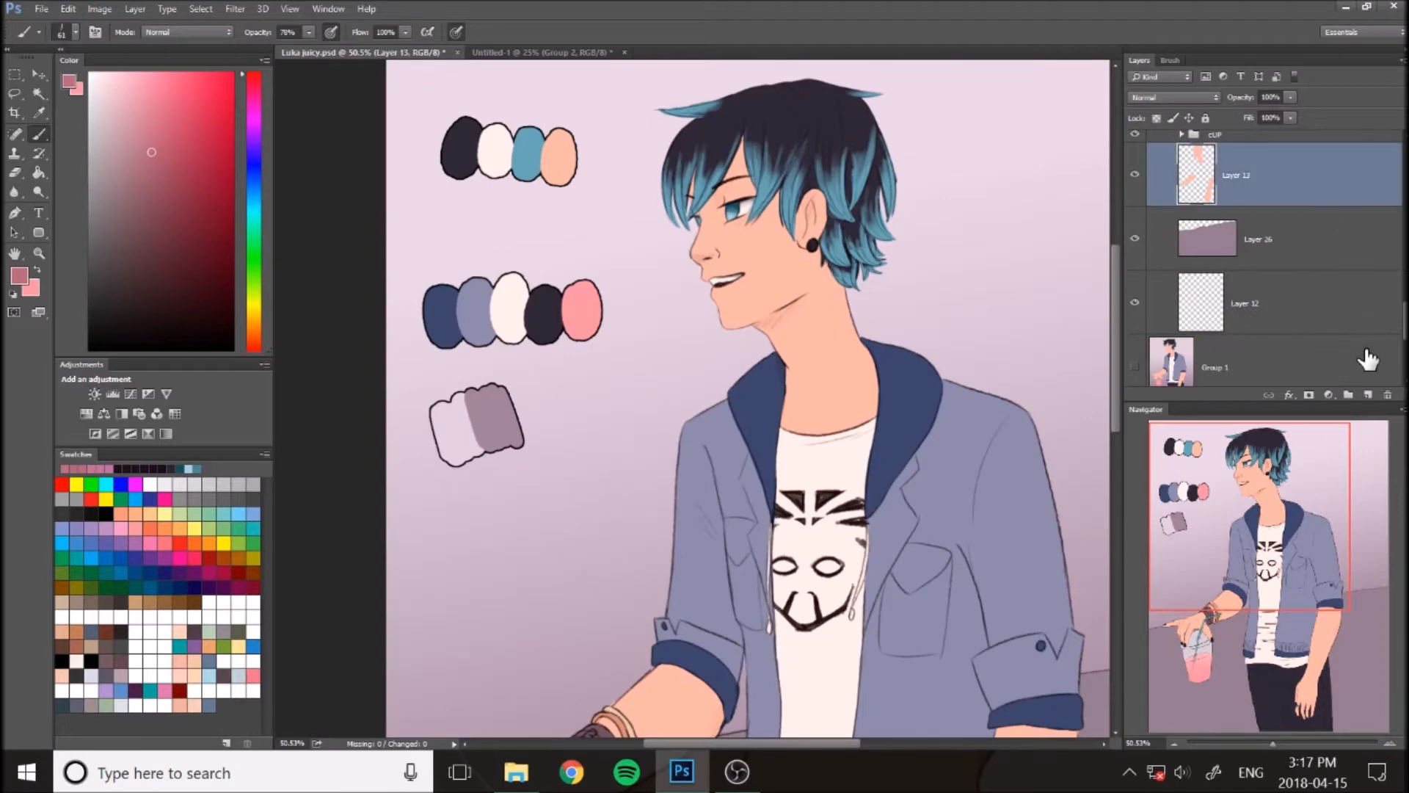
left_click(1367, 394)
right_click(1279, 188)
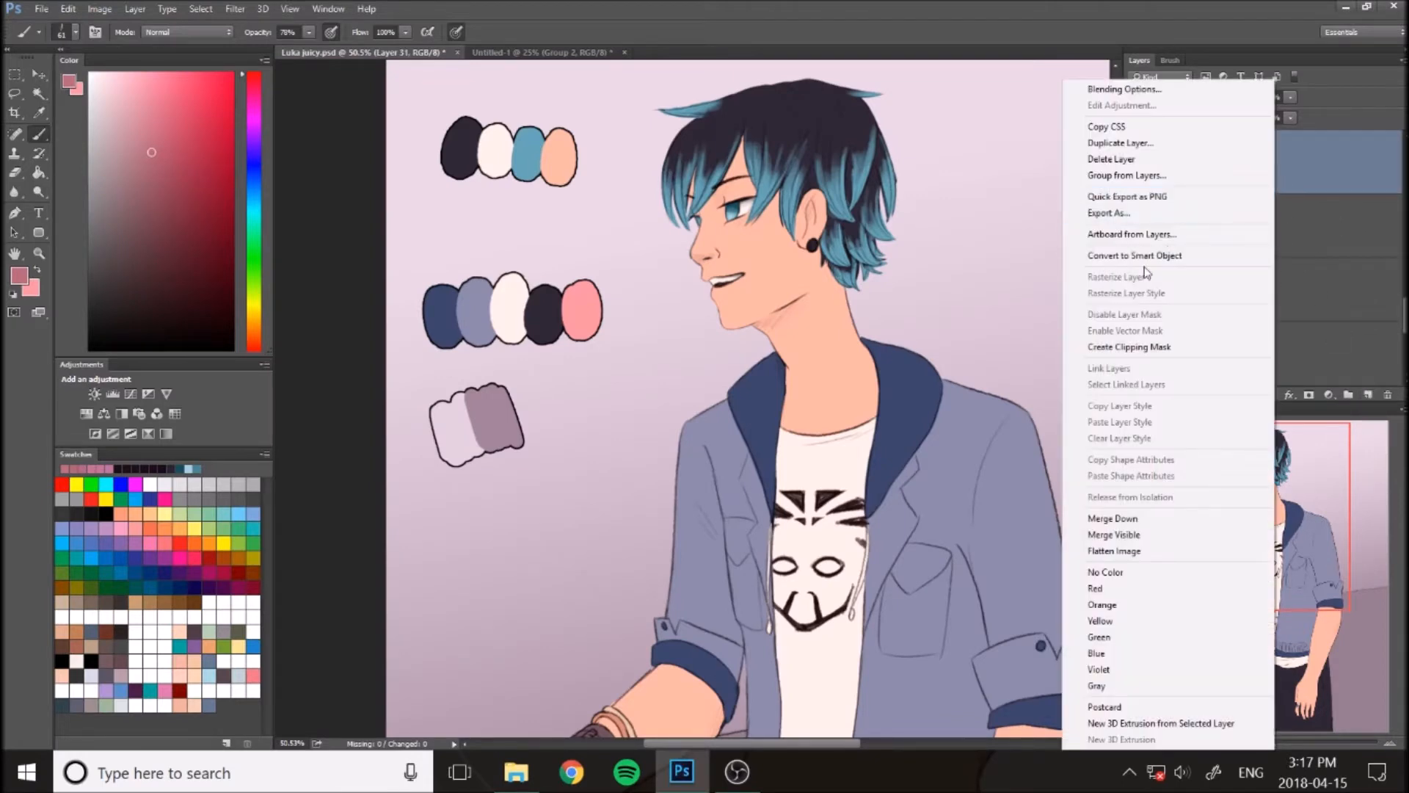
left_click(1130, 366)
Dab a reddish-orange blush on the nose and cheek with Skin brush - 1 at 100 px and 46% opacity
left_click(39, 112)
left_click(685, 238)
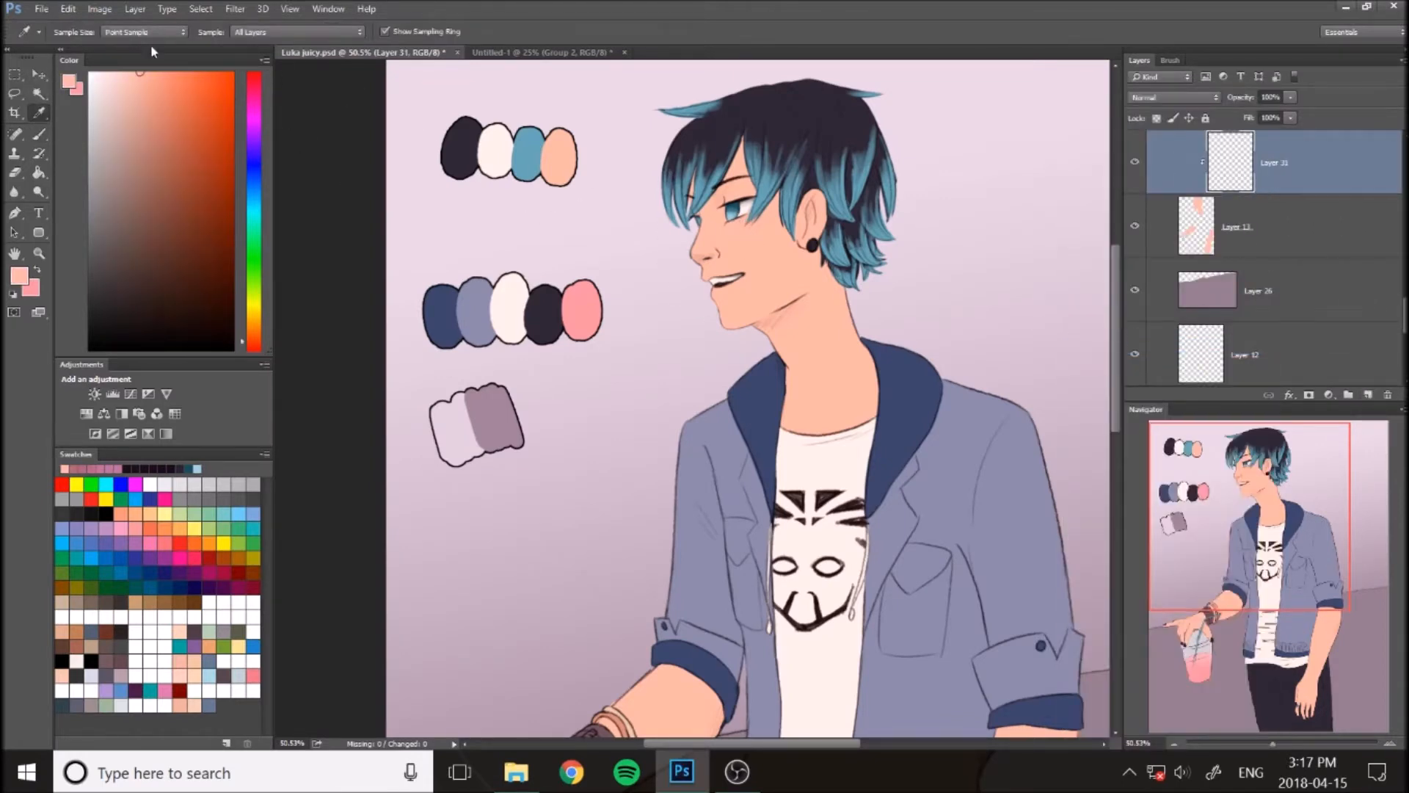
left_click(39, 132)
left_click(67, 31)
left_click(264, 203)
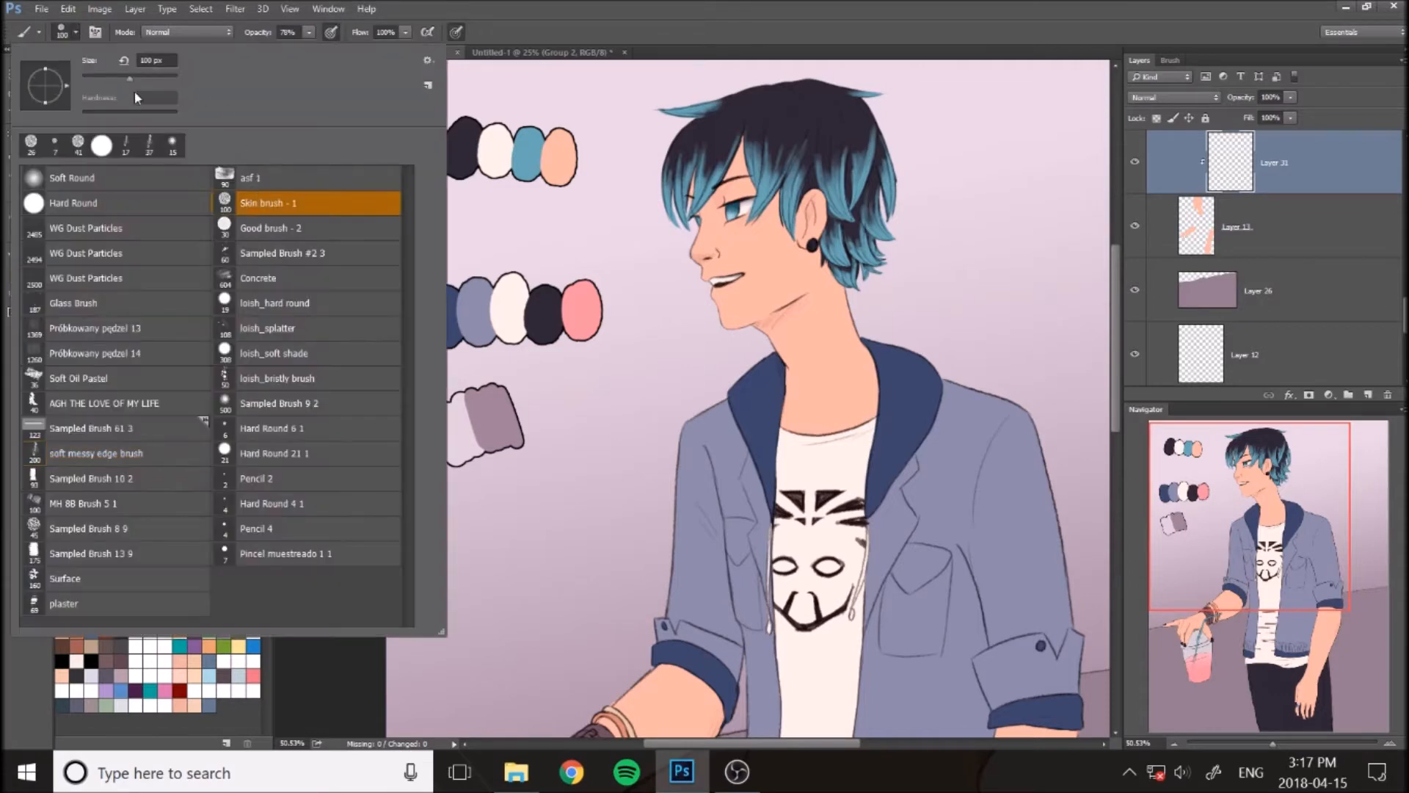
left_click(683, 29)
left_click(287, 50)
left_click(169, 114)
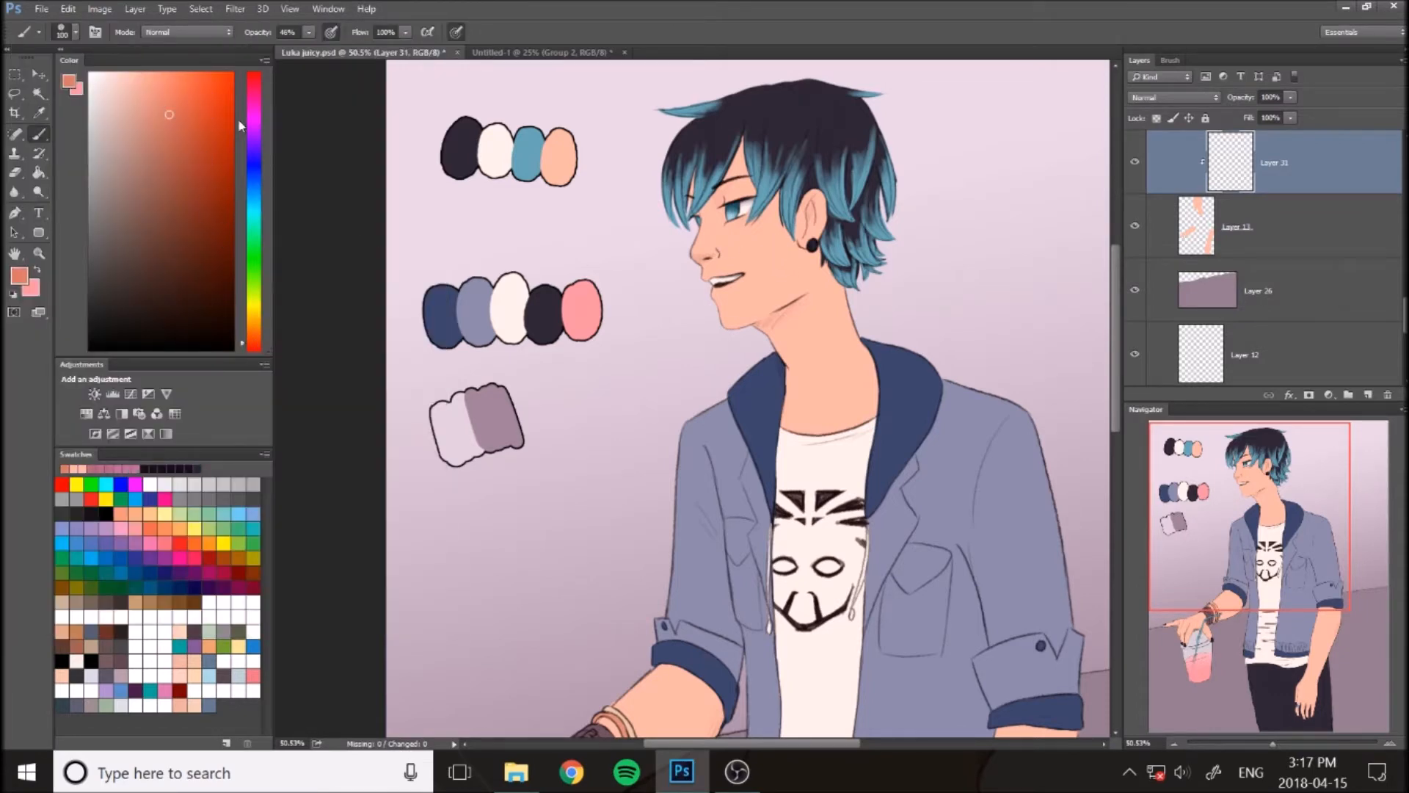
left_click(706, 240)
left_click(751, 243)
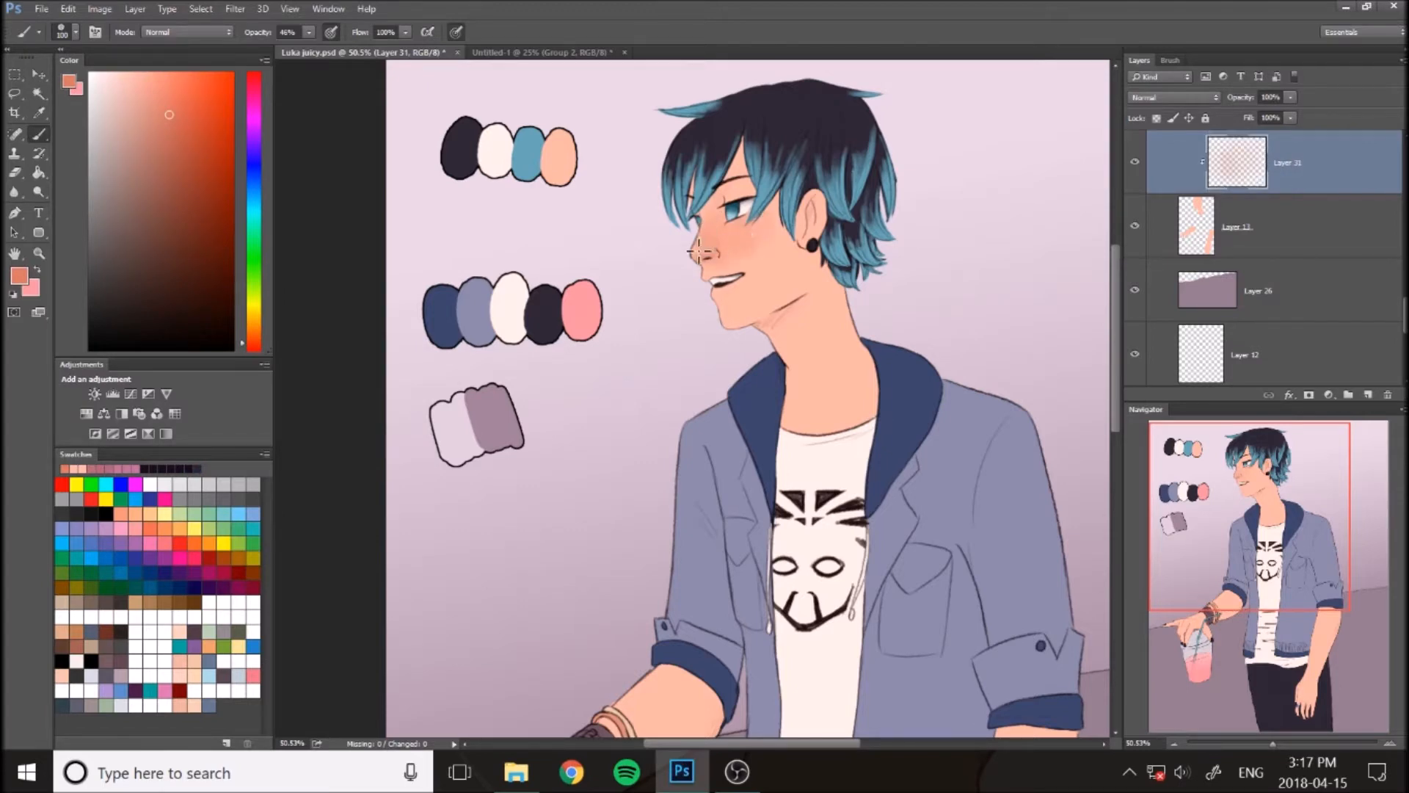
Enlarge the brush to 164 px, deepen the blush on the face and neck, and blend it with sampled skin tones
left_click(75, 33)
left_click(141, 79)
left_click(592, 35)
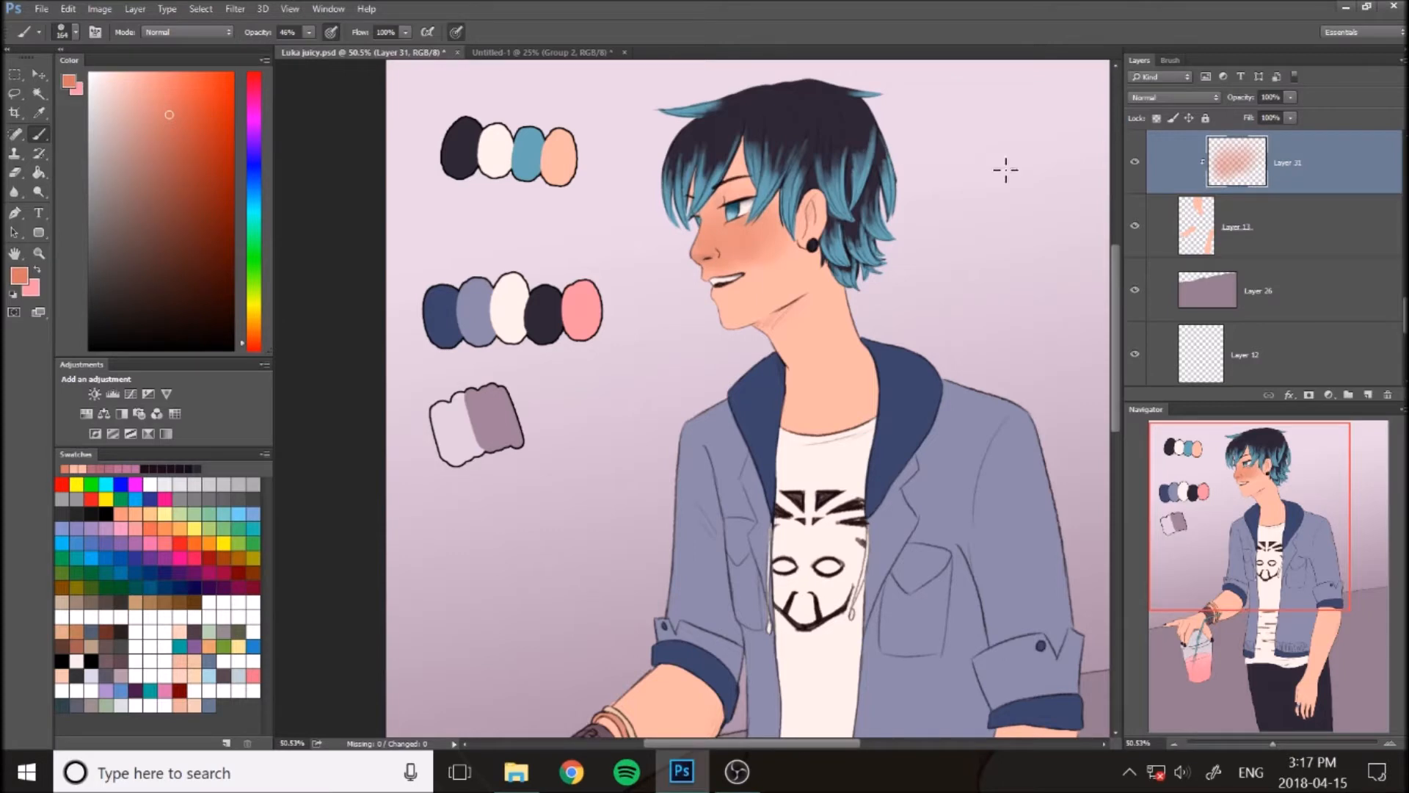
left_click_drag(795, 317, 763, 347)
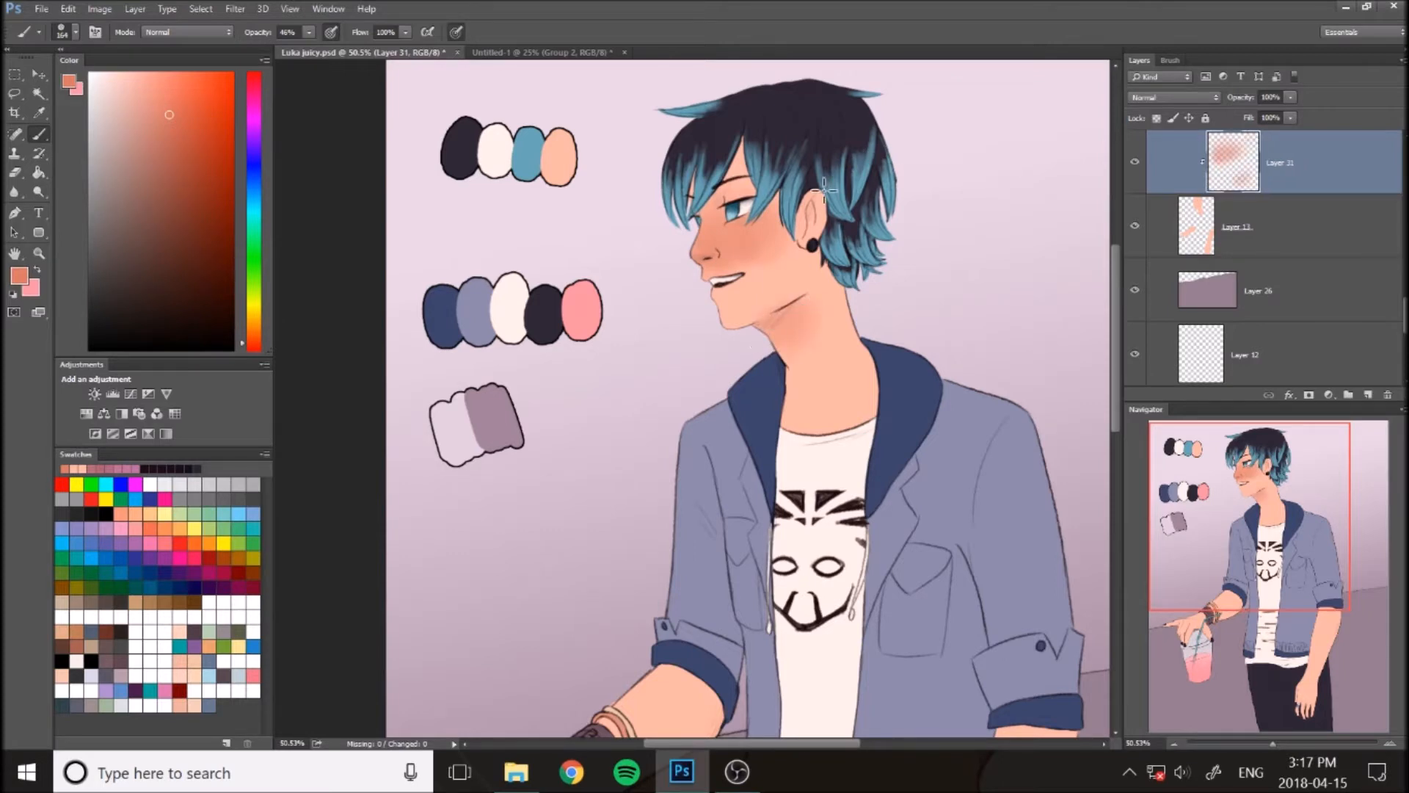
left_click(764, 254, "alt")
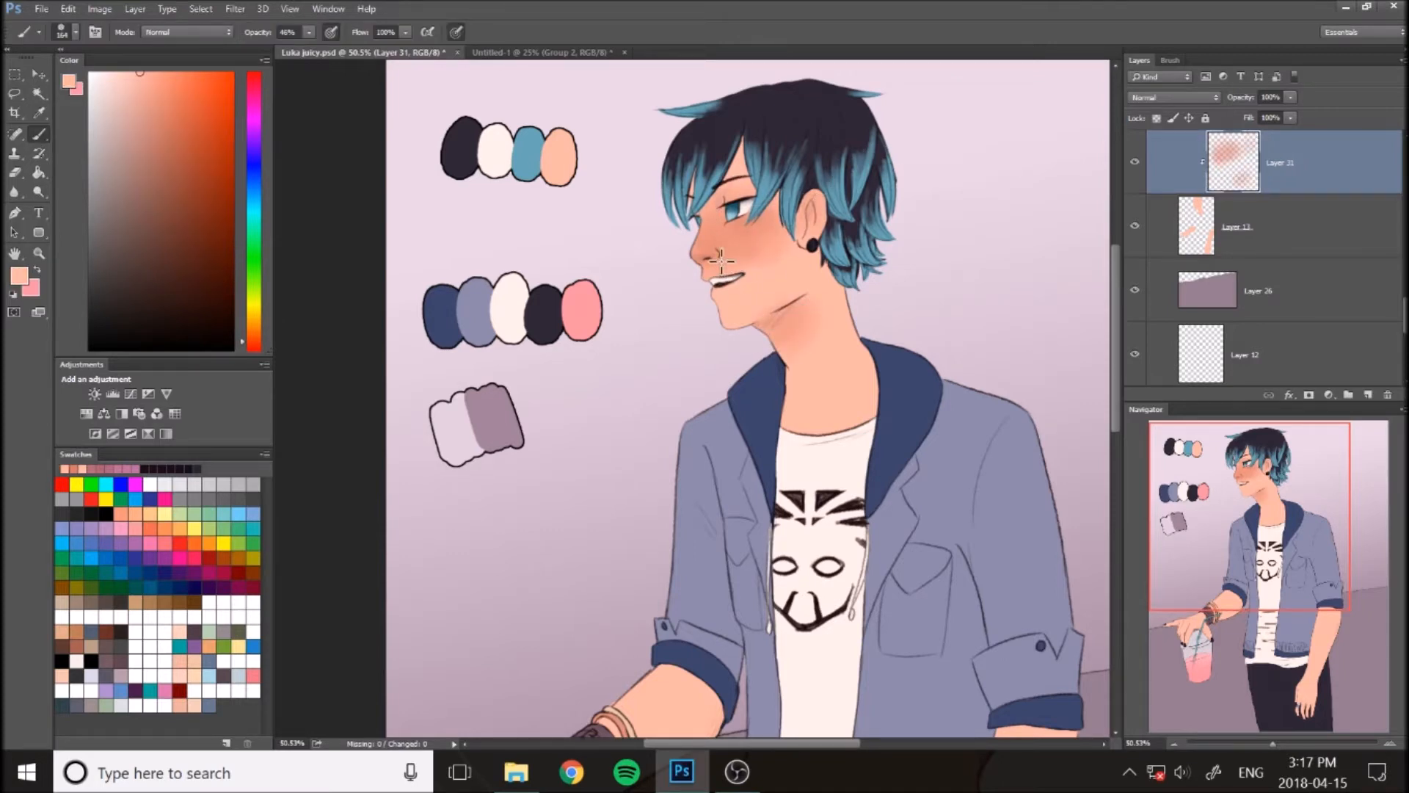
left_click_drag(732, 207, 773, 244)
left_click(717, 229, "alt")
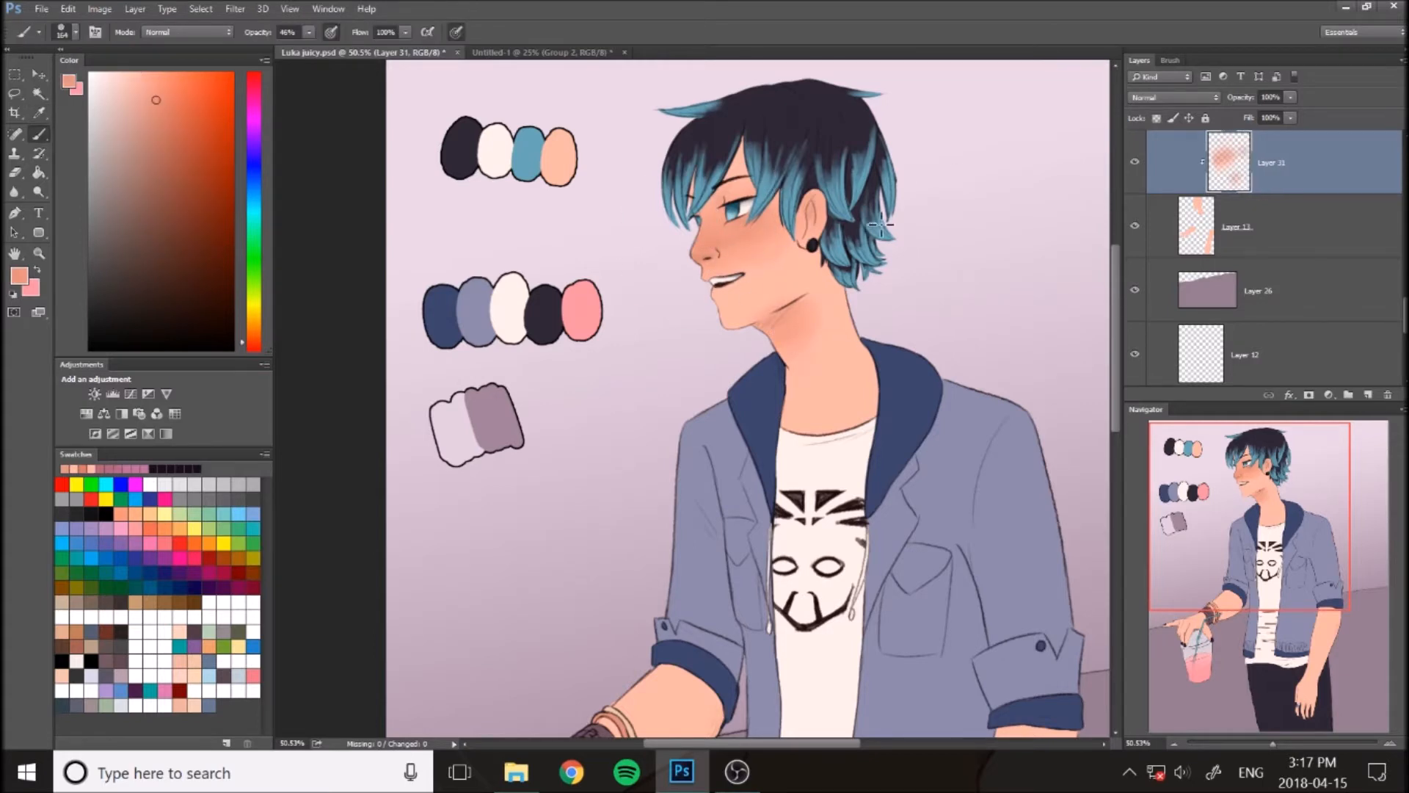
Shade both arms and hands with soft reddish skin tones
scroll(902, 352, "down", 5)
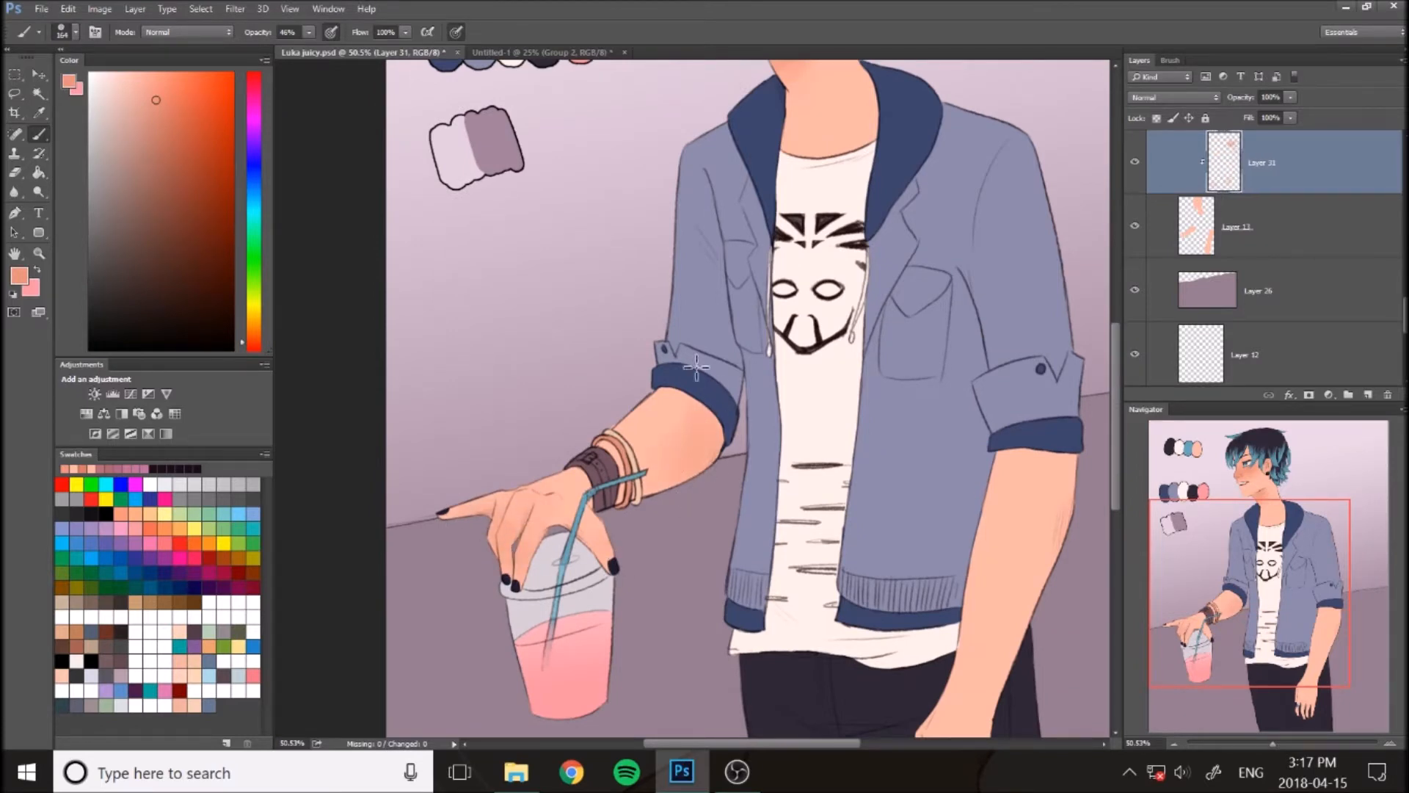
left_click_drag(1268, 565, 1268, 608)
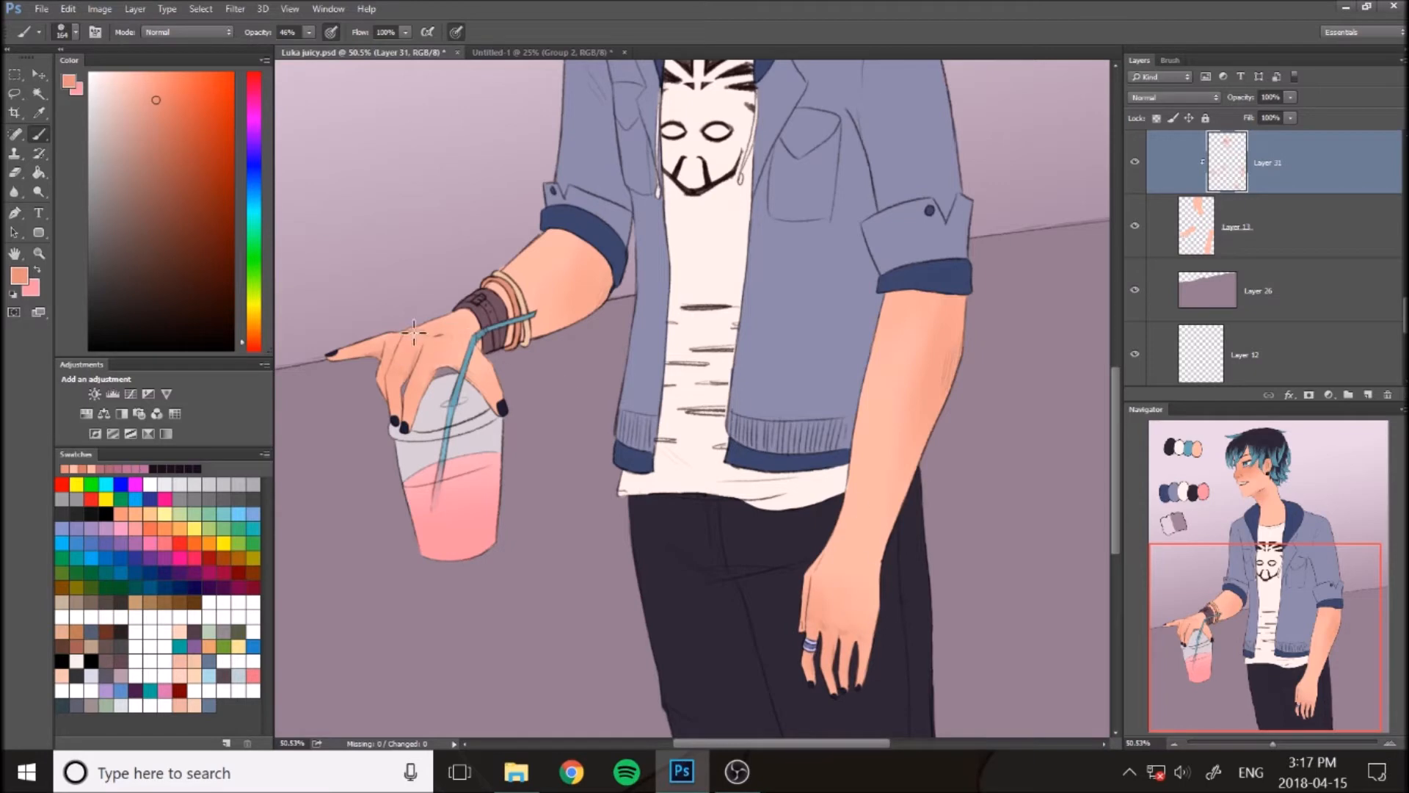
left_click_drag(1266, 602, 1267, 478)
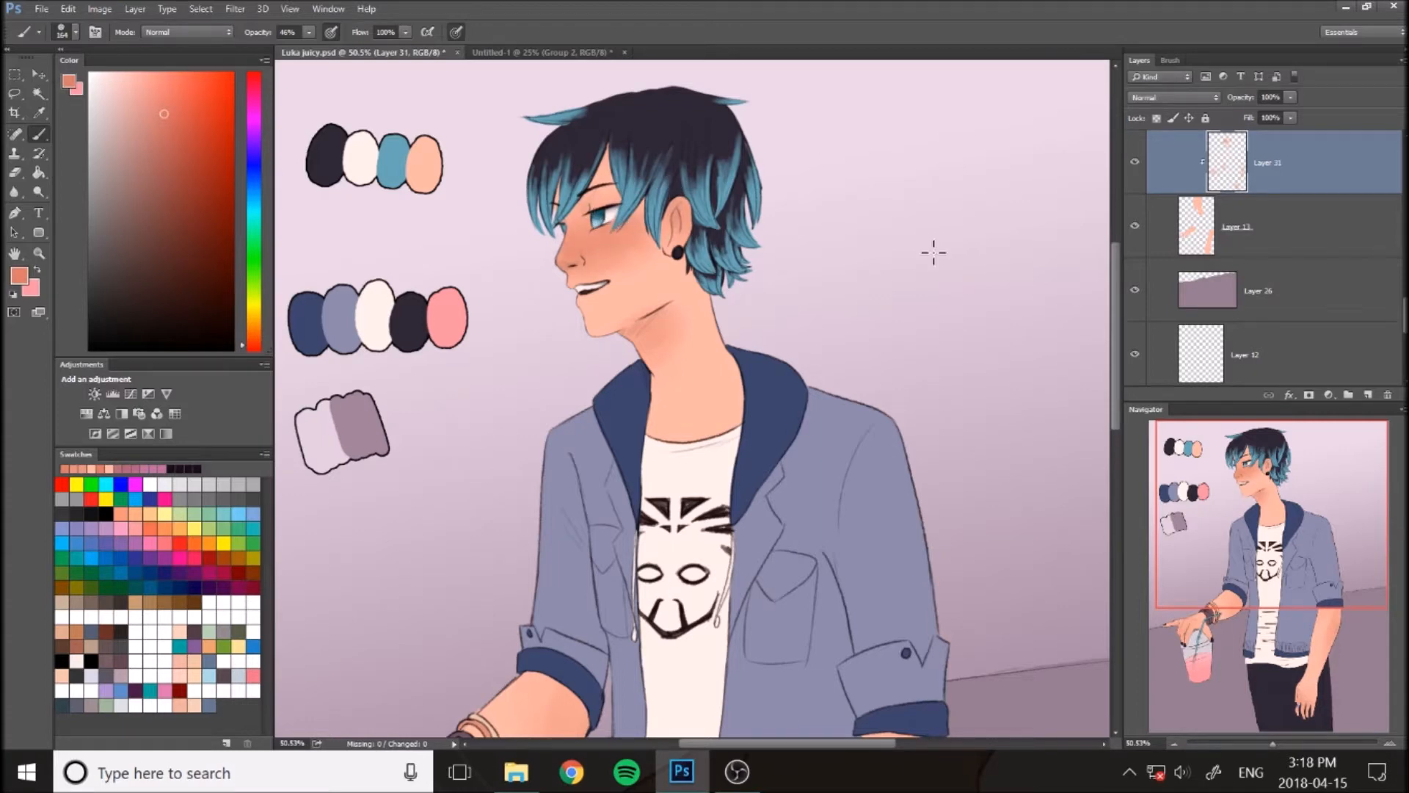
scroll(955, 315, "down", 3)
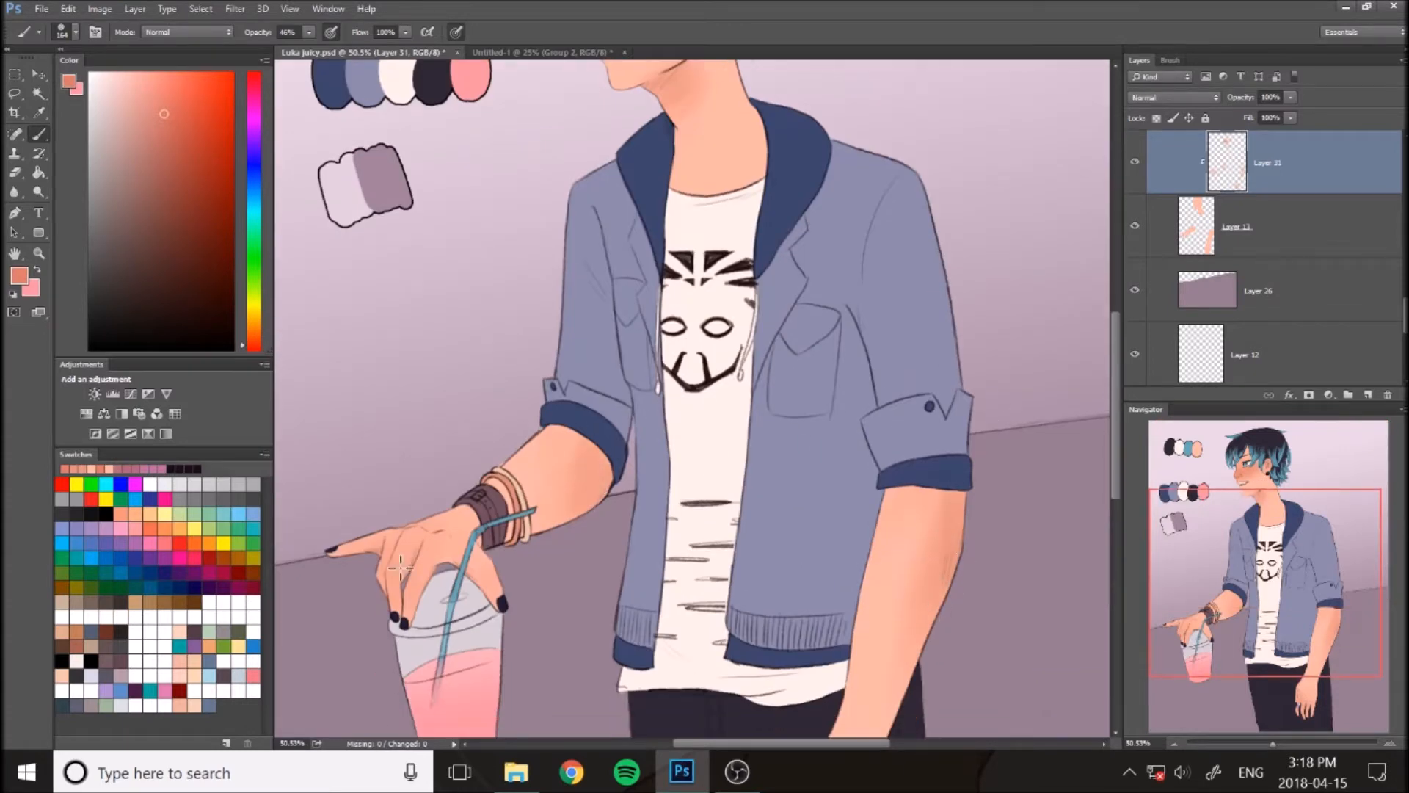
left_click(1268, 499)
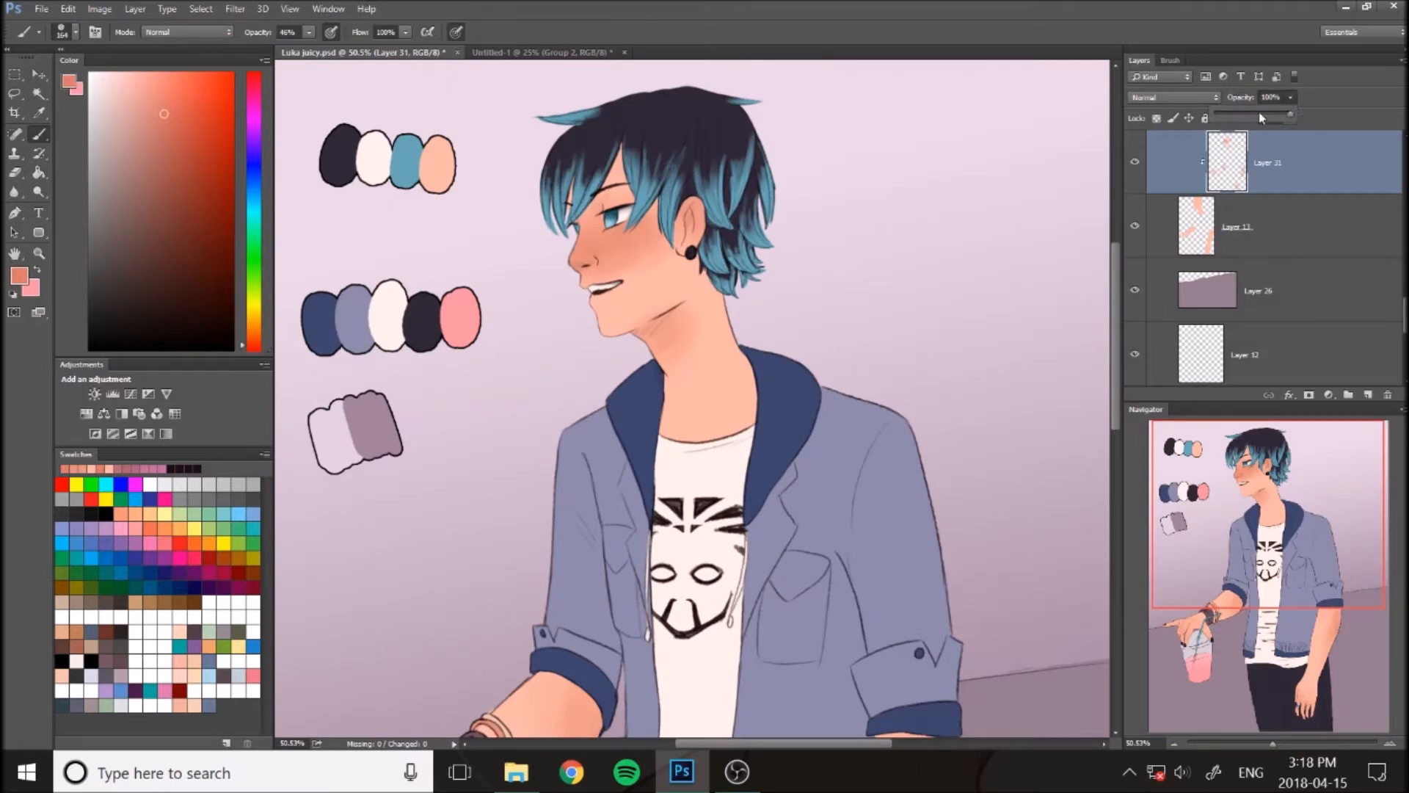
Lower the blush layer's opacity to 58% and compare the skin with the layer hidden
left_click_drag(1260, 118, 1274, 119)
left_click(1137, 164)
left_click(1137, 163)
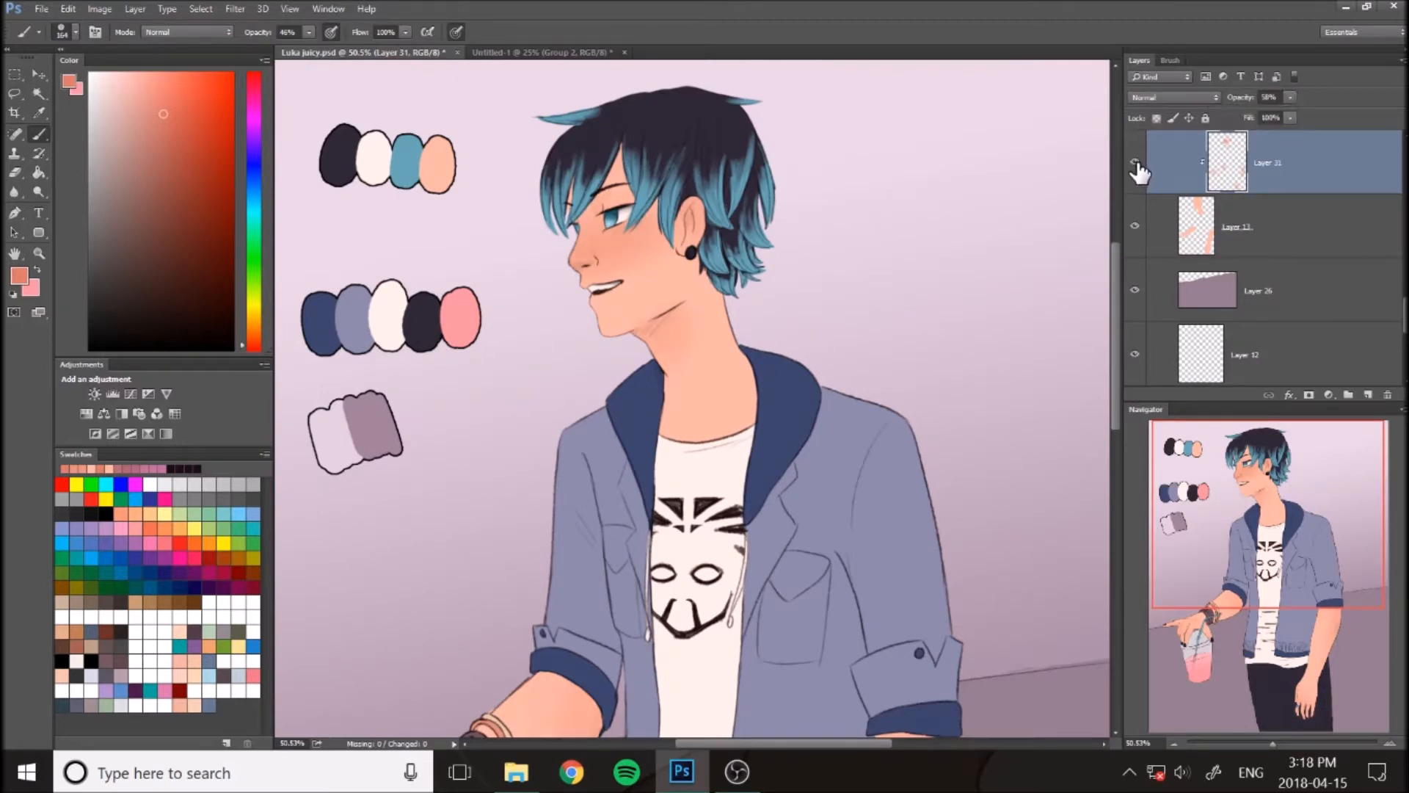
Try to clip the empty layer in the group above FLATS, and delete that layer
scroll(1251, 295, "up", 5)
scroll(1162, 232, "up", 5)
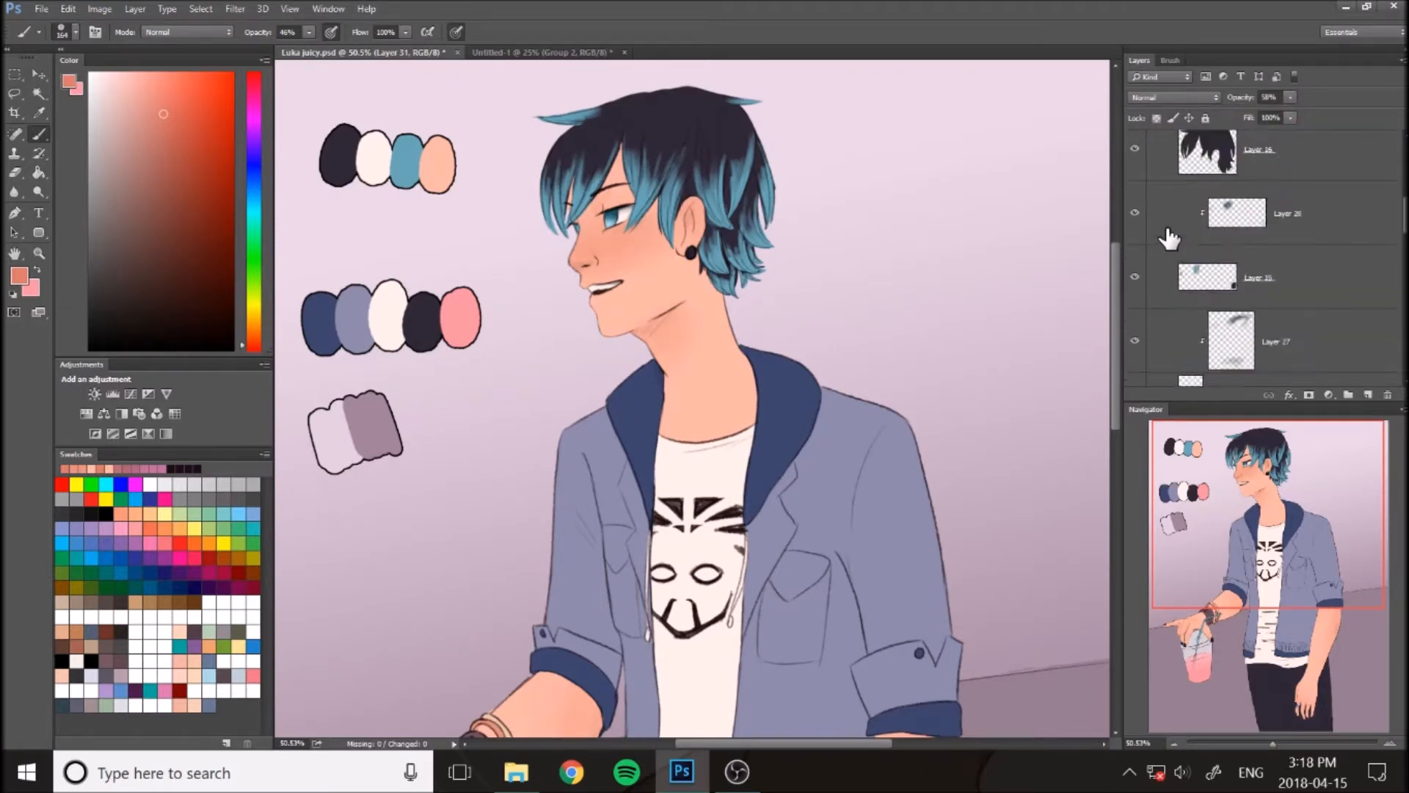
left_click(1152, 165)
scroll(1236, 188, "up", 3)
left_click(1275, 286)
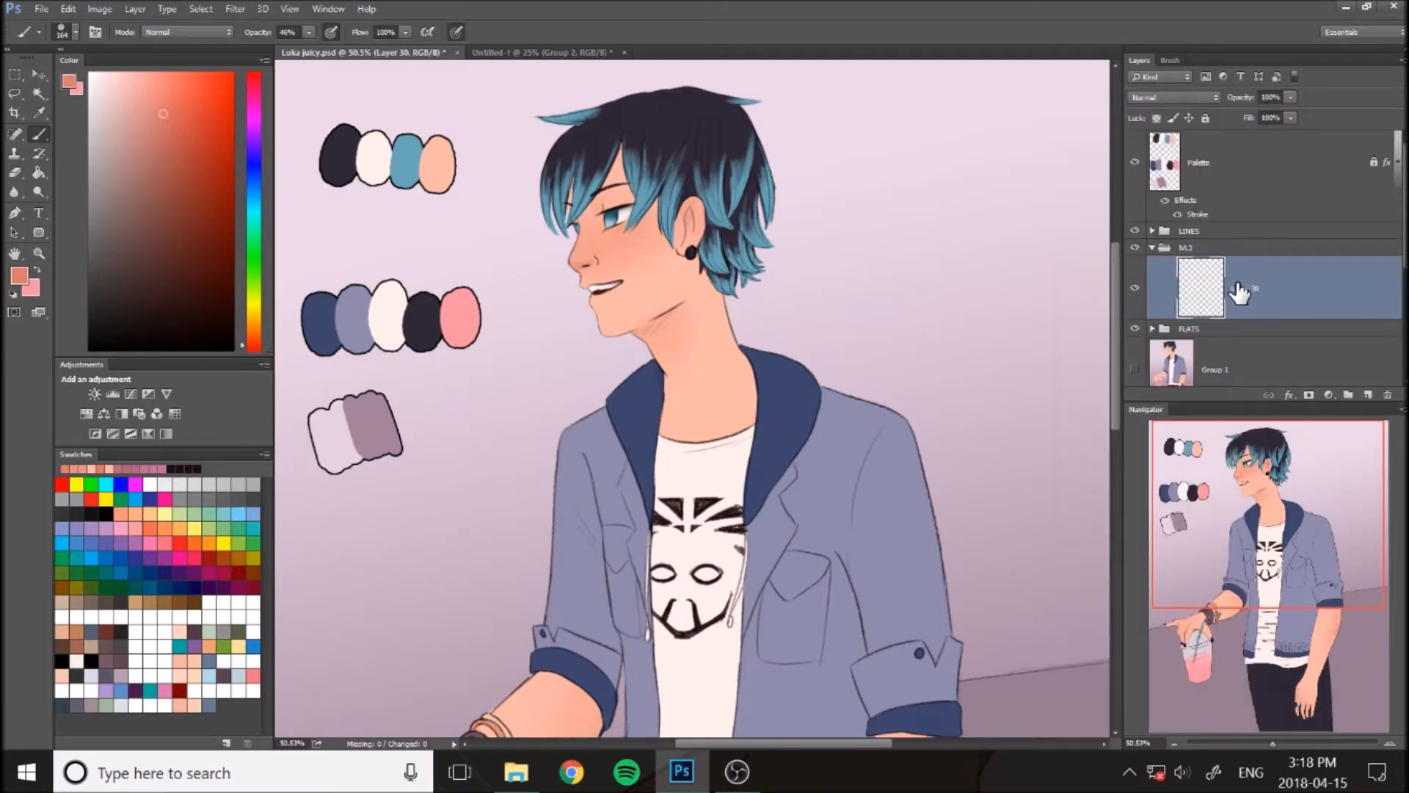
right_click(1280, 290)
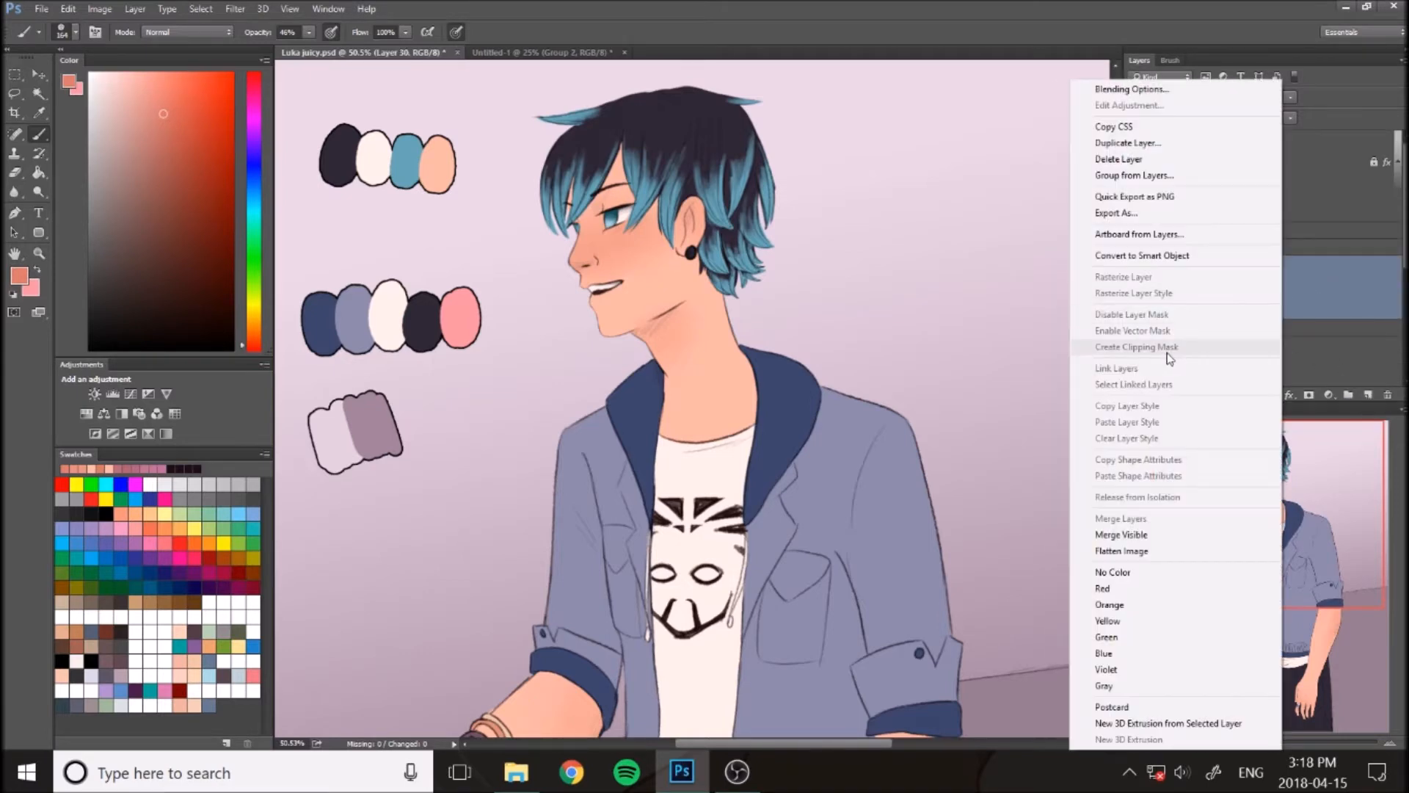
right_click(1300, 289)
right_click(1320, 283)
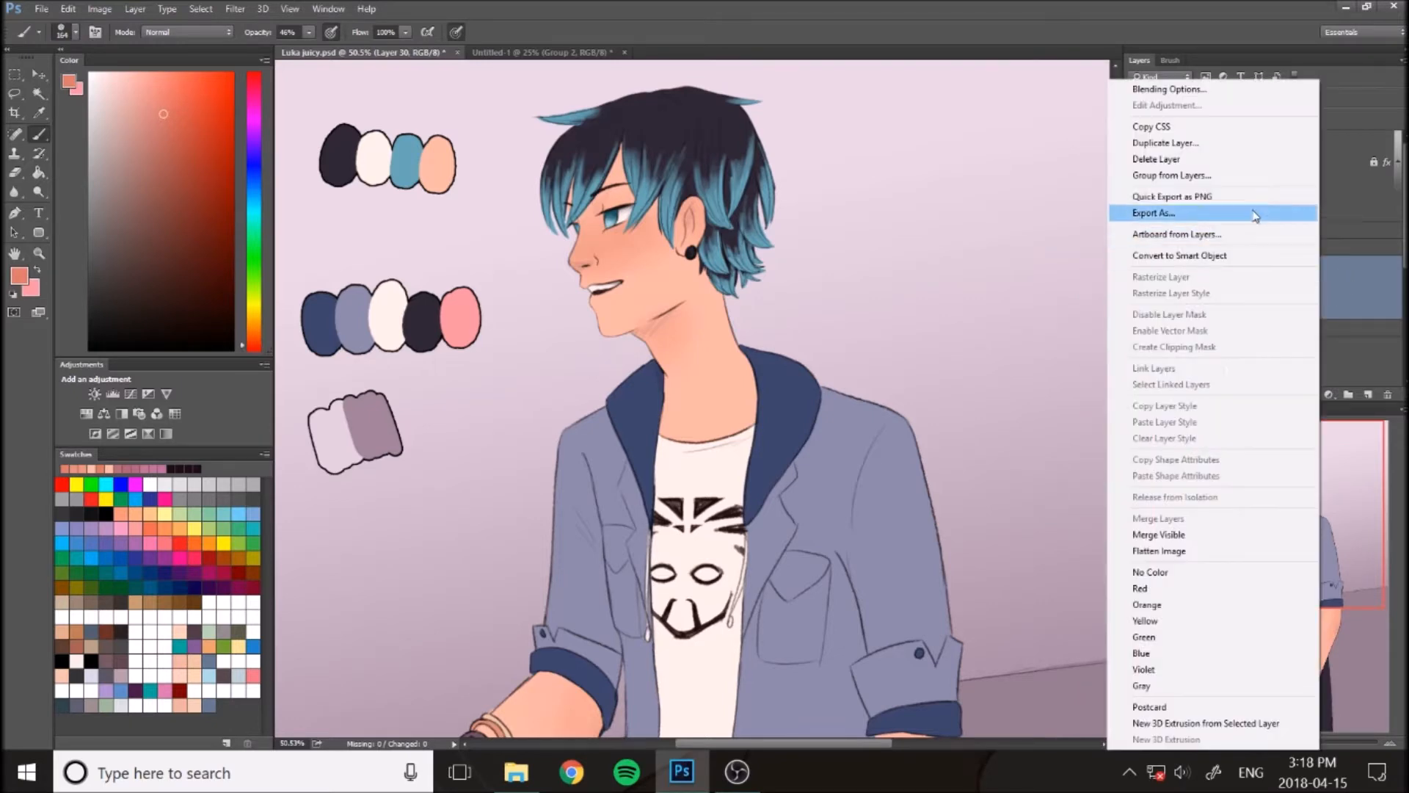
key("Escape")
key("Delete")
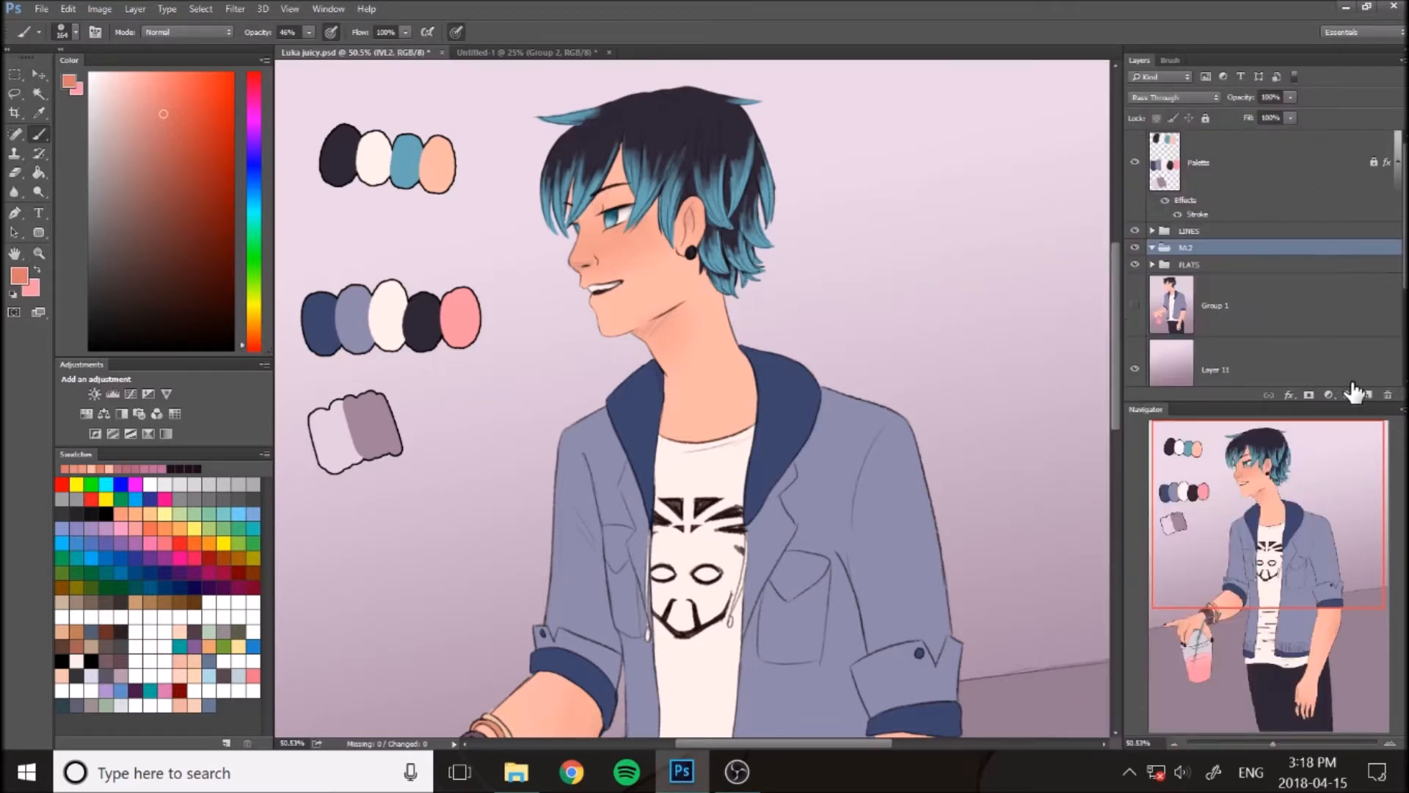
Move the FLATS group into the group above it and add a new layer clipped to FLATS
left_click_drag(1239, 271, 1231, 246)
left_click(1368, 396)
right_click(1296, 248)
left_click(1212, 348)
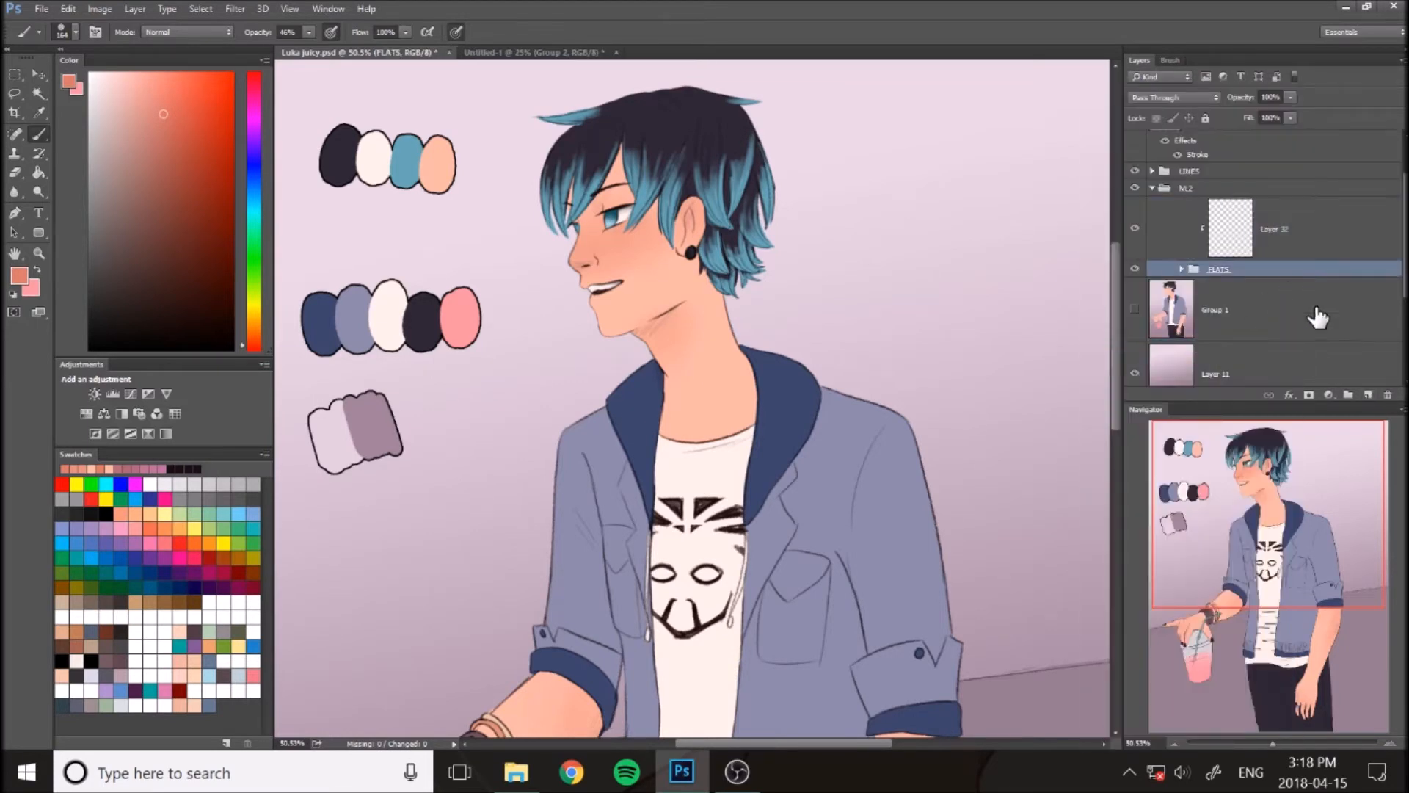
Set up the soft messy brush with a muted pinkish-red color
left_click(76, 31)
left_click(105, 455)
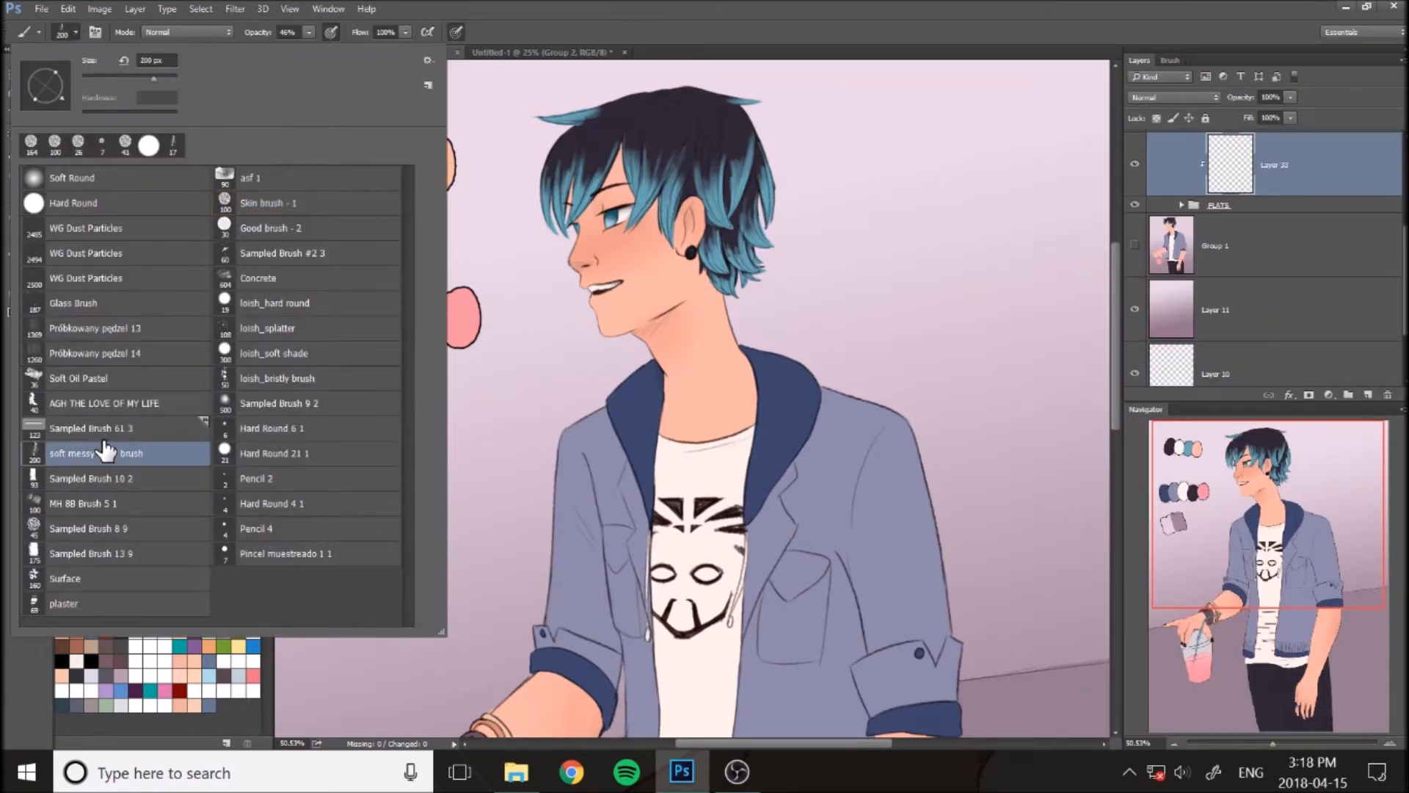
left_click(133, 78)
left_click(544, 7)
left_click_drag(257, 253, 251, 89)
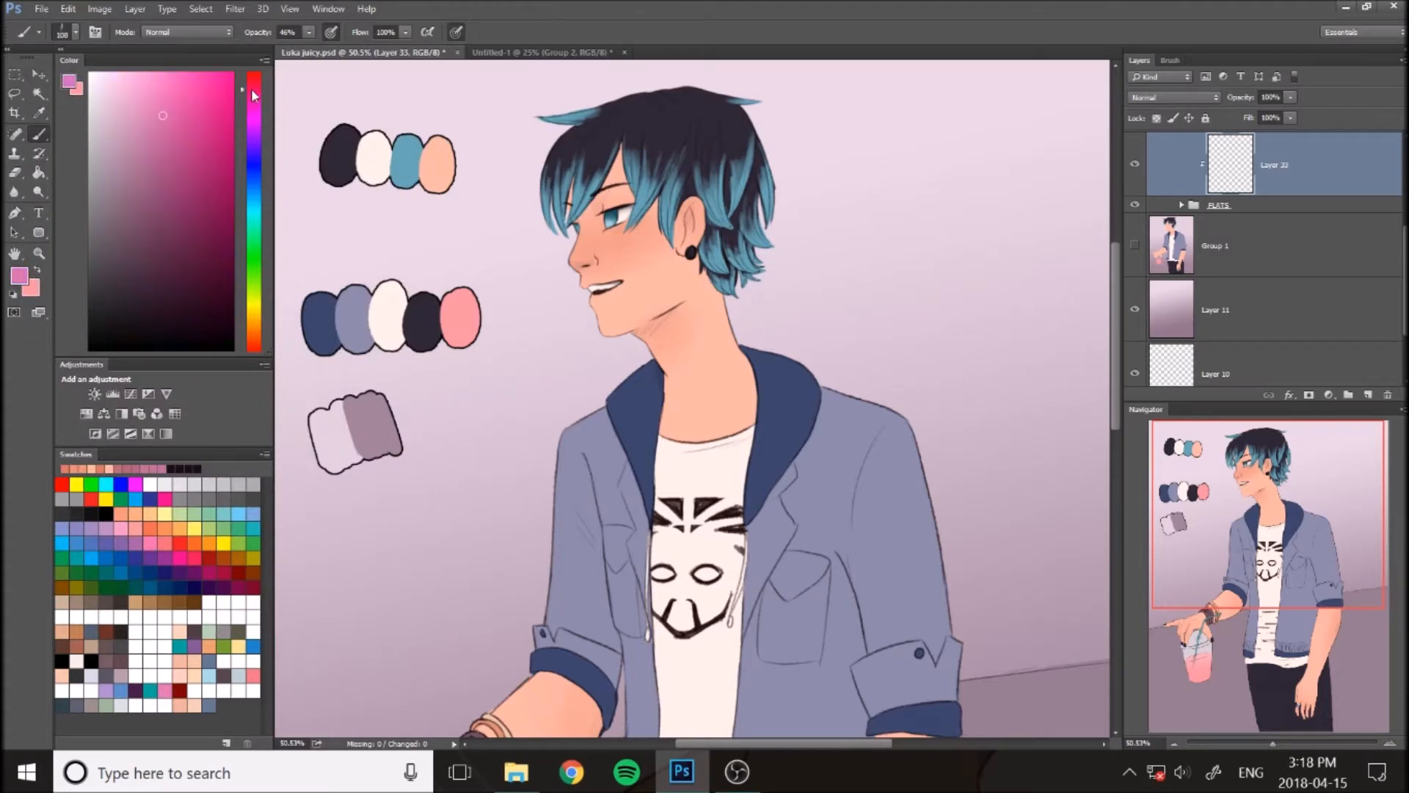
left_click(160, 150)
Paint muted red strands over the front fringe with a smaller brush at 75% opacity
scroll(624, 170, "up", 3)
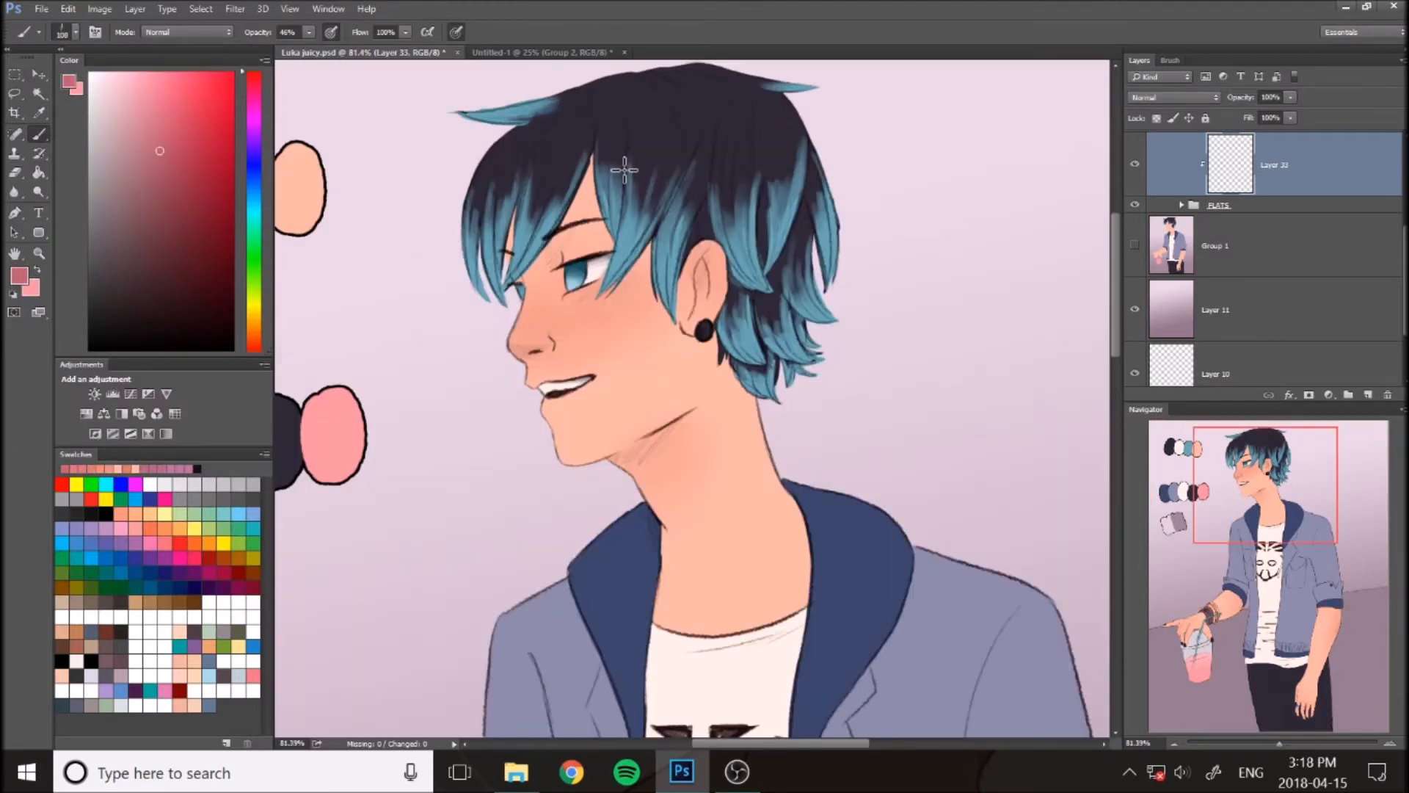
left_click(75, 32)
key("Return")
left_click_drag(576, 162, 525, 244)
left_click_drag(525, 129, 473, 182)
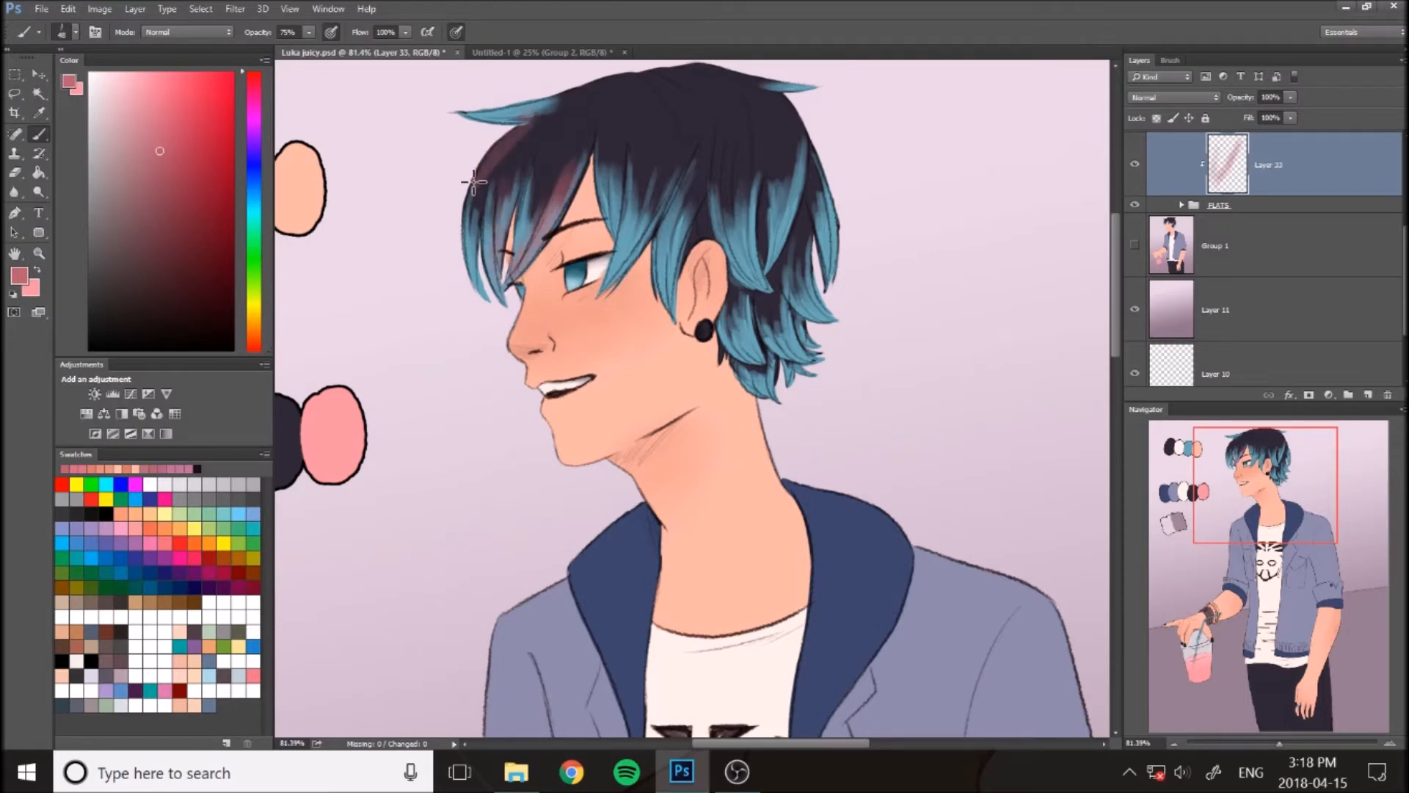
left_click_drag(577, 155, 528, 218)
left_click_drag(602, 117, 588, 172)
left_click_drag(641, 134, 615, 165)
Continue the muted red strands over the crown and back of the hair
mouse_move(697, 136)
left_mouse_down()
mouse_move(661, 213)
mouse_move(686, 250)
left_mouse_up()
mouse_move(706, 172)
left_mouse_down()
mouse_move(682, 239)
mouse_move(703, 232)
left_mouse_up()
left_click_drag(778, 128, 742, 320)
left_click_drag(771, 288, 753, 358)
left_click_drag(787, 254, 797, 294)
left_click_drag(810, 202, 807, 246)
mouse_move(701, 84)
left_mouse_down()
mouse_move(667, 120)
mouse_move(557, 132)
mouse_move(726, 92)
mouse_move(710, 151)
left_mouse_up()
left_click_drag(697, 59, 686, 147)
left_click_drag(734, 55, 800, 135)
left_click_drag(745, 88, 778, 136)
left_click_drag(778, 110, 807, 176)
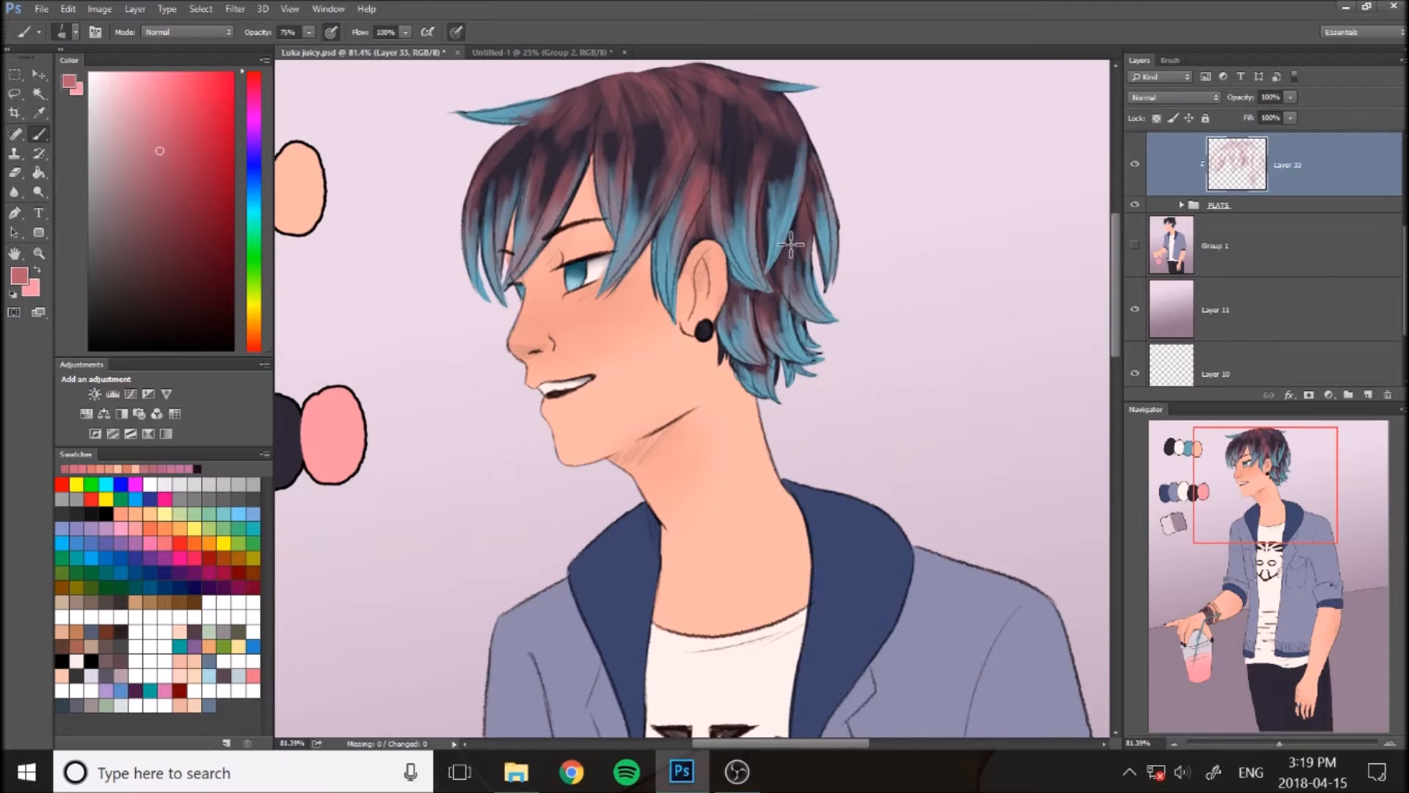
Shade around the eye, across the face and under the jaw with muted red strokes
mouse_move(550, 242)
left_mouse_down()
mouse_move(595, 243)
mouse_move(559, 255)
mouse_move(639, 271)
left_mouse_up()
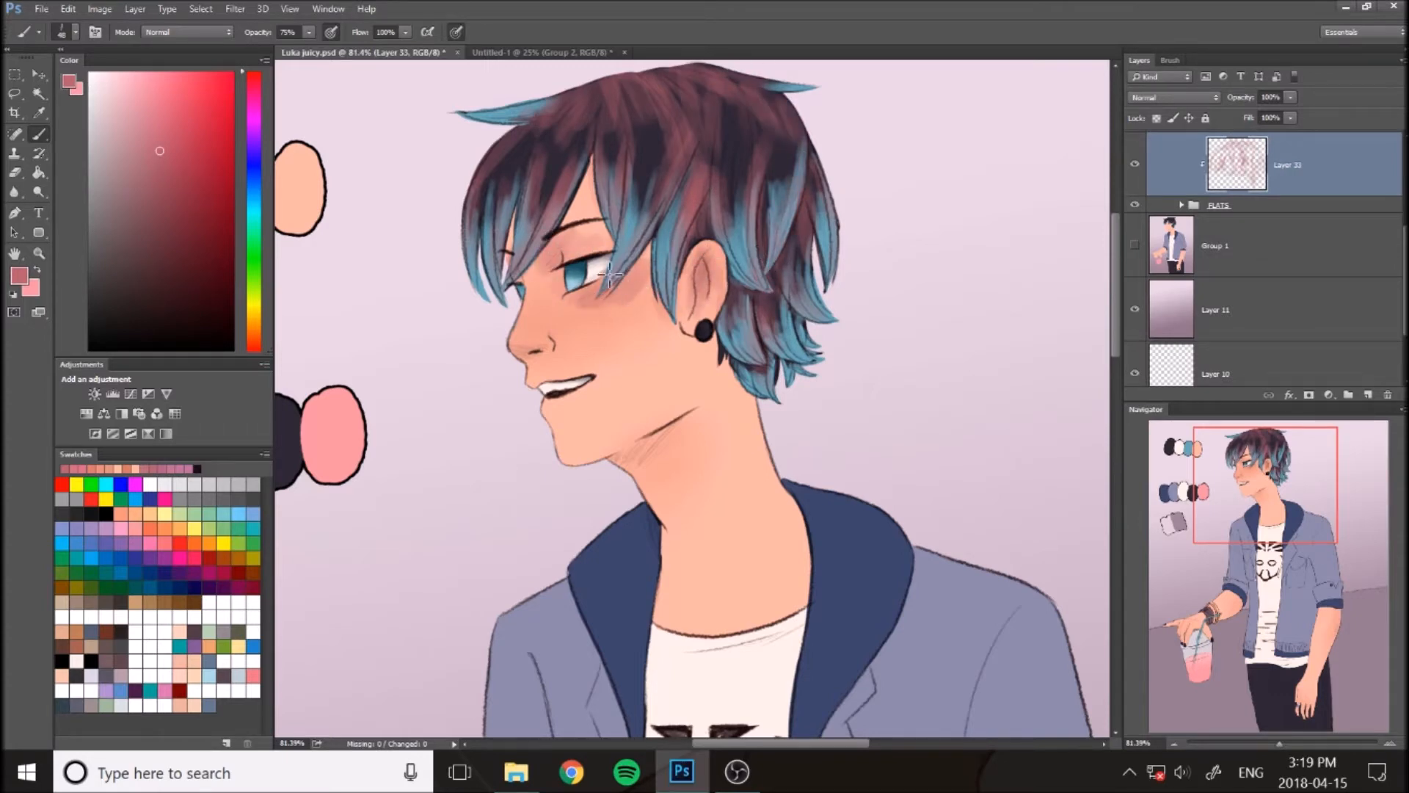
mouse_move(652, 448)
left_mouse_down()
mouse_move(661, 462)
mouse_move(623, 440)
left_mouse_up()
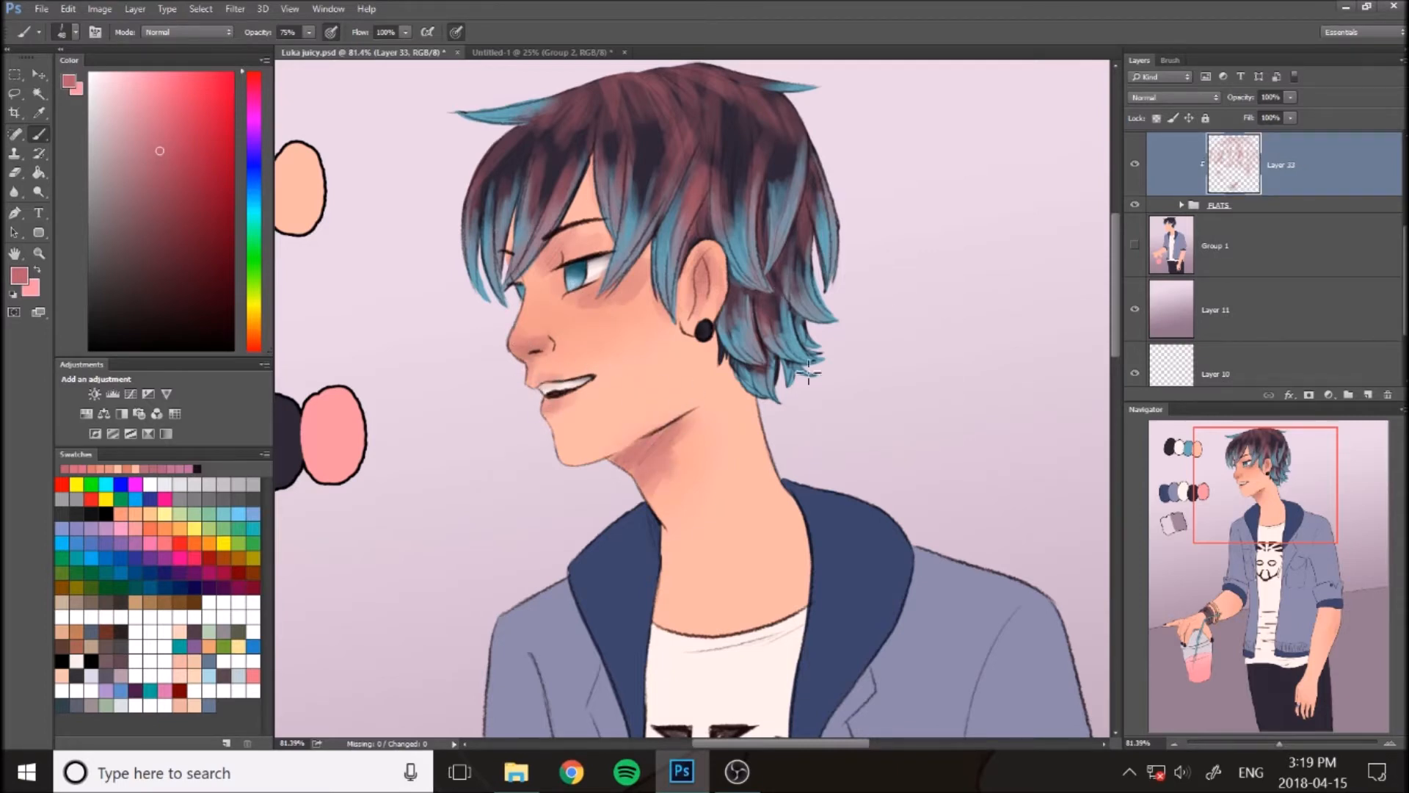
left_click_drag(701, 452, 702, 423)
Shade the jacket's hood and the shirt's neckline with muted red strokes
scroll(781, 402, "down", 5)
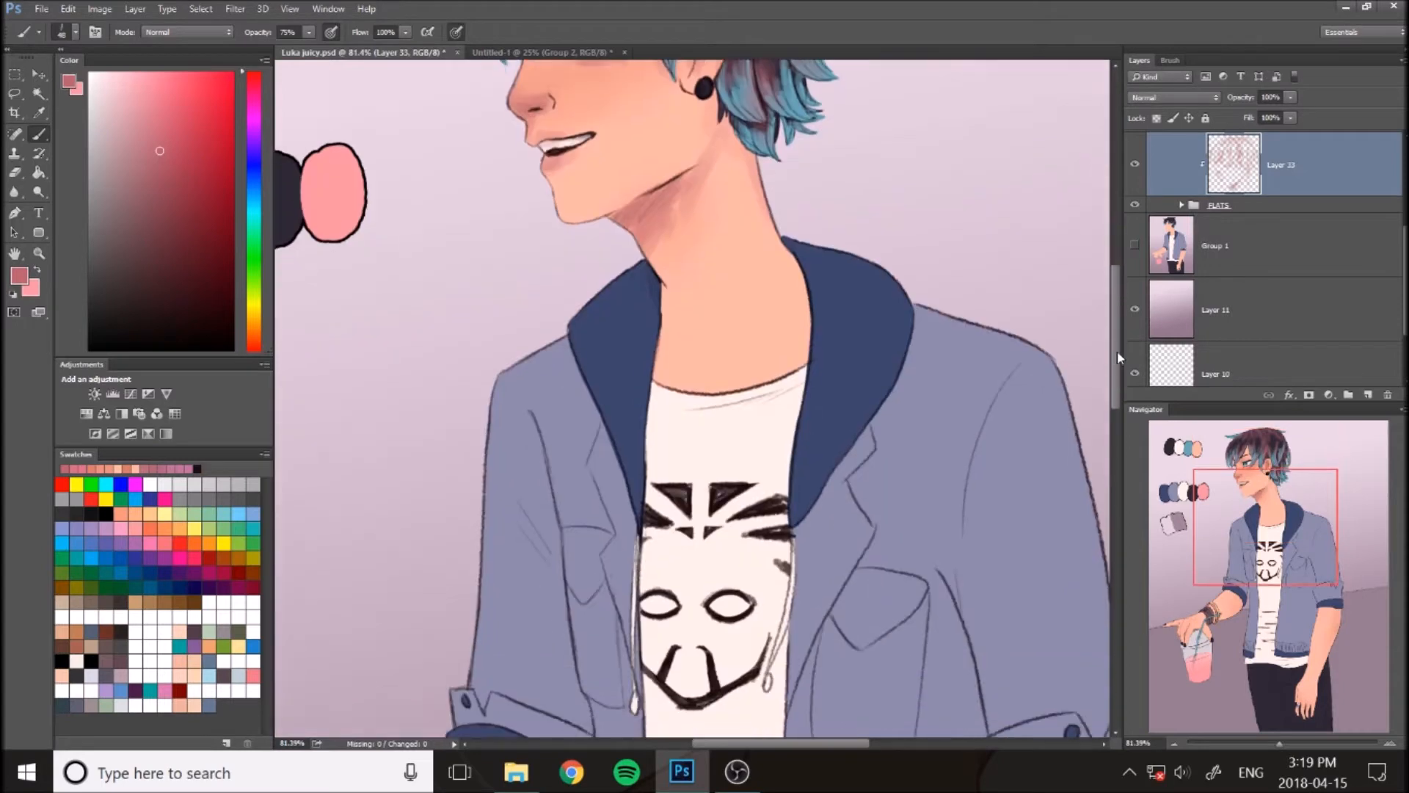
mouse_move(638, 179)
left_mouse_down()
mouse_move(639, 245)
mouse_move(624, 250)
mouse_move(833, 227)
mouse_move(892, 242)
mouse_move(804, 407)
mouse_move(828, 391)
left_mouse_up()
left_click_drag(576, 220, 524, 271)
mouse_move(631, 298)
left_mouse_down()
mouse_move(803, 275)
mouse_move(648, 281)
mouse_move(745, 322)
left_mouse_up()
left_click_drag(667, 252, 676, 278)
Brush muted red shading onto the sleeve and rolled cuff of the drink-holding arm
left_click_drag(1117, 319, 1117, 371)
mouse_move(570, 318)
left_mouse_down()
mouse_move(583, 387)
mouse_move(567, 506)
left_mouse_up()
mouse_move(441, 396)
left_mouse_down()
mouse_move(564, 469)
mouse_move(515, 567)
mouse_move(484, 580)
left_mouse_up()
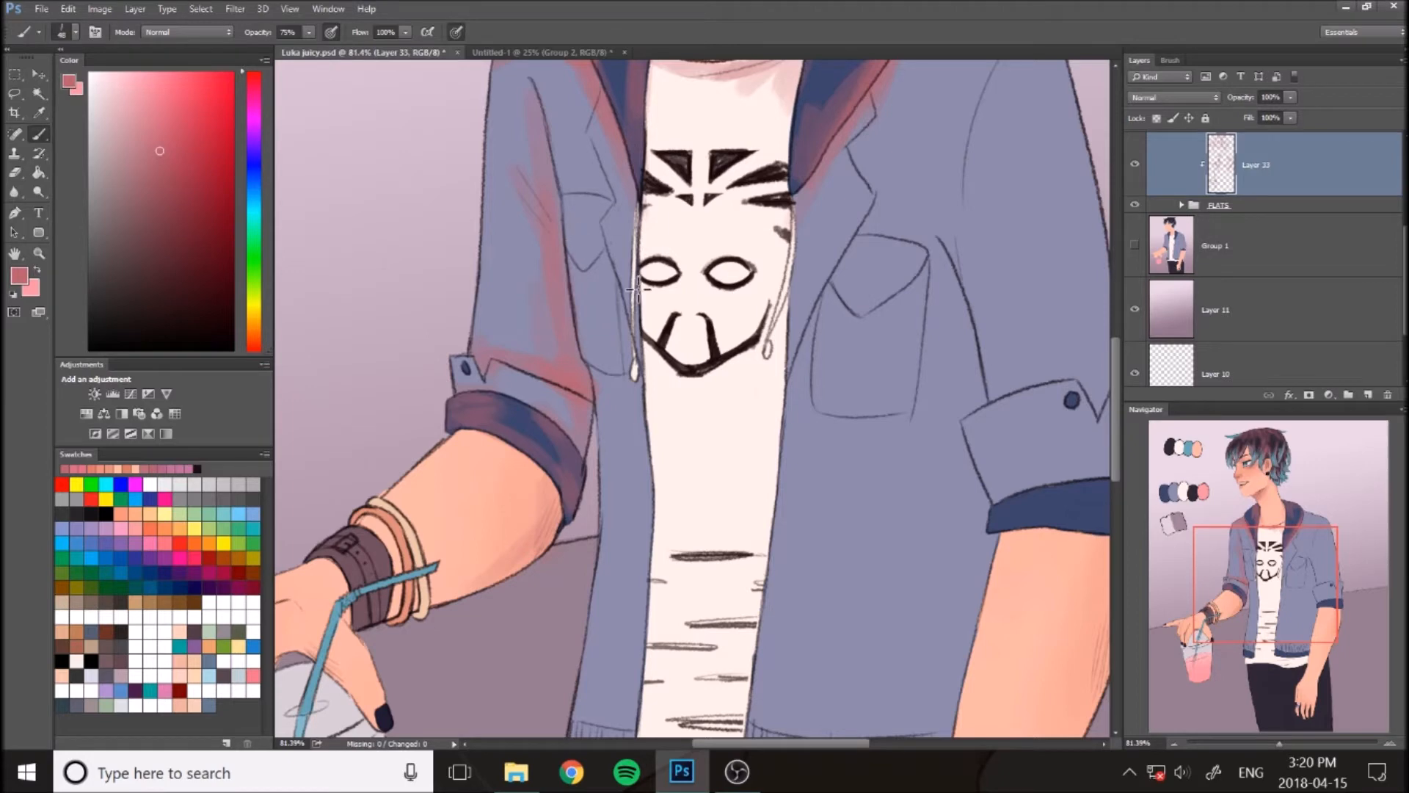
Enlarge the brush to 89 px and glaze muted red over the jacket's shoulder and the hanging arm's sleeve
left_click_drag(1264, 553, 1292, 525)
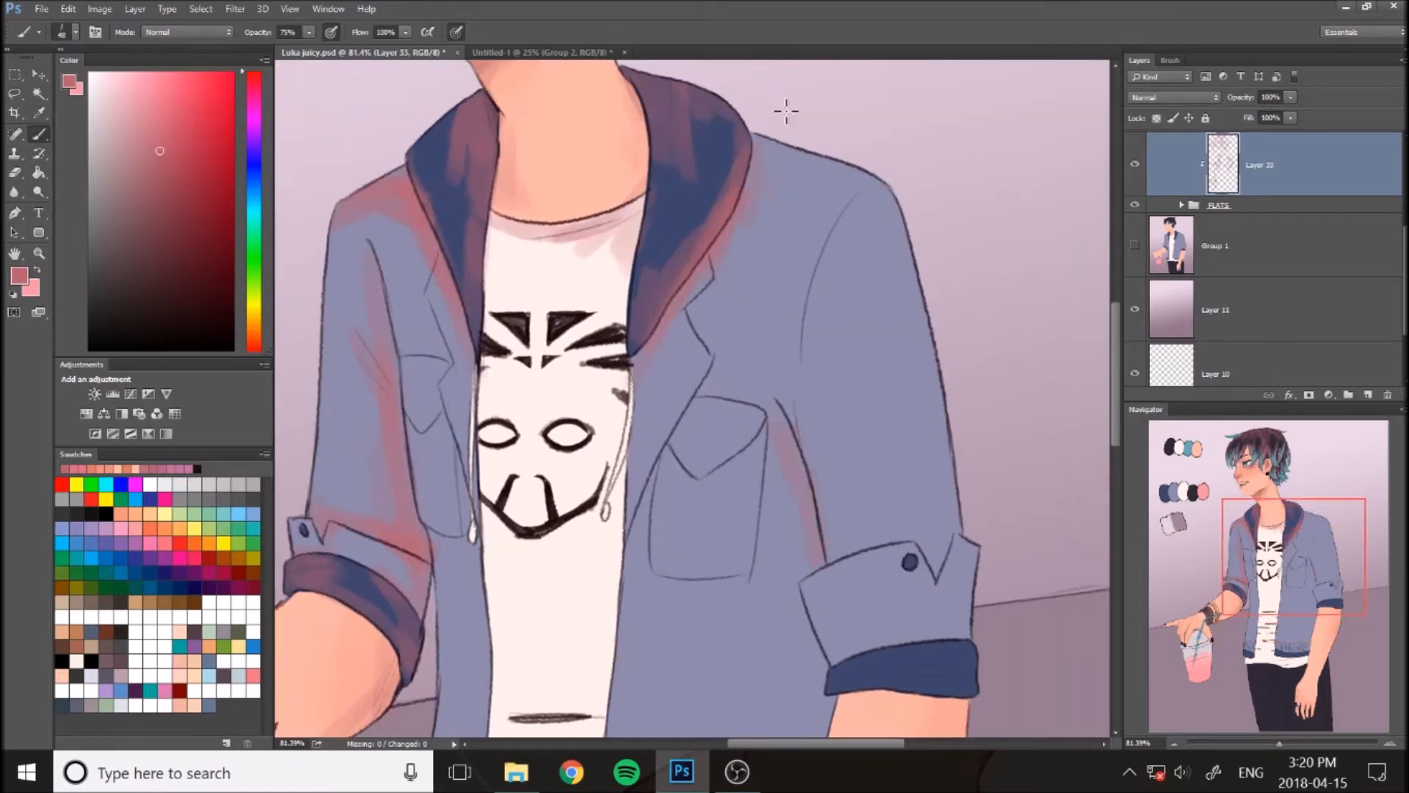
left_click(76, 32)
left_click_drag(114, 73, 125, 72)
left_click(777, 144)
left_click_drag(899, 206, 940, 397)
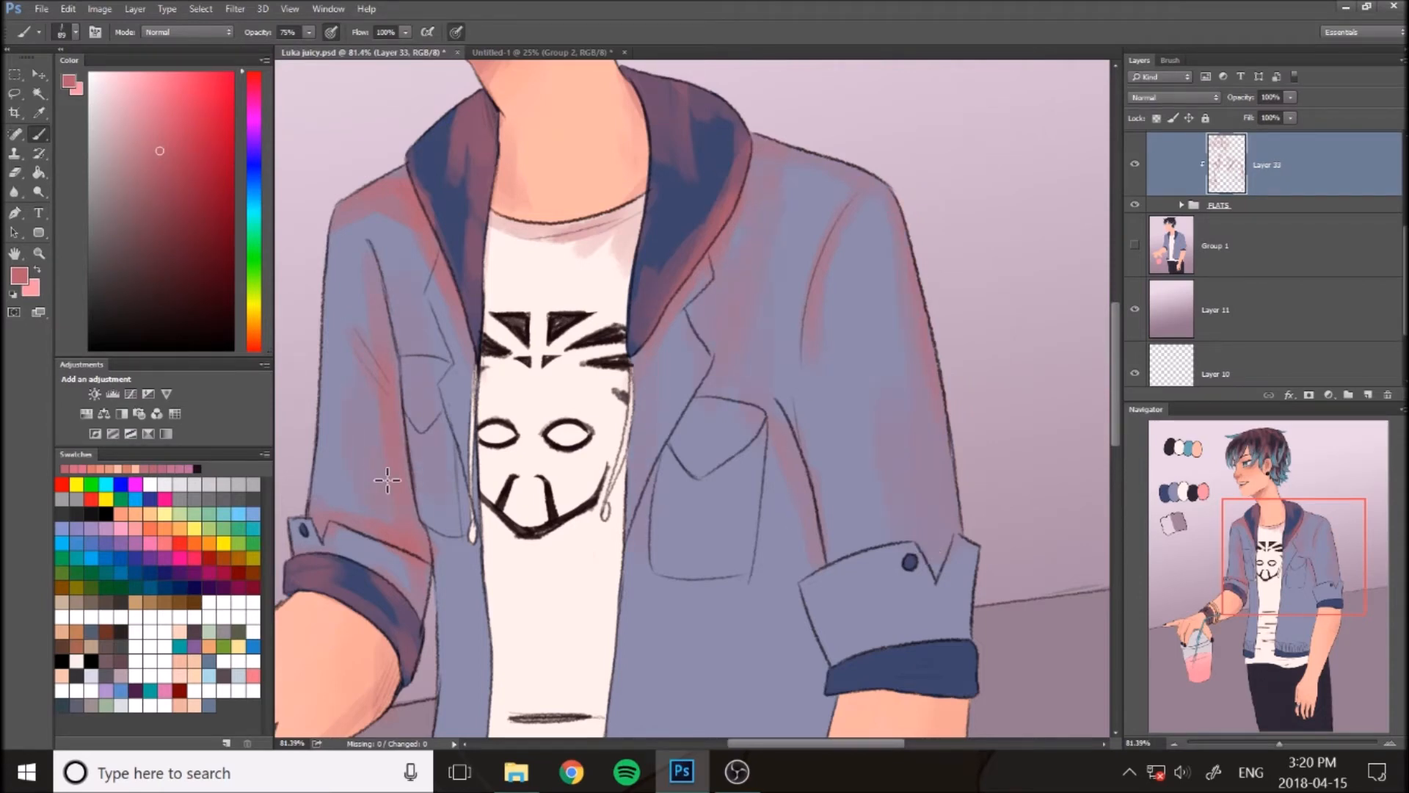
Glaze muted red shading over the shirt, the jacket's front panels and its lower hem
scroll(536, 353, "down", 5)
left_click_drag(1250, 550, 1198, 561)
left_click_drag(675, 329, 677, 416)
left_click_drag(686, 316, 689, 435)
left_click_drag(737, 355, 721, 542)
left_click_drag(675, 383, 663, 658)
left_click_drag(743, 674, 806, 658)
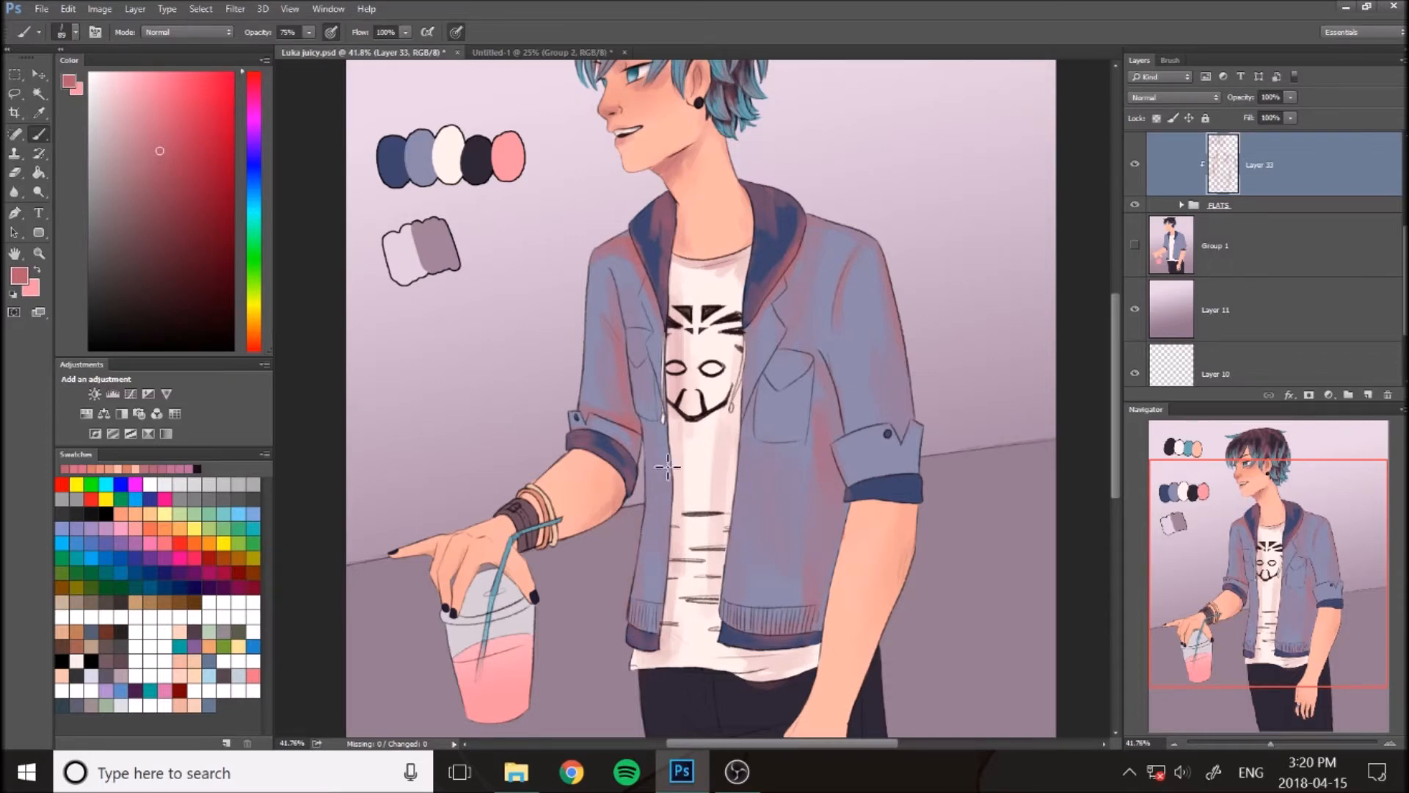
Move Layer 26 out of the FLATS group to just below it, and reselect the red shading layer
scroll(1142, 216, "down", 1)
scroll(1196, 211, "up", 1)
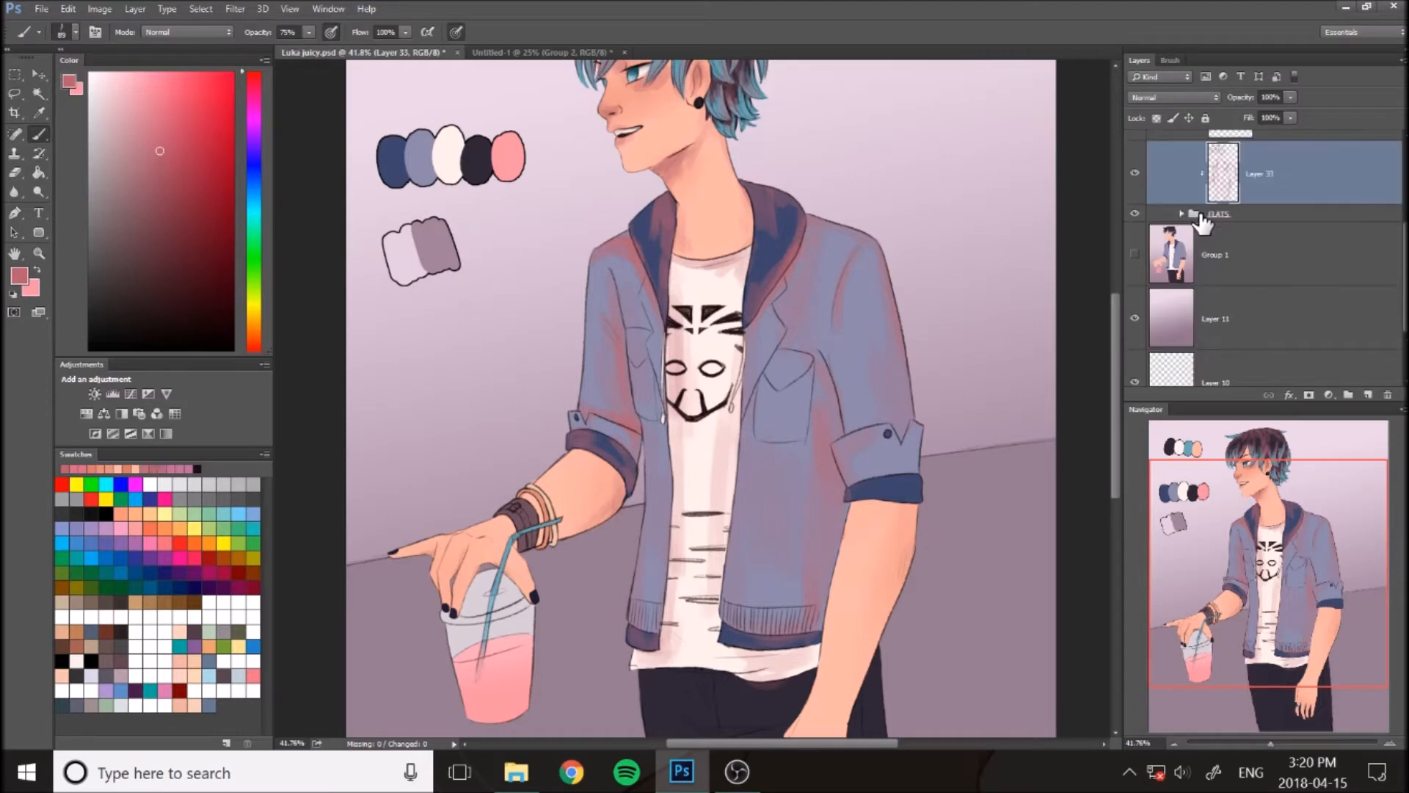
left_click(1182, 214)
scroll(1274, 246, "down", 13)
left_click_drag(1301, 194, 1321, 316)
scroll(1317, 250, "up", 3)
left_click_drag(1404, 342, 1404, 288)
scroll(1387, 197, "up", 5)
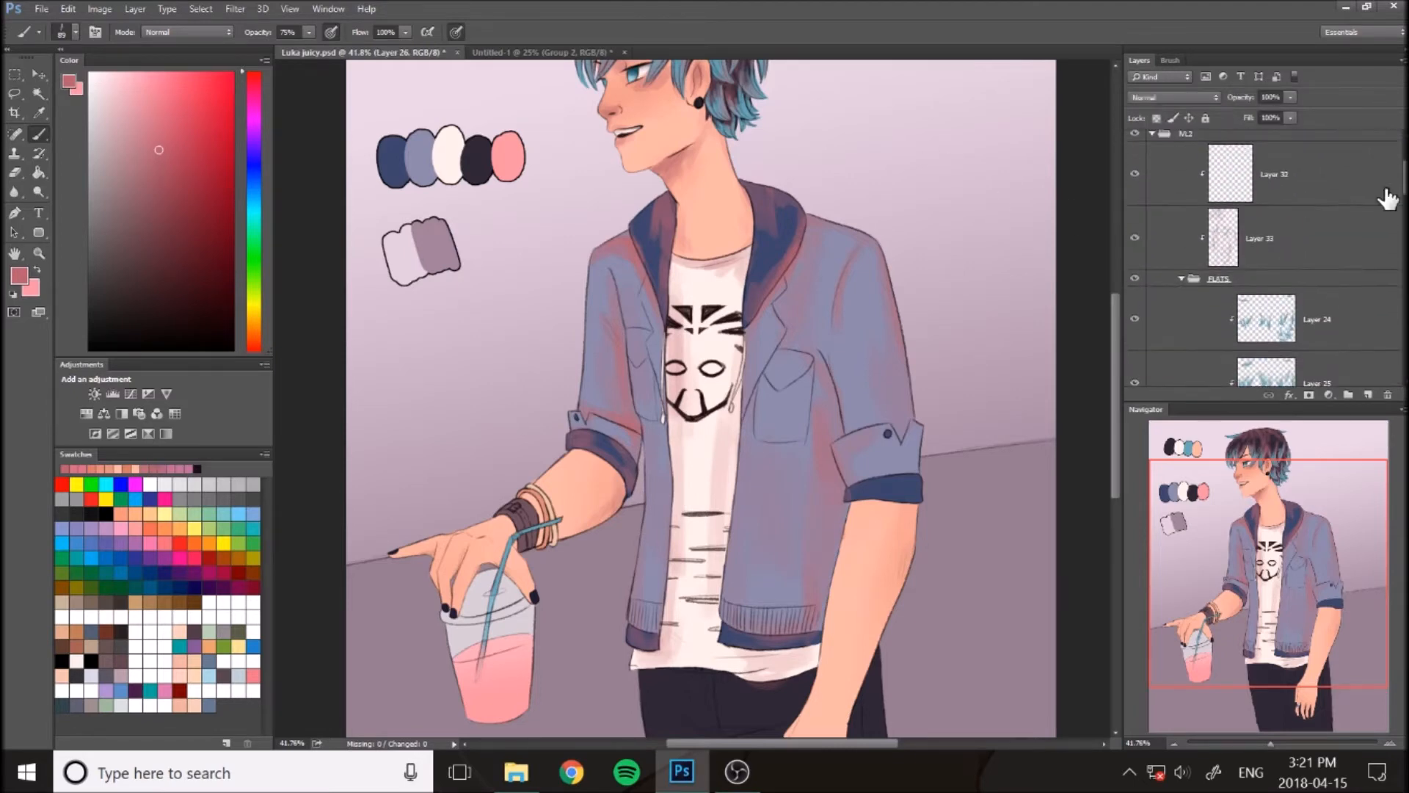
left_click(1182, 279)
left_click(1262, 242)
Resize the brush to 61 px and shade the bracelets and the hand holding the drink in muted red
scroll(688, 483, "up", 1)
left_click(76, 32)
left_click_drag(100, 71, 93, 71)
left_click(935, 255)
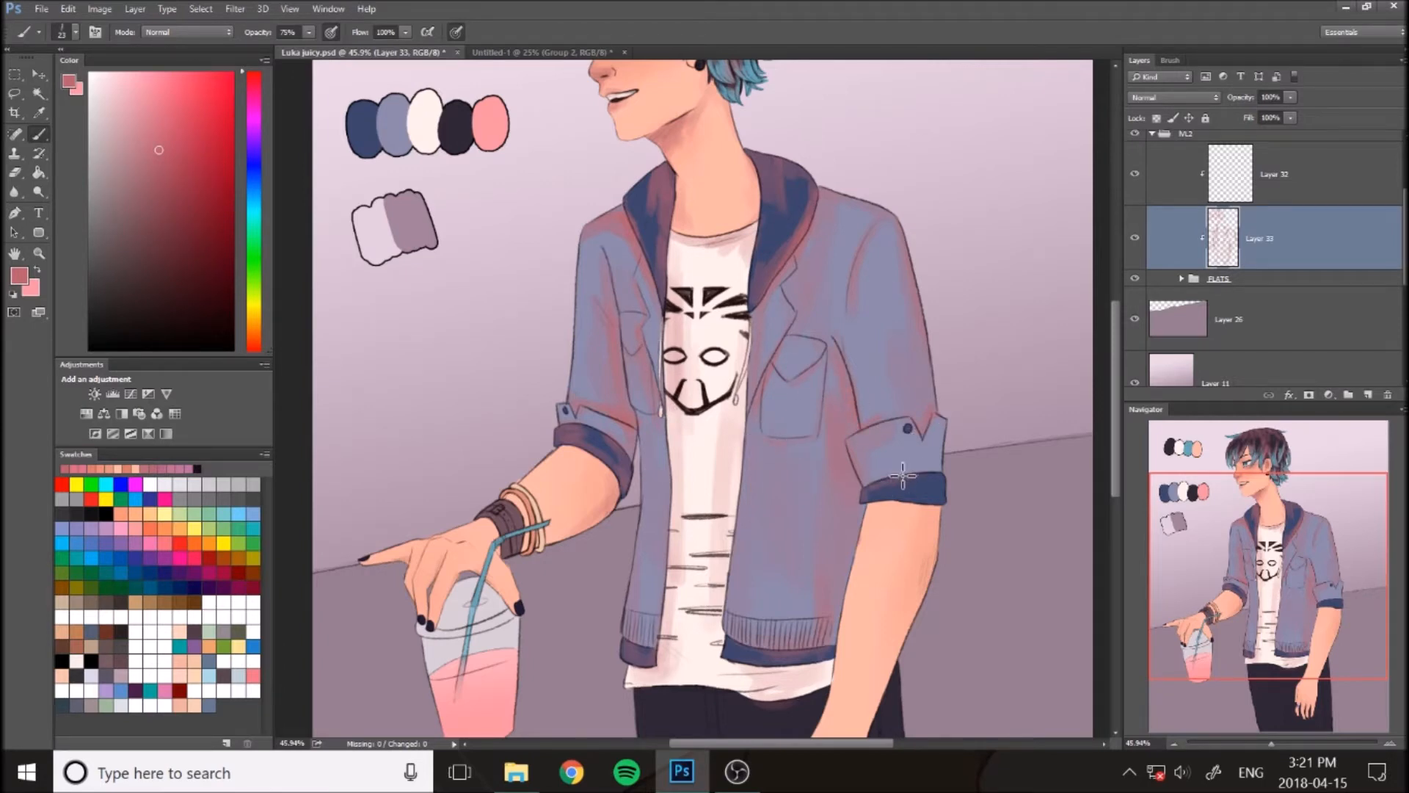
left_click(75, 32)
double_click(142, 541)
left_click_drag(501, 503, 534, 543)
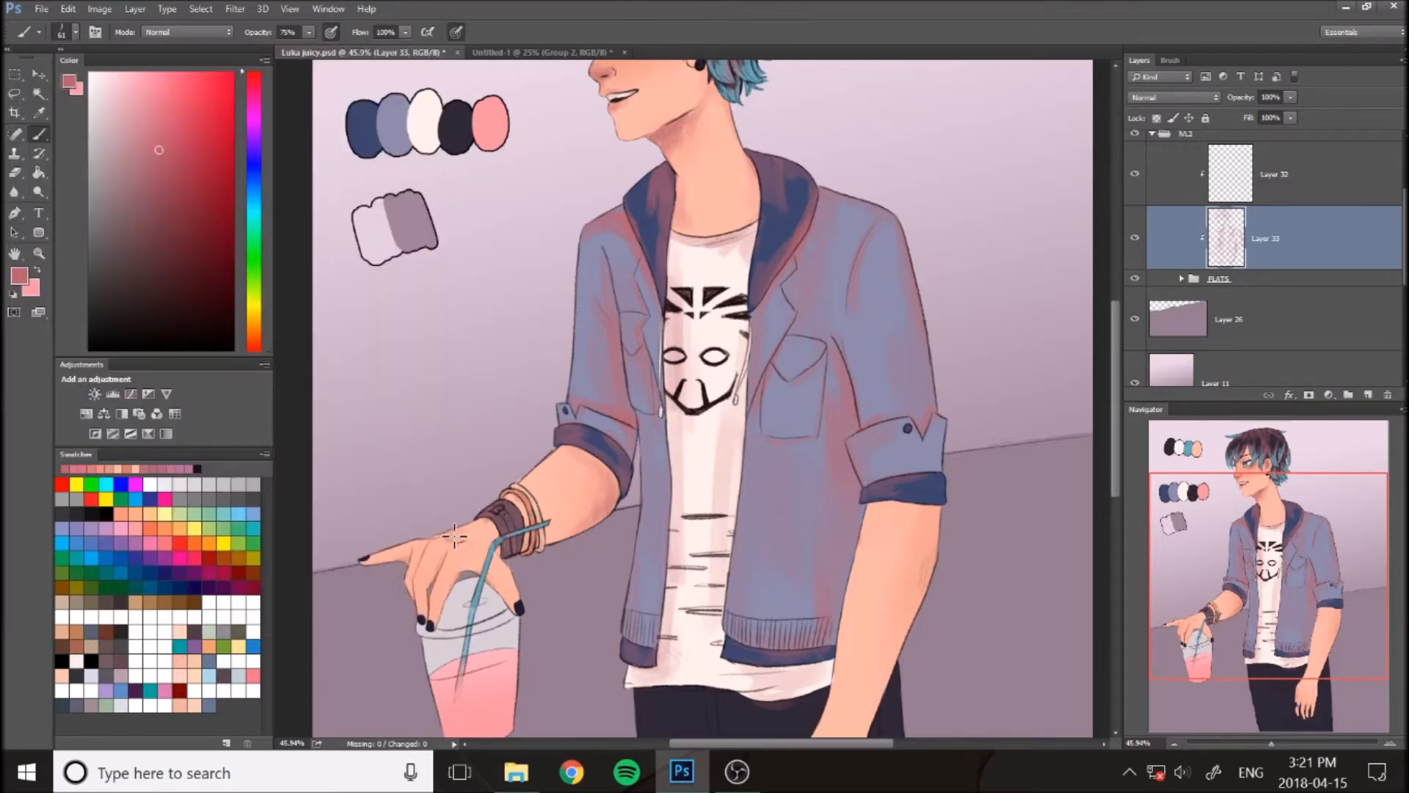
mouse_move(446, 555)
left_mouse_down()
mouse_move(432, 576)
mouse_move(412, 555)
left_mouse_up()
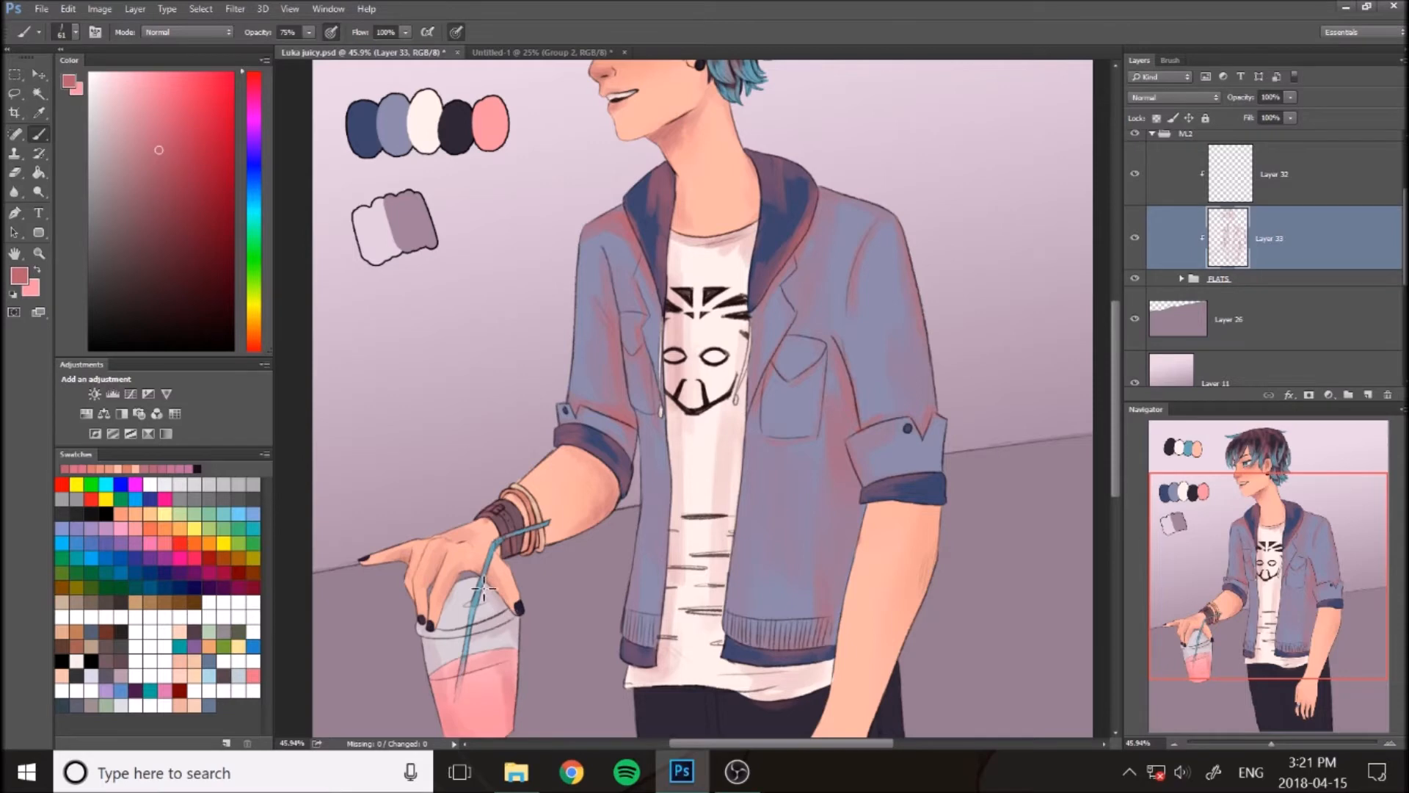
Shade the pink drink and the hanging arm and hand with muted red strokes
left_click_drag(1115, 413, 1115, 463)
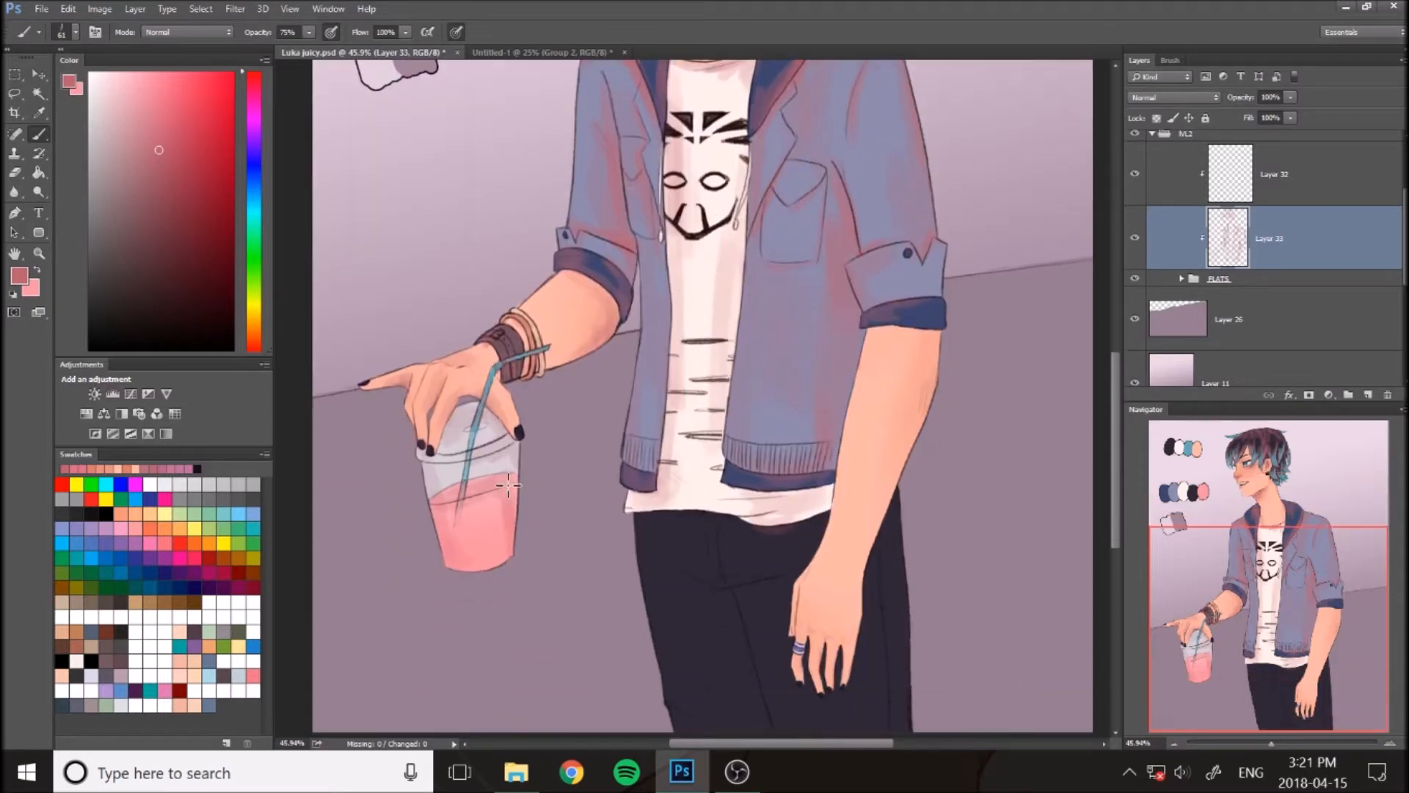
mouse_move(449, 555)
left_mouse_down()
mouse_move(504, 559)
mouse_move(479, 562)
left_mouse_up()
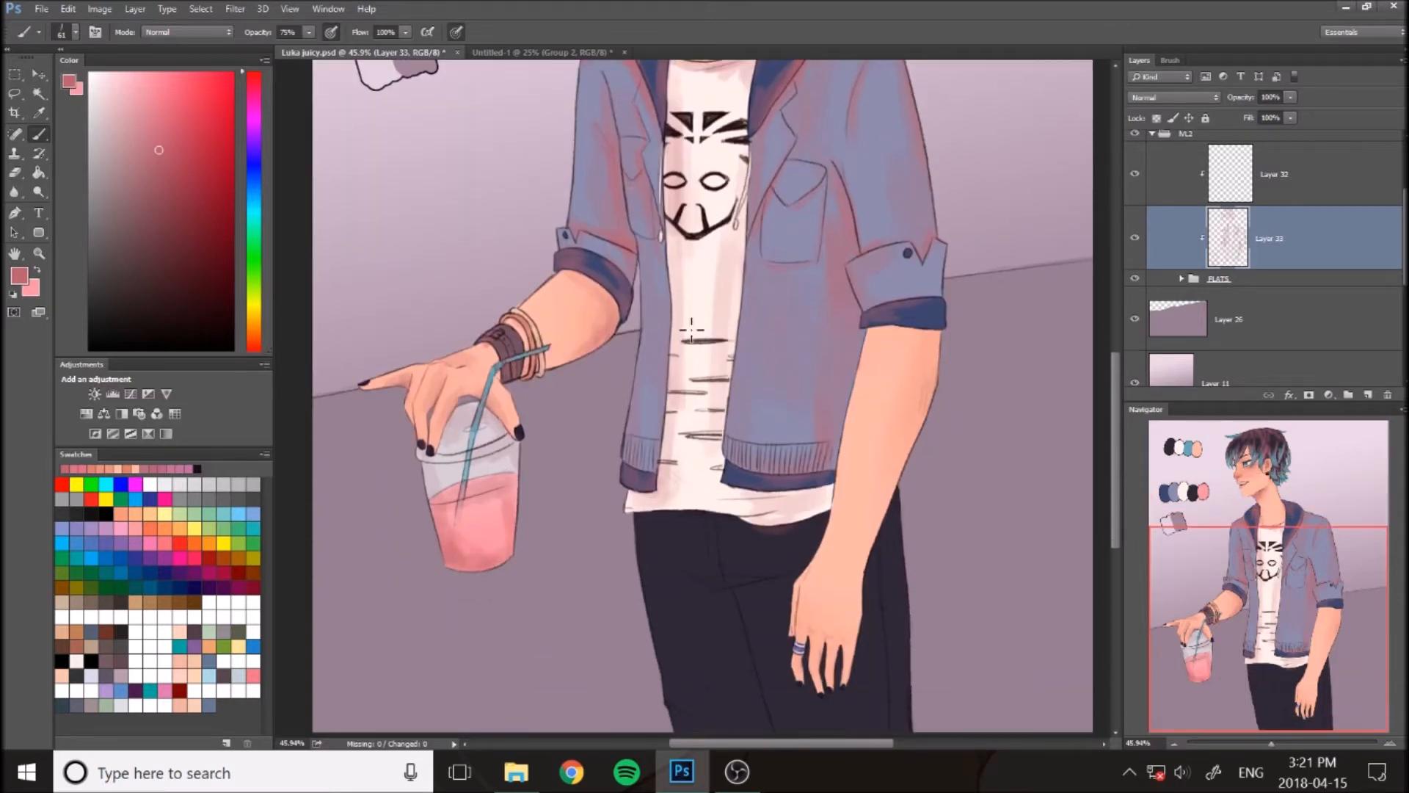
mouse_move(873, 330)
left_mouse_down()
mouse_move(852, 441)
mouse_move(932, 404)
left_mouse_up()
left_click_drag(928, 323, 888, 529)
left_click_drag(877, 316, 844, 470)
mouse_move(825, 537)
left_mouse_down()
mouse_move(797, 635)
mouse_move(818, 682)
left_mouse_up()
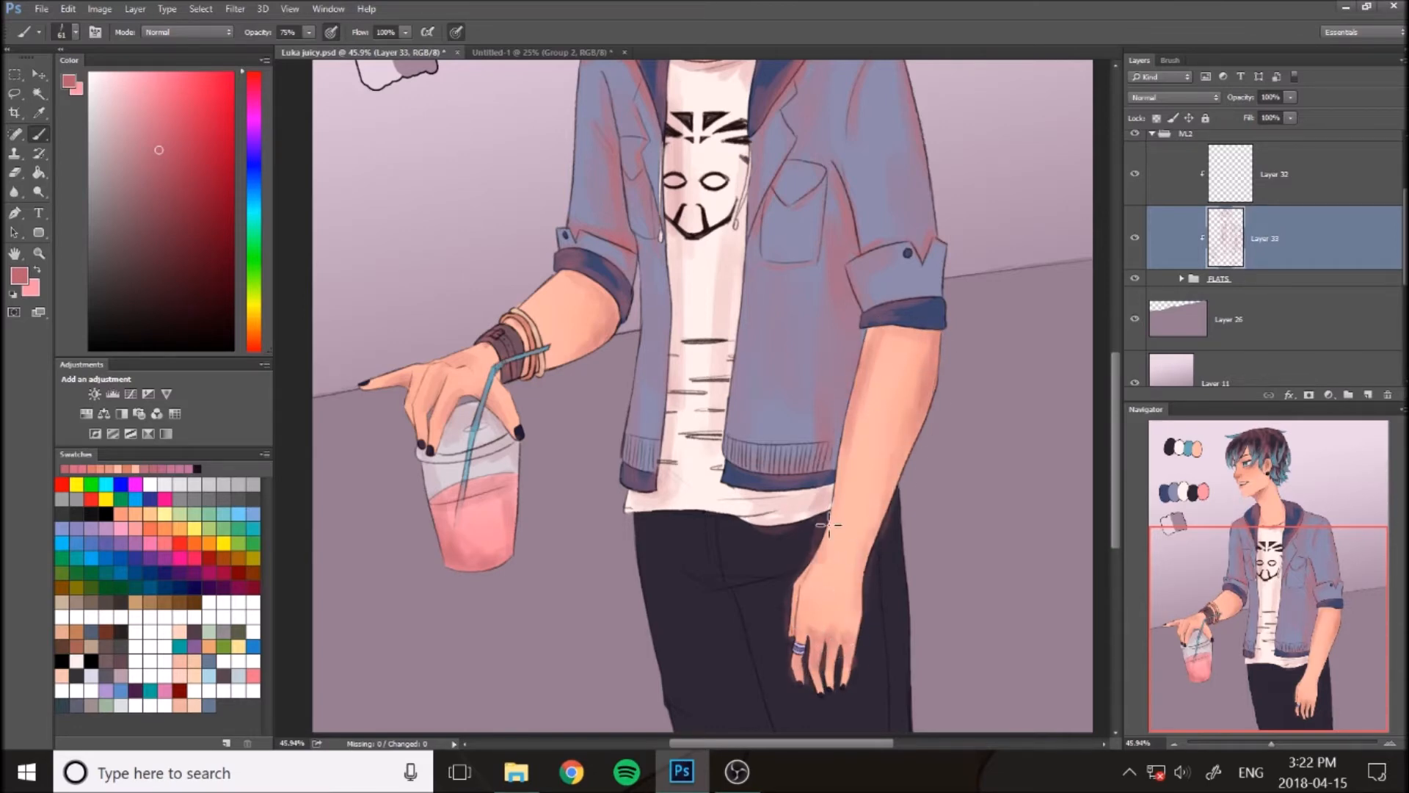
Cover the dark trousers with muted red fold strokes, enlarging the brush to 114 px
scroll(1053, 461, "down", 5)
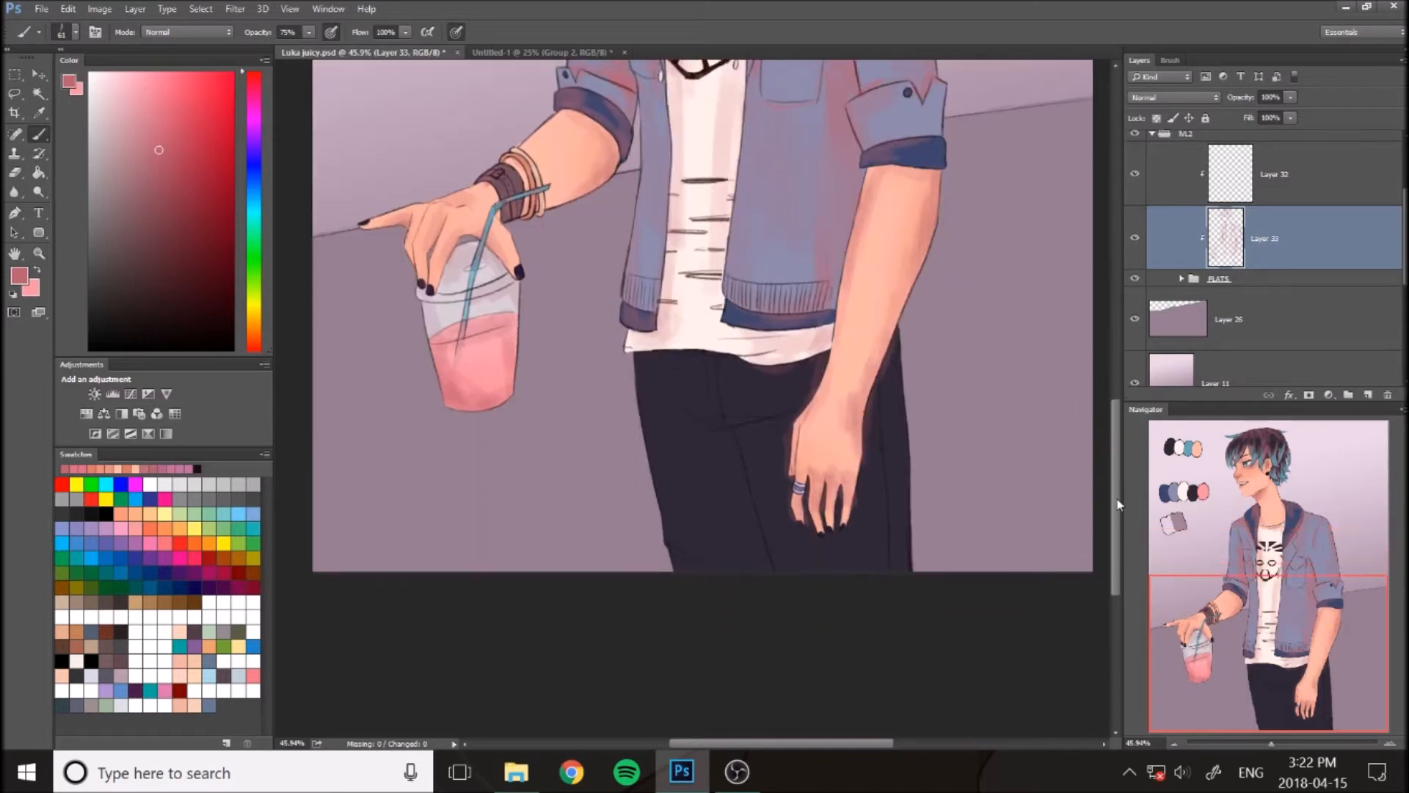
mouse_move(682, 402)
left_mouse_down()
mouse_move(786, 400)
mouse_move(741, 538)
mouse_move(680, 535)
mouse_move(654, 365)
mouse_move(686, 528)
left_mouse_up()
mouse_move(660, 353)
left_mouse_down()
mouse_move(812, 353)
mouse_move(794, 476)
left_mouse_up()
mouse_move(856, 440)
left_mouse_down()
mouse_move(891, 325)
mouse_move(883, 470)
mouse_move(907, 543)
left_mouse_up()
left_click_drag(897, 349, 914, 550)
mouse_move(763, 488)
left_mouse_down()
mouse_move(780, 524)
mouse_move(767, 541)
mouse_move(720, 424)
mouse_move(723, 544)
left_mouse_up()
left_click(75, 32)
key("Return")
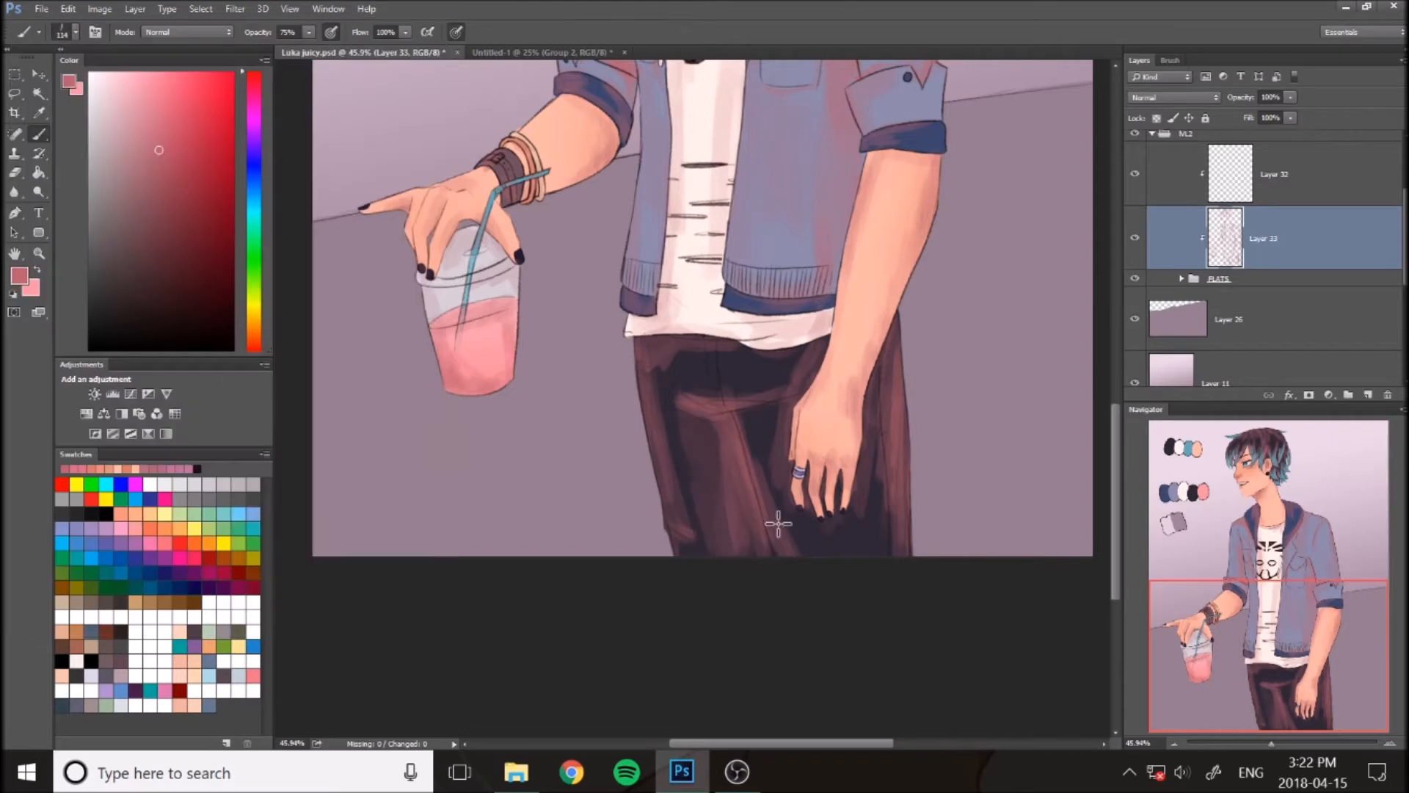
Change the red shading layer's blend mode and lower its opacity
scroll(877, 255, "down", 2)
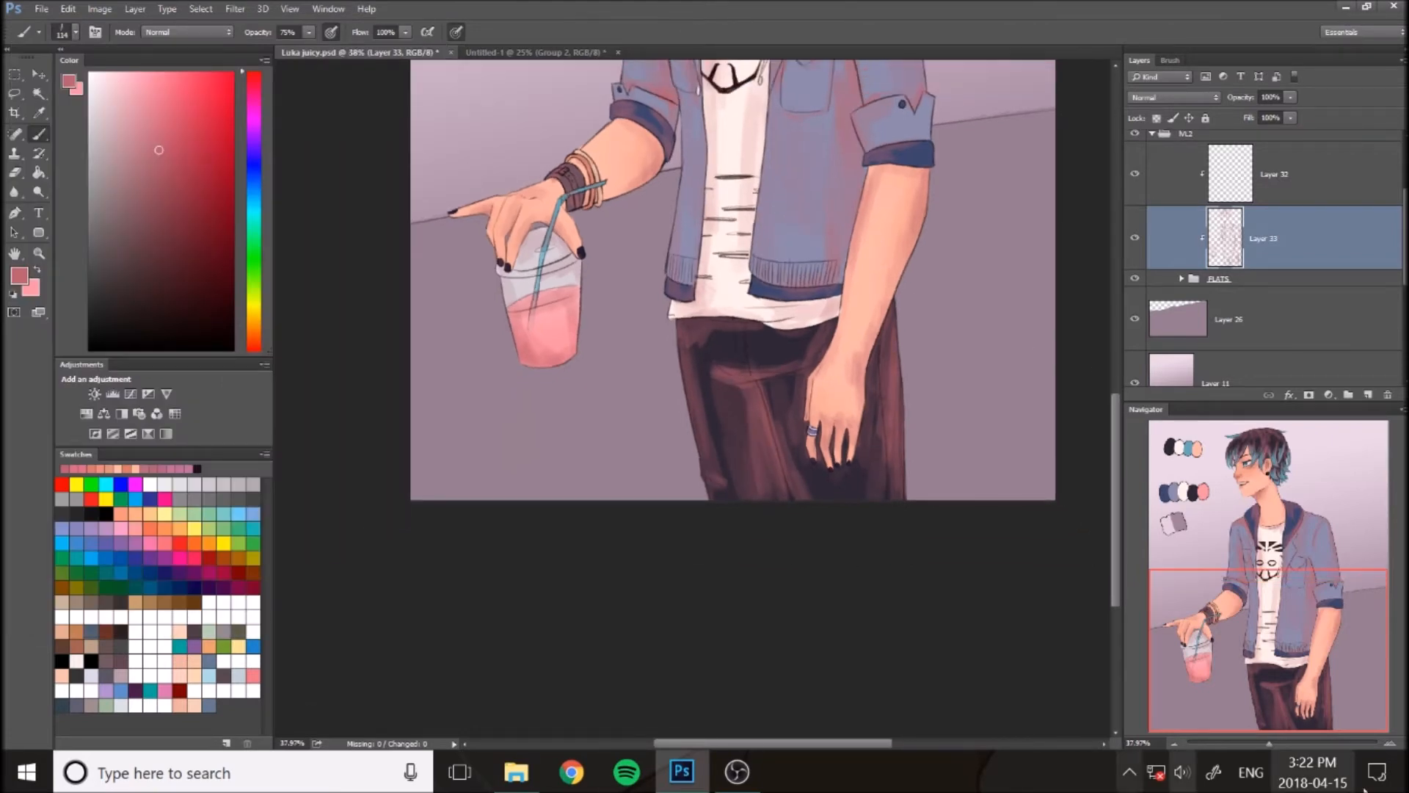
scroll(1032, 472, "up", 3)
scroll(888, 425, "down", 3)
left_click(1173, 97)
left_click(1162, 147)
left_click_drag(1290, 97, 1240, 116)
Add a new clipped layer above the red shading and set the brush to deep indigo at 20 px
left_click(1368, 395)
left_click(137, 557)
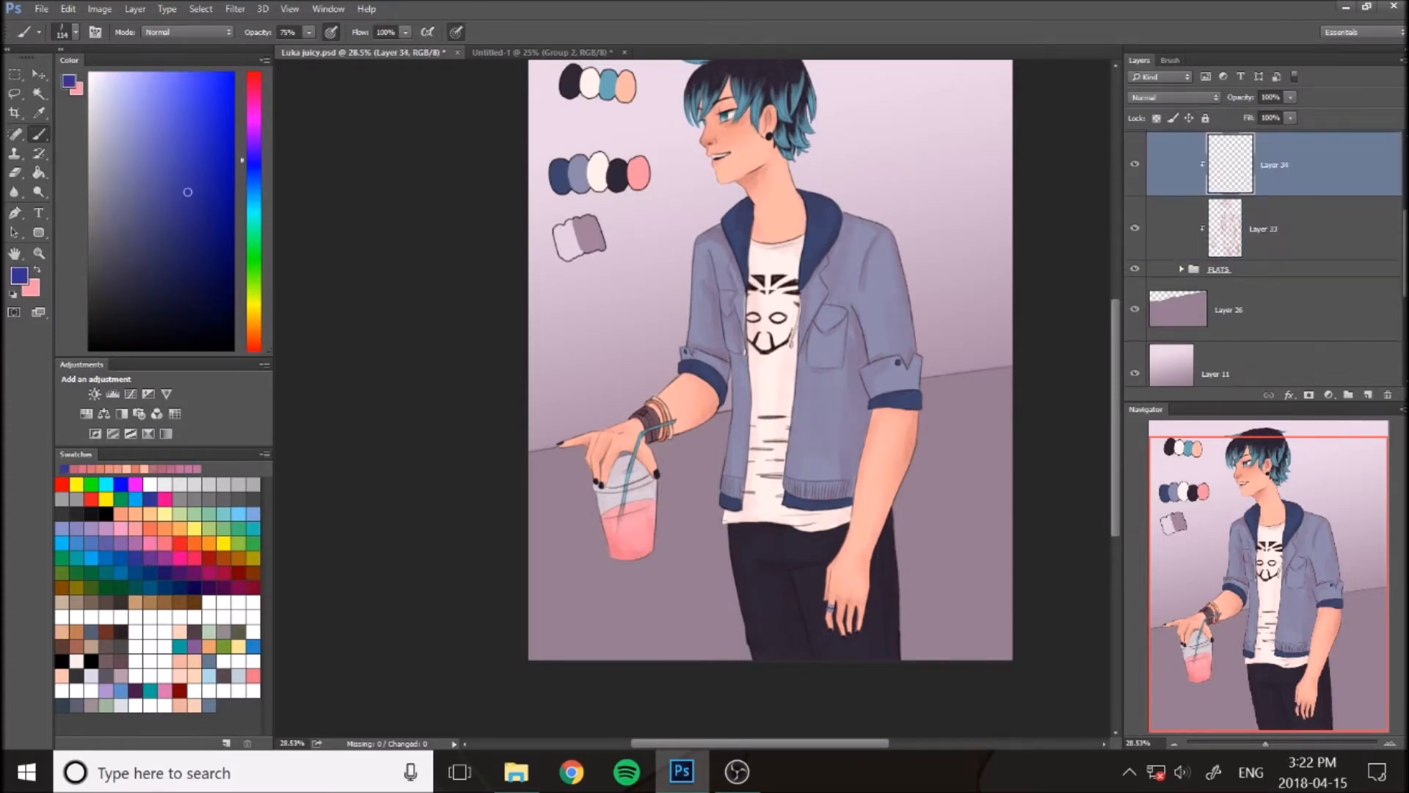
scroll(885, 294, "up", 2)
scroll(608, 187, "up", 7)
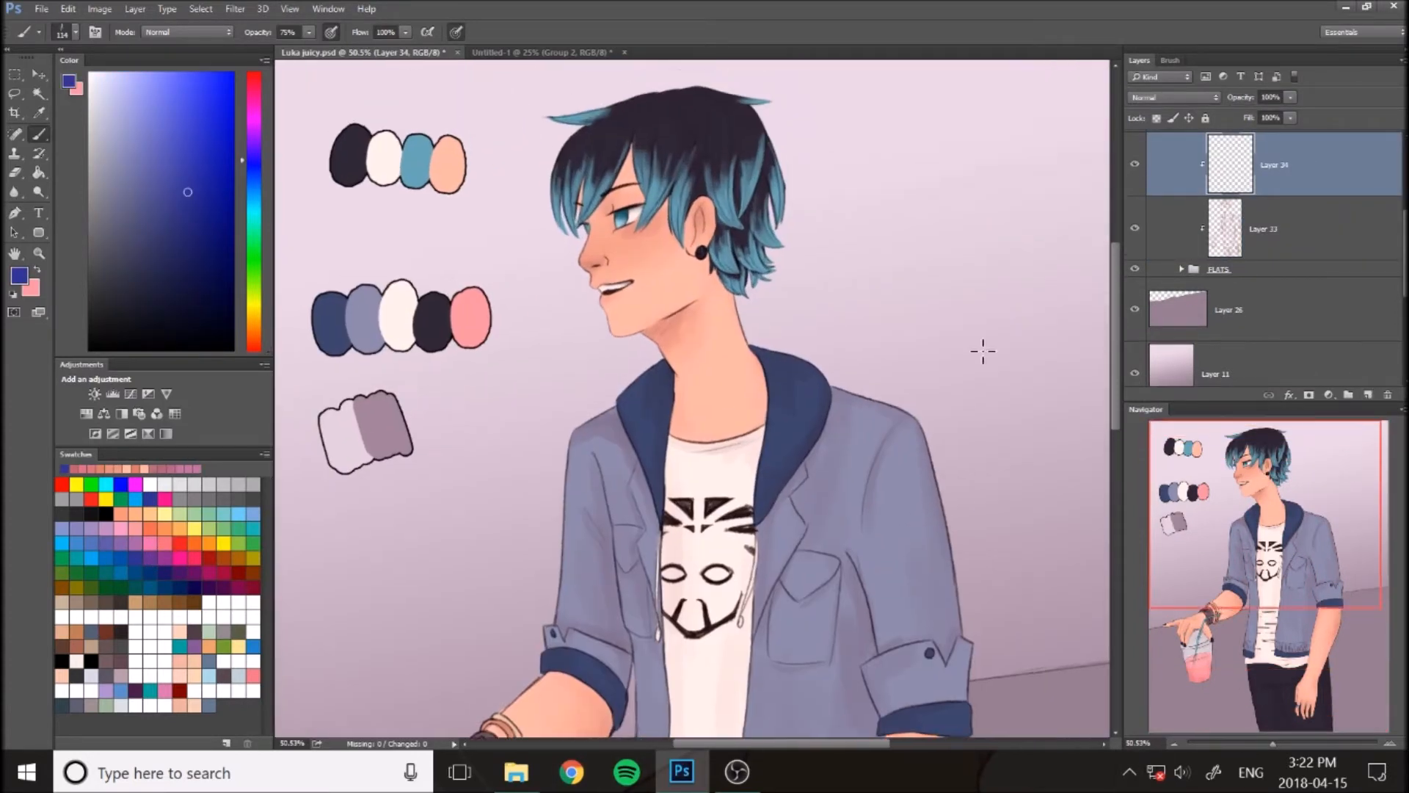
left_click(75, 33)
left_click(91, 79)
Paint indigo strands through the fringe and the hair behind the ear
left_click_drag(579, 225, 507, 329)
left_click_drag(478, 242, 511, 356)
left_click_drag(524, 203, 496, 278)
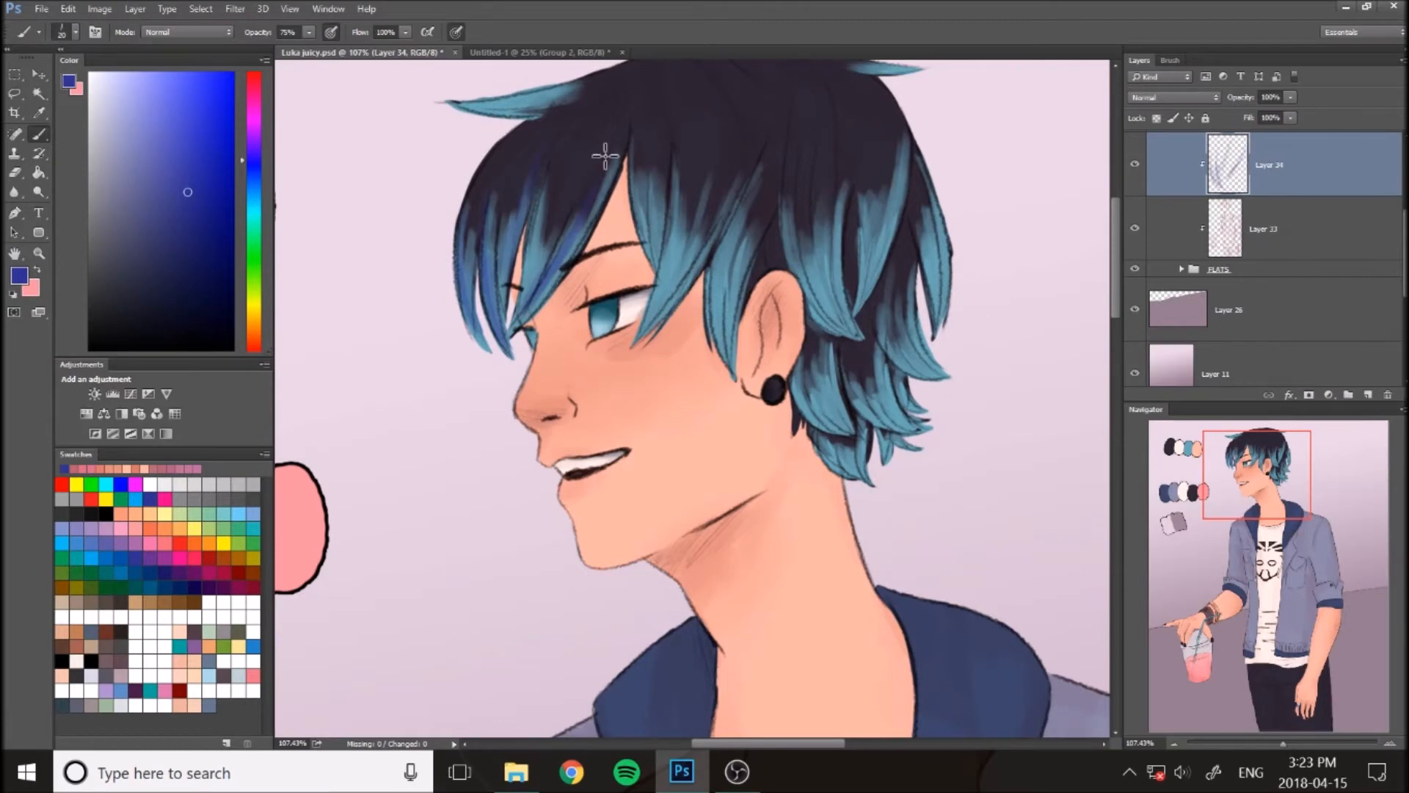
left_click_drag(629, 177, 650, 234)
left_click_drag(710, 240, 646, 328)
left_click_drag(707, 266, 731, 364)
left_click_drag(1116, 303, 1116, 279)
left_click_drag(782, 330, 826, 442)
left_click_drag(846, 316, 851, 456)
left_click_drag(687, 176, 758, 254)
Enlarge the brush to 57 px and glaze indigo over the crown, back and lower tips of the hair
left_click(76, 32)
left_click(109, 80)
mouse_move(631, 185)
left_mouse_down()
mouse_move(581, 234)
mouse_move(711, 339)
left_mouse_up()
left_click_drag(587, 212, 537, 255)
left_click_drag(764, 169, 821, 213)
left_click_drag(844, 213, 880, 508)
left_click_drag(825, 483, 822, 532)
mouse_move(860, 496)
left_mouse_down()
mouse_move(872, 555)
mouse_move(829, 549)
left_mouse_up()
left_click_drag(918, 510, 909, 560)
left_click_drag(737, 414, 730, 488)
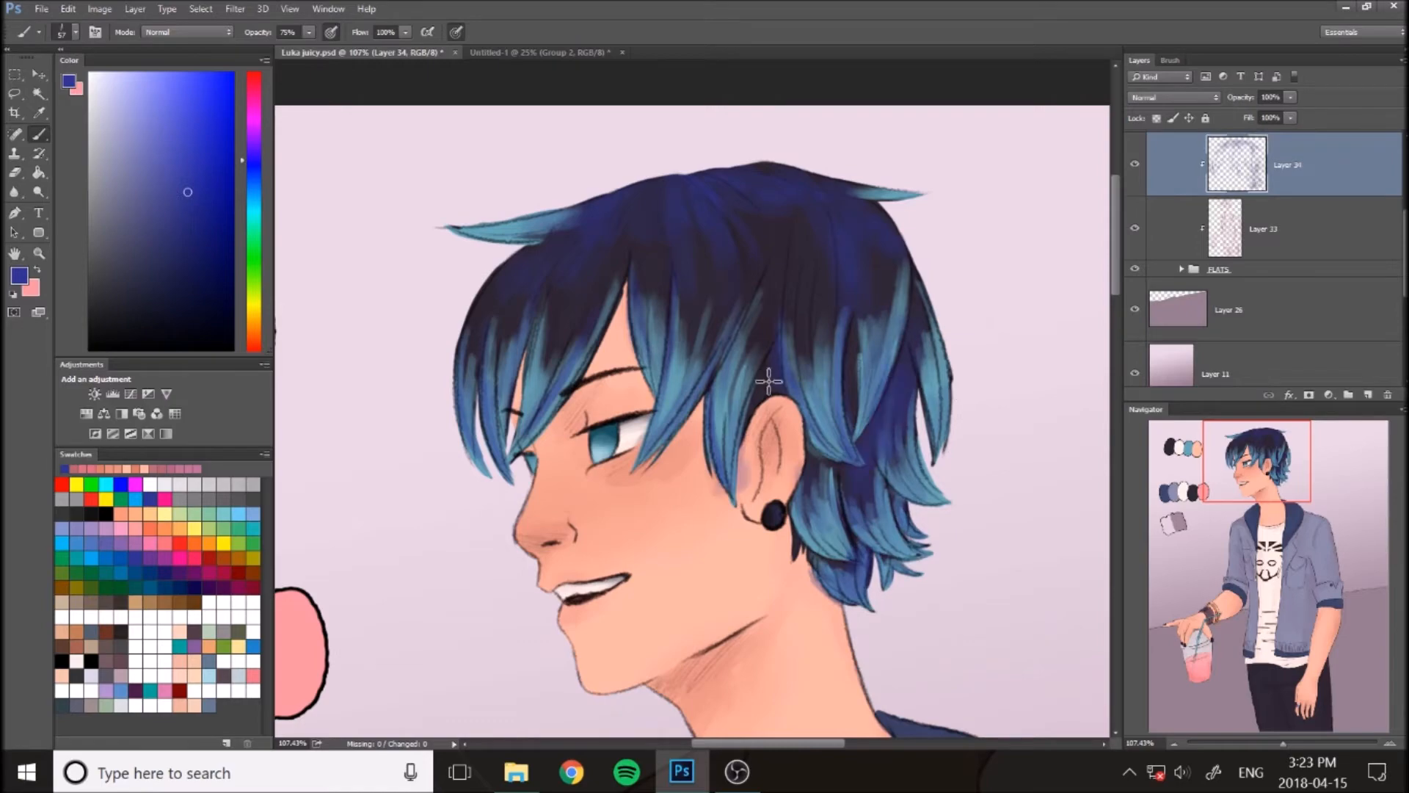
left_click_drag(567, 383, 530, 440)
Add indigo shading under the jaw, along the neck and on the hood
left_click_drag(1251, 481, 1247, 548)
left_click_drag(723, 141, 694, 169)
left_click_drag(727, 154, 712, 180)
left_click_drag(713, 264, 726, 341)
left_click_drag(961, 220, 1005, 250)
left_click_drag(1024, 444, 991, 492)
Shade the edges, folds and hem of the white shirt with light indigo strokes
left_click_drag(1283, 744, 1274, 744)
left_click_drag(1252, 526, 1274, 589)
left_click_drag(638, 165, 631, 345)
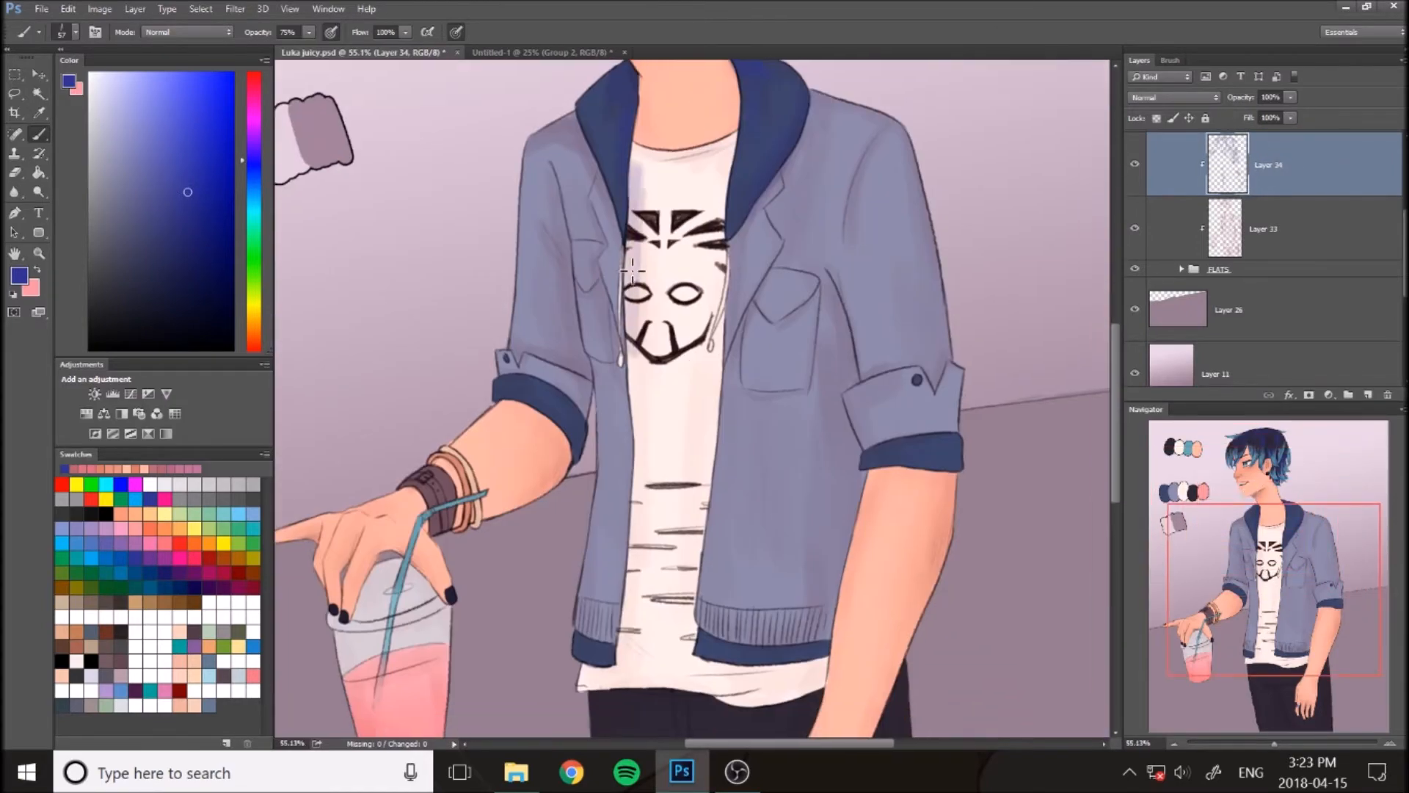
left_click_drag(716, 268, 706, 469)
left_click_drag(637, 371, 628, 620)
left_click_drag(651, 565, 632, 672)
left_click_drag(621, 649, 587, 684)
left_click_drag(756, 684, 820, 664)
left_click_drag(707, 437, 693, 580)
left_click_drag(690, 514, 671, 620)
Shade the jacket's front panel, shoulder and sleeve on the drink-holding side in indigo
left_click_drag(605, 301, 587, 598)
left_click_drag(596, 617, 583, 668)
left_click_drag(583, 334, 532, 411)
left_click_drag(580, 198, 554, 367)
left_click_drag(609, 161, 604, 287)
left_click_drag(587, 118, 536, 173)
Shade the jacket's front panel, pocket, ribbed hem and armhole on the hanging-arm side in indigo
left_click_drag(866, 132, 844, 158)
left_click_drag(845, 99, 800, 177)
mouse_move(822, 99)
left_mouse_down()
mouse_move(749, 235)
mouse_move(742, 327)
left_mouse_up()
left_click_drag(770, 286, 727, 433)
mouse_move(800, 338)
left_mouse_down()
mouse_move(742, 397)
mouse_move(705, 598)
left_mouse_up()
left_click_drag(734, 599, 806, 598)
left_click_drag(845, 374, 850, 503)
left_click_drag(837, 360, 822, 583)
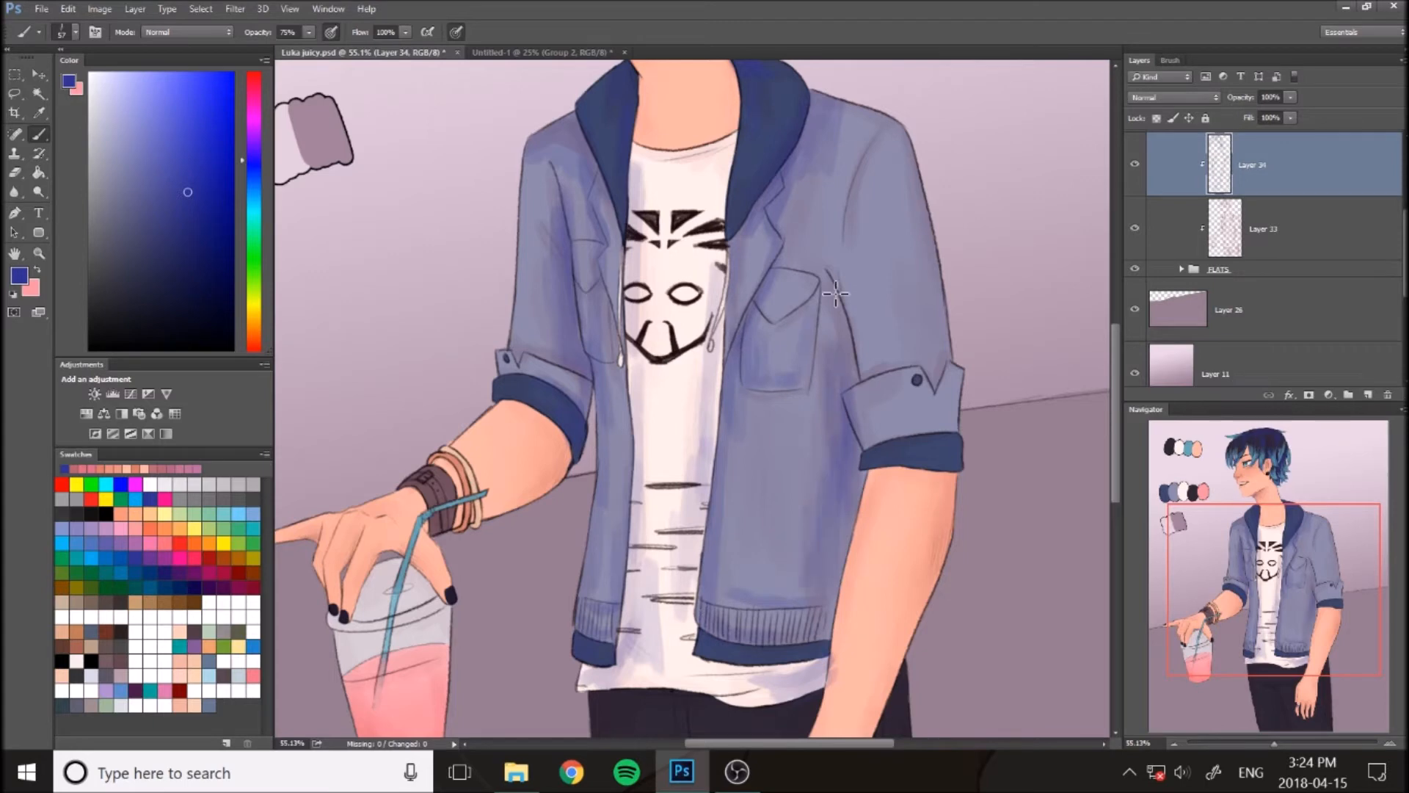
Shade the upper sleeve, armhole and rolled cuff of the hanging arm with indigo strokes
left_click_drag(829, 284, 846, 367)
left_click_drag(909, 375, 857, 433)
left_click_drag(926, 234, 950, 360)
left_click_drag(892, 124, 852, 212)
left_click_drag(873, 158, 851, 238)
mouse_move(859, 288)
left_mouse_down()
mouse_move(897, 367)
mouse_move(959, 422)
left_mouse_up()
Shade the wrist bracelets and the folds and edges of the dark trousers in indigo
left_click_drag(433, 470, 447, 514)
left_click_drag(473, 505, 433, 529)
left_click_drag(468, 476, 478, 520)
left_click_drag(448, 505, 432, 528)
scroll(444, 488, "down", 5)
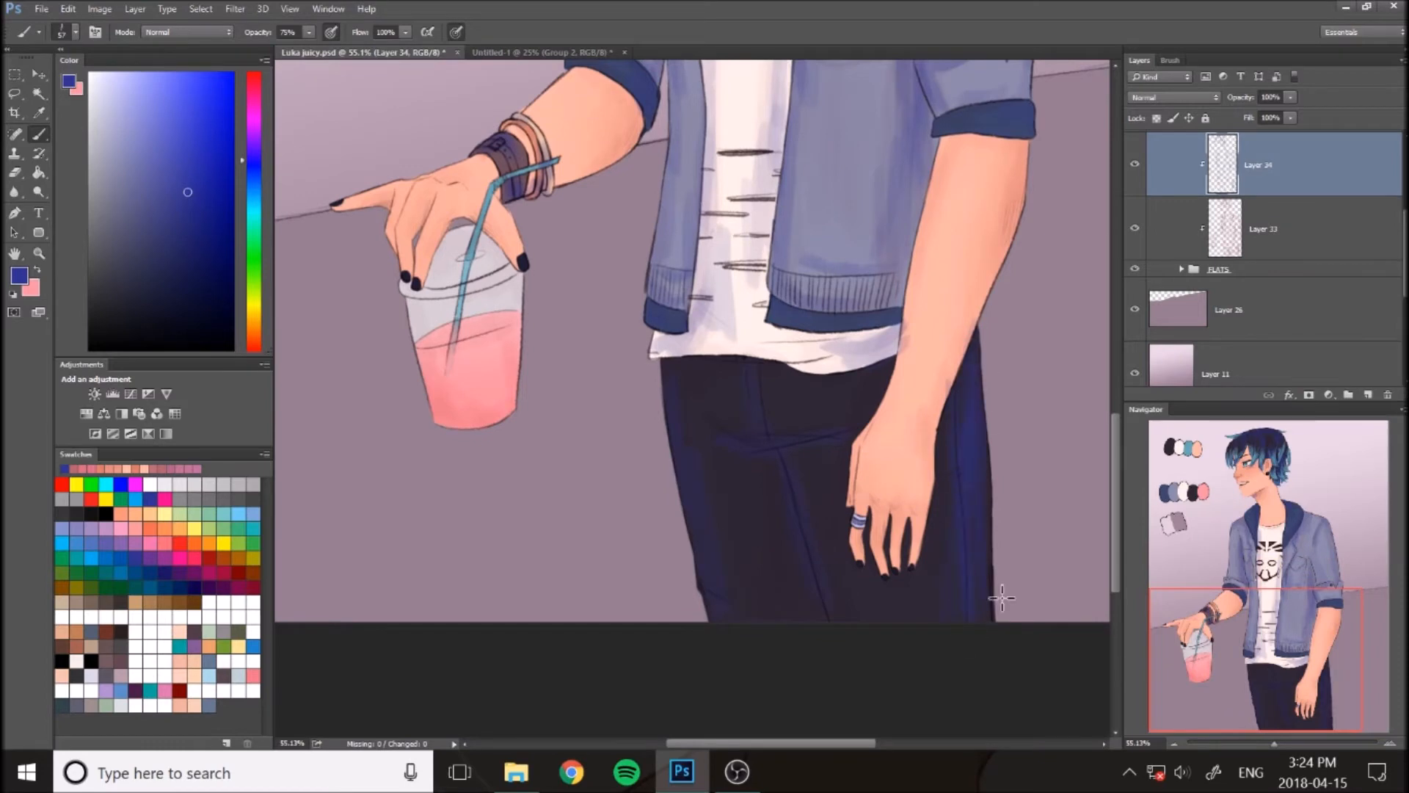
scroll(1006, 413, "up", 3)
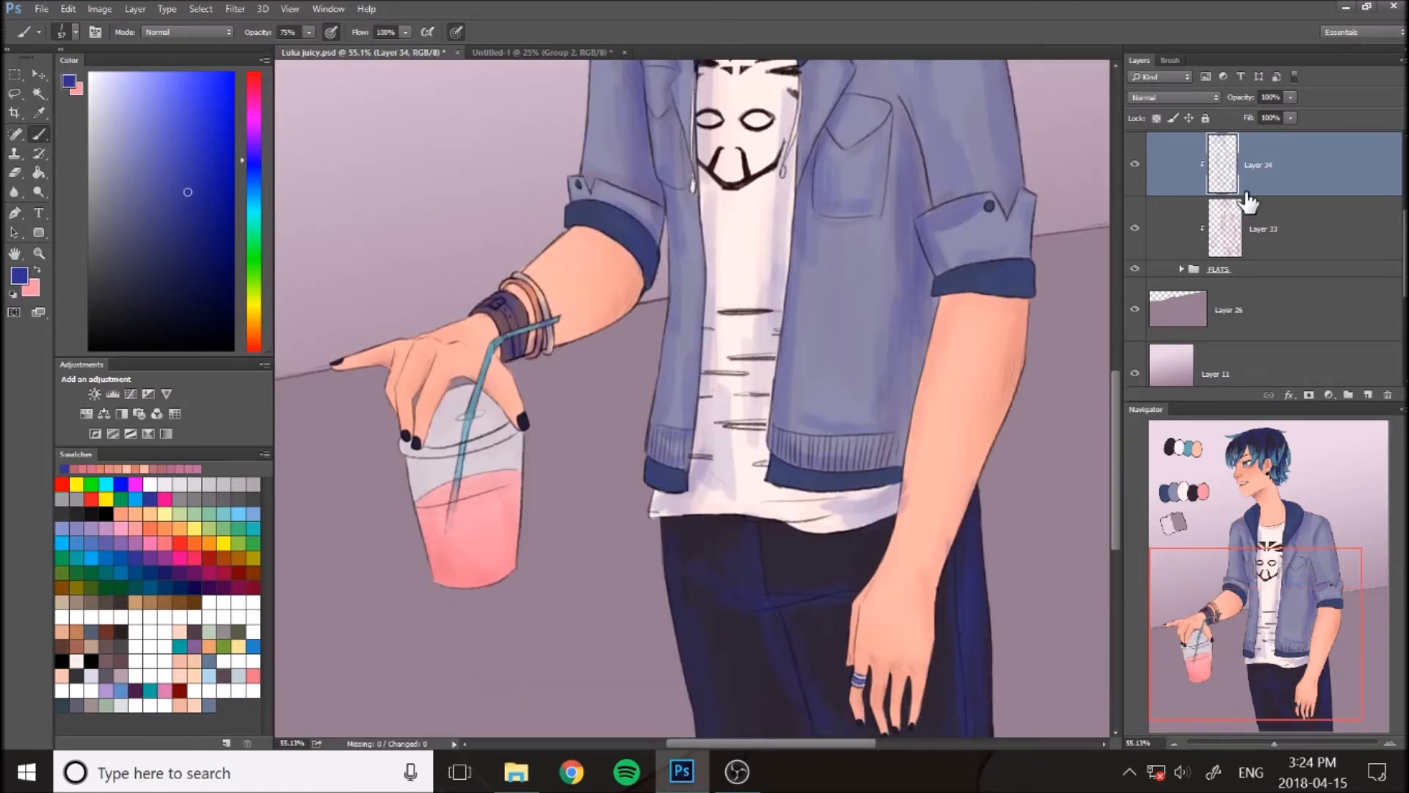
Set the indigo shading layer to Multiply at 45% opacity and compare the figure with and without it
left_click_drag(1114, 367, 1114, 248)
left_click(1174, 97)
left_click(1152, 144)
left_click(1291, 98)
left_click_drag(1284, 113, 1249, 114)
scroll(822, 367, "down", 5)
left_click(1134, 164)
left_click(1135, 165)
scroll(683, 670, "up", 4)
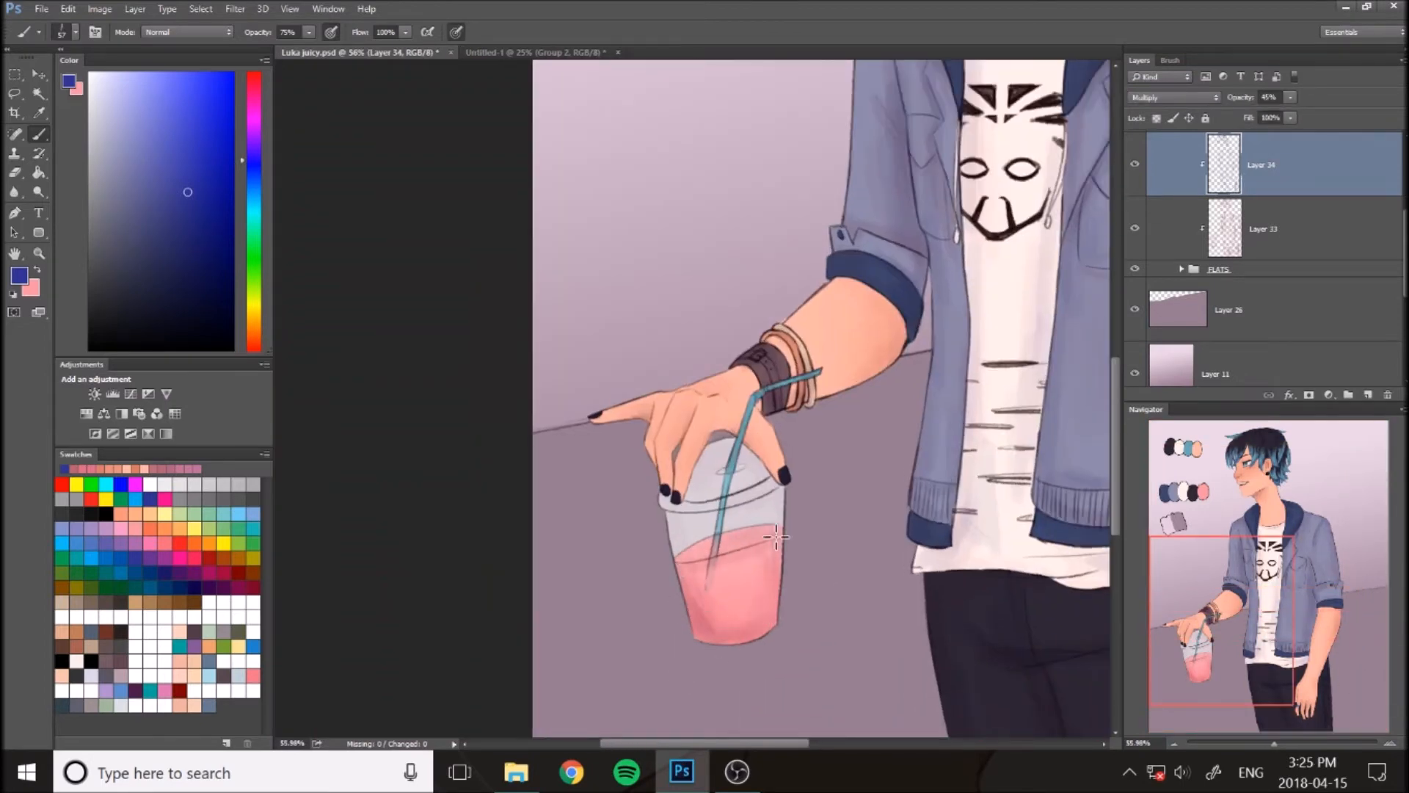
Lower the opacity of the indigo shading layer to 36%
left_click(1291, 97)
left_click_drag(1290, 114, 1283, 114)
left_click_drag(1291, 601, 1305, 536)
left_click(1306, 229)
left_click(1290, 98)
left_click(1313, 167)
left_click(1290, 98)
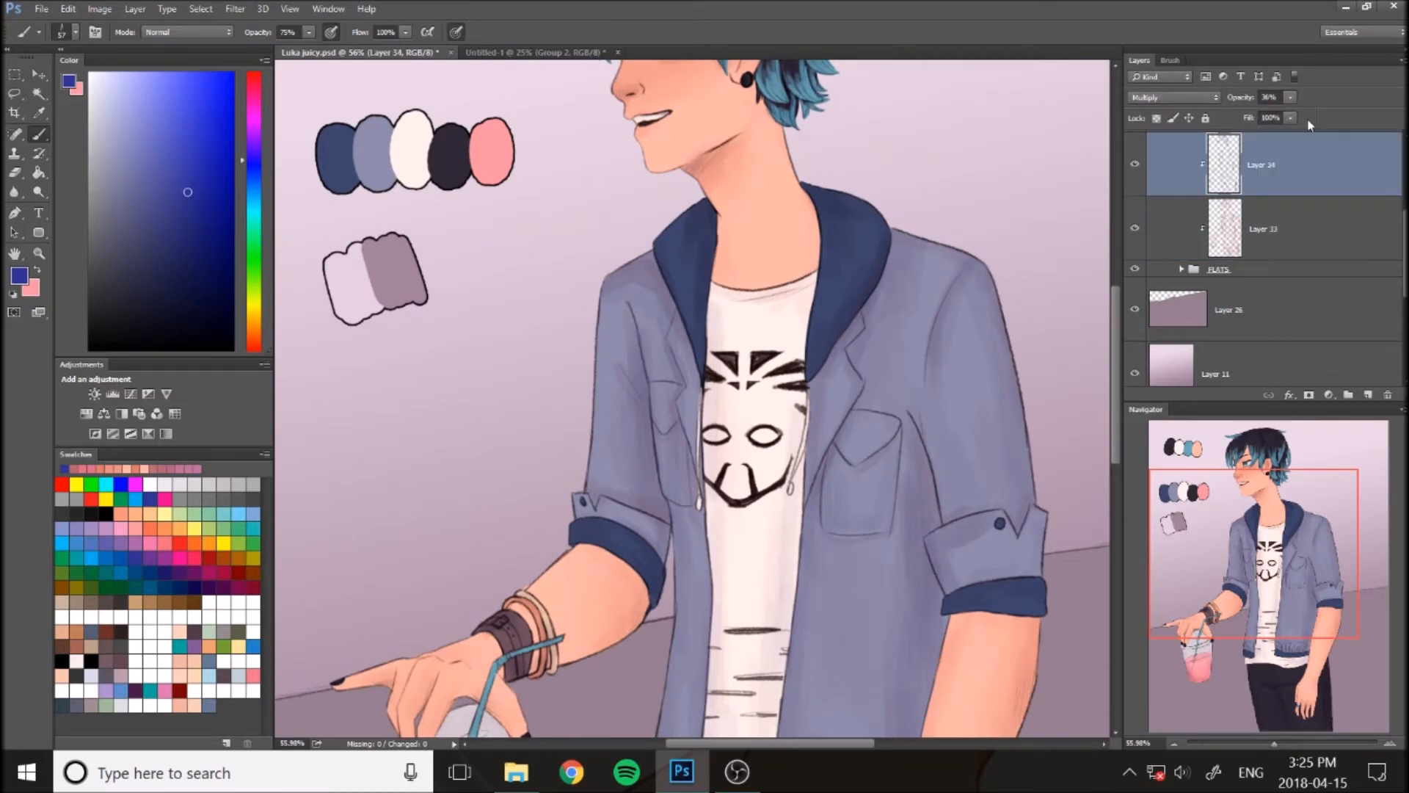
Add a new clipped layer above the indigo shading and choose a very pale pink paint color
left_click(1369, 395)
key("ctrl+alt+g")
left_click(254, 83)
left_click(104, 73)
Paint soft pale pink highlights across the fringe and the side hair strands above the ear
scroll(672, 198, "up", 5)
left_click_drag(507, 286, 522, 202)
left_click_drag(591, 286, 605, 183)
left_click_drag(697, 257, 689, 182)
left_click_drag(743, 294, 774, 189)
left_click_drag(507, 400, 514, 356)
left_click_drag(890, 282, 907, 170)
left_click_drag(961, 231, 972, 141)
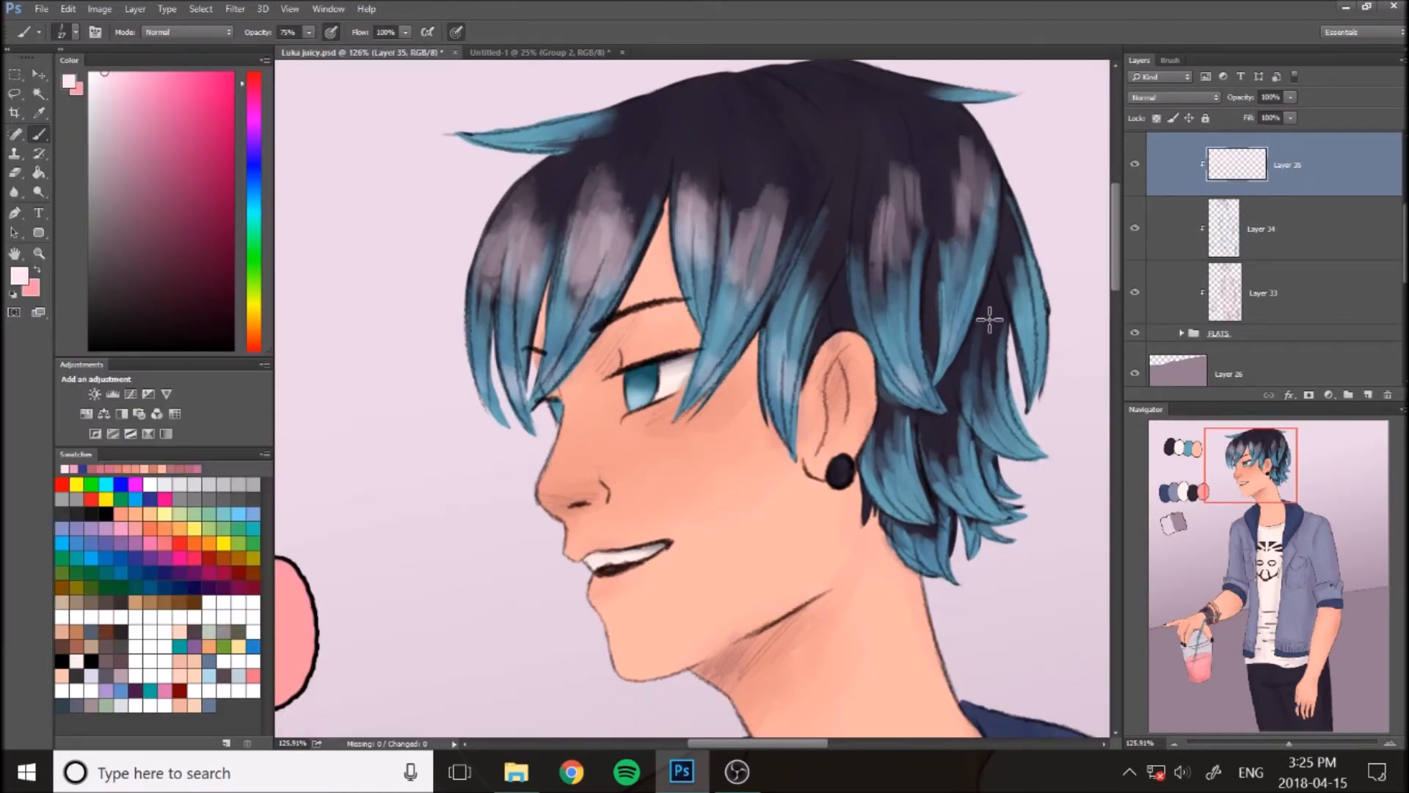
Add pale pink highlights to the back hair strands and along the crown
left_click_drag(991, 423, 985, 367)
left_click_drag(950, 481, 947, 414)
left_click_drag(757, 126, 715, 95)
left_click_drag(826, 102, 874, 72)
left_click_drag(591, 126, 637, 110)
left_click_drag(958, 95, 982, 94)
Paint pale pink highlights on both sides of the hood and on the drink-holding arm's sleeve and cuff
left_click_drag(1250, 465, 1253, 532)
left_click(76, 33)
left_click_drag(639, 213, 679, 356)
left_click_drag(664, 212, 701, 360)
scroll(552, 256, "down", 8)
left_click_drag(796, 213, 773, 324)
left_click_drag(763, 391, 751, 469)
left_click_drag(545, 334, 540, 500)
left_click_drag(523, 554, 557, 576)
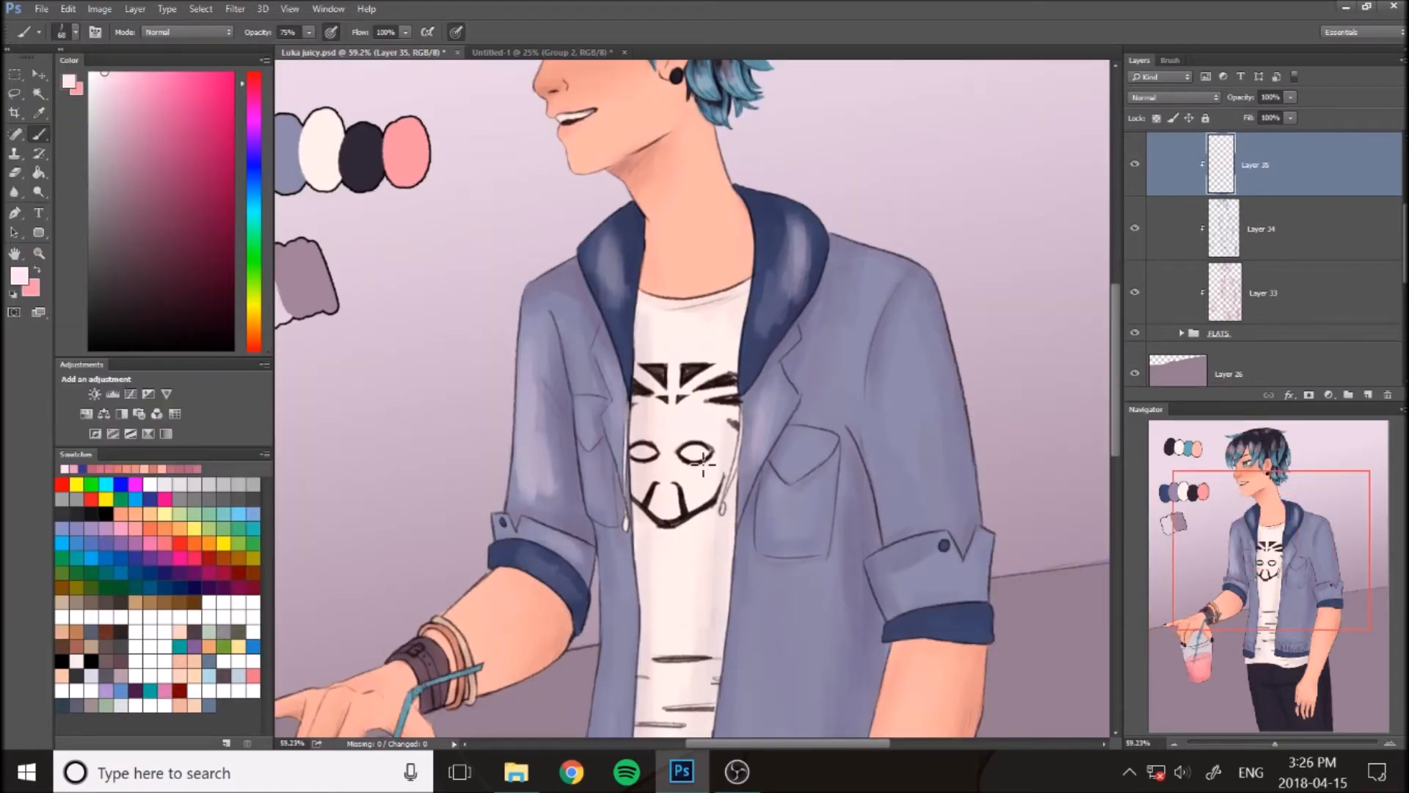
Highlight the hanging arm's sleeve and cuff, the chest pocket and the jacket's front panels in pale pink
left_click_drag(974, 550, 947, 620)
left_click_drag(914, 297, 944, 514)
scroll(817, 251, "down", 3)
mouse_move(837, 272)
left_mouse_down()
mouse_move(844, 393)
mouse_move(760, 543)
left_mouse_up()
left_click_drag(846, 363, 844, 430)
left_click_drag(615, 433, 609, 574)
left_click_drag(890, 405, 947, 396)
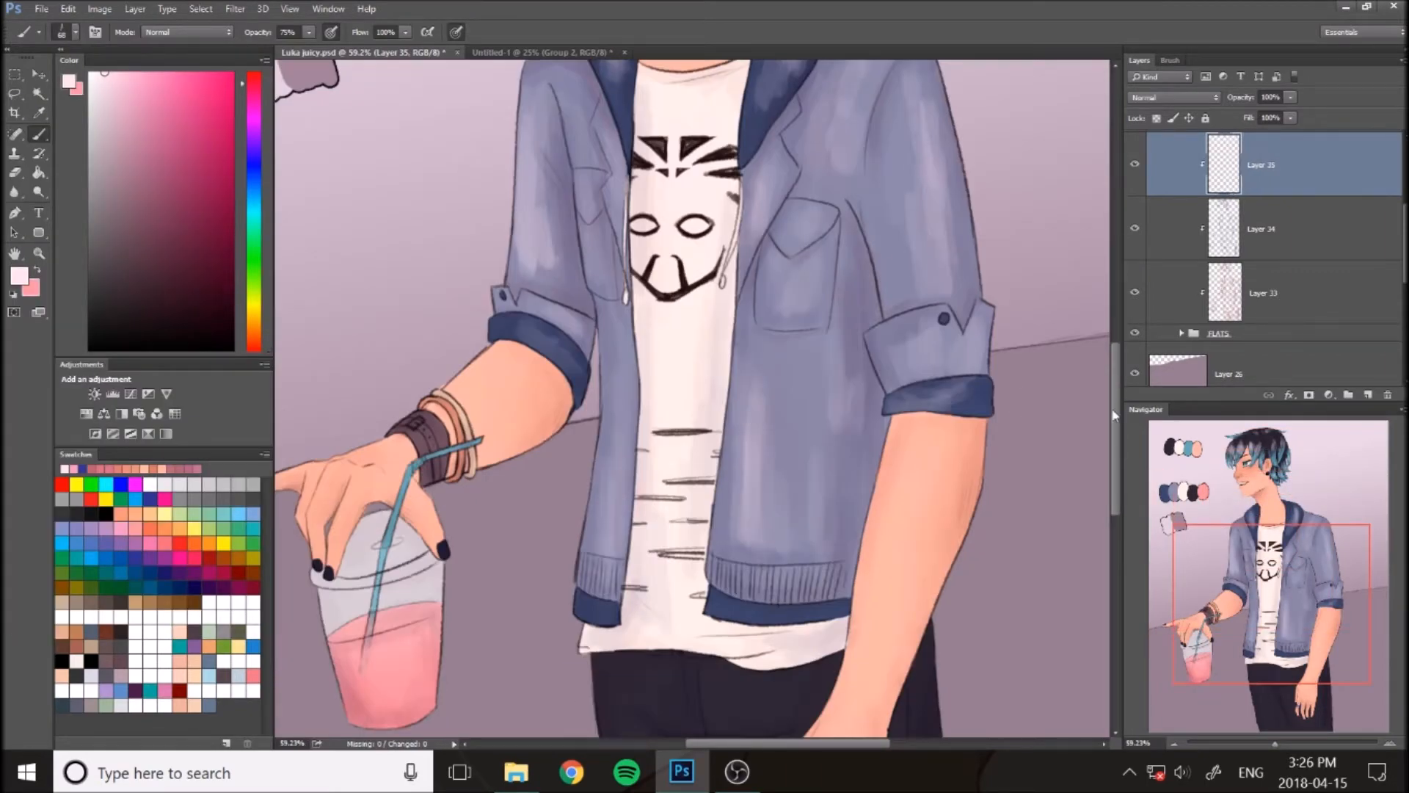
Add pale pink highlights to the drink cup and the bracelets
left_click_drag(1116, 403, 1117, 481)
left_click_drag(348, 360, 386, 419)
left_click_drag(421, 312, 414, 411)
left_click_drag(445, 106, 467, 121)
Paint broad pale pink highlights down the trousers with a 145 px brush
left_click(76, 32)
left_click_drag(110, 73, 126, 74)
left_click_drag(657, 474, 683, 605)
mouse_move(771, 459)
left_mouse_down()
mouse_move(815, 621)
mouse_move(870, 613)
left_mouse_up()
left_click_drag(620, 371, 635, 411)
left_click_drag(664, 547, 701, 624)
Set the pale pink highlight layer to Overlay at 45% opacity
scroll(629, 237, "up", 15)
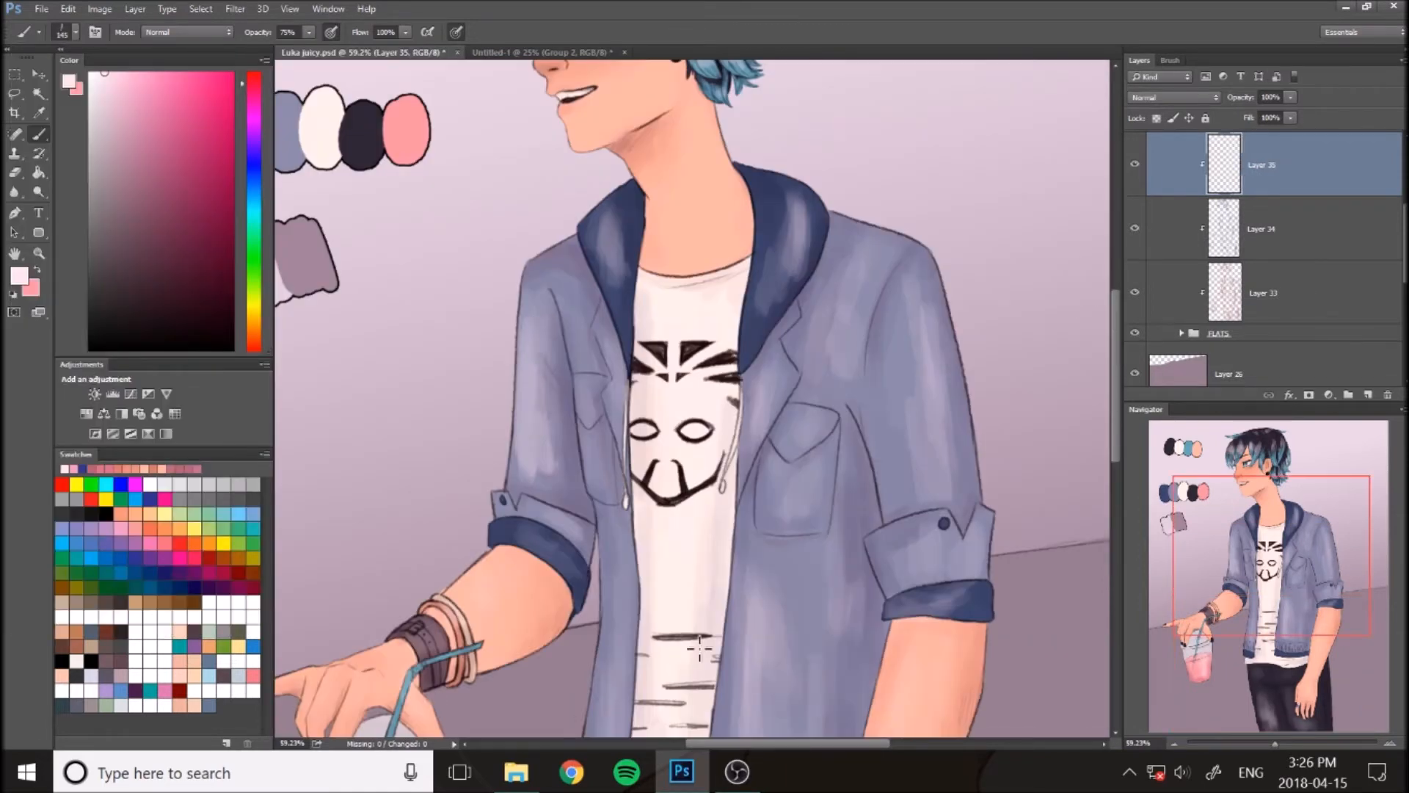
left_click(1175, 98)
left_click(1160, 272)
left_click(1290, 98)
left_click_drag(1291, 112, 1248, 112)
scroll(781, 164, "down", 5)
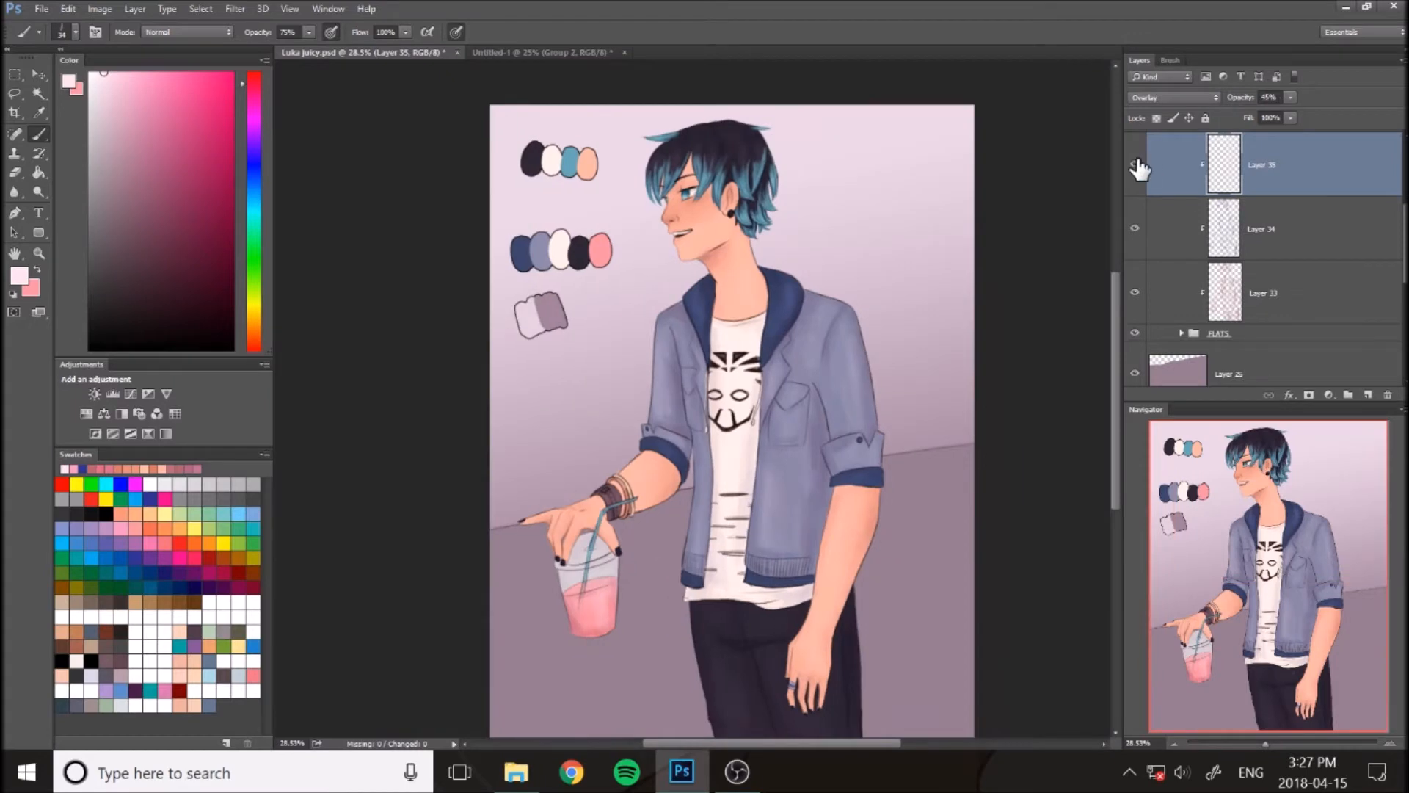
Add a new clipped layer and set up the Soft Oil Pastel brush in white at 100% opacity
left_click(1368, 395)
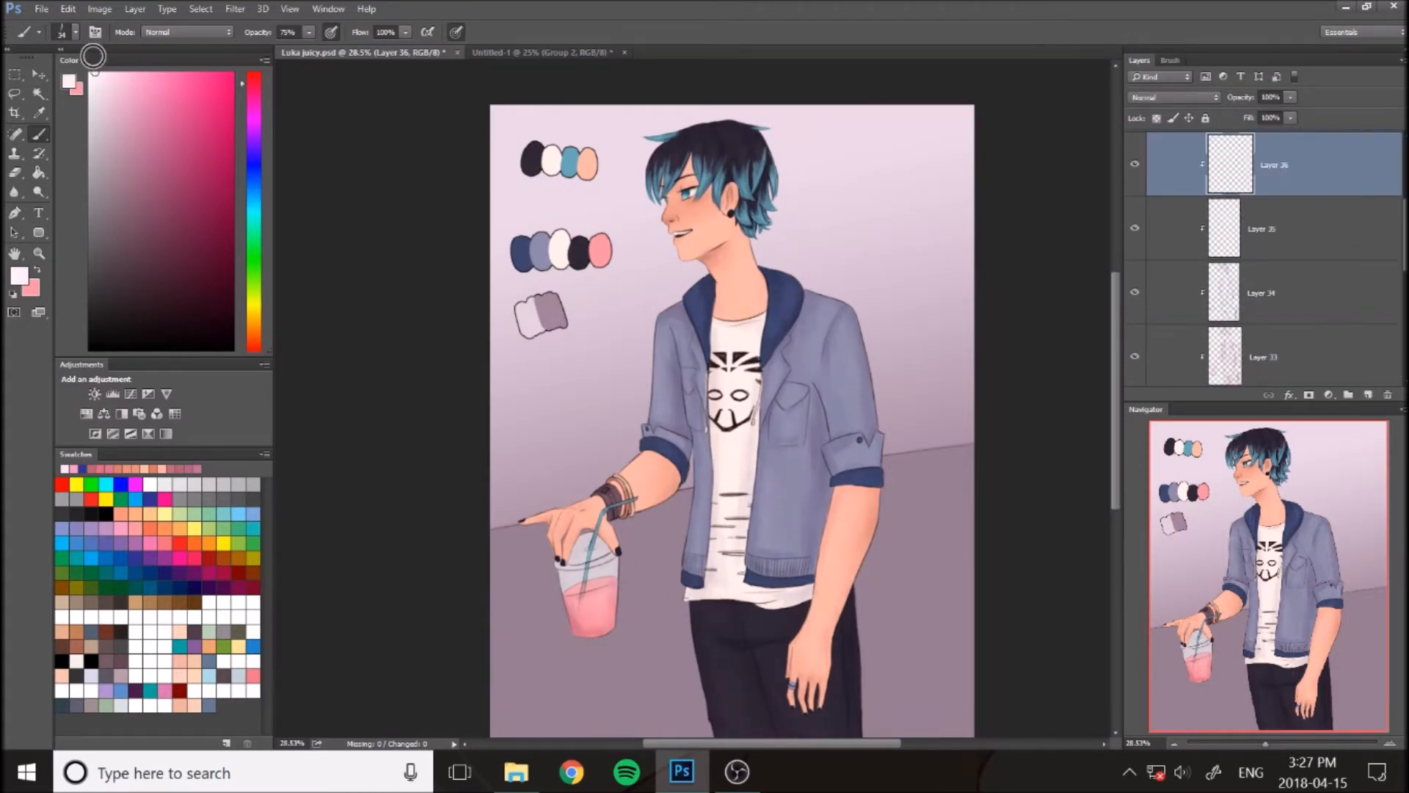
left_click(76, 33)
left_click(102, 377)
left_click(309, 33)
left_click(334, 45)
scroll(672, 89, "up", 12)
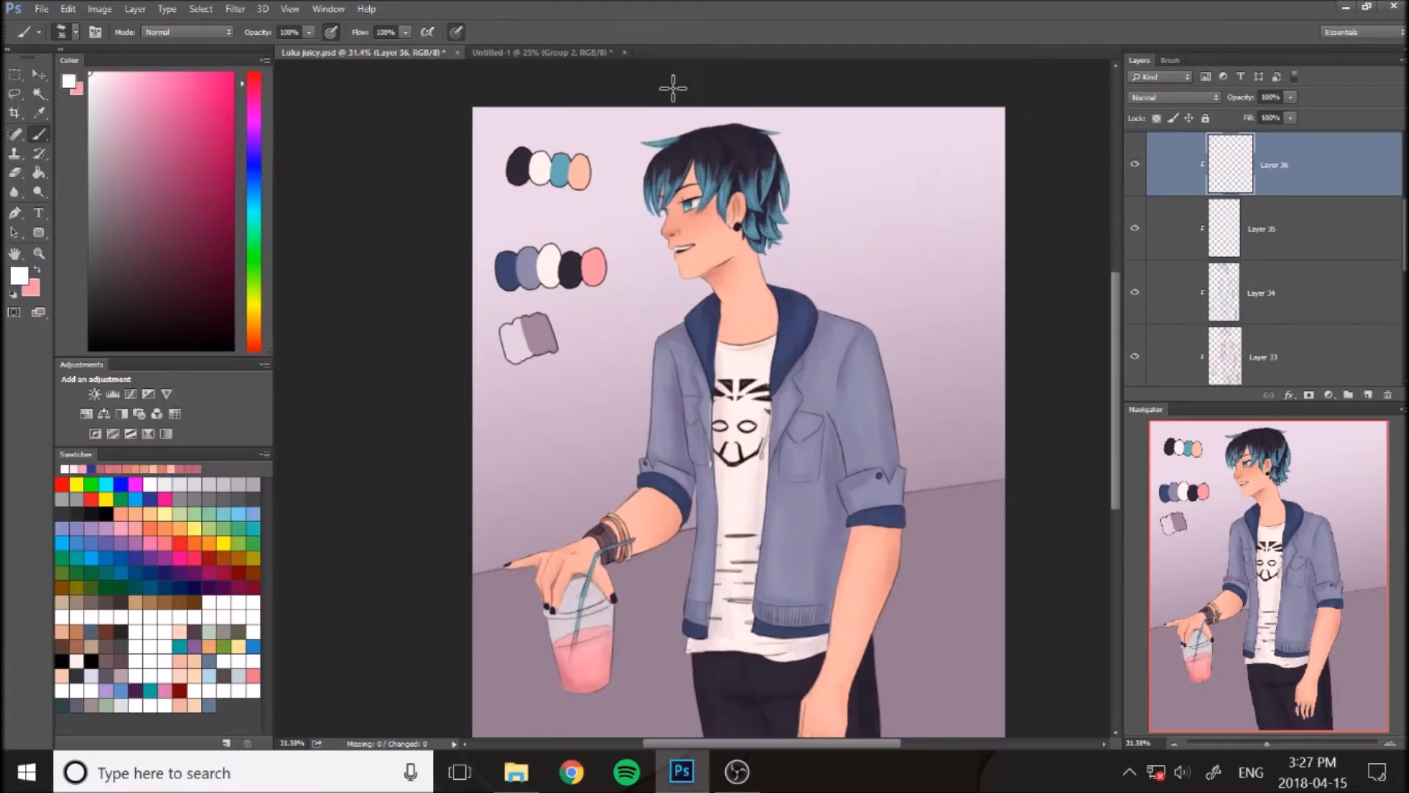
Paint crisp white highlight strokes on the fringe and the strands in front of the ear
mouse_move(572, 220)
left_mouse_down()
mouse_move(565, 242)
mouse_move(610, 173)
left_mouse_up()
key("ctrl+z")
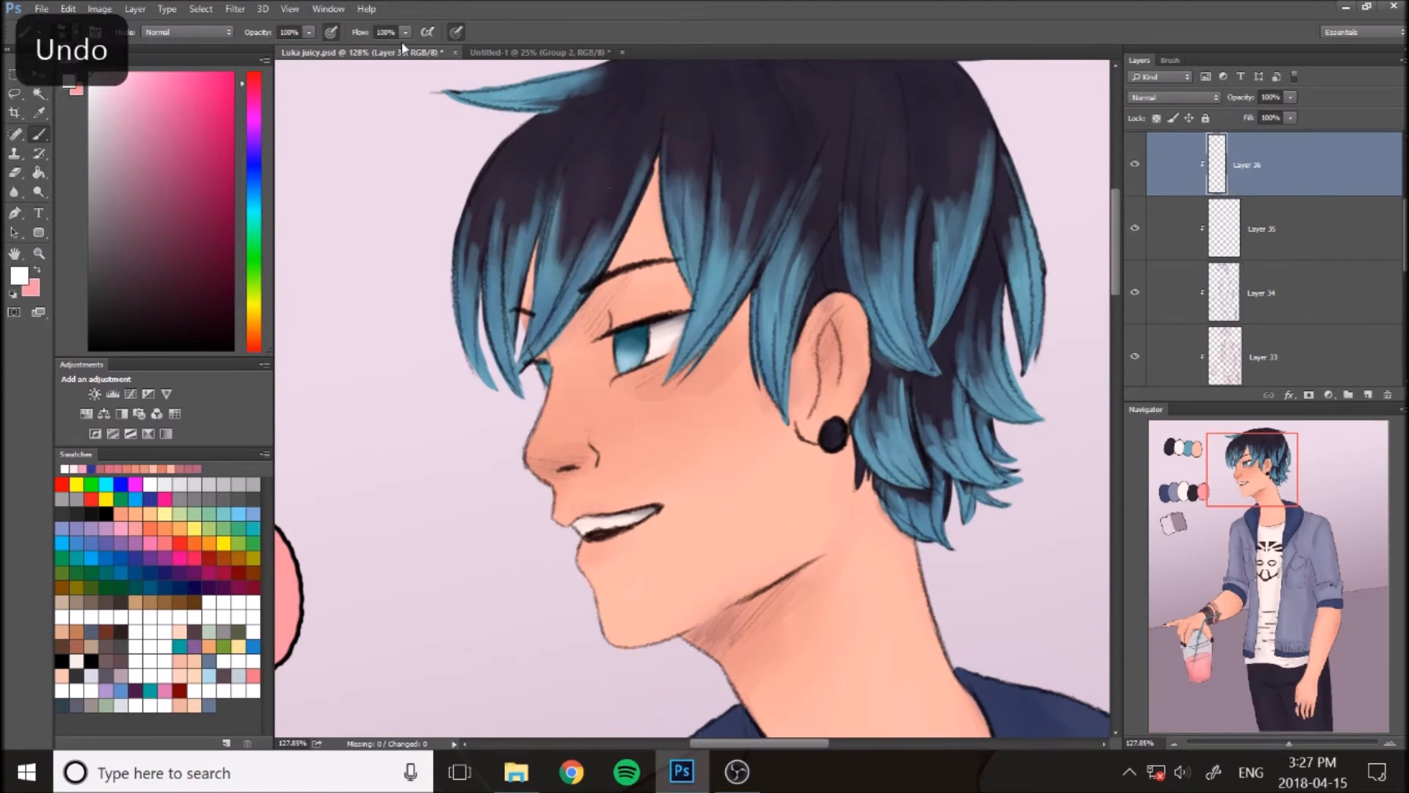
mouse_move(475, 215)
left_mouse_down()
mouse_move(484, 293)
mouse_move(626, 163)
mouse_move(609, 220)
mouse_move(527, 337)
left_mouse_up()
left_click_drag(683, 258, 707, 211)
mouse_move(706, 312)
left_mouse_down()
mouse_move(728, 282)
mouse_move(765, 339)
mouse_move(804, 249)
left_mouse_up()
Reduce the brush to 23 px and paint short white highlight strokes along the crown of the hair
left_click(75, 32)
left_click_drag(100, 78, 95, 79)
left_click(657, 13)
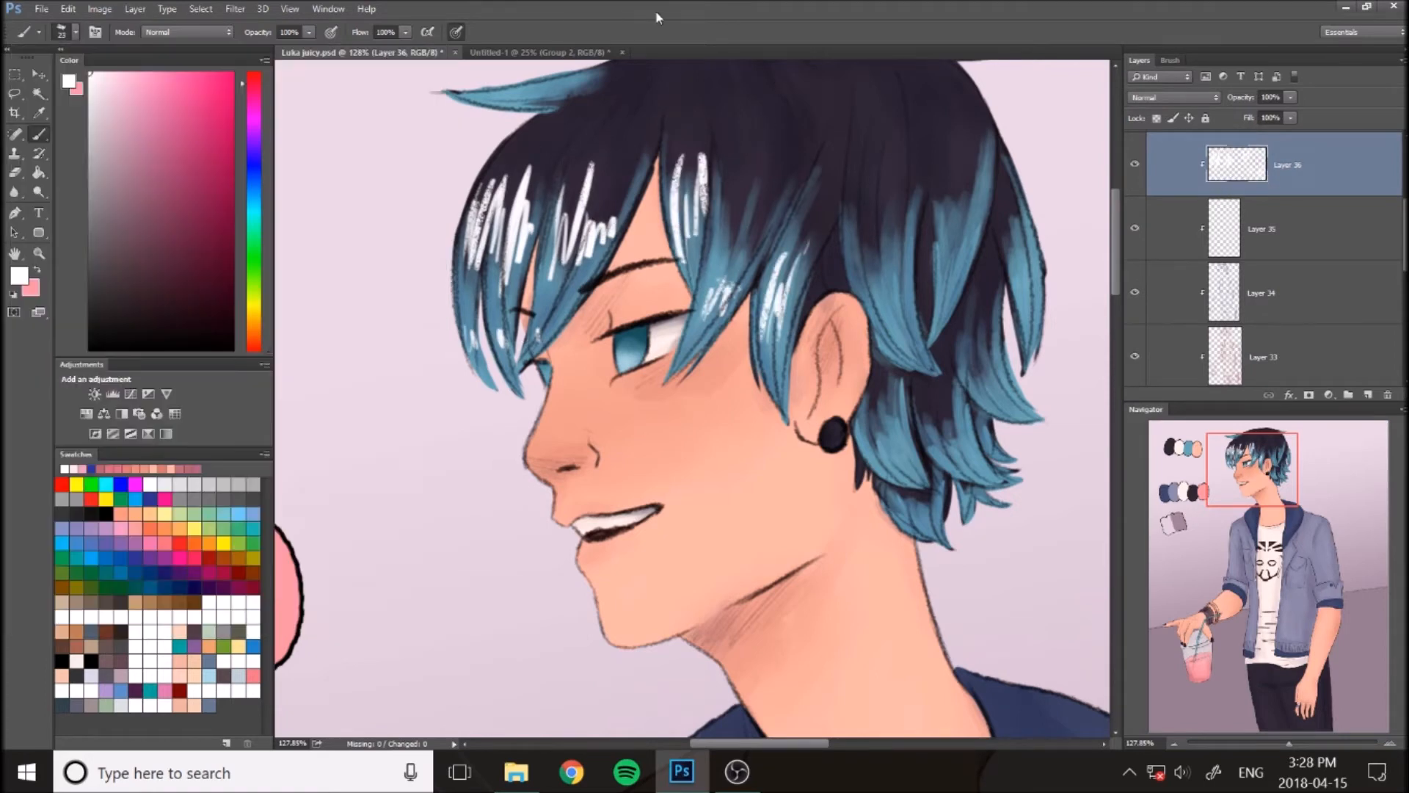
left_click_drag(1264, 489, 1278, 477)
left_click_drag(419, 201, 507, 185)
left_click_drag(516, 184, 498, 215)
mouse_move(552, 186)
left_mouse_down()
mouse_move(569, 172)
mouse_move(587, 197)
left_mouse_up()
left_click_drag(615, 158, 622, 213)
left_click_drag(663, 161, 671, 202)
left_click_drag(701, 156, 825, 160)
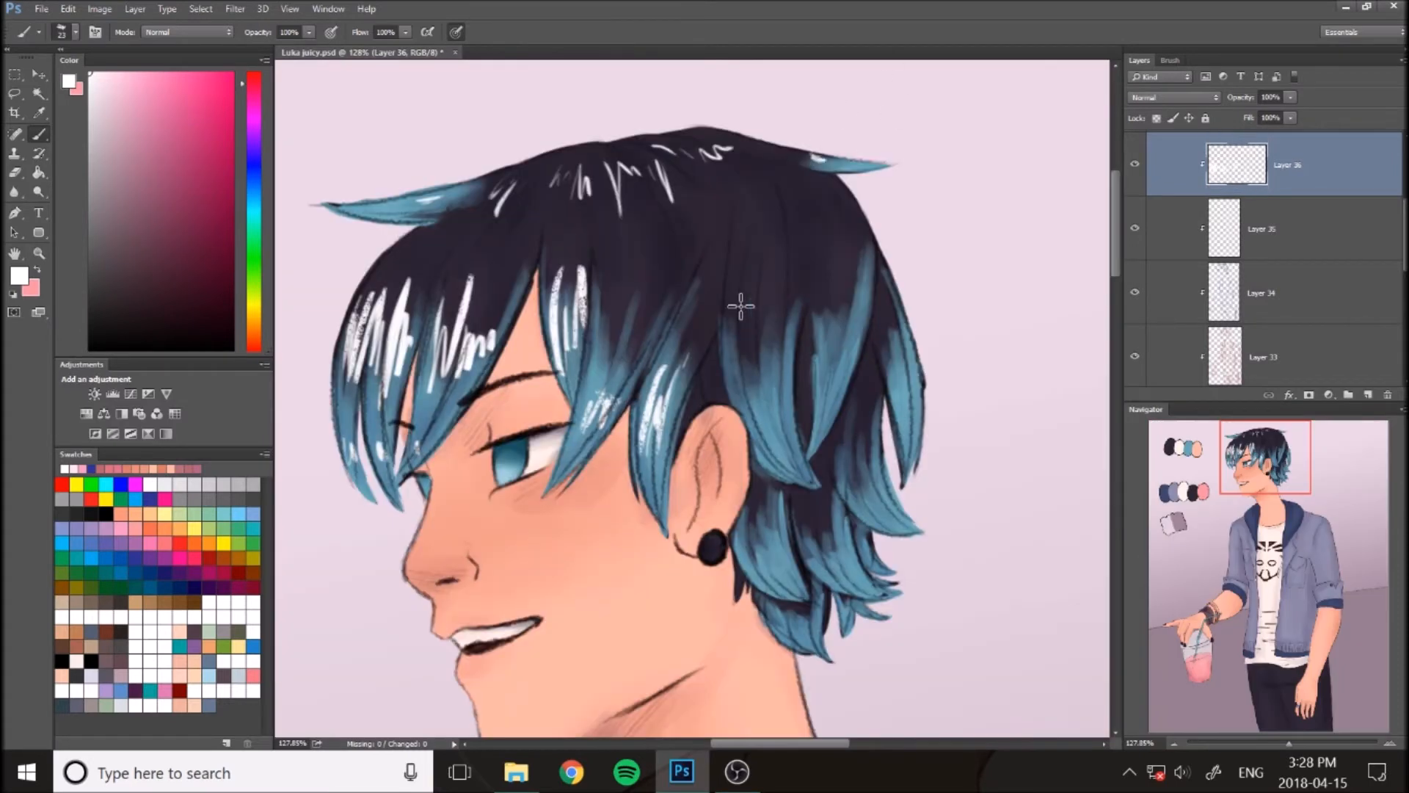
Paint white highlight strokes on the side and back hair strands down to the nape
left_click_drag(756, 316, 749, 385)
left_click_drag(771, 257, 778, 352)
left_click_drag(833, 235, 844, 308)
left_click_drag(859, 250, 874, 293)
left_click_drag(642, 250, 646, 294)
left_click_drag(824, 391, 830, 421)
left_click_drag(858, 376, 916, 434)
left_click_drag(850, 440, 896, 514)
left_click_drag(816, 510, 848, 576)
mouse_move(779, 562)
left_mouse_down()
mouse_move(800, 588)
mouse_move(783, 520)
left_mouse_up()
left_click_drag(784, 613, 797, 635)
Set the white hair highlight layer to Overlay at 25% opacity and add a new layer above it
left_click(1175, 98)
left_click(1186, 242)
left_click(1290, 98)
mouse_move(1291, 114)
left_mouse_down()
mouse_move(1241, 115)
mouse_move(1282, 113)
left_mouse_up()
left_click(1136, 165)
left_click(1135, 165)
left_click(1290, 97)
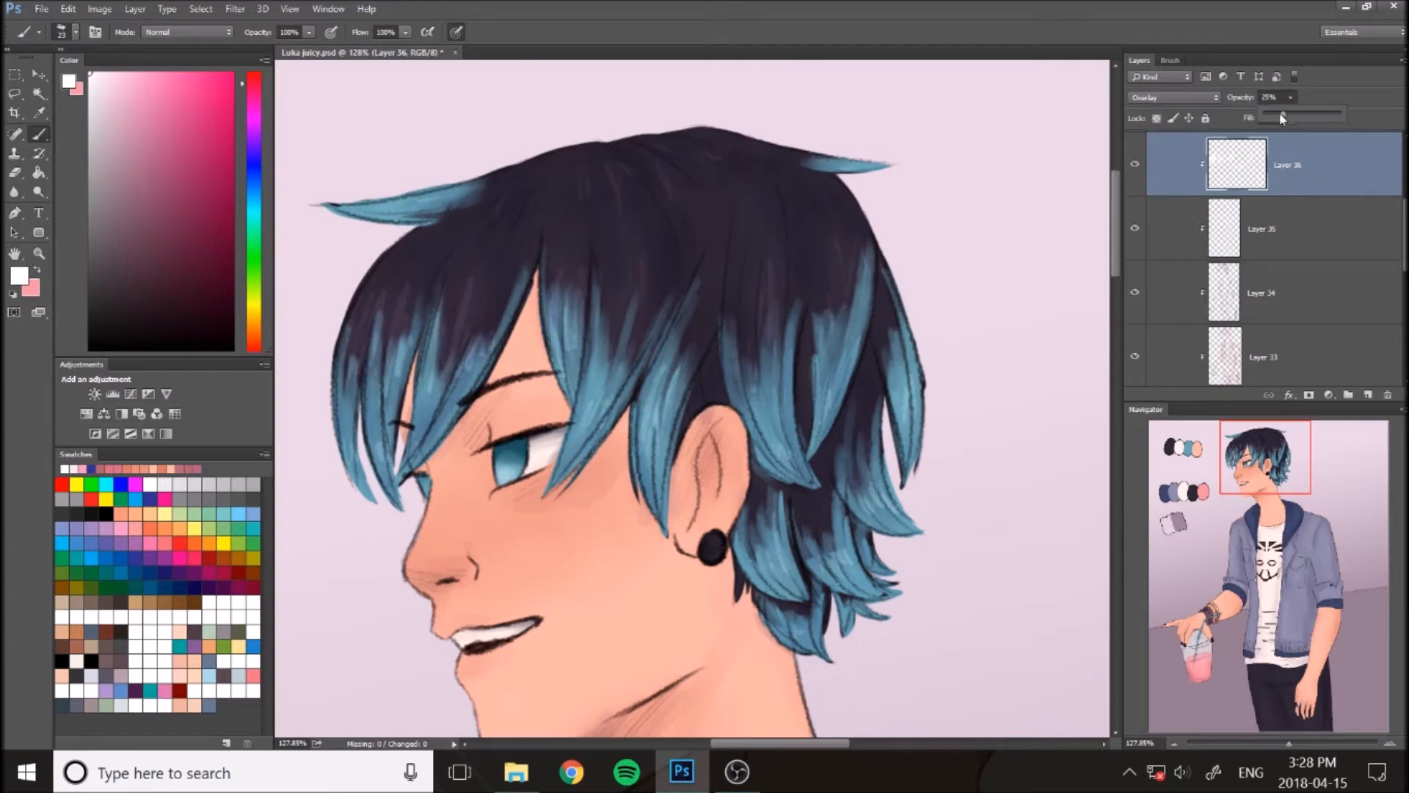
left_click(1368, 395)
mouse_move(494, 467)
left_mouse_down()
mouse_move(506, 452)
mouse_move(518, 466)
left_mouse_up()
key("ctrl+alt+z")
key("ctrl+alt+z")
key("ctrl+alt+z")
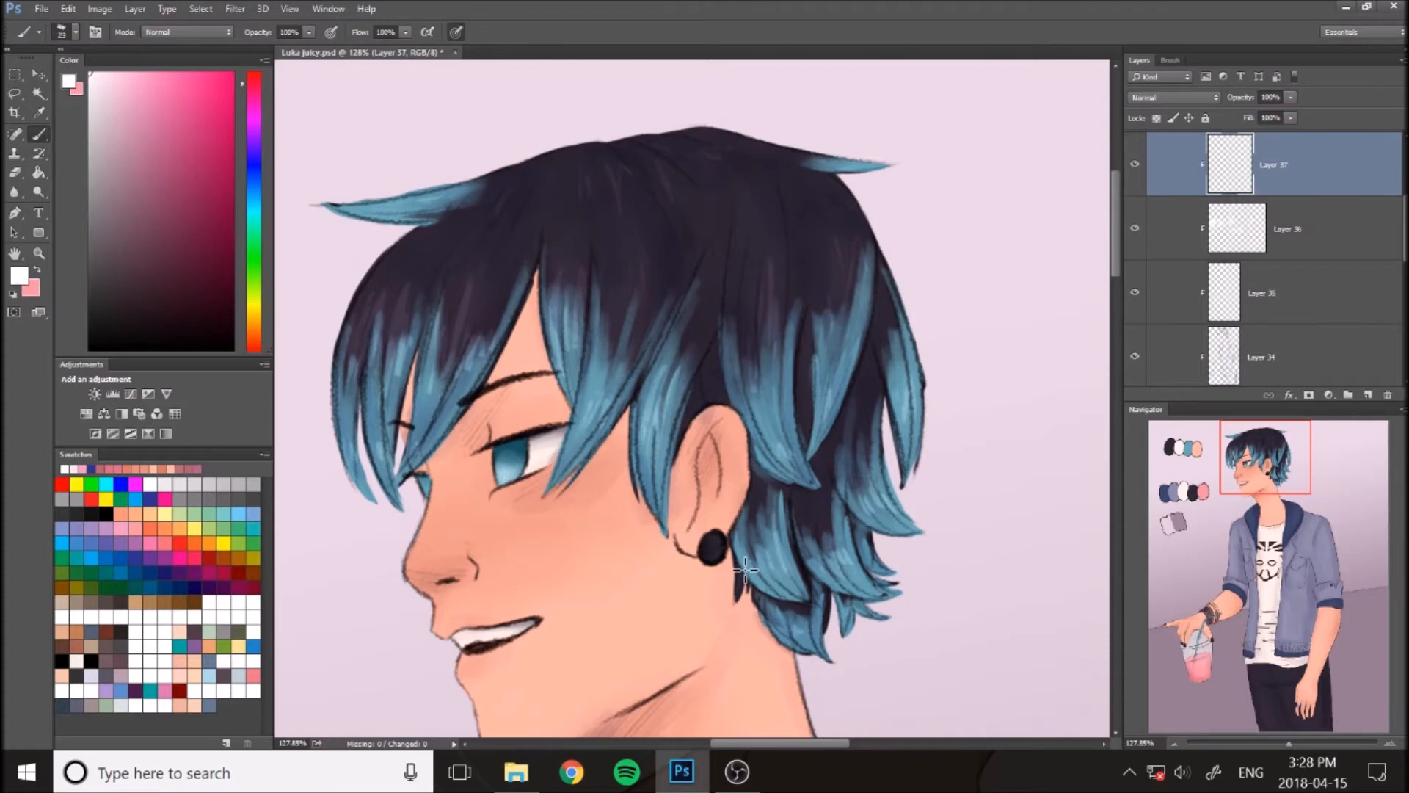
Paint fine white highlights in the iris with a smaller brush and set the layer to Overlay at 52% opacity
left_click(78, 33)
left_click(648, 121)
mouse_move(511, 443)
left_mouse_down()
mouse_move(527, 431)
mouse_move(517, 451)
mouse_move(495, 436)
left_mouse_up()
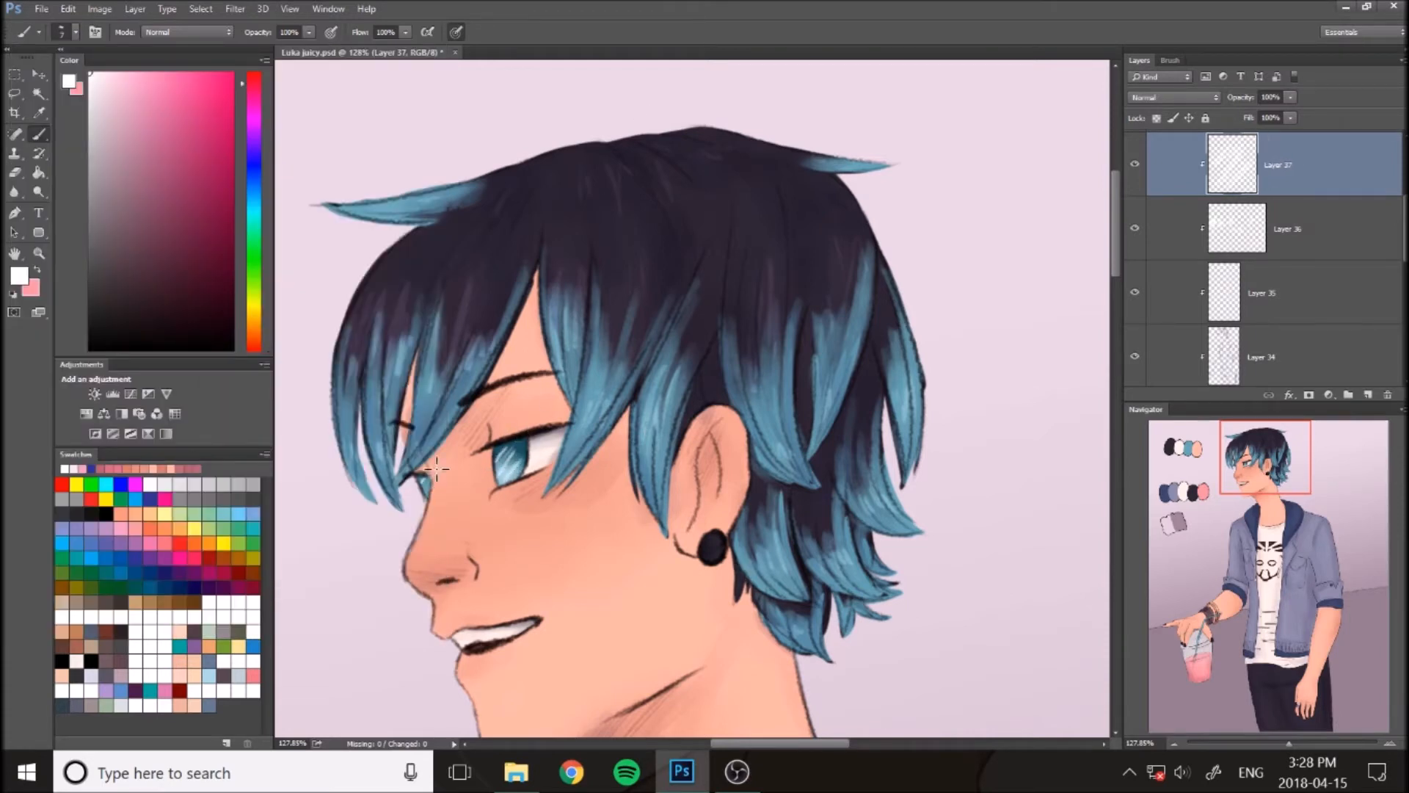
left_click(1174, 97)
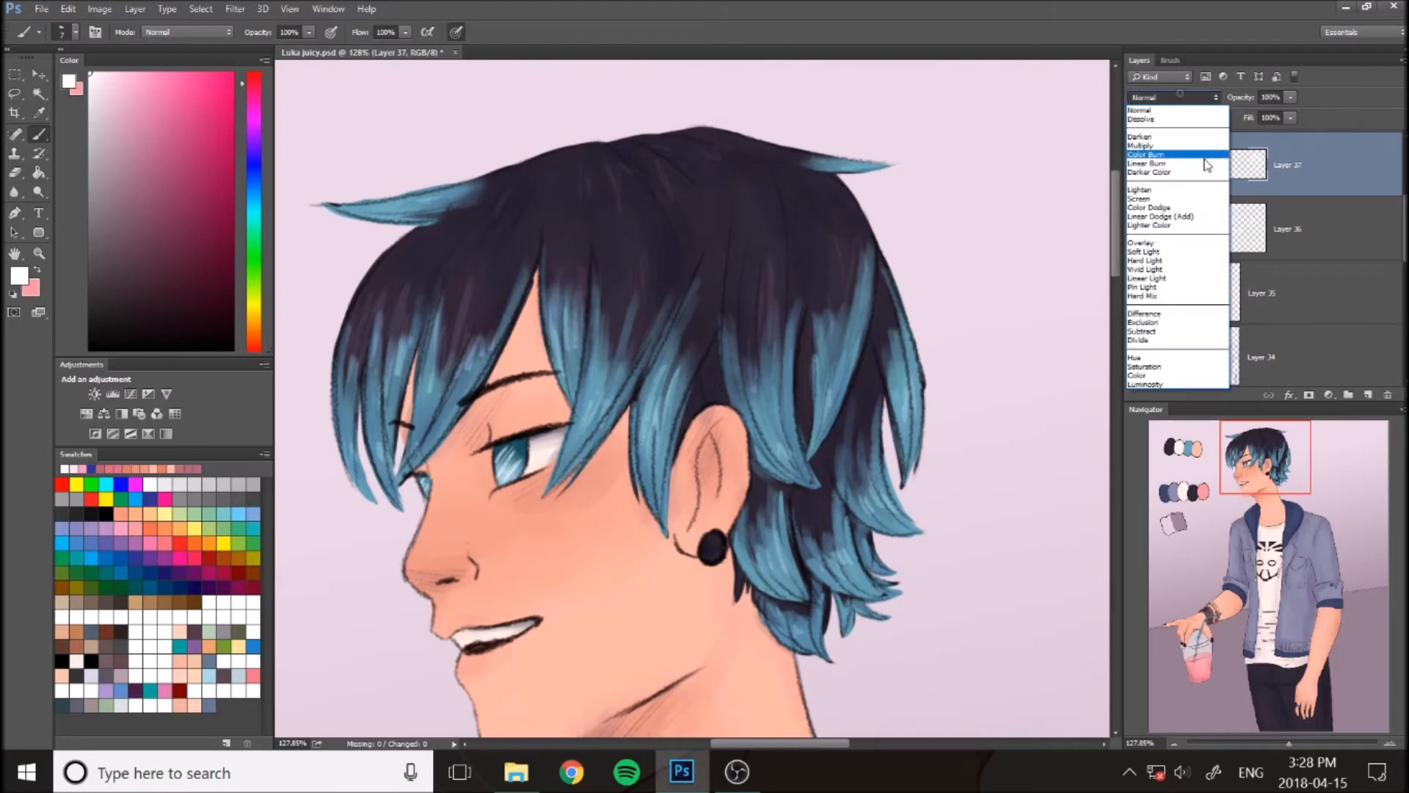
left_click(1171, 247)
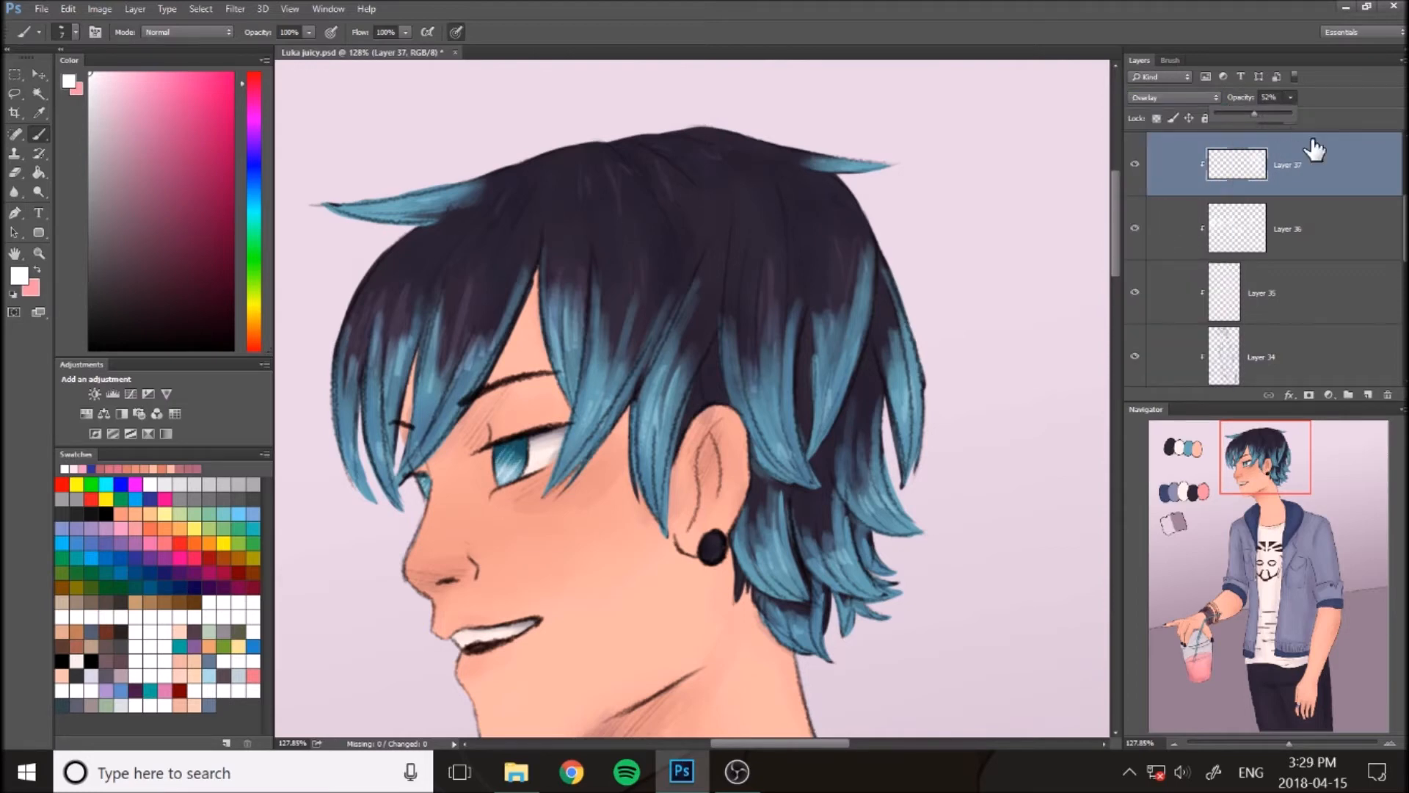
Paint bright white eye highlights on a new layer above the line art in the LINES group, and slightly lower the layer's opacity
scroll(1097, 273, "down", 5)
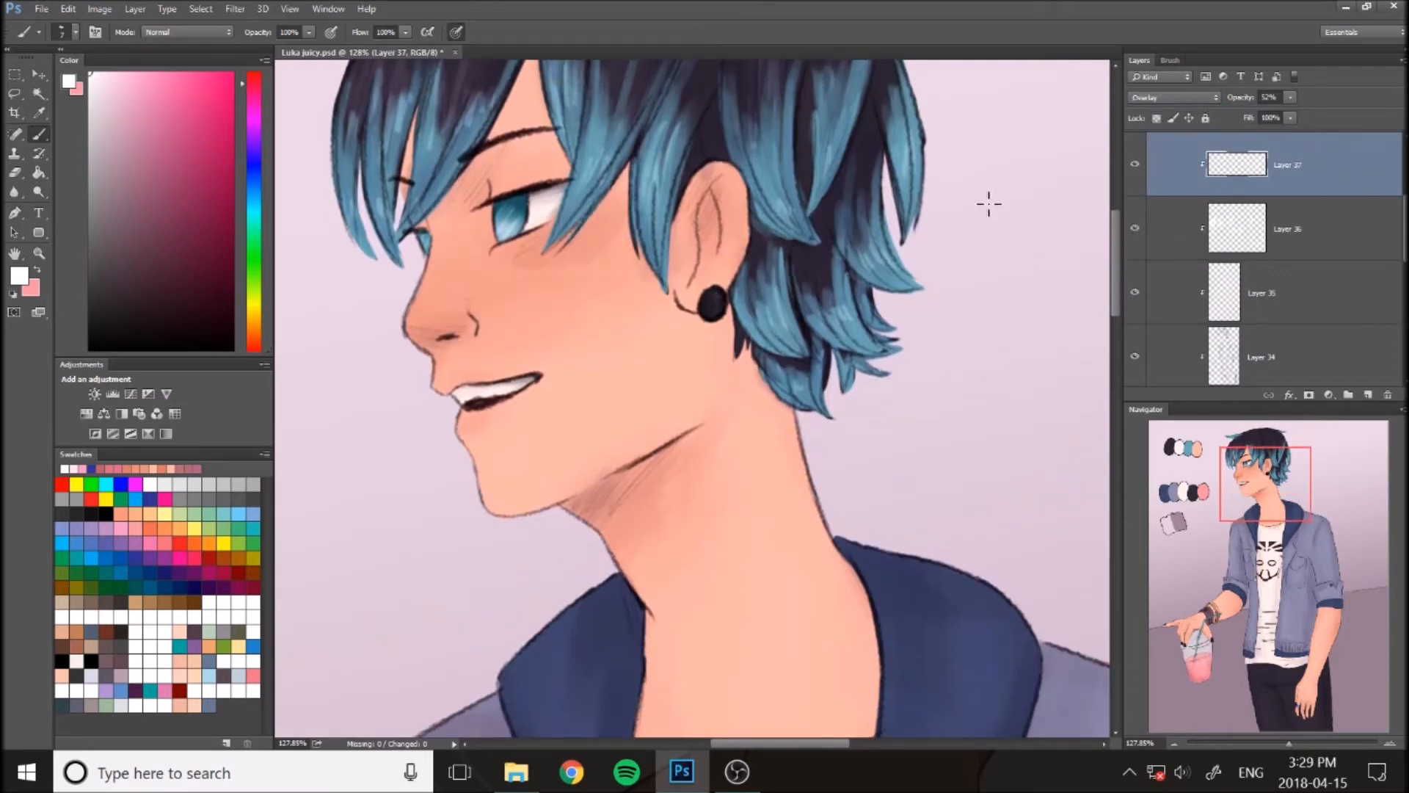
scroll(1400, 236, "up", 5)
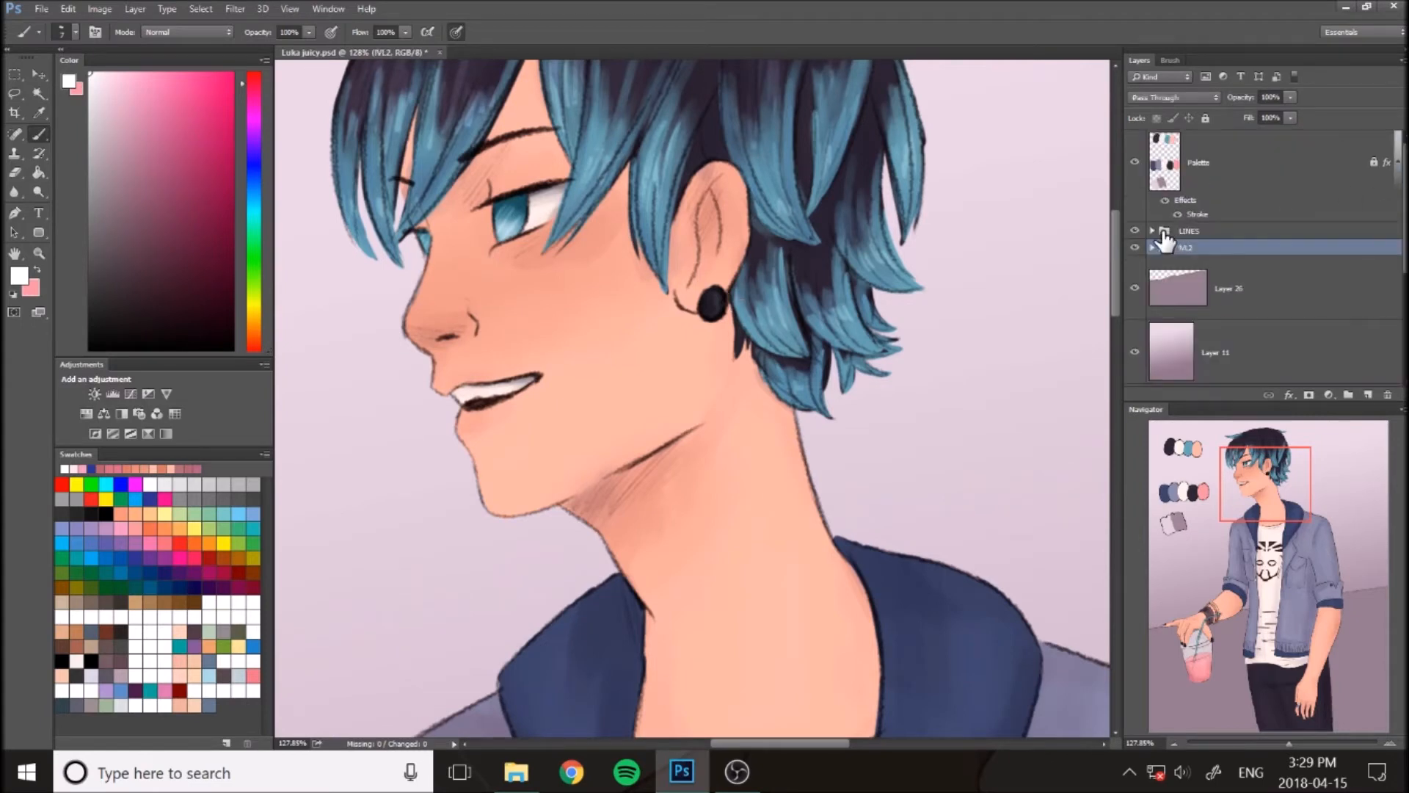
left_click(1174, 232)
left_click(1153, 230)
left_click(1368, 395)
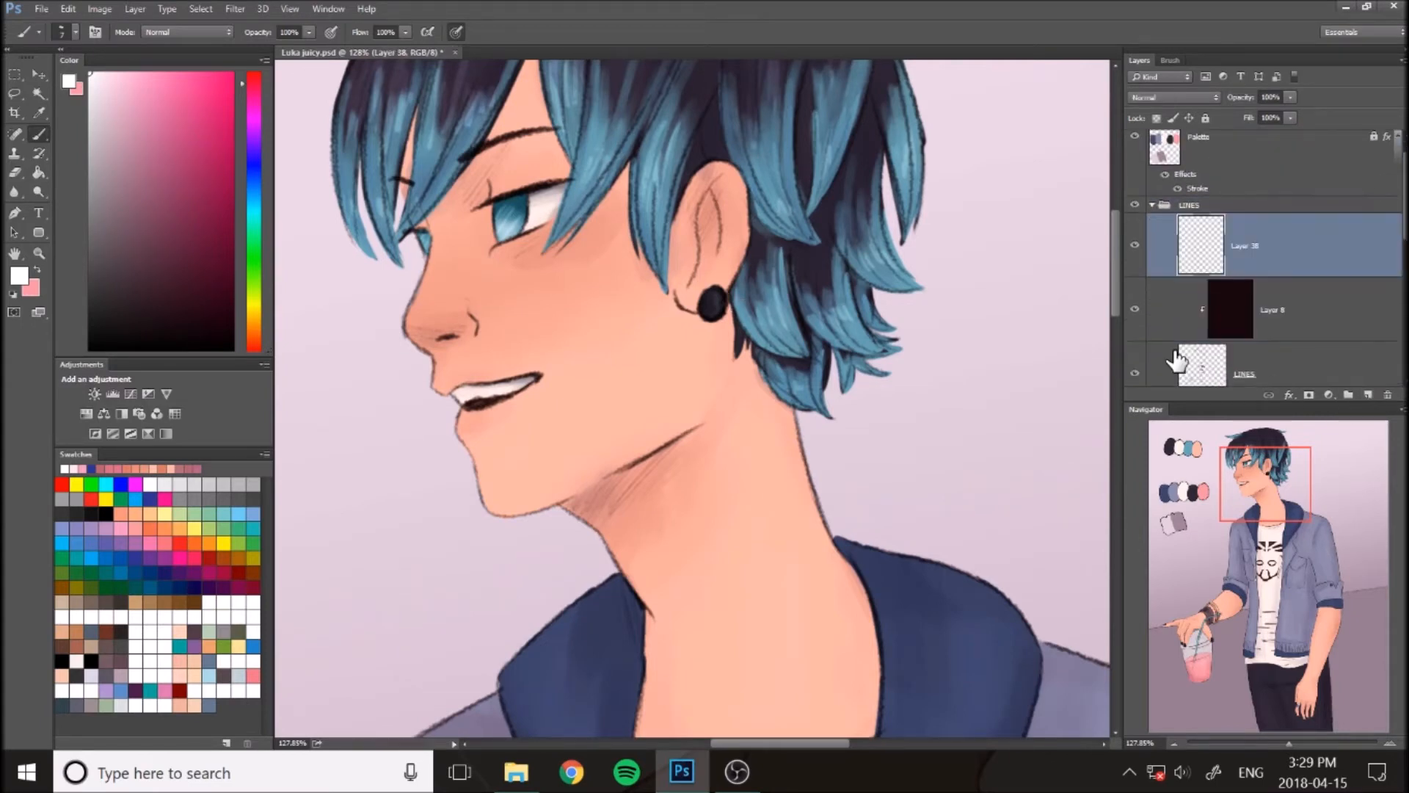
left_click(425, 236)
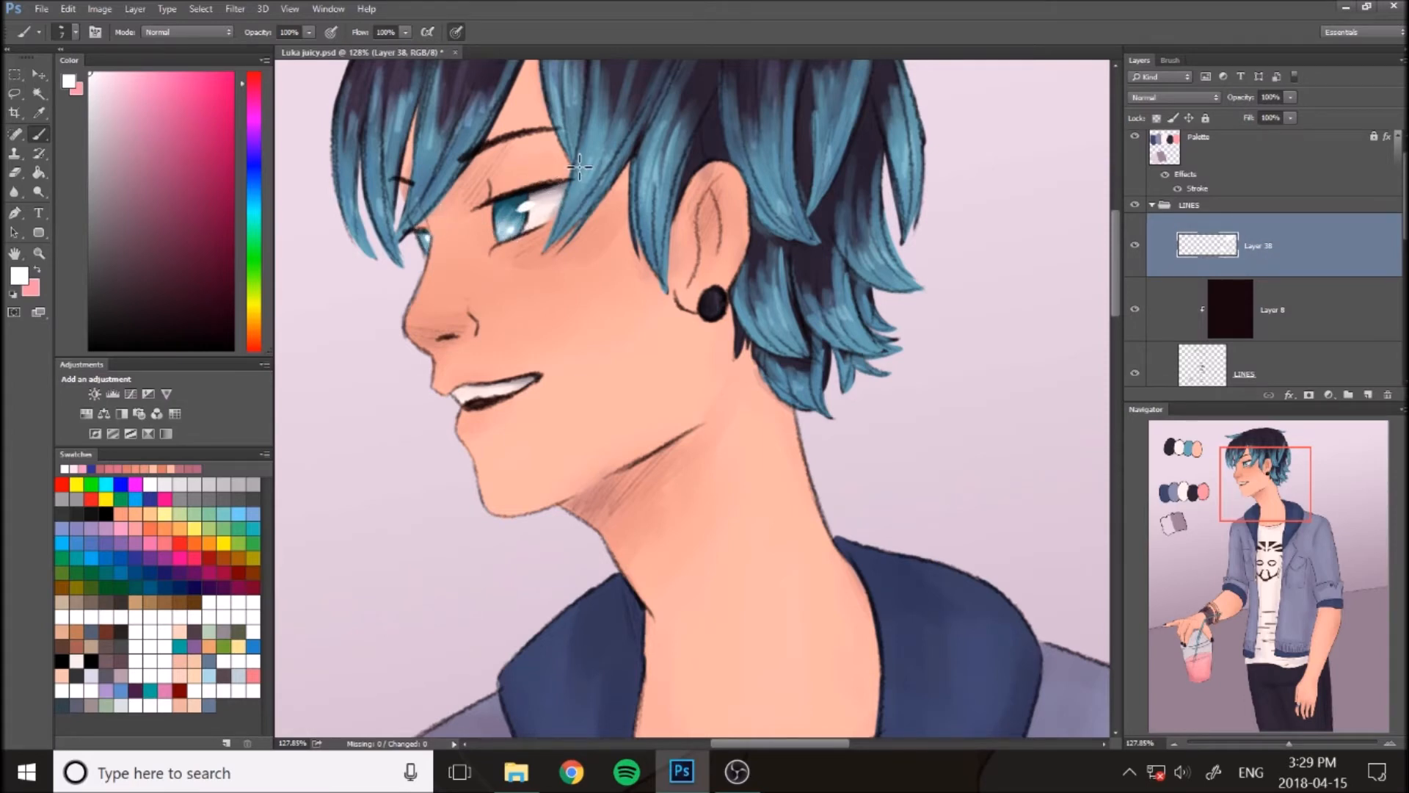
left_click(1290, 118)
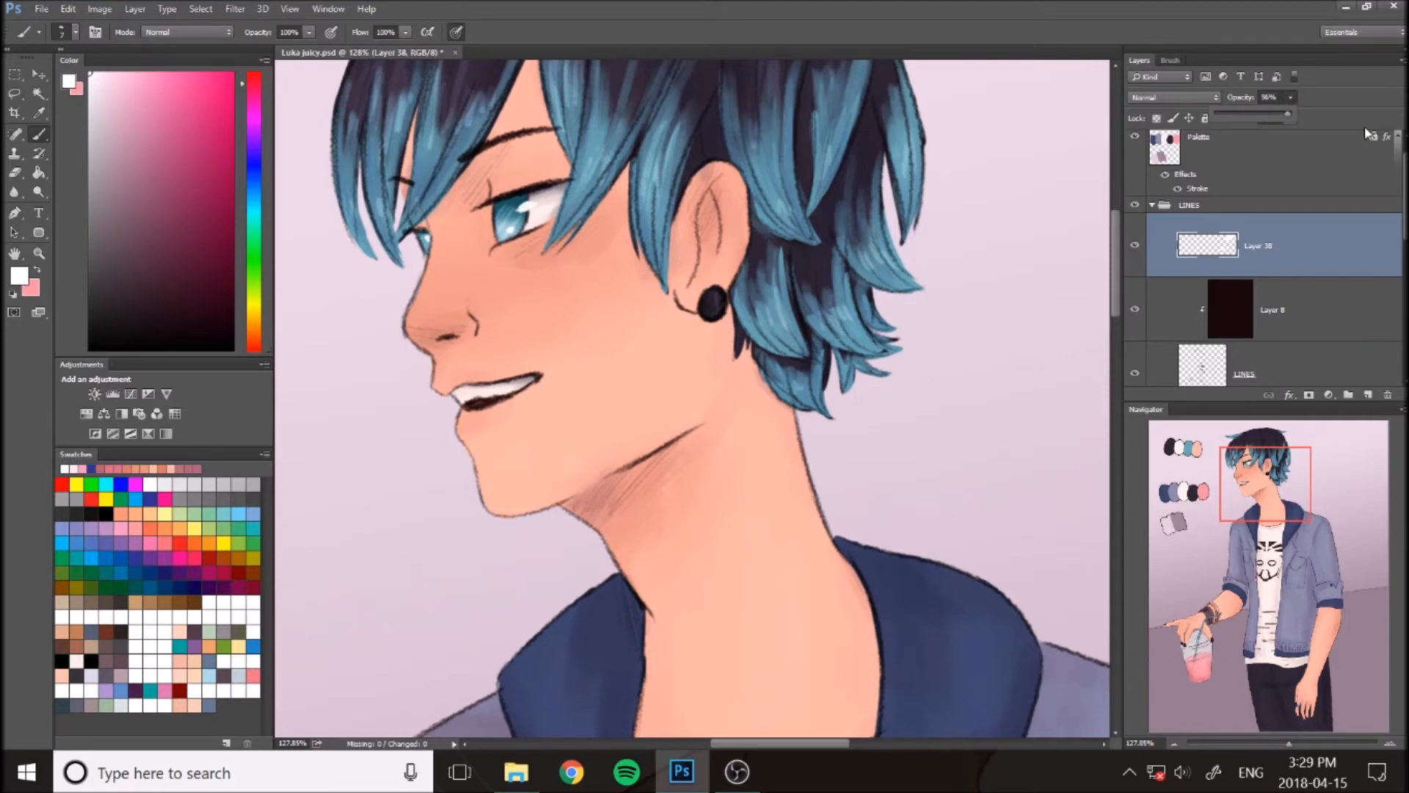
left_click(719, 291)
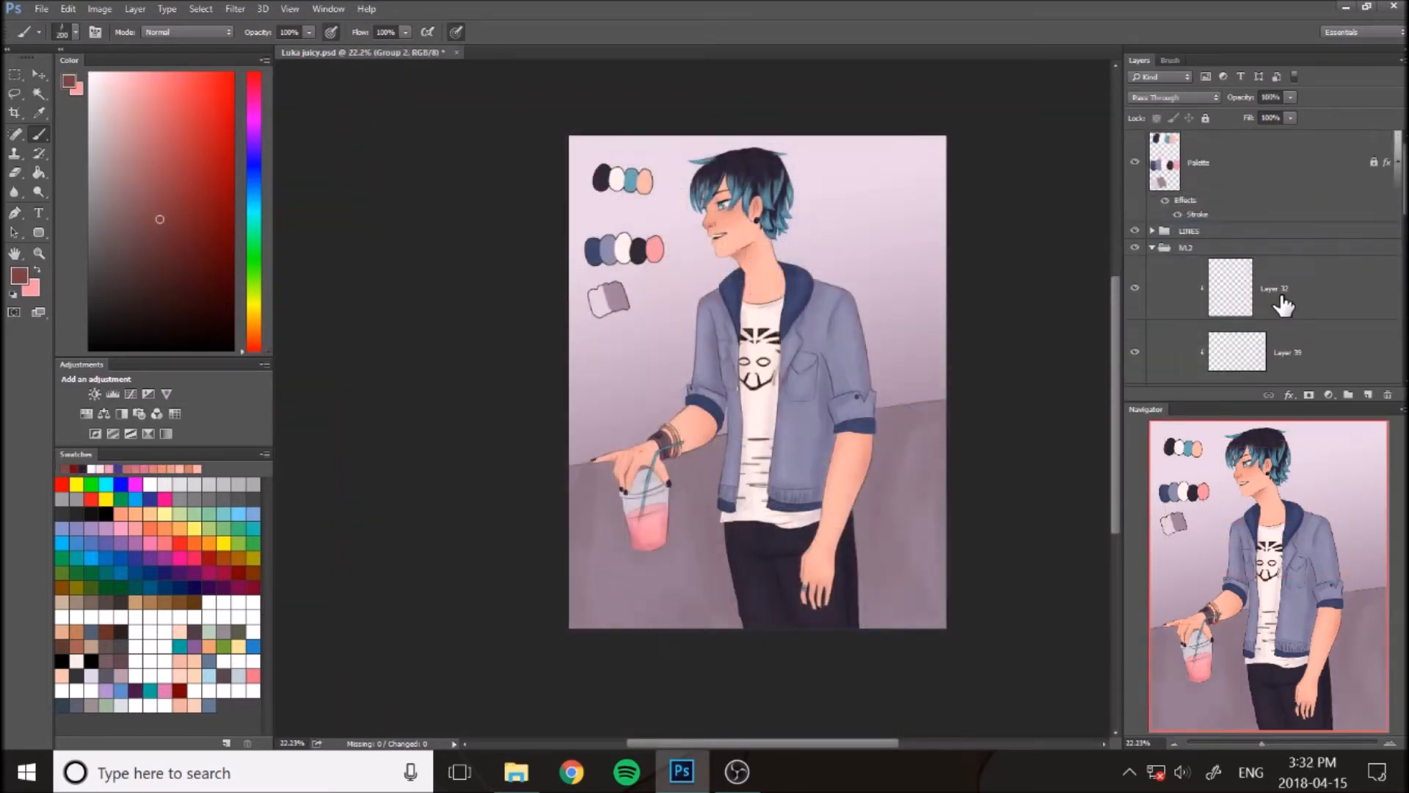
Add a new clipped layer above Layer 39 and choose the soft Sampled Brush 9 2 at 500 px
left_click(1304, 346)
left_click(1368, 394)
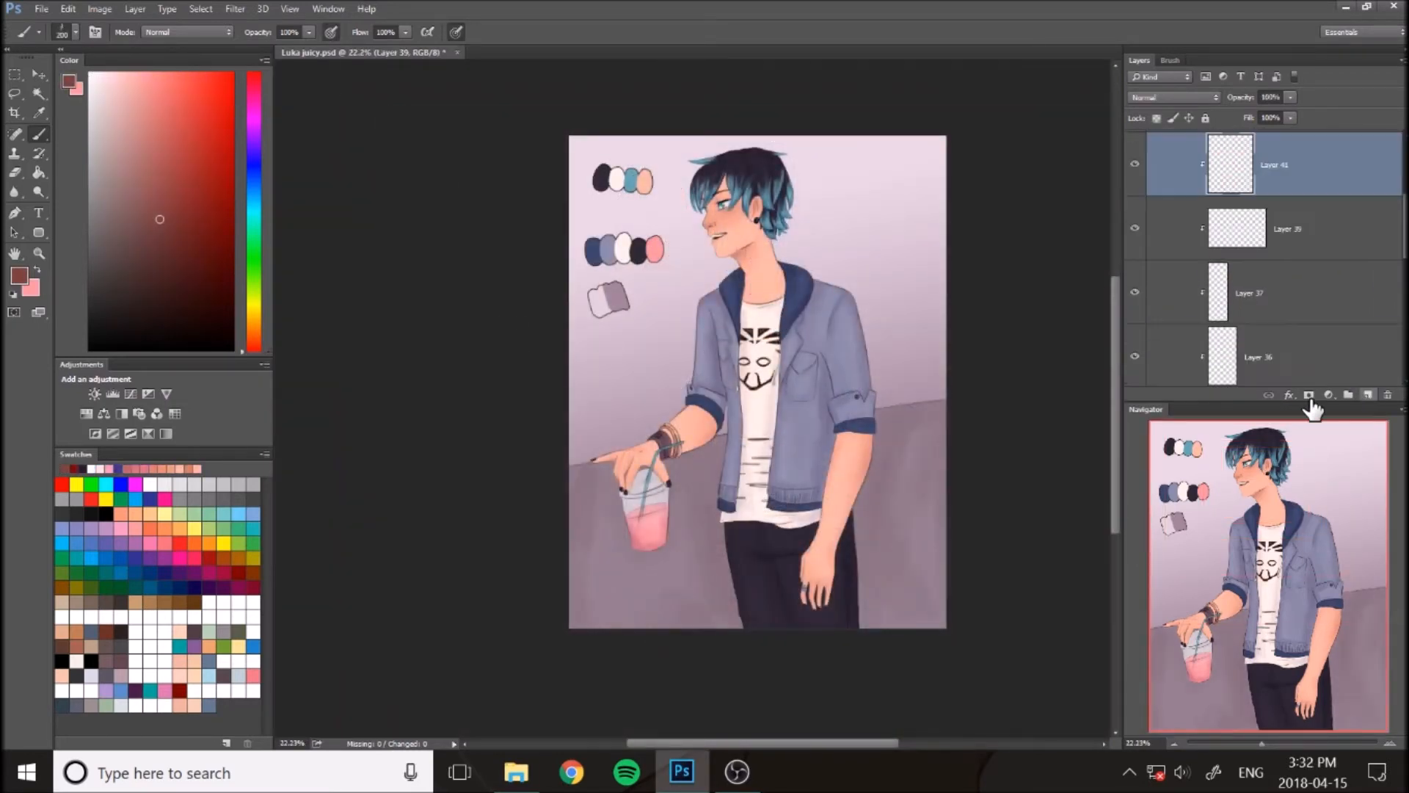
left_click(76, 34)
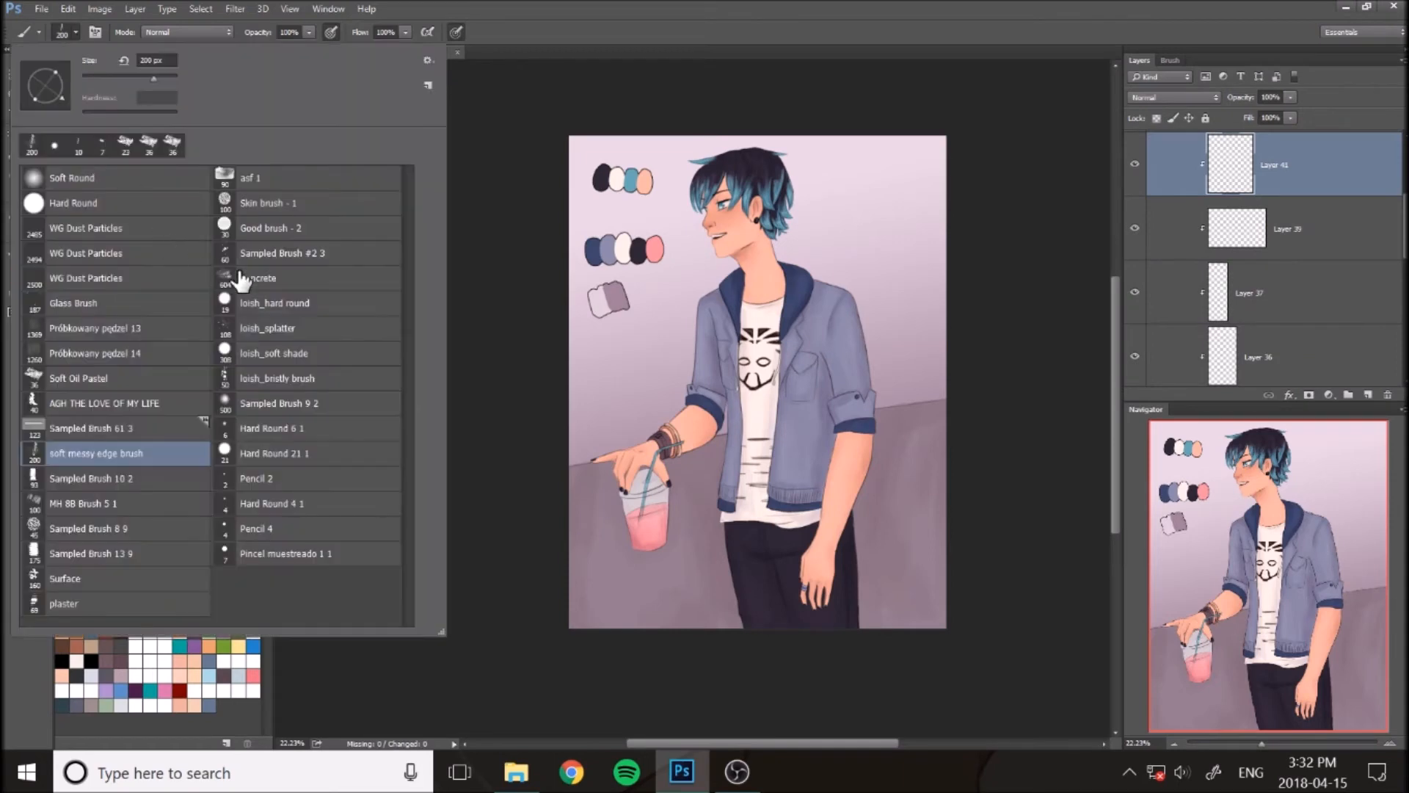
left_click(290, 402)
left_click(524, 31)
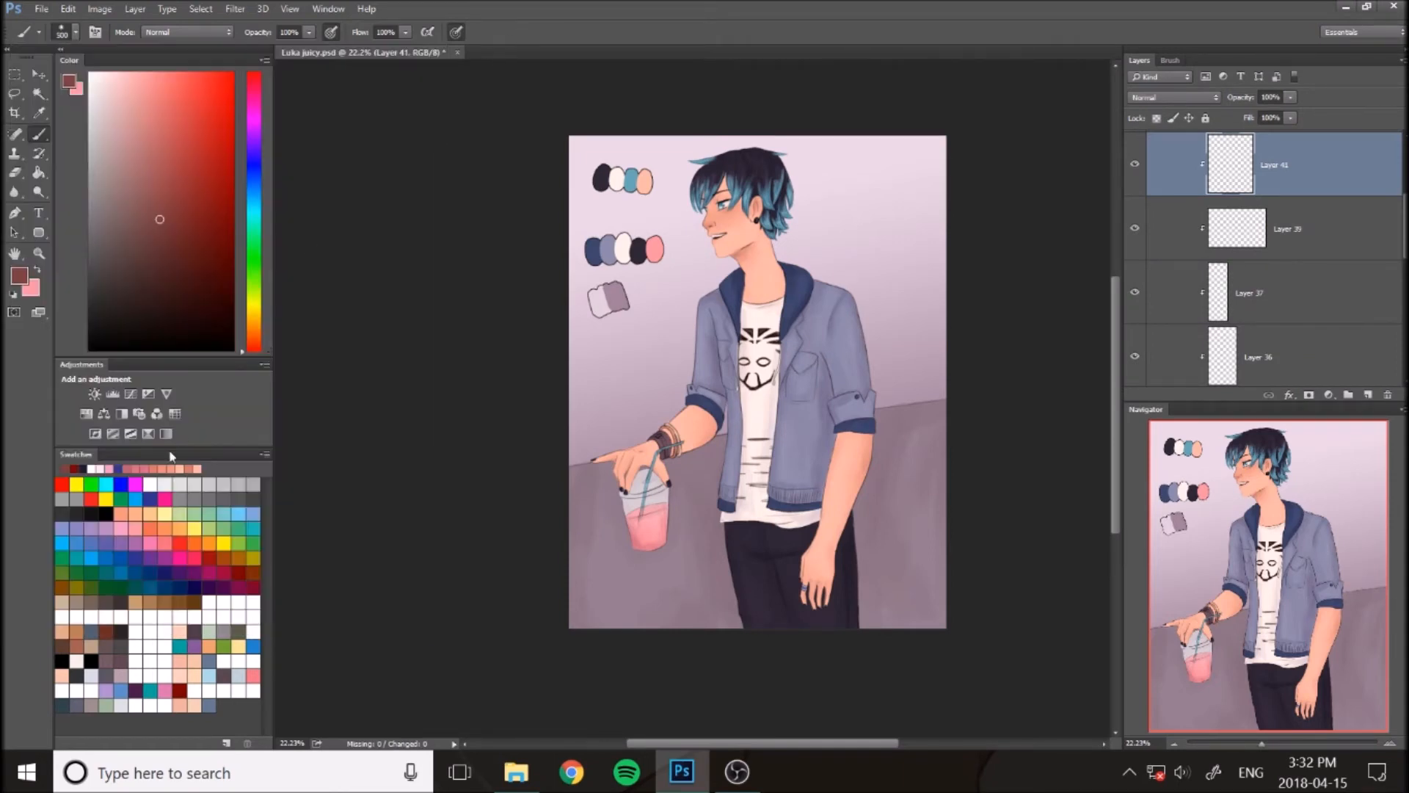
Airbrush dark indigo over the trousers, drink, arms and jacket on the new layer
left_click(193, 586)
mouse_move(654, 426)
left_mouse_down()
mouse_move(644, 511)
mouse_move(692, 439)
mouse_move(730, 463)
mouse_move(767, 578)
mouse_move(820, 629)
mouse_move(839, 596)
left_mouse_up()
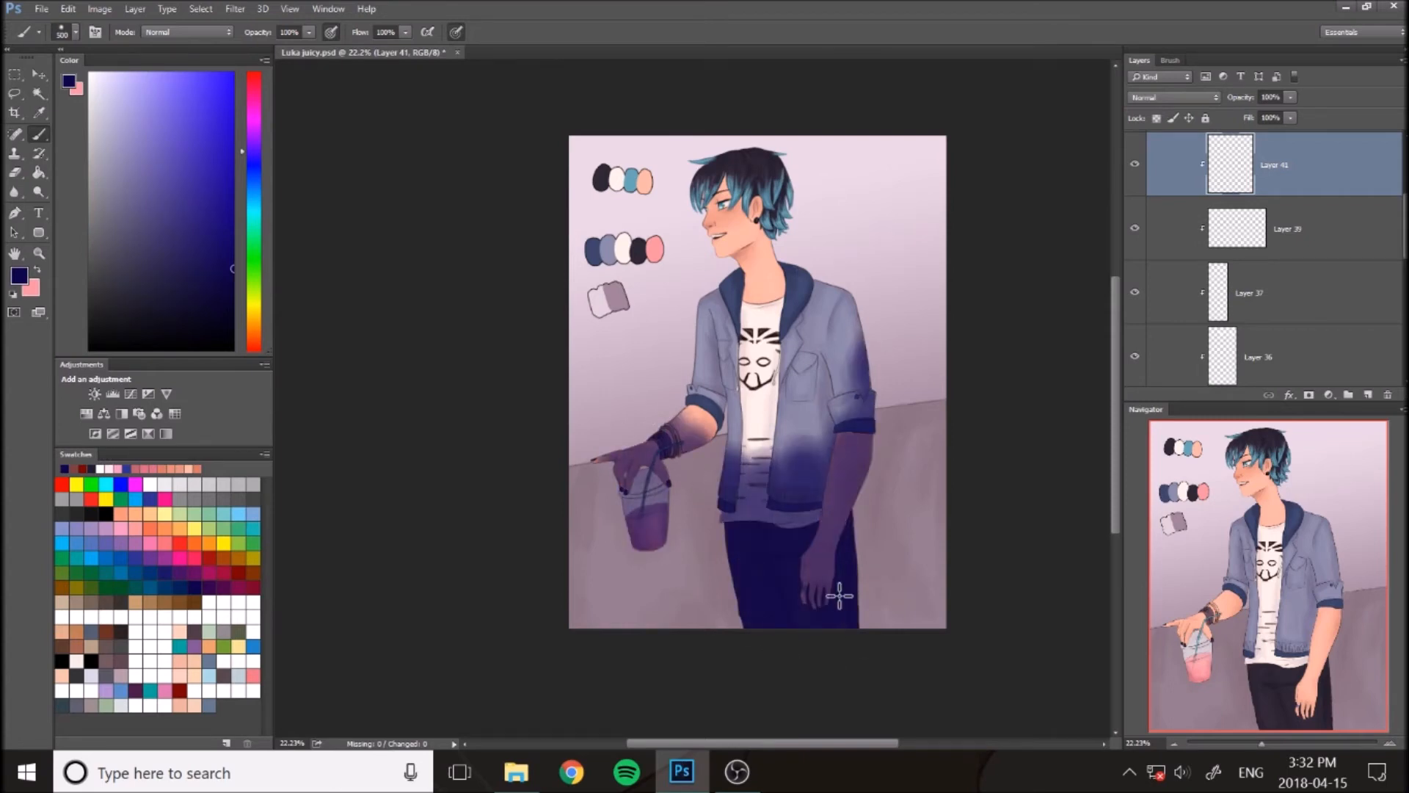
mouse_move(624, 470)
left_mouse_down()
mouse_move(665, 425)
mouse_move(716, 511)
mouse_move(800, 566)
mouse_move(839, 652)
left_mouse_up()
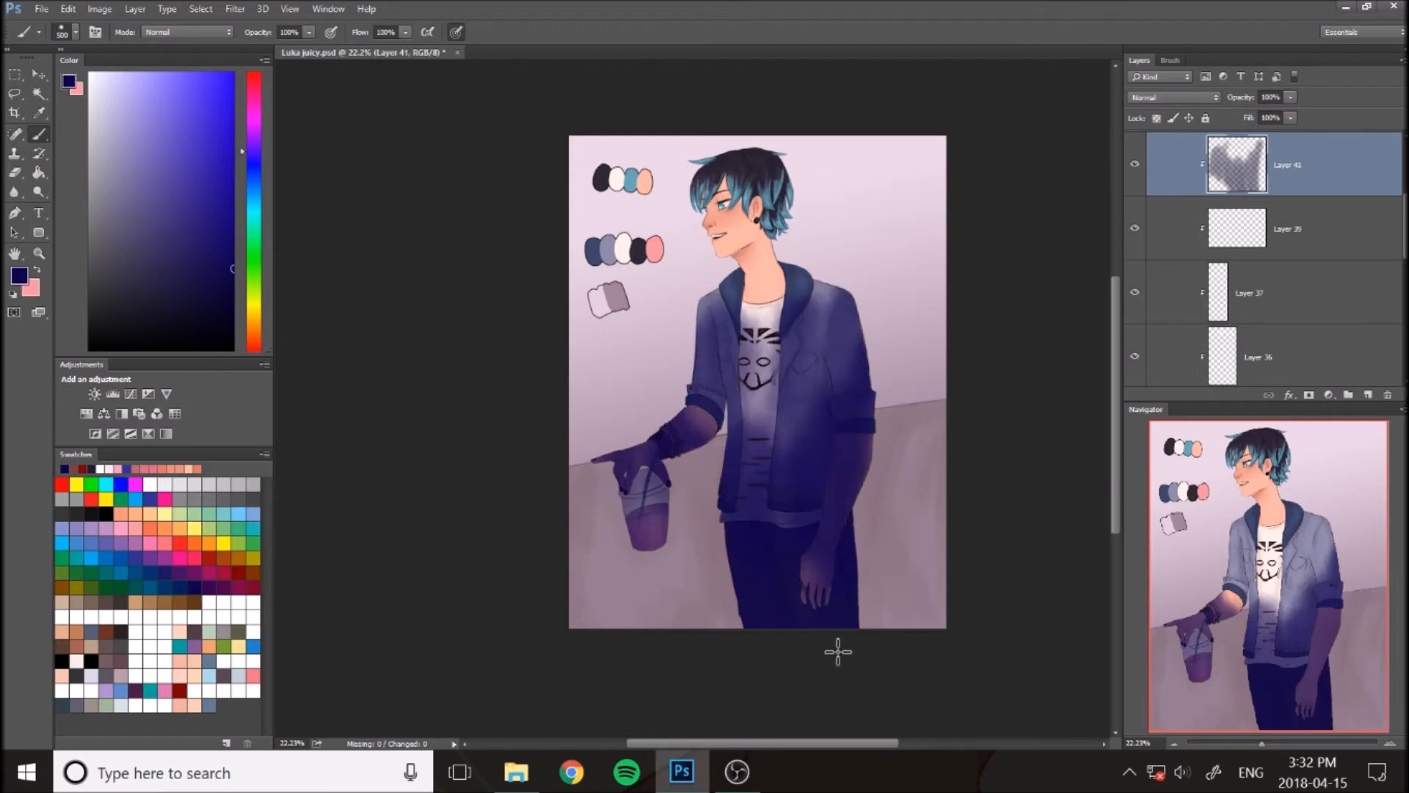
left_click_drag(646, 470, 609, 544)
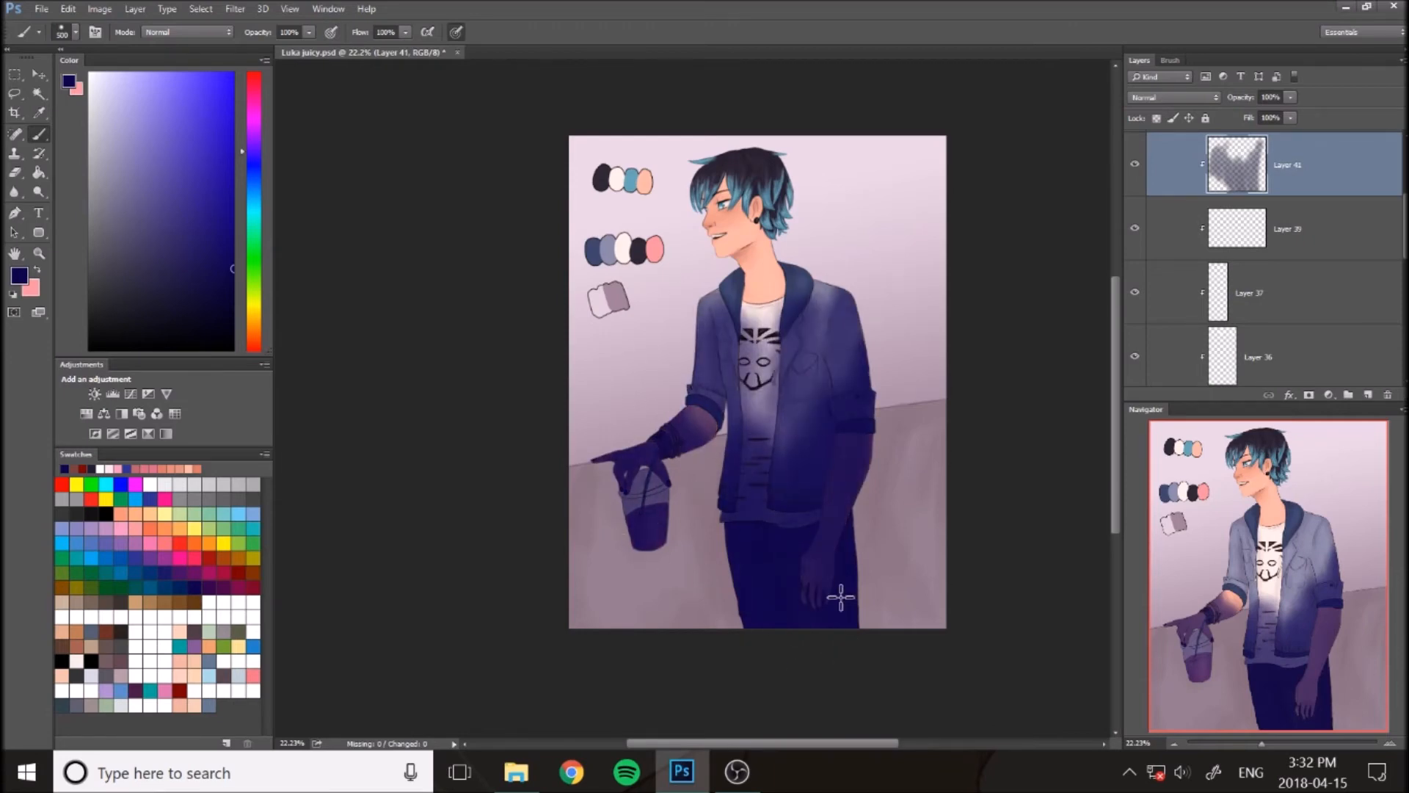
Airbrush red over the head and torso, and pale yellow over the top of the hair
left_click(213, 560)
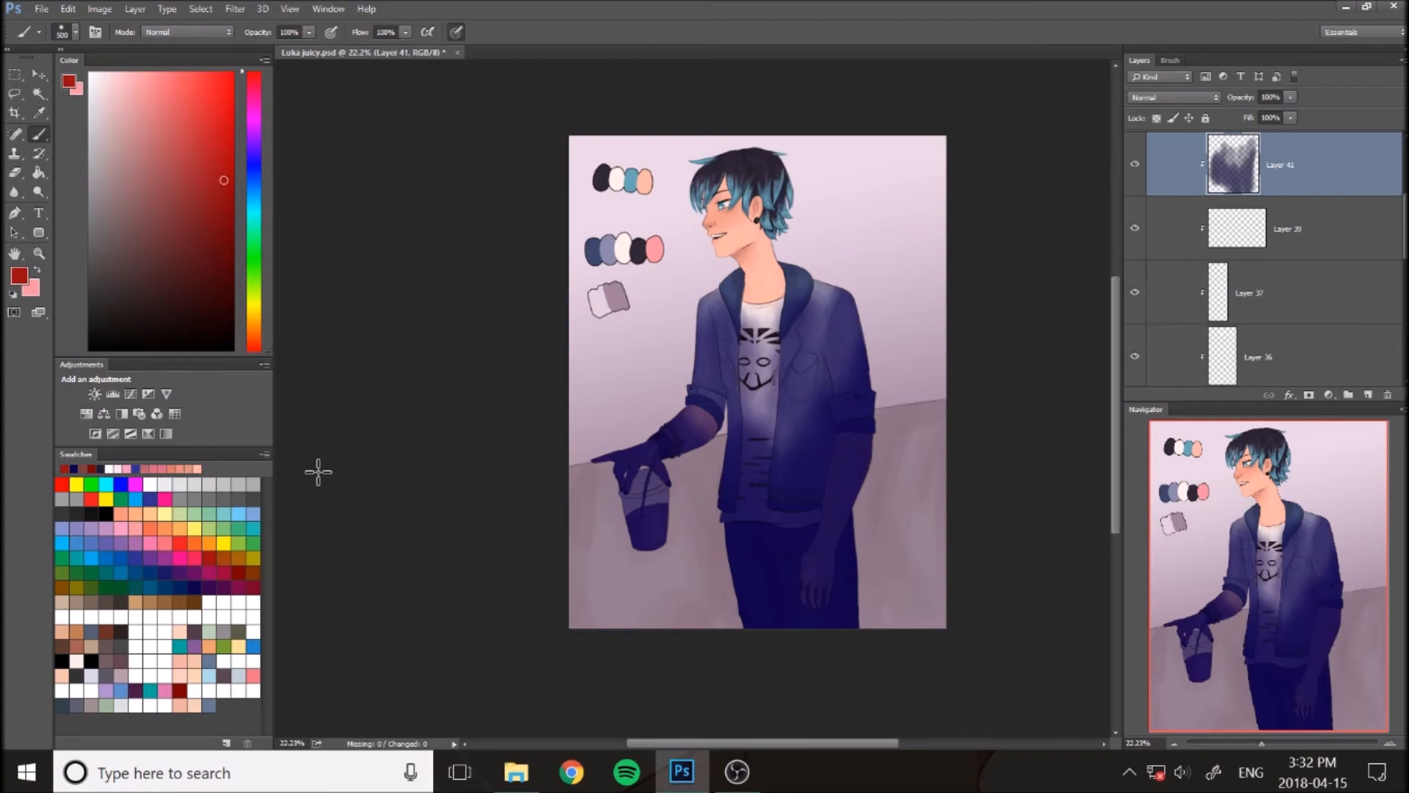
mouse_move(685, 297)
left_mouse_down()
mouse_move(701, 263)
mouse_move(721, 272)
mouse_move(762, 424)
mouse_move(841, 326)
left_mouse_up()
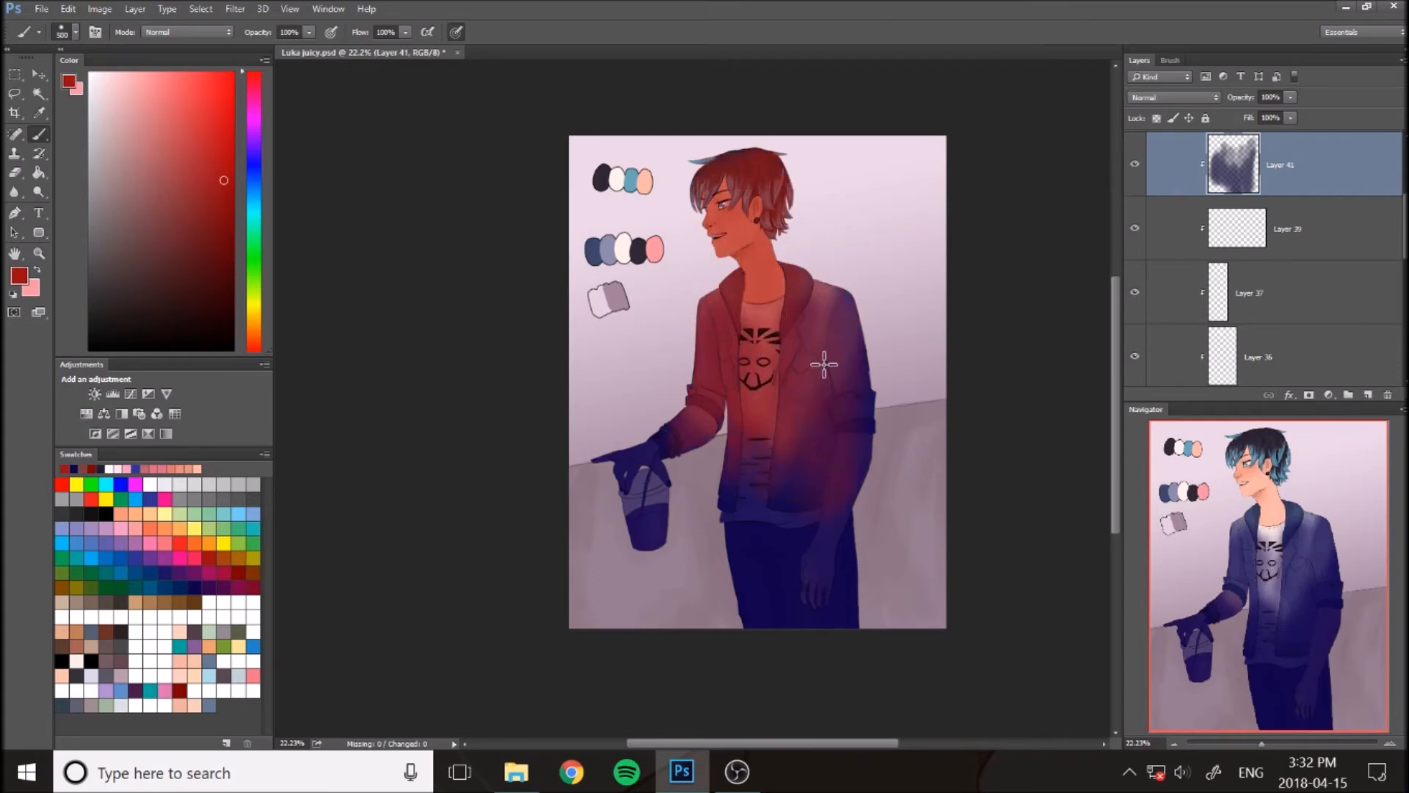
left_click(193, 584)
mouse_move(675, 417)
left_mouse_down()
mouse_move(745, 435)
mouse_move(847, 490)
mouse_move(798, 377)
left_mouse_up()
left_click(218, 553)
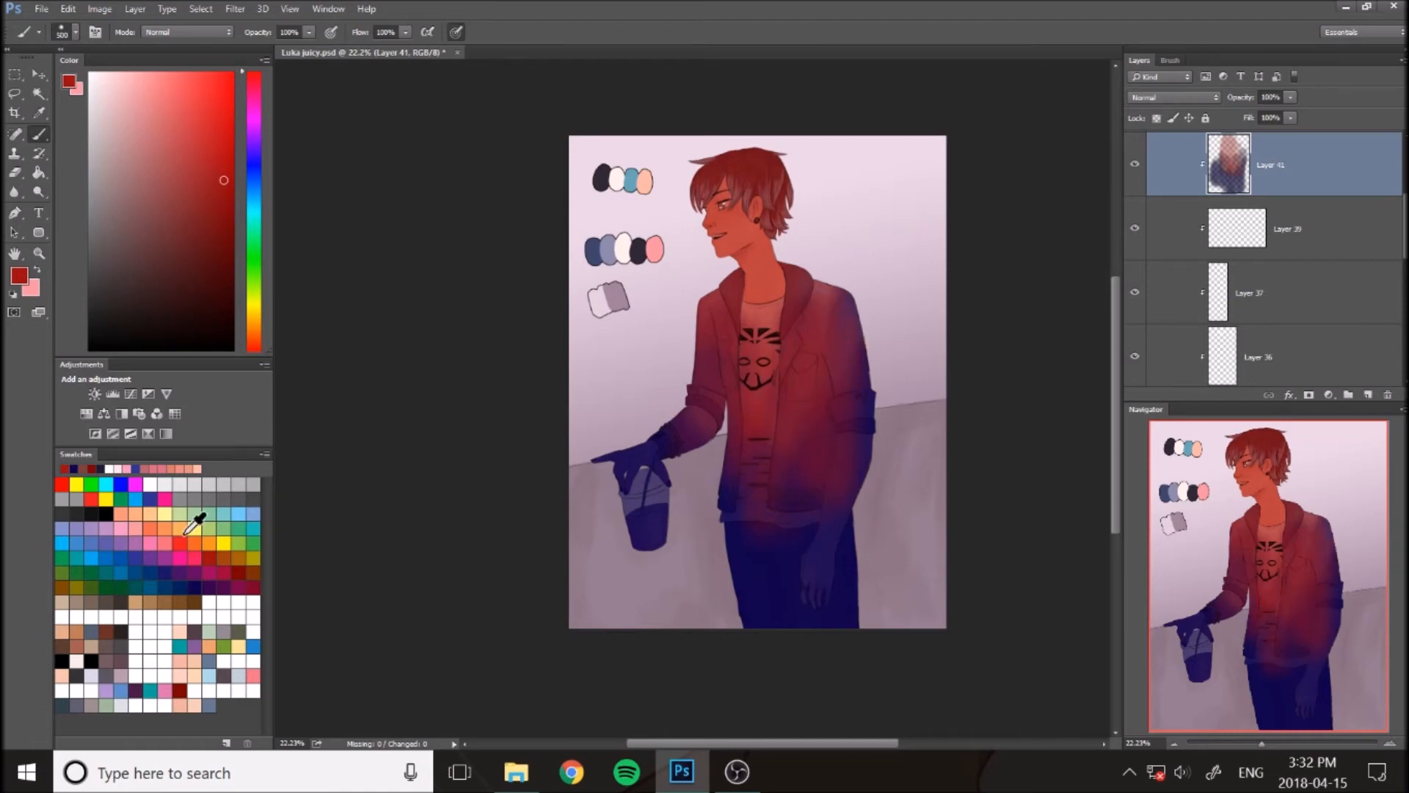
left_click(170, 512)
mouse_move(697, 178)
left_mouse_down()
mouse_move(777, 171)
mouse_move(784, 185)
mouse_move(778, 156)
mouse_move(735, 187)
left_mouse_up()
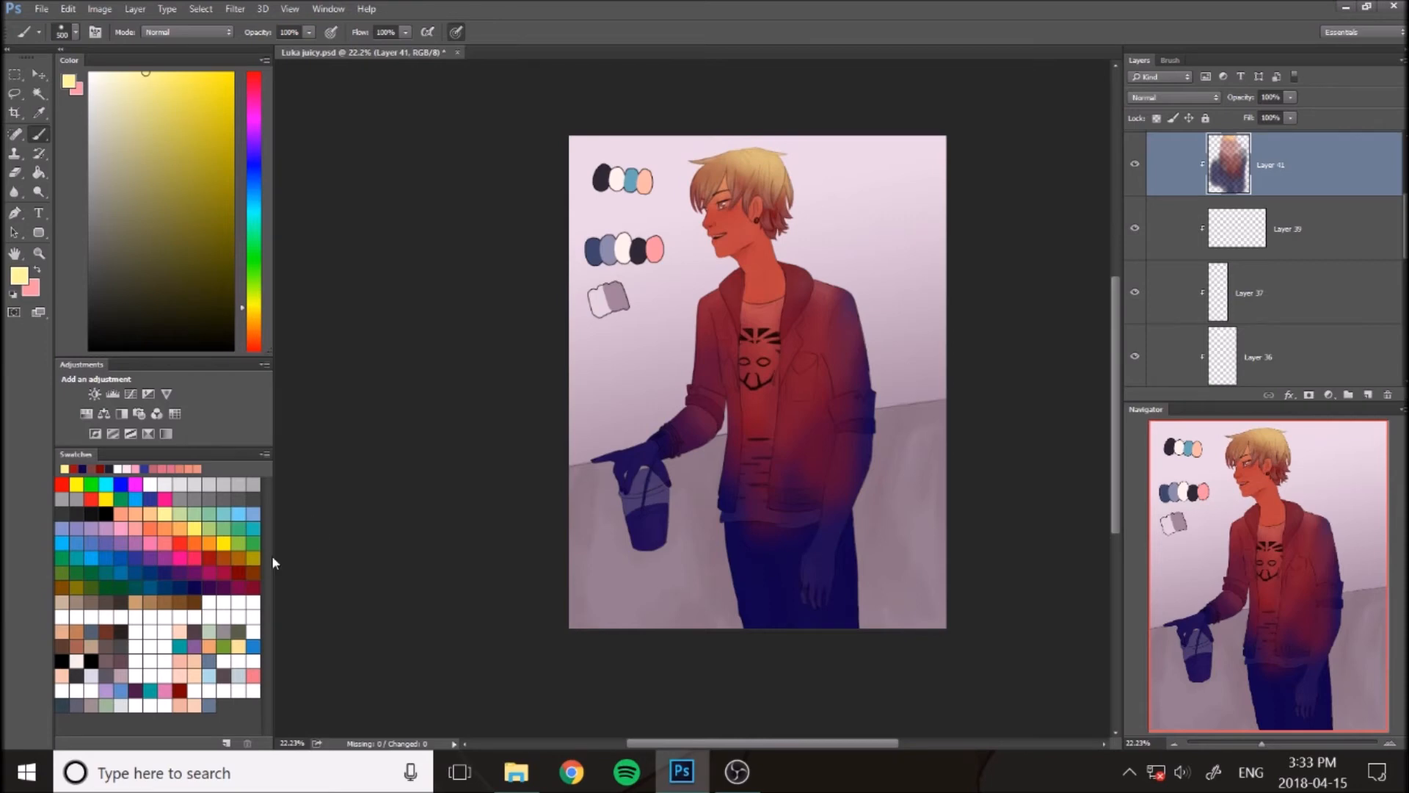
Airbrush deep red near the face on Layer 41, and blend the layer as Soft Light at 27% opacity
left_click(225, 559)
left_click_drag(774, 188, 759, 197)
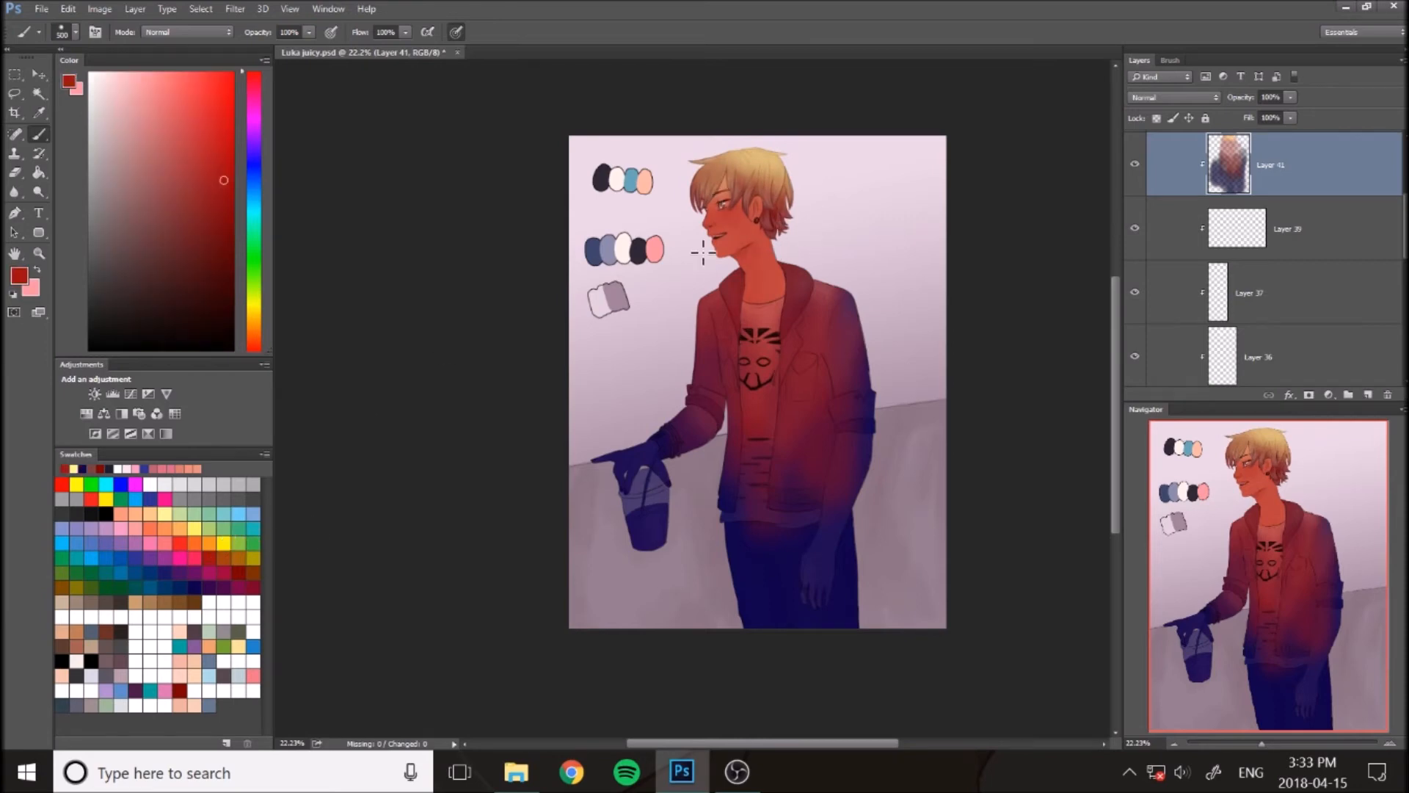
left_click(1175, 97)
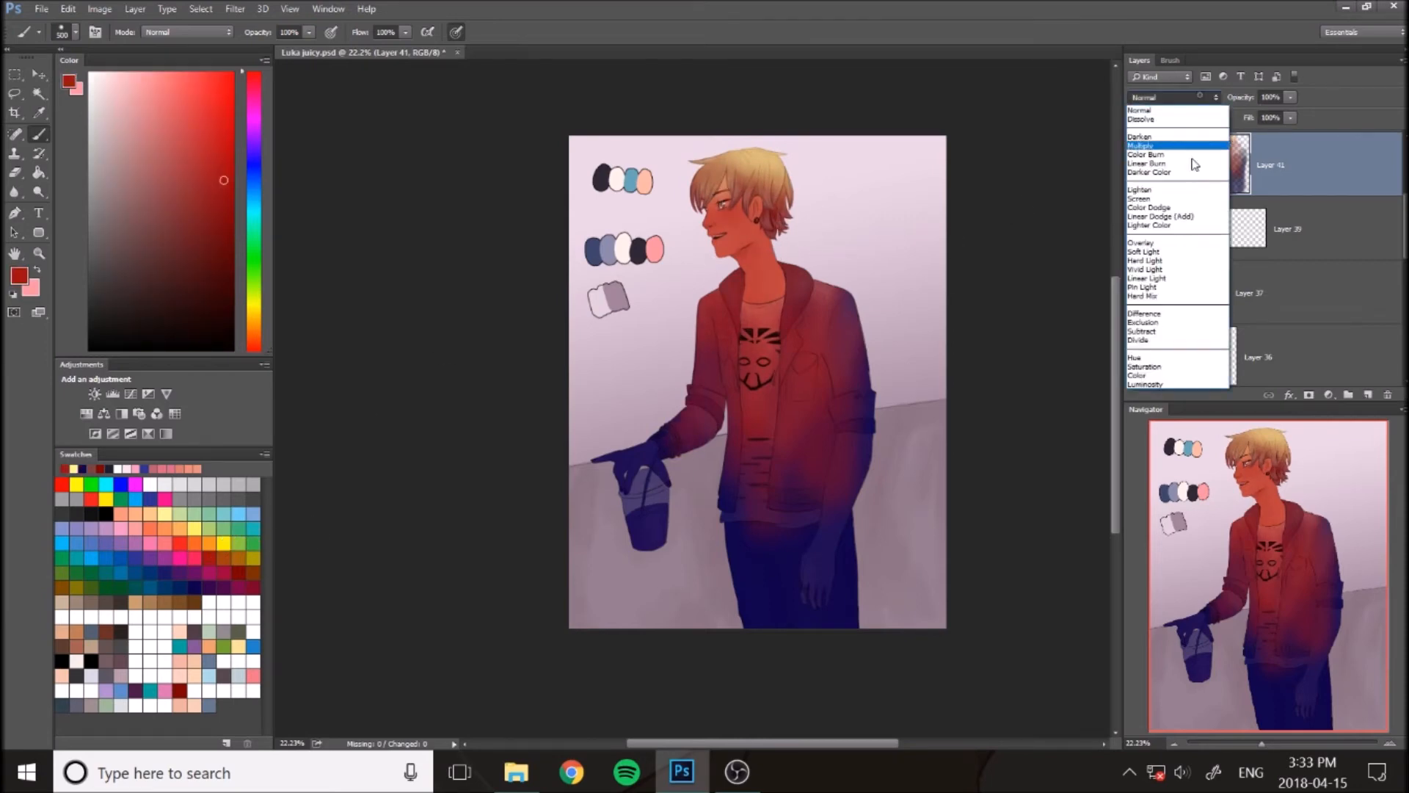
left_click(1168, 247)
left_click(1189, 98)
left_click(1167, 255)
left_click_drag(1290, 100, 1248, 115)
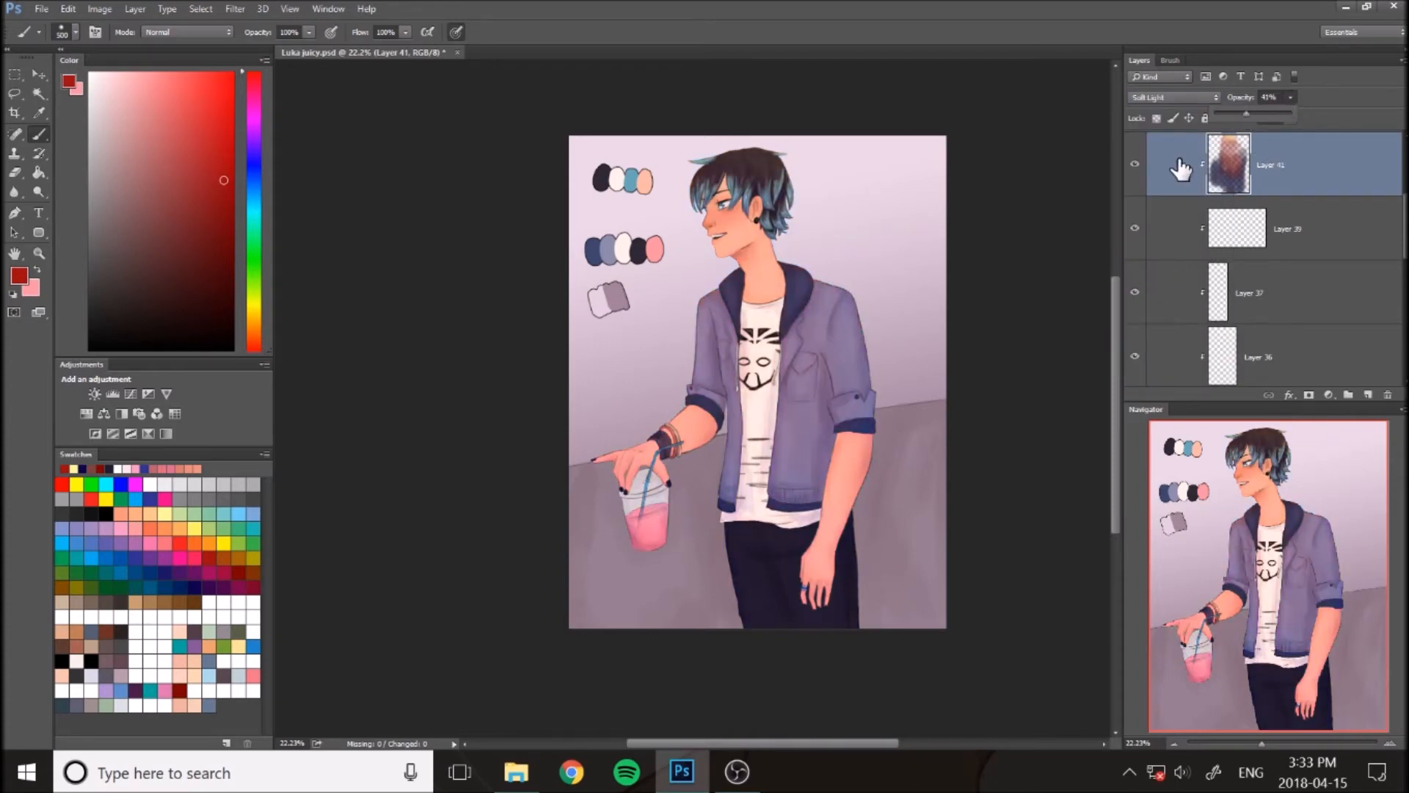
left_click(1136, 165)
left_click(1136, 164)
left_click(1135, 164)
left_click(1136, 164)
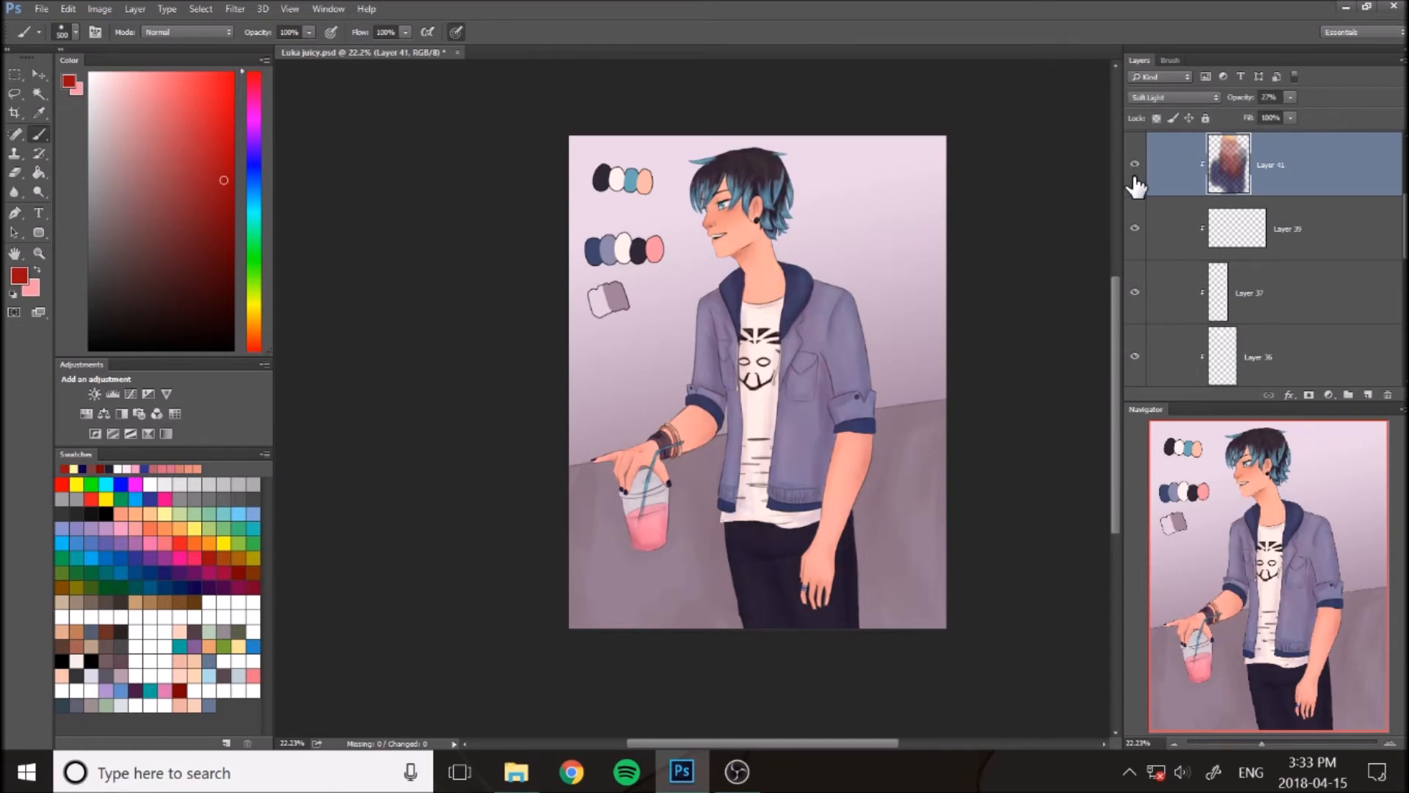
Collapse the LVL2 group and place it with Group 2 inside a new group below LINES
scroll(1187, 147, "up", 3)
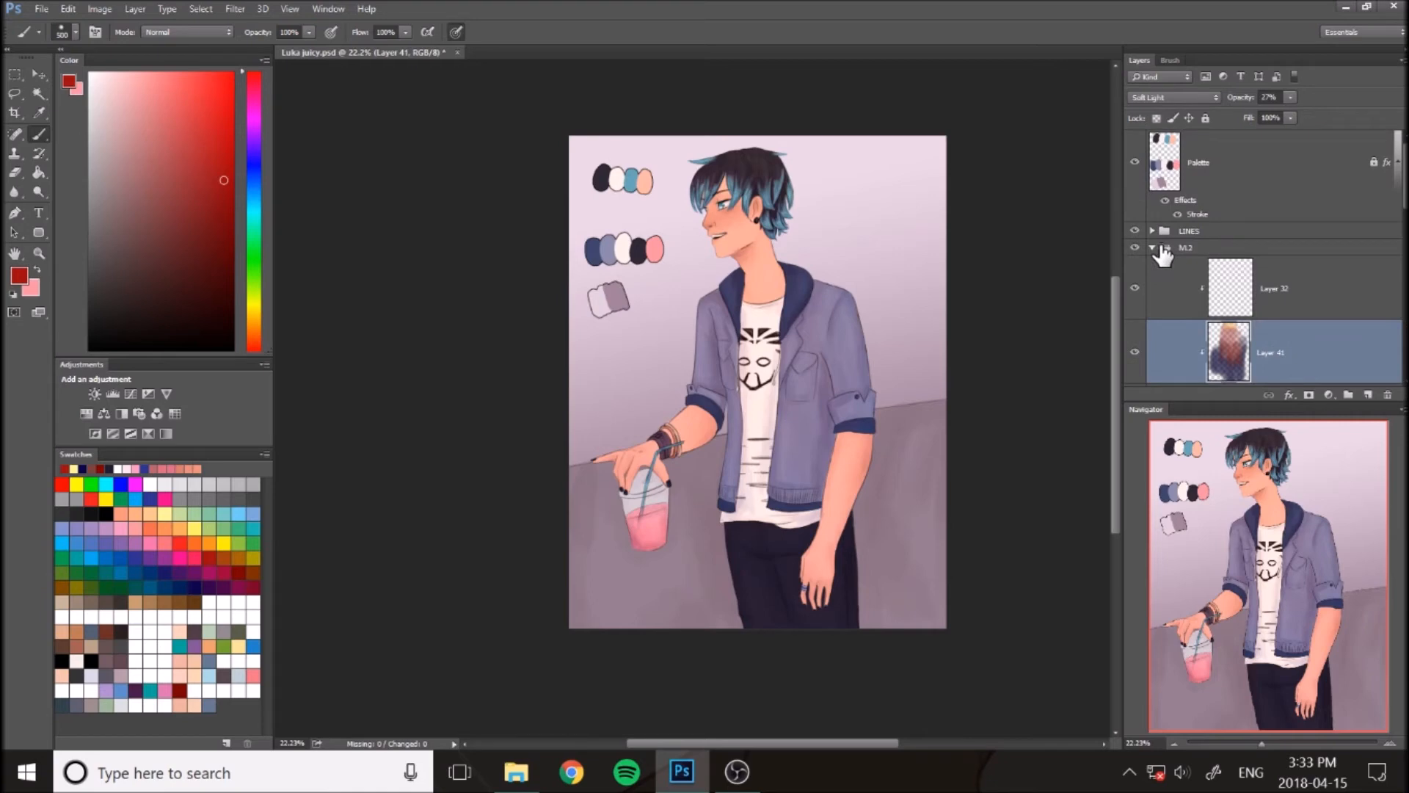
left_click(1154, 249)
left_click(1348, 395)
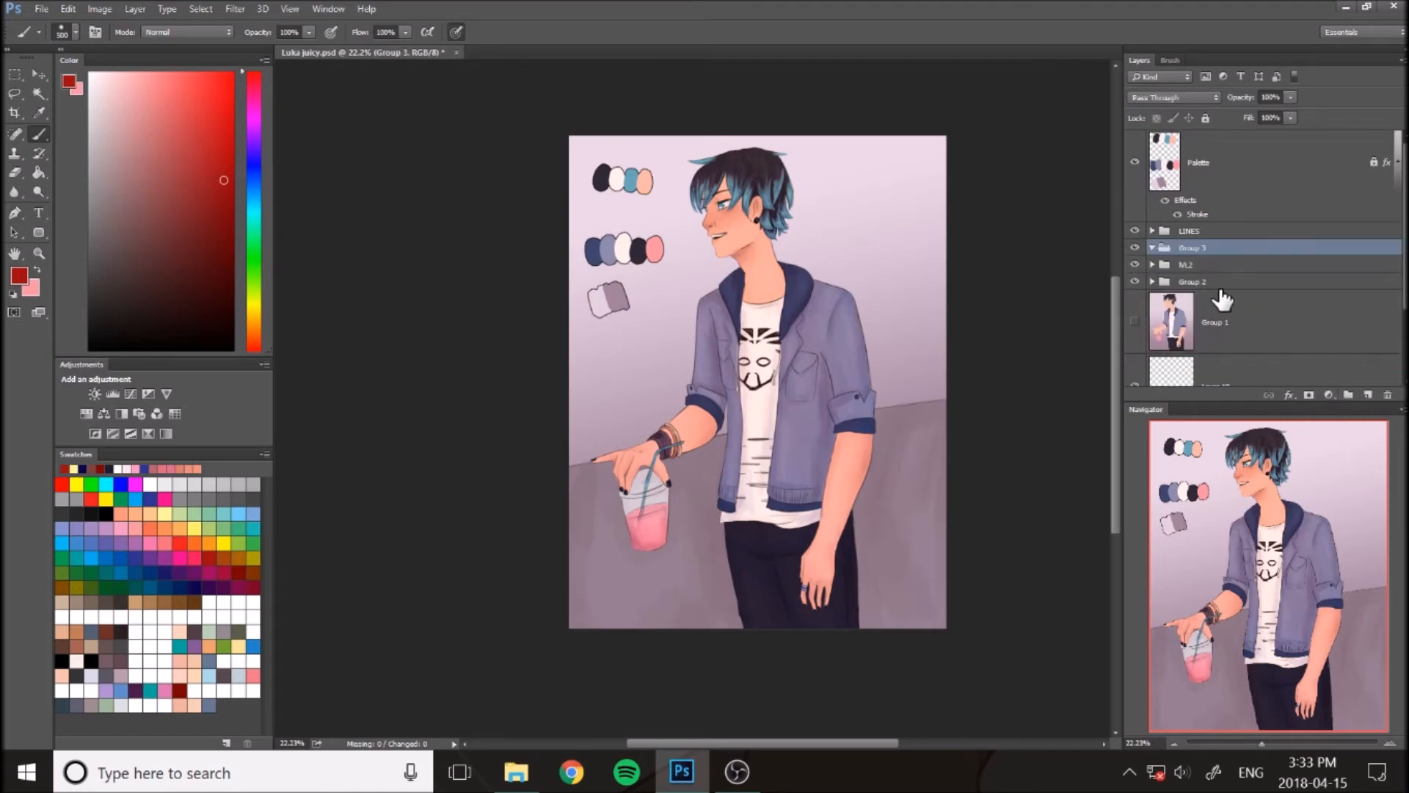
left_click_drag(1202, 247, 1219, 259)
left_click(1182, 218)
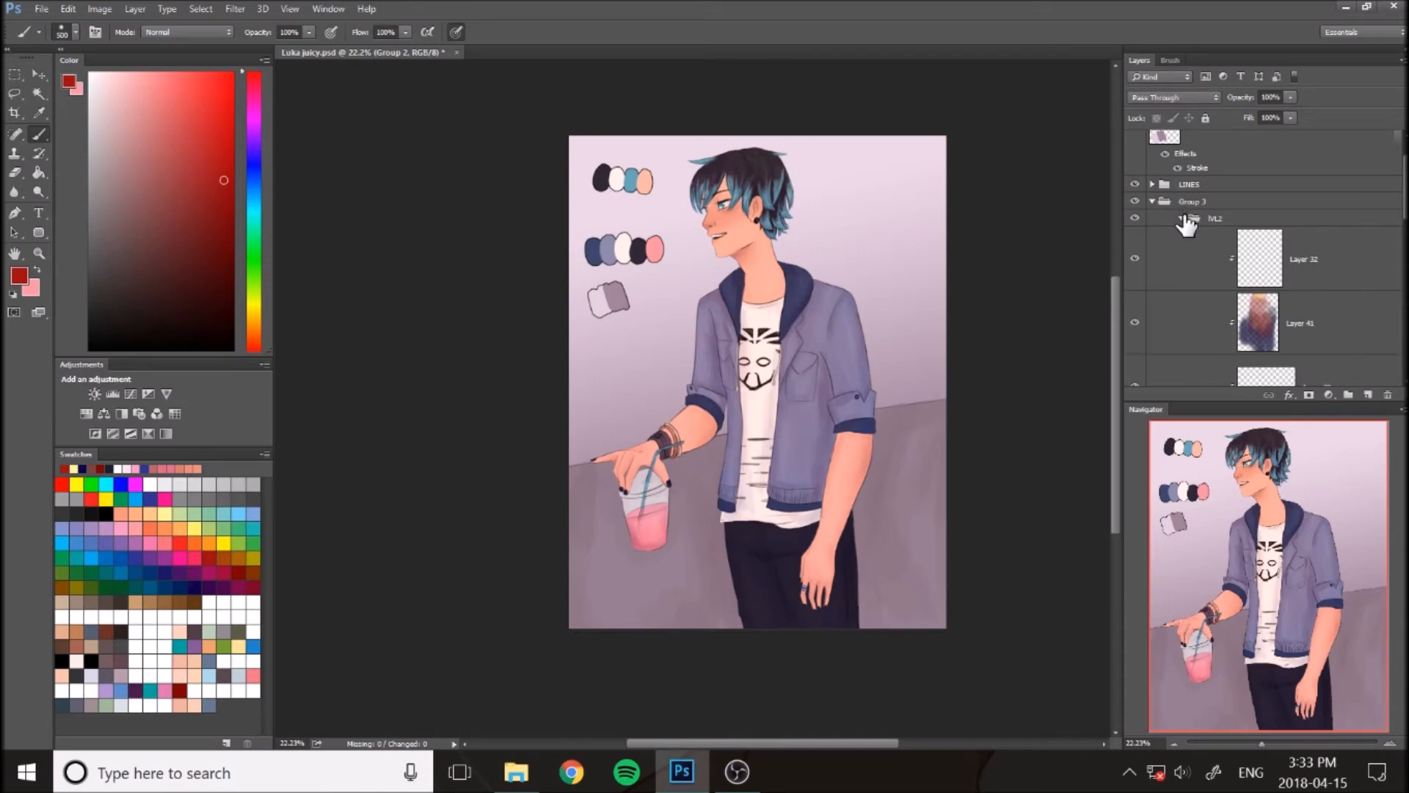
left_click(1182, 218)
left_click(1193, 201)
left_click(1152, 201)
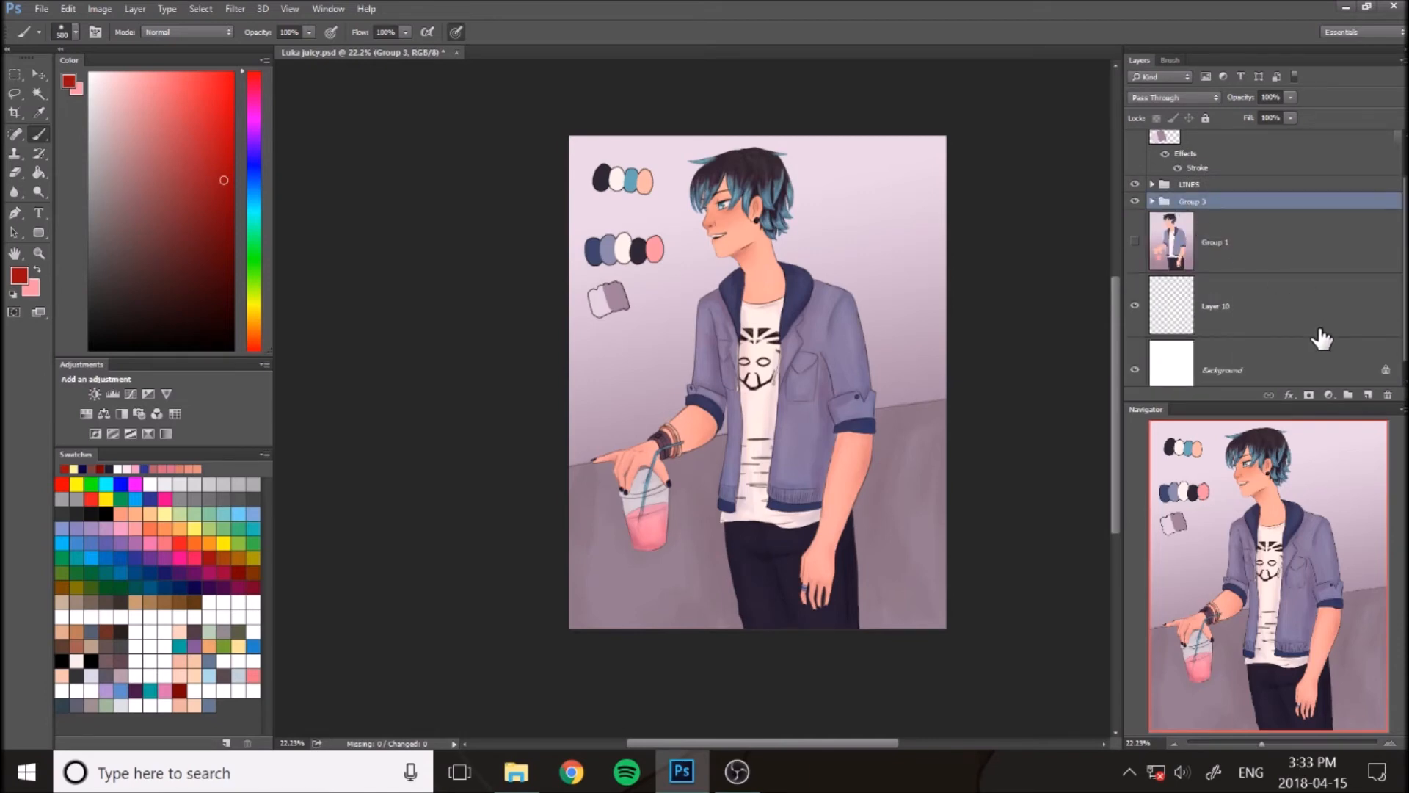
Wrap Group 3 in another new group and add a layer inside it, clipped to Group 3
scroll(1211, 228, "down", 1)
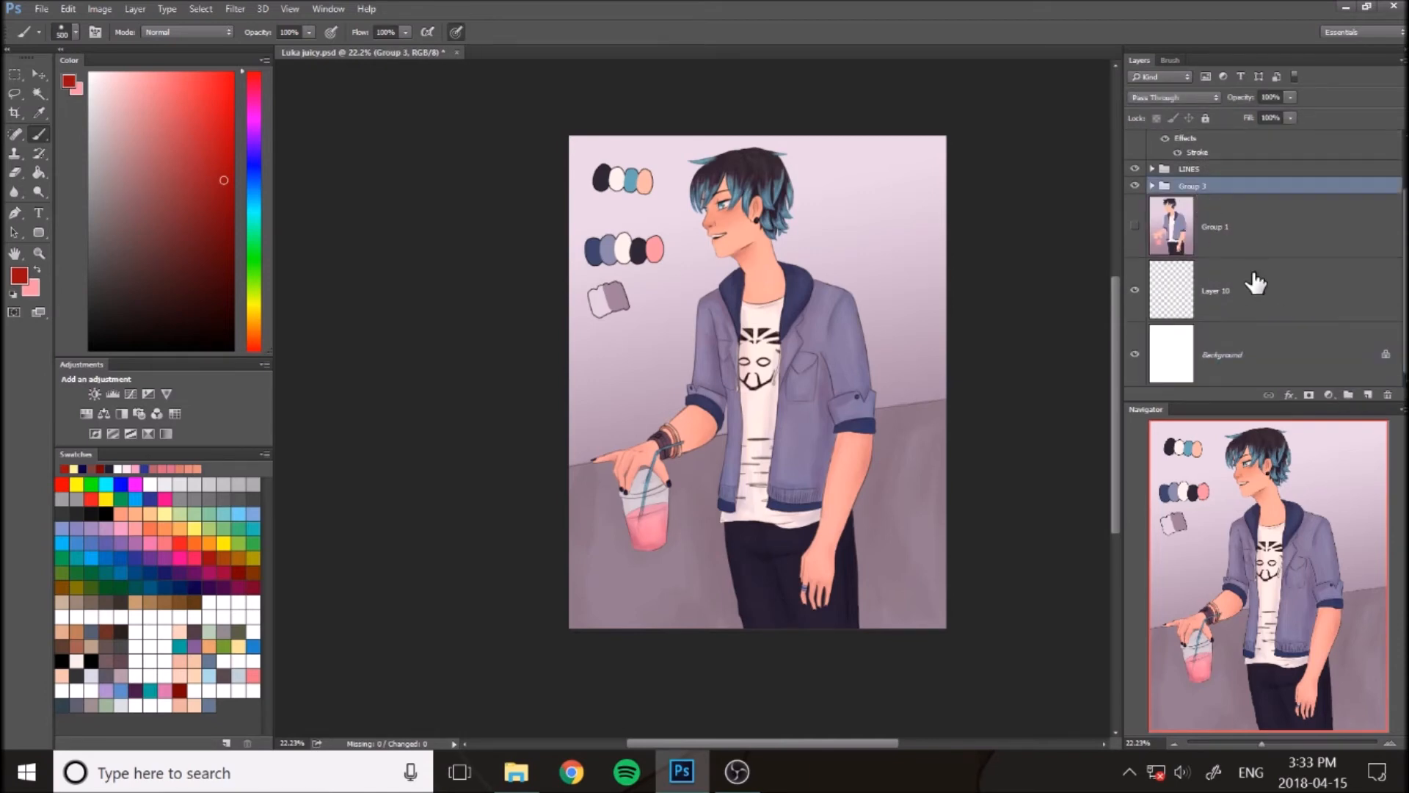
left_click(1348, 393)
left_click_drag(1185, 266, 1189, 249)
left_click(1367, 394)
right_click(1248, 229)
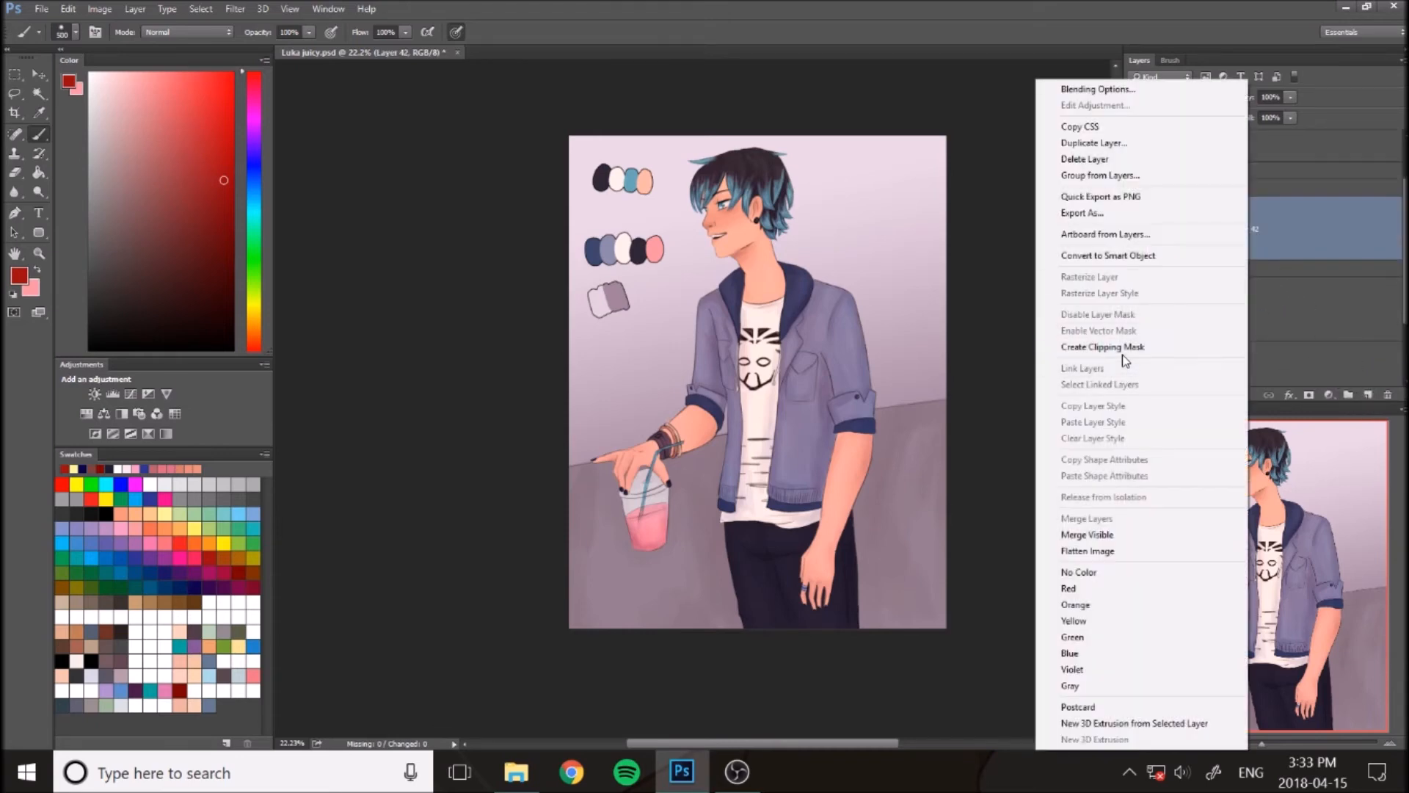
left_click(1123, 364)
Splatter white specks across the figure and background with a large speckle brush, and set the layer to Overlay at reduced opacity
left_click(90, 72)
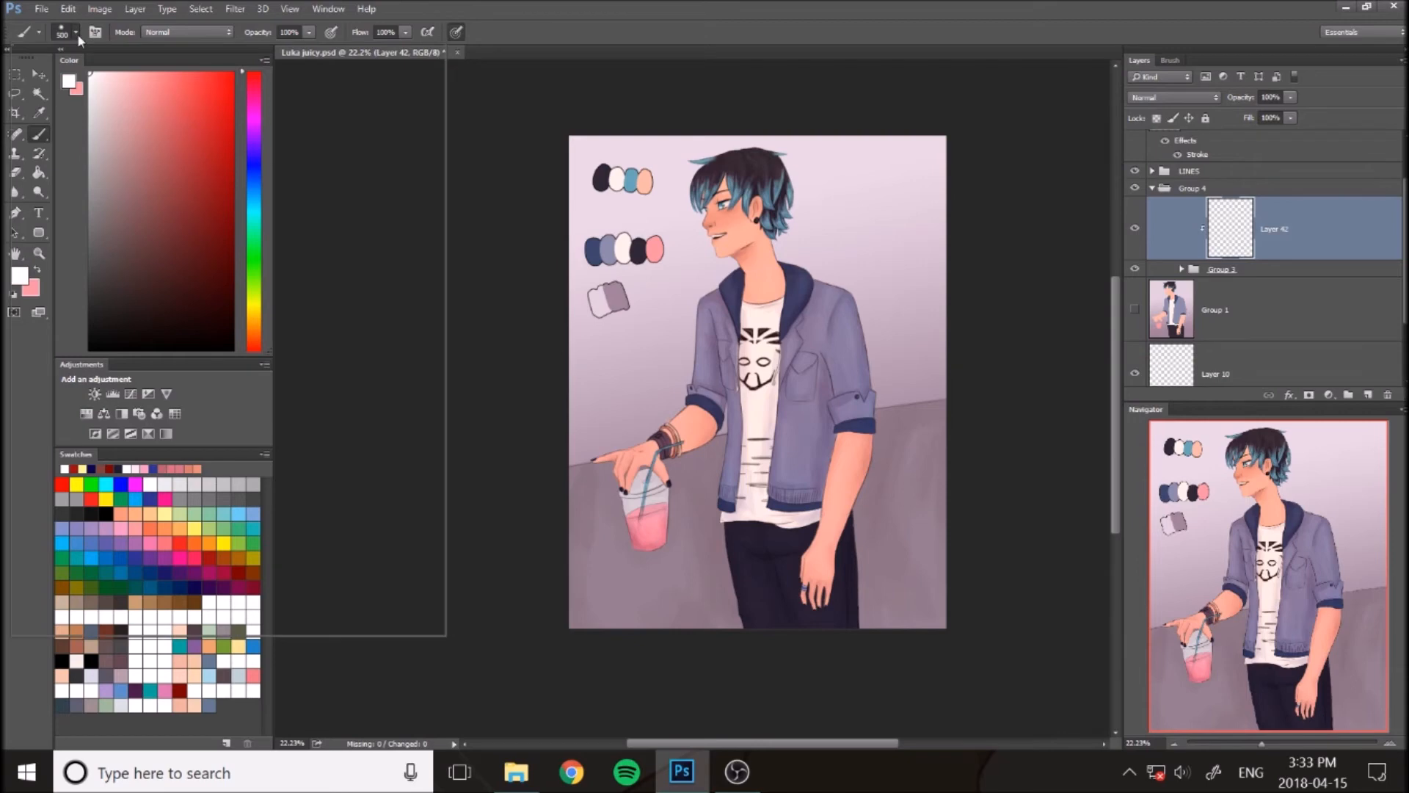
left_click(75, 32)
double_click(110, 220)
mouse_move(688, 375)
left_mouse_down()
mouse_move(614, 525)
mouse_move(774, 575)
mouse_move(851, 206)
left_mouse_up()
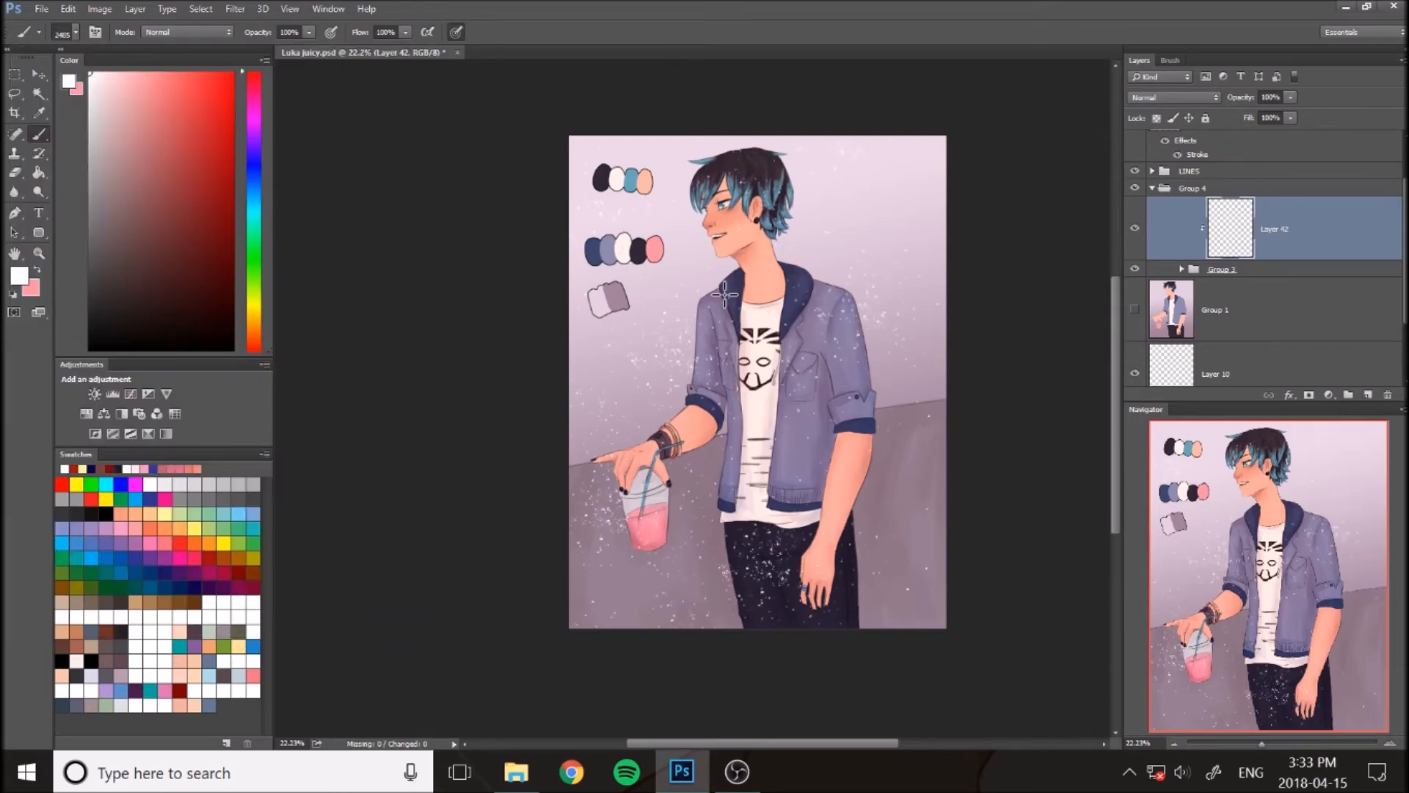
left_click(1167, 97)
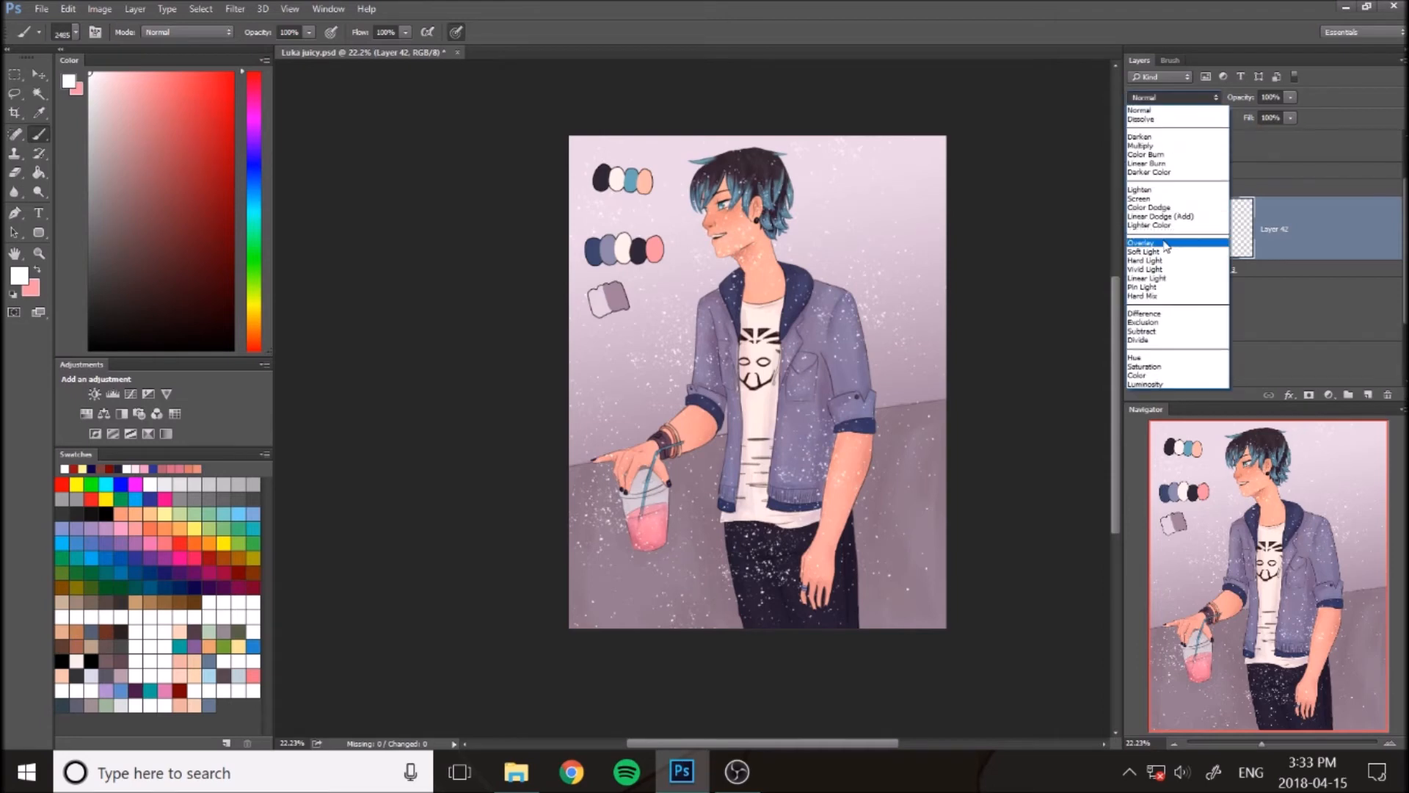
left_click(1163, 233)
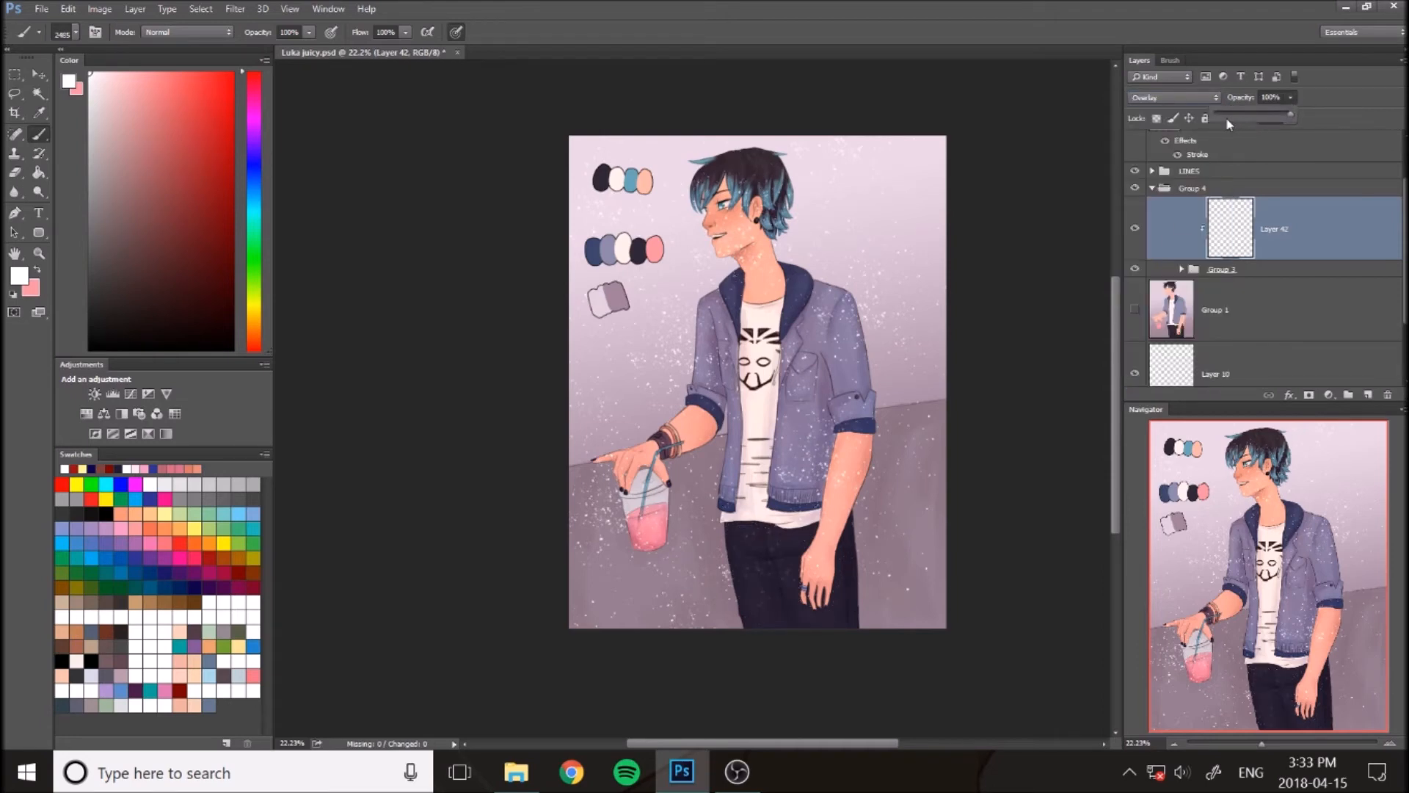
left_click_drag(1223, 116, 1223, 123)
Splatter black specks on a new layer above Layer 42, blend it as Overlay at reduced opacity, and save the document
left_click(1368, 395)
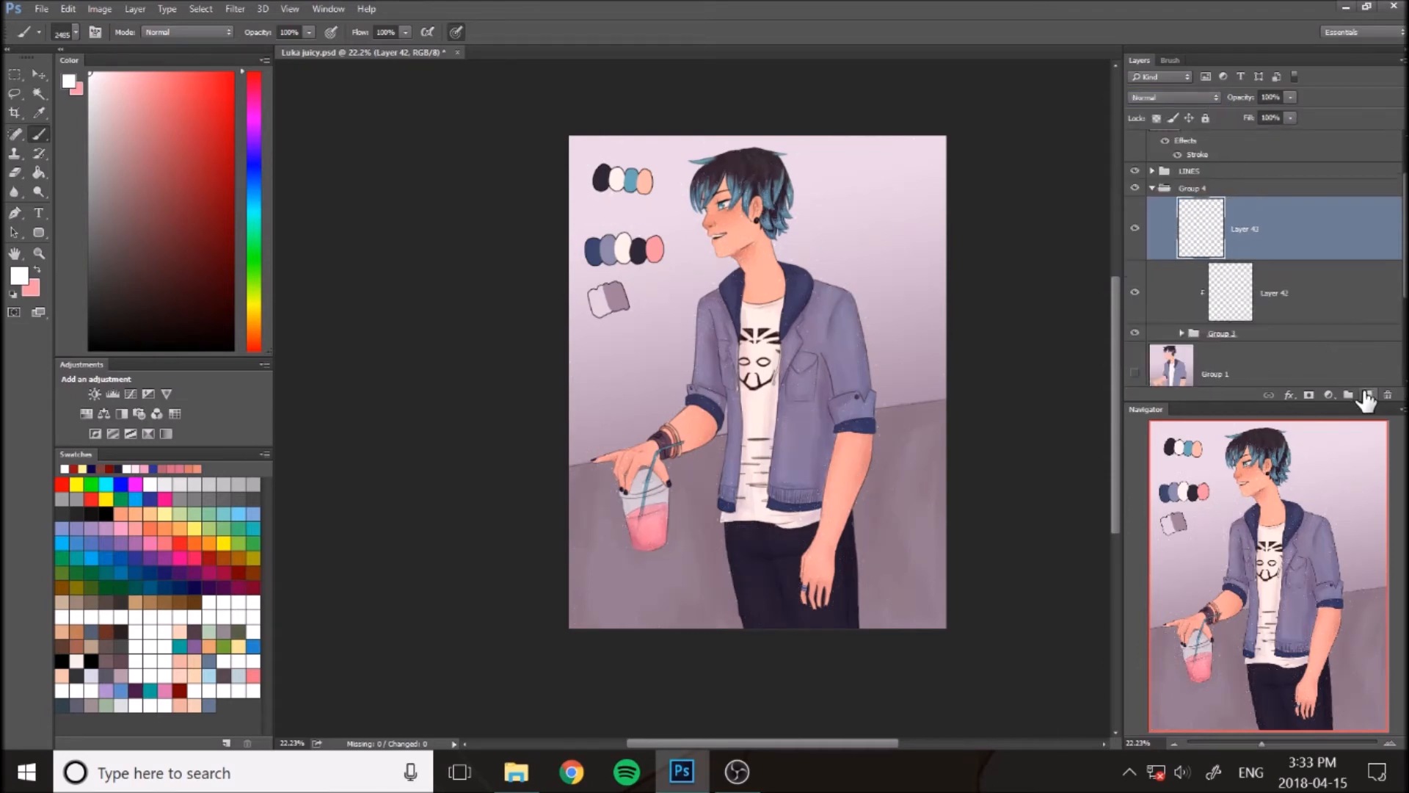
left_click_drag(168, 274, 331, 377)
mouse_move(679, 191)
left_mouse_down()
mouse_move(695, 224)
mouse_move(692, 344)
mouse_move(991, 510)
mouse_move(856, 293)
mouse_move(997, 365)
left_mouse_up()
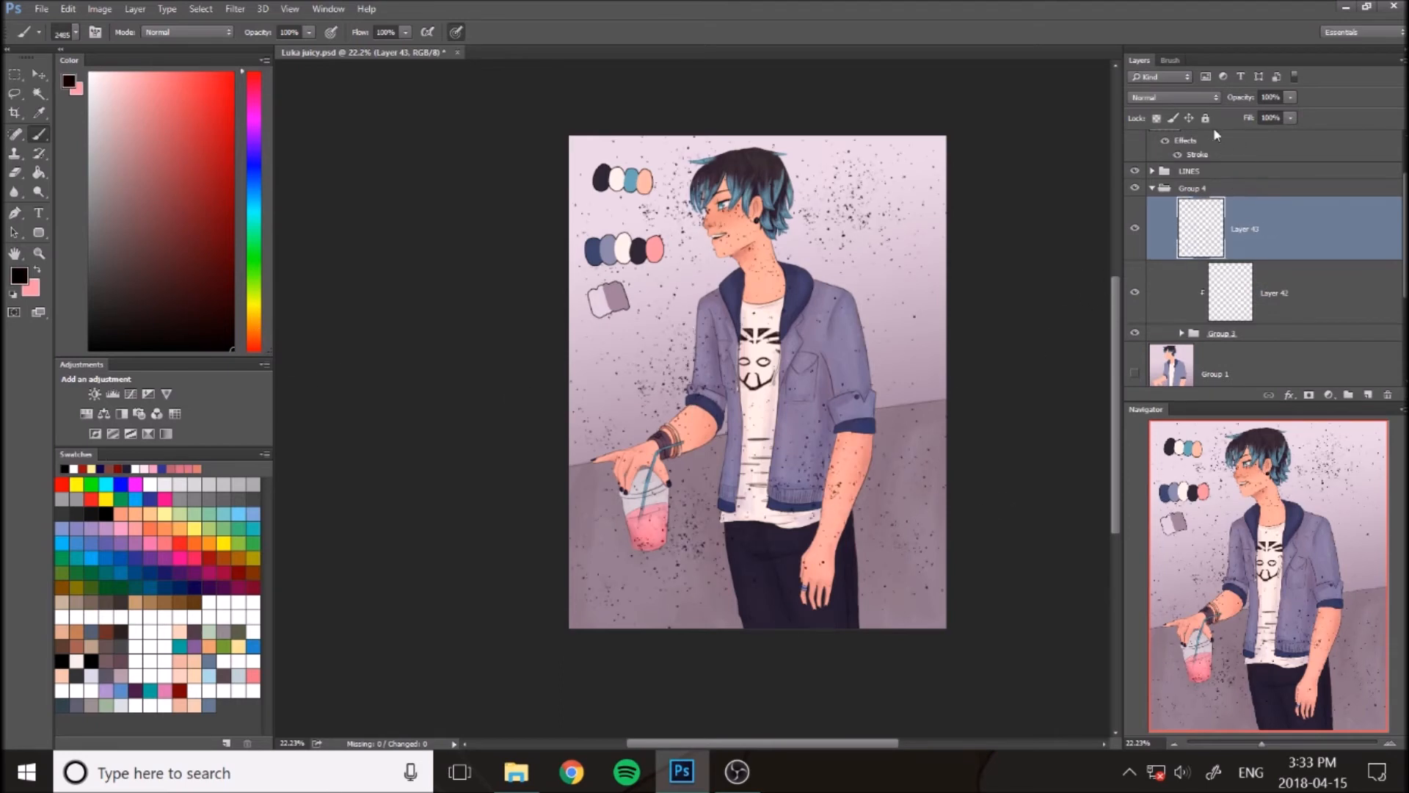
left_click(1175, 97)
left_click(1157, 244)
left_click(1286, 97)
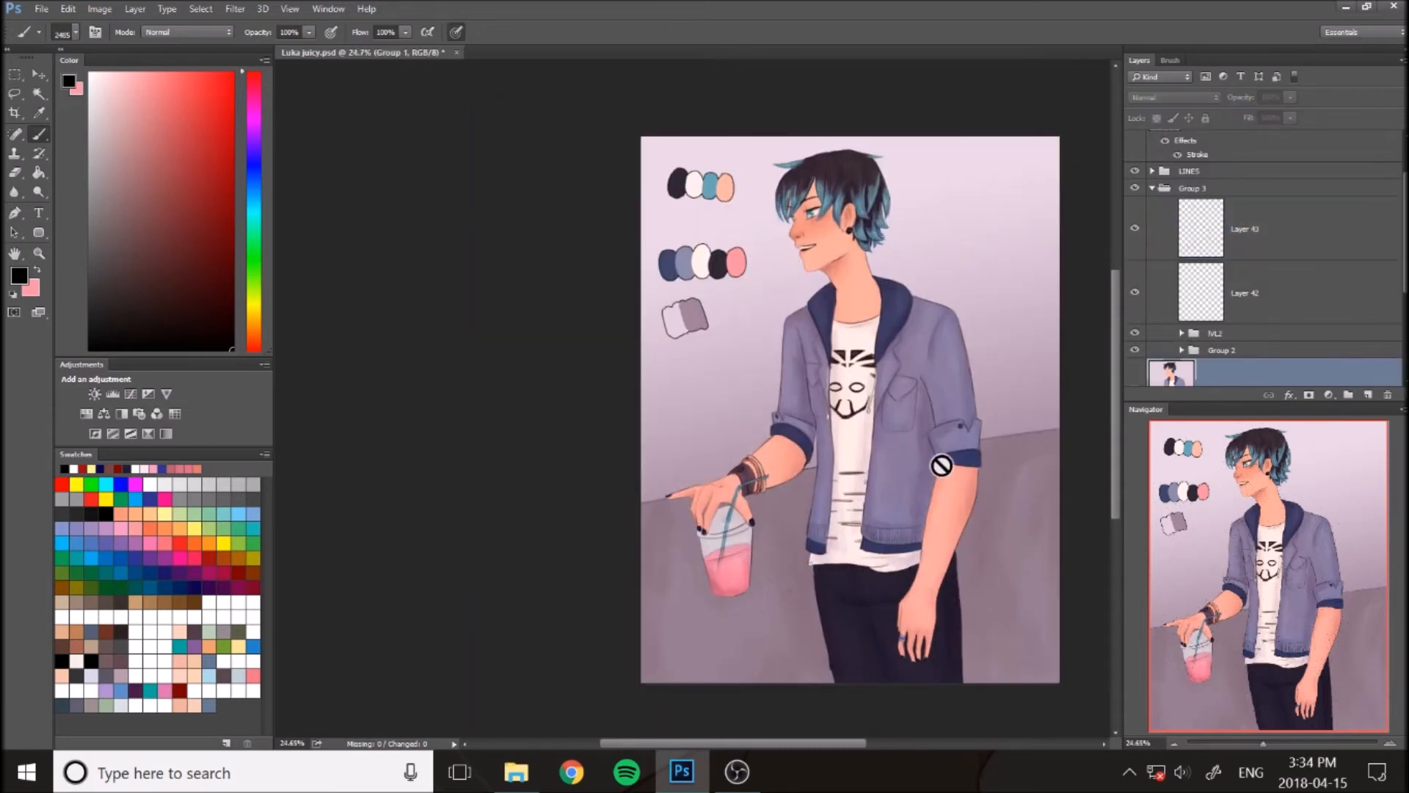
key("ctrl+s")
Compare the earlier flattened Group 1 picture with the current Group 3 artwork by switching their visibility
left_click(1136, 376)
left_click(1135, 376)
left_click(1166, 188)
left_click(1135, 188)
left_click(1135, 189)
left_click(1135, 228)
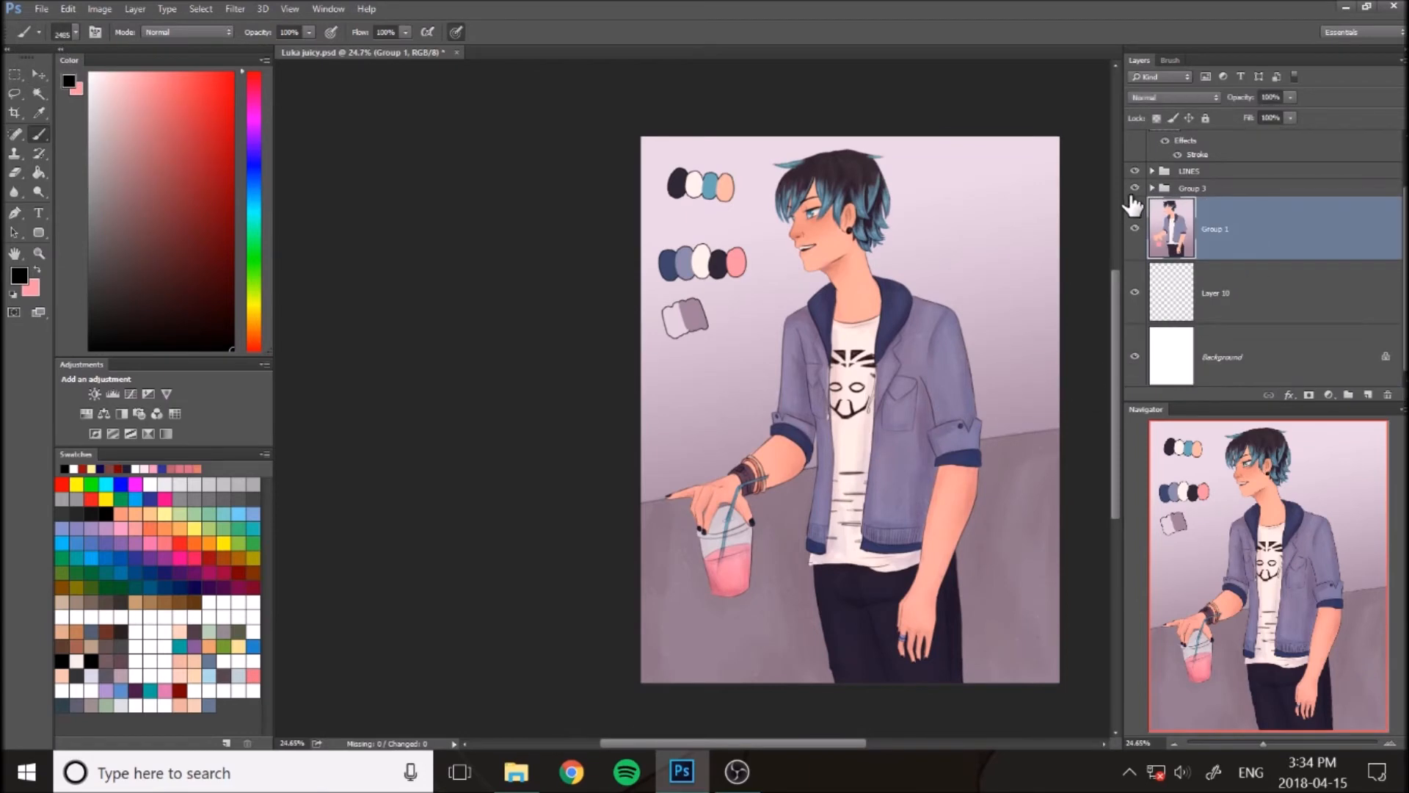
left_click(1134, 188)
left_click(1135, 188)
left_click(1135, 189)
left_click(1135, 189)
left_click(1135, 229)
scroll(1145, 242, "up", 1)
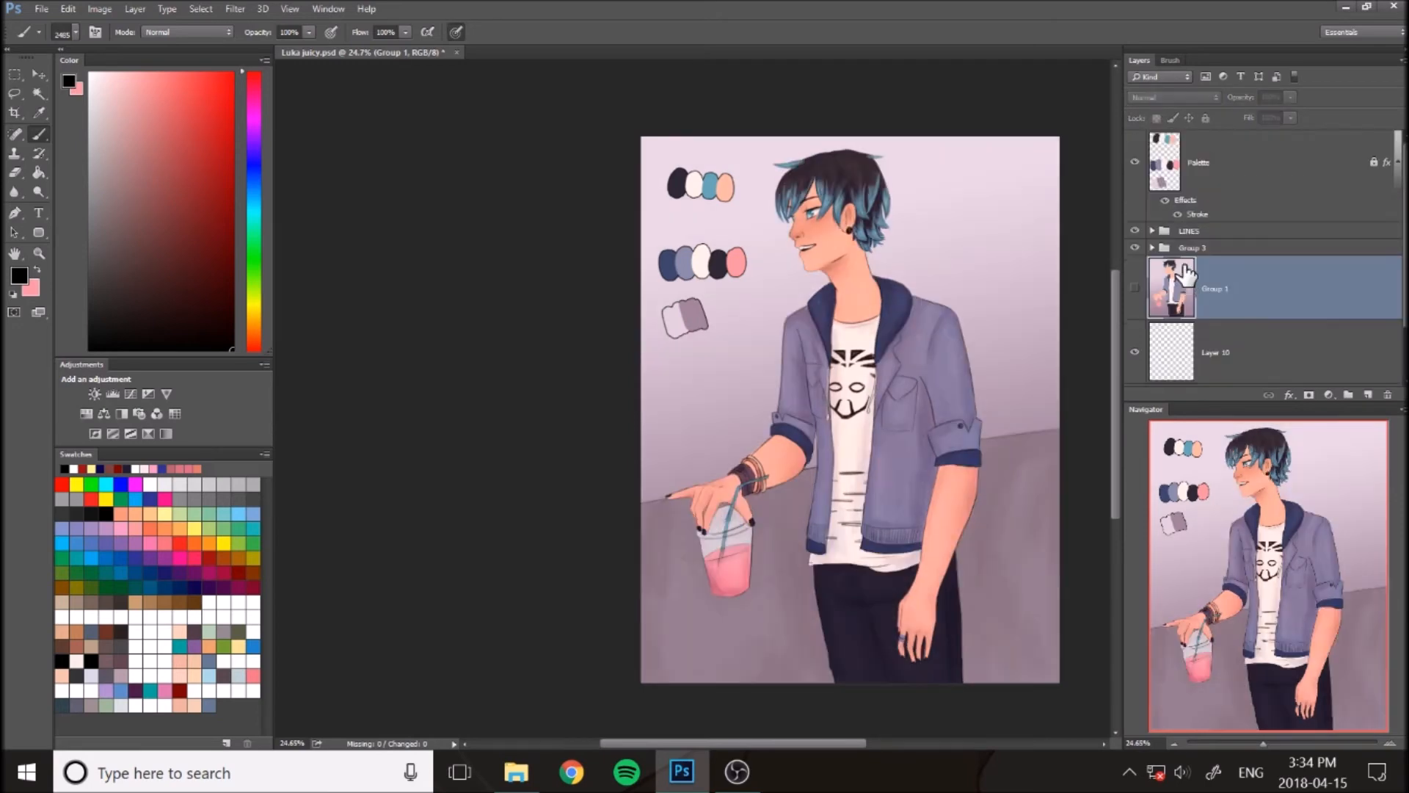
Open the LINES group and fill the clipped color layer, Layer 8, with very dark red using the Paint Bucket
left_click(1153, 231)
left_click(1135, 335)
scroll(984, 437, "up", 2)
left_click(1251, 335)
left_click(1174, 97)
key("Escape")
scroll(1291, 337, "down", 2)
left_click(1266, 315)
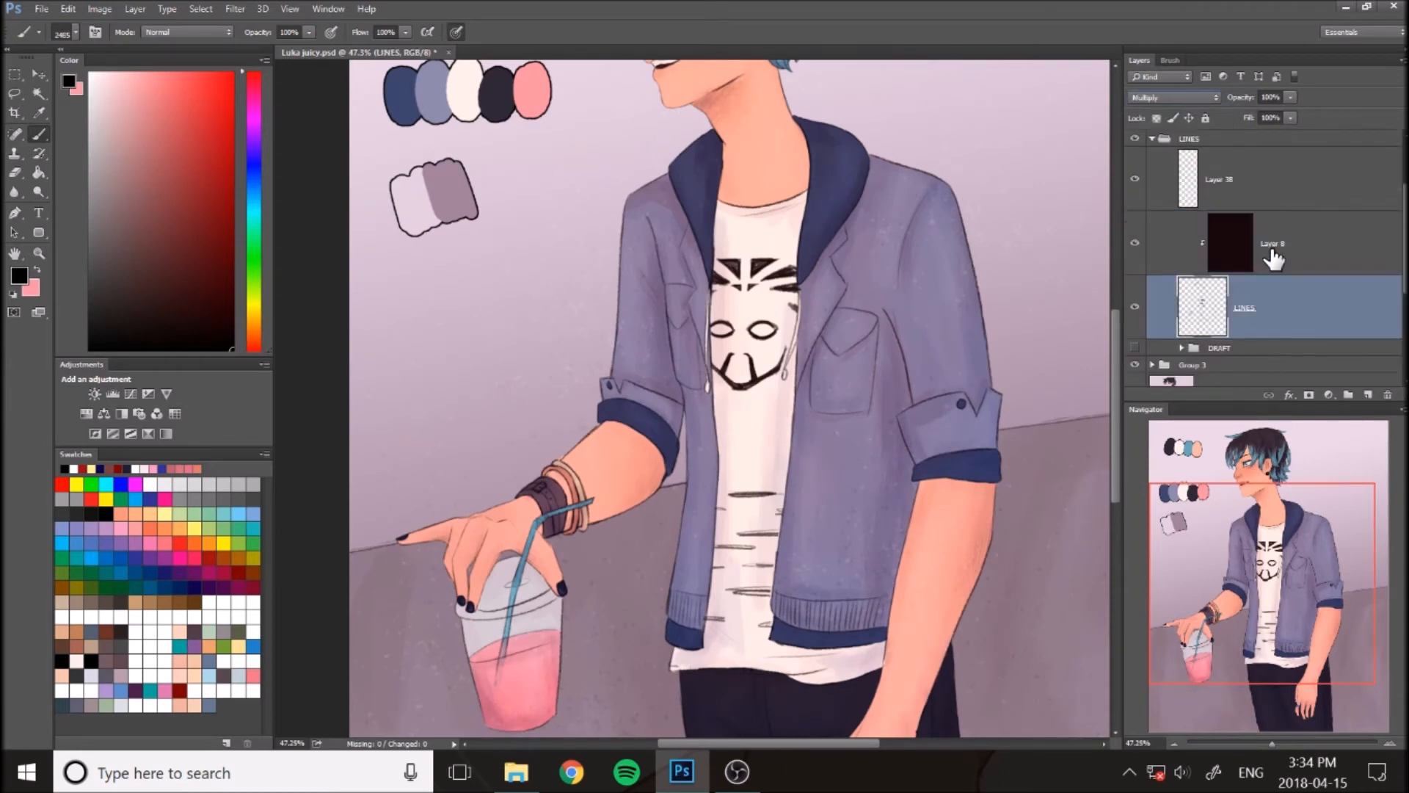
left_click(1273, 258)
scroll(1273, 259, "up", 2)
left_click(227, 298)
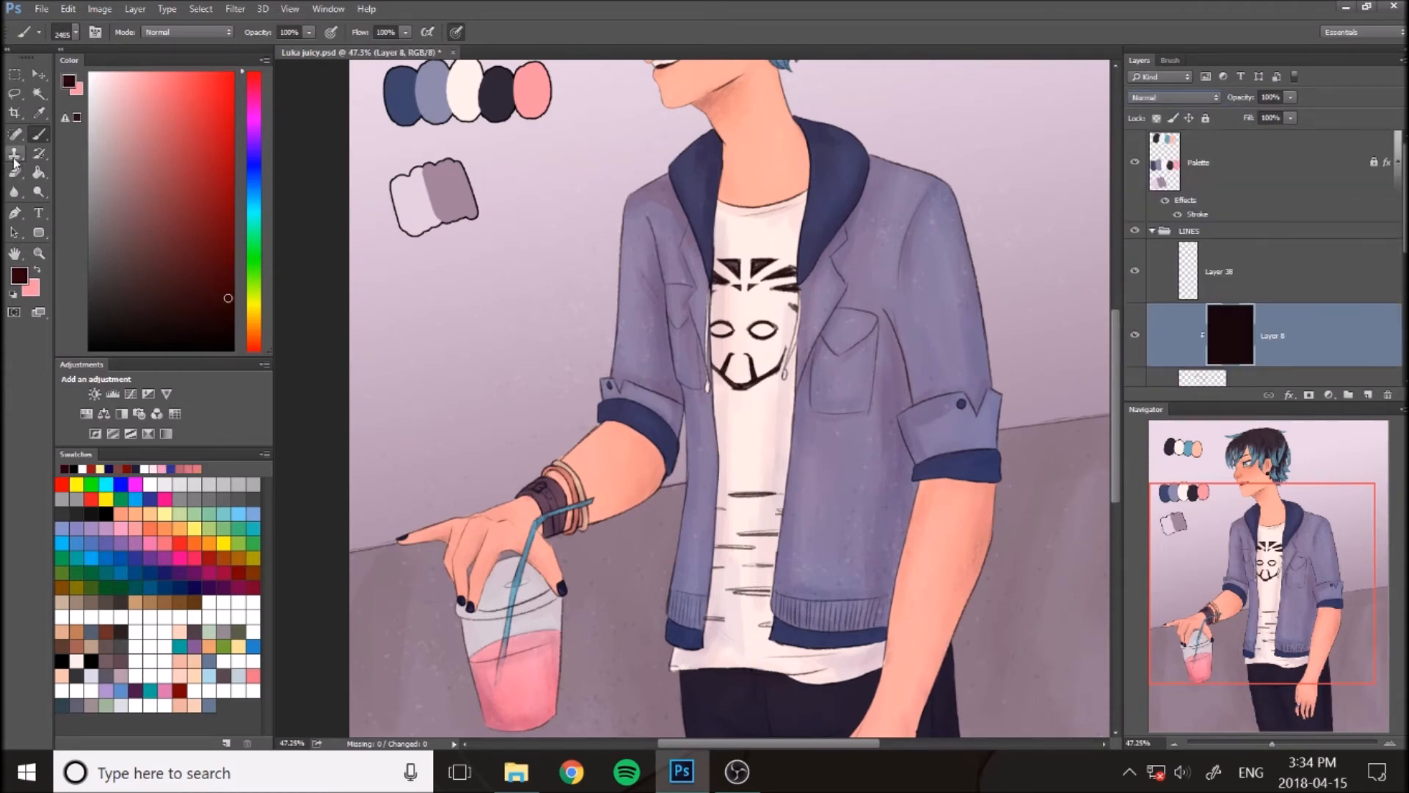
key("g")
scroll(732, 323, "down", 2)
scroll(732, 323, "up", 1)
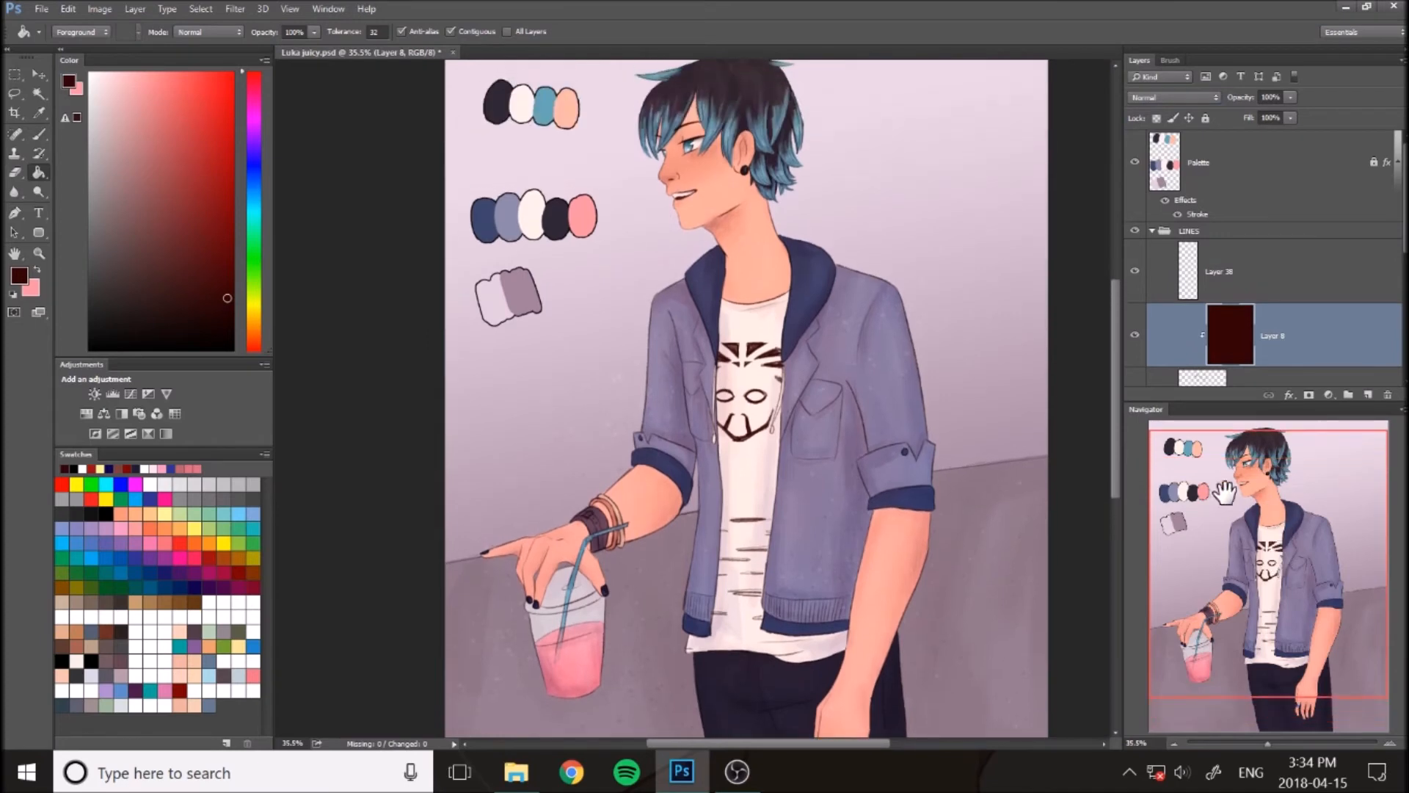
Try dark purple and dark magenta as line art colors by refilling Layer 8
left_click_drag(255, 150, 255, 127)
left_click(185, 263)
left_click(192, 310)
left_click(643, 402)
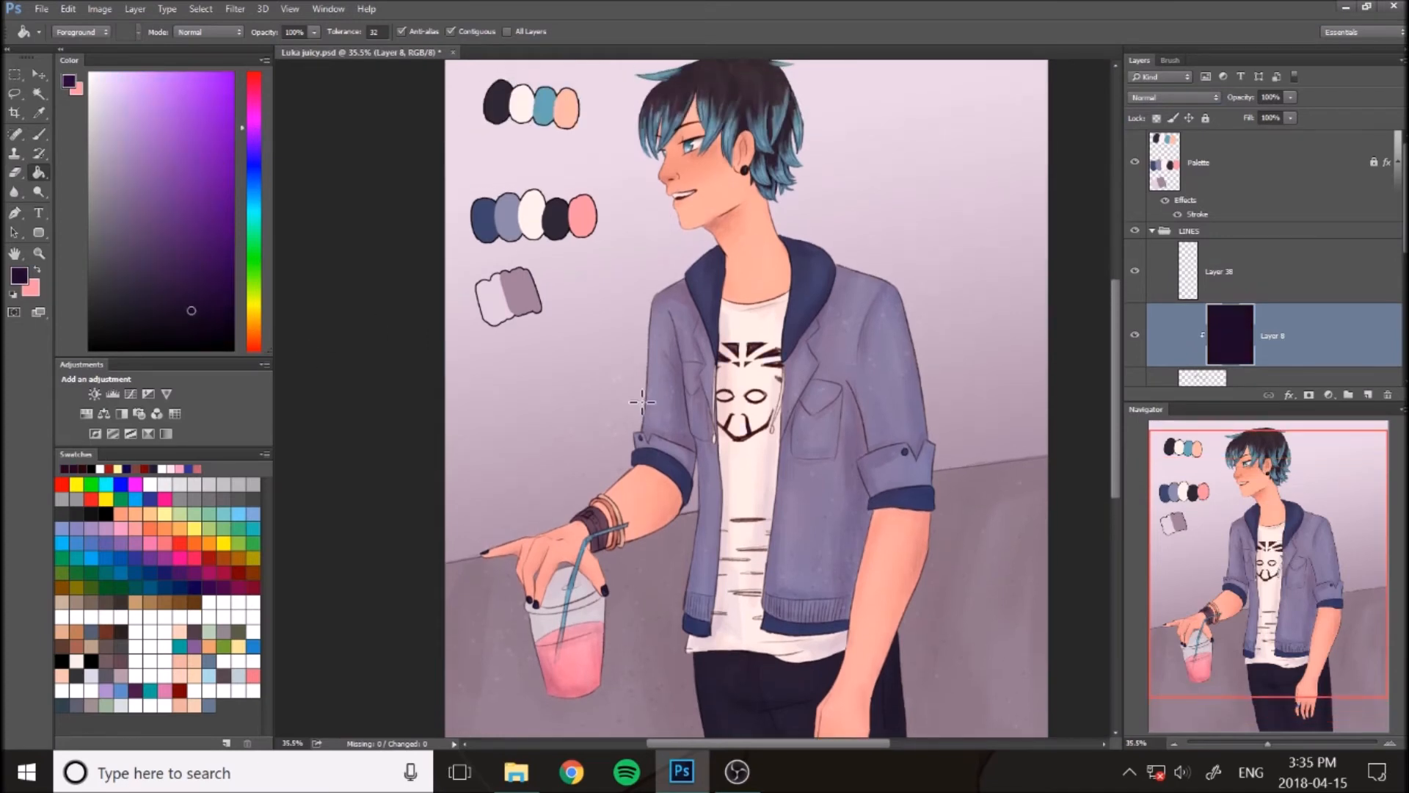
left_click(254, 97)
left_click(228, 287)
left_click(704, 301)
Compare the line art with the Layer 8 color shown and hidden
scroll(704, 301, "up", 2)
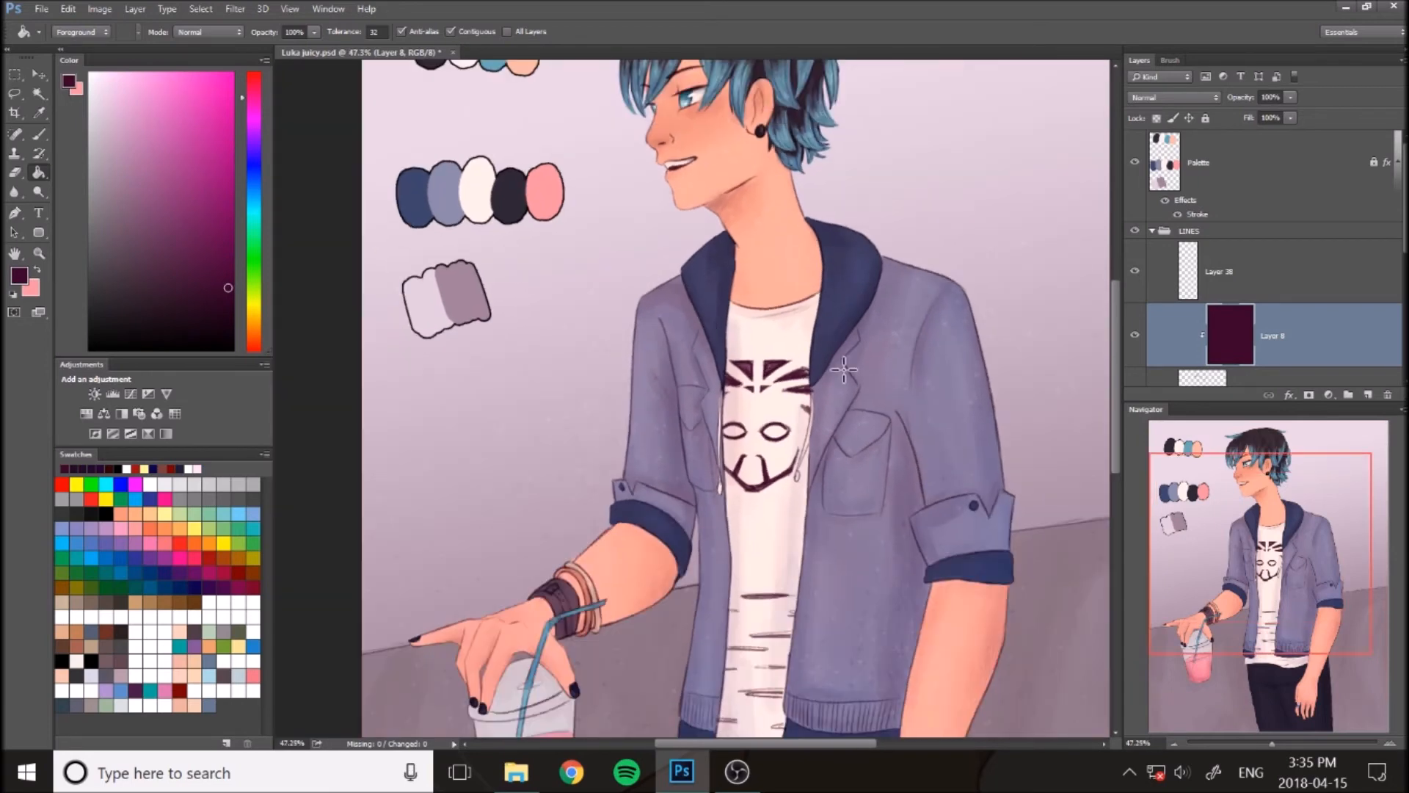
scroll(952, 367, "down", 2)
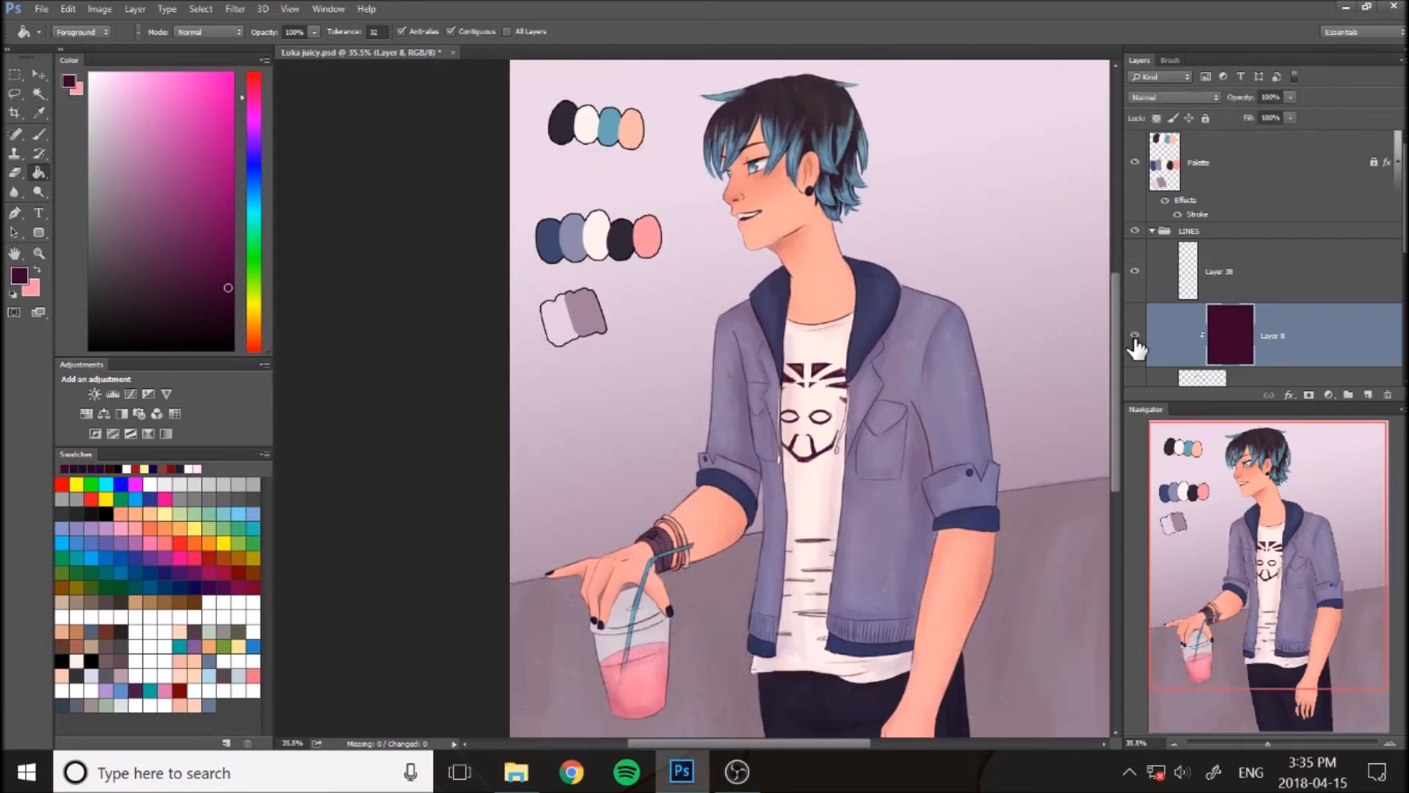
left_click(1133, 338)
left_click(1134, 336)
left_click(1134, 336)
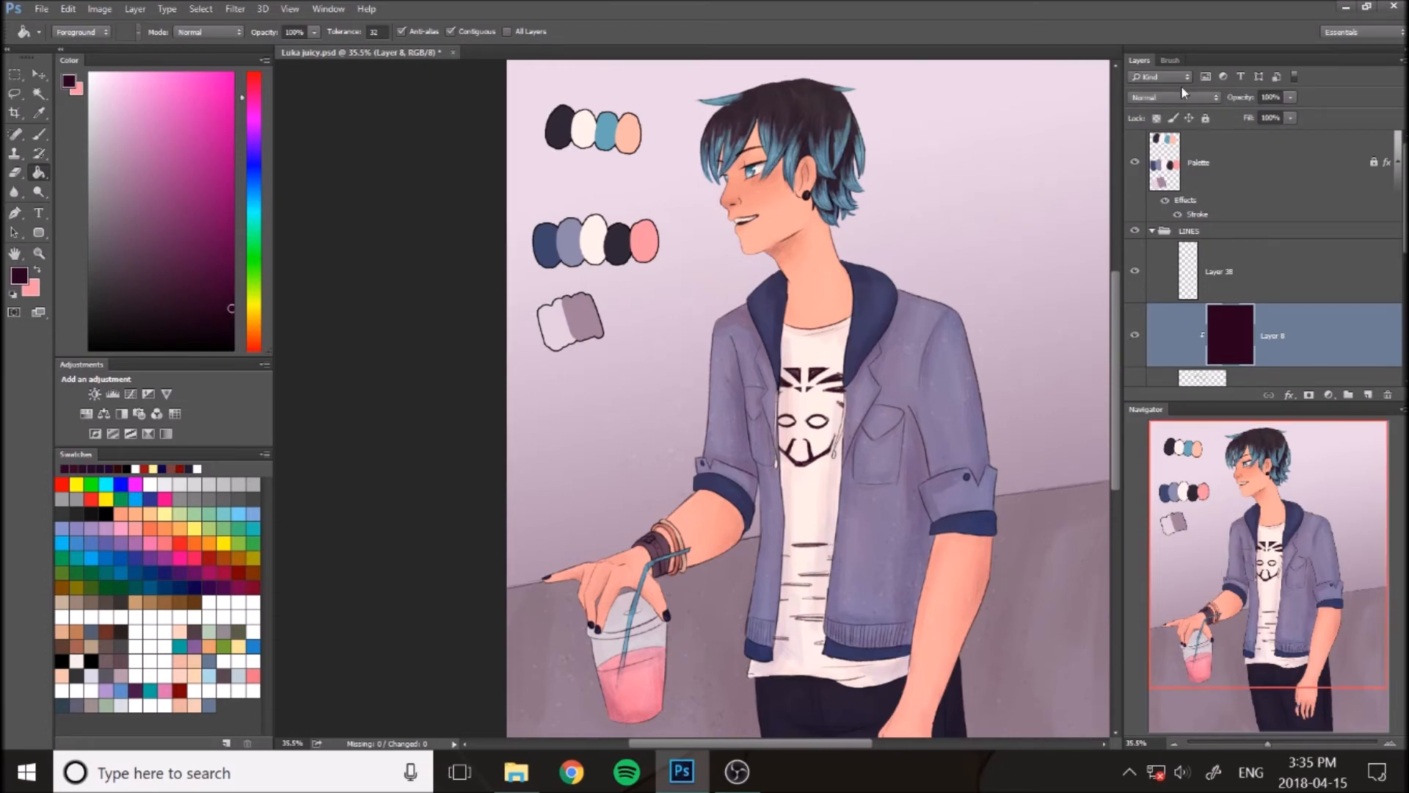
scroll(1196, 380, "down", 2)
left_click(1296, 300)
left_click(1276, 250)
left_click(1271, 316)
left_click(1274, 253)
Try brighter magenta tones for the line art on Layer 8 while inspecting the lines around the face
scroll(874, 285, "up", 5)
left_click_drag(1214, 555, 1211, 490)
left_click_drag(668, 258, 984, 365)
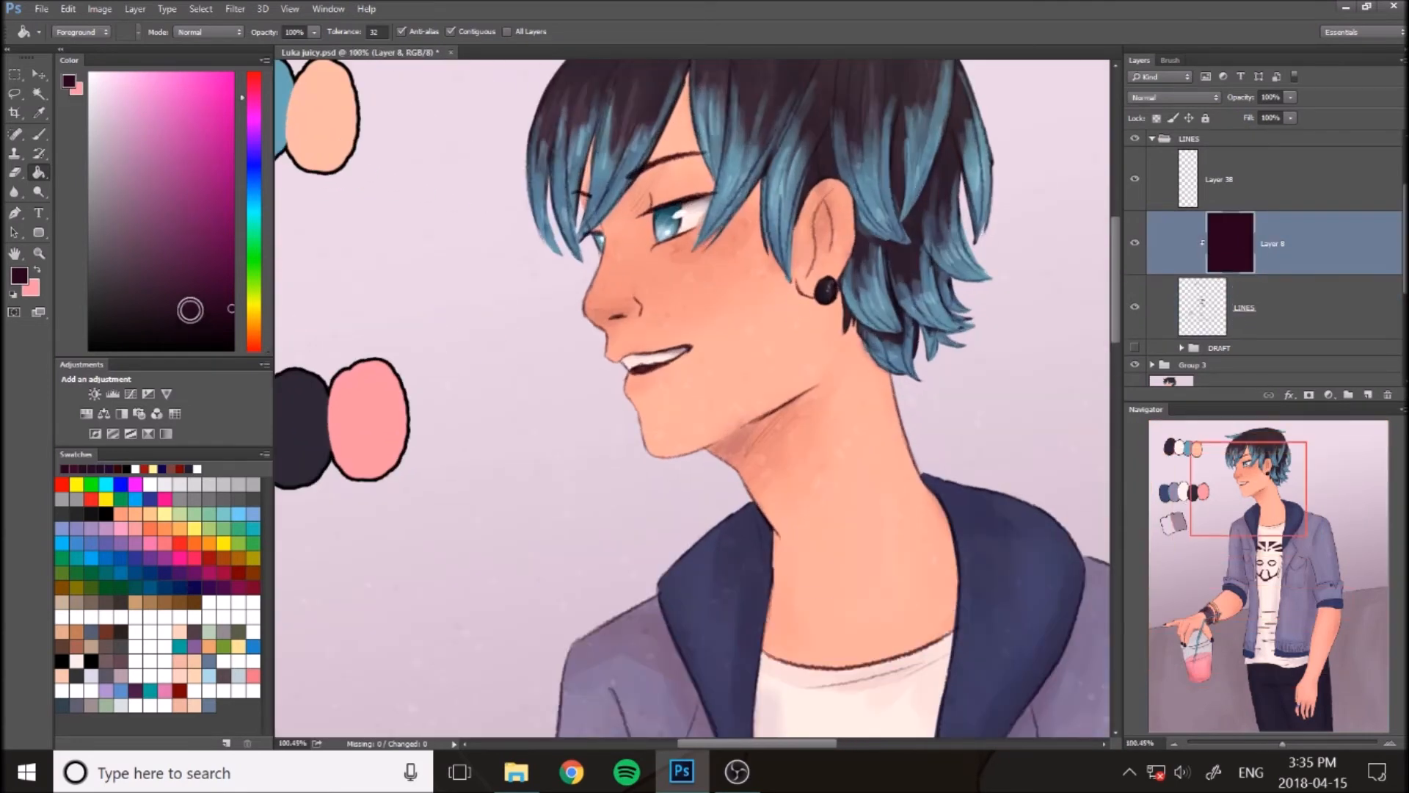
left_click(232, 281)
left_click(549, 331)
left_click_drag(223, 194, 205, 183)
left_click(503, 306)
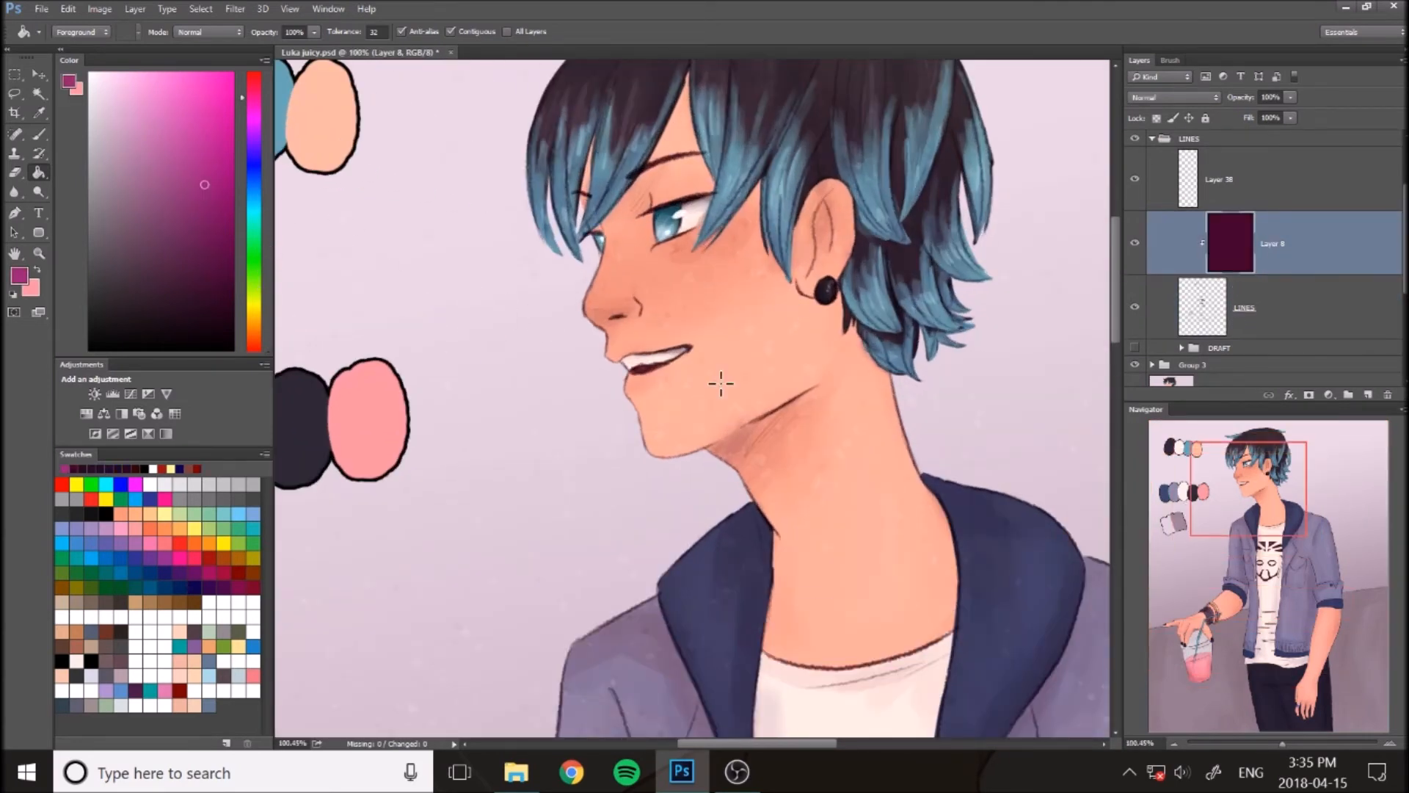
left_click_drag(409, 342, 293, 330)
left_click_drag(207, 240, 232, 279)
left_click(507, 316)
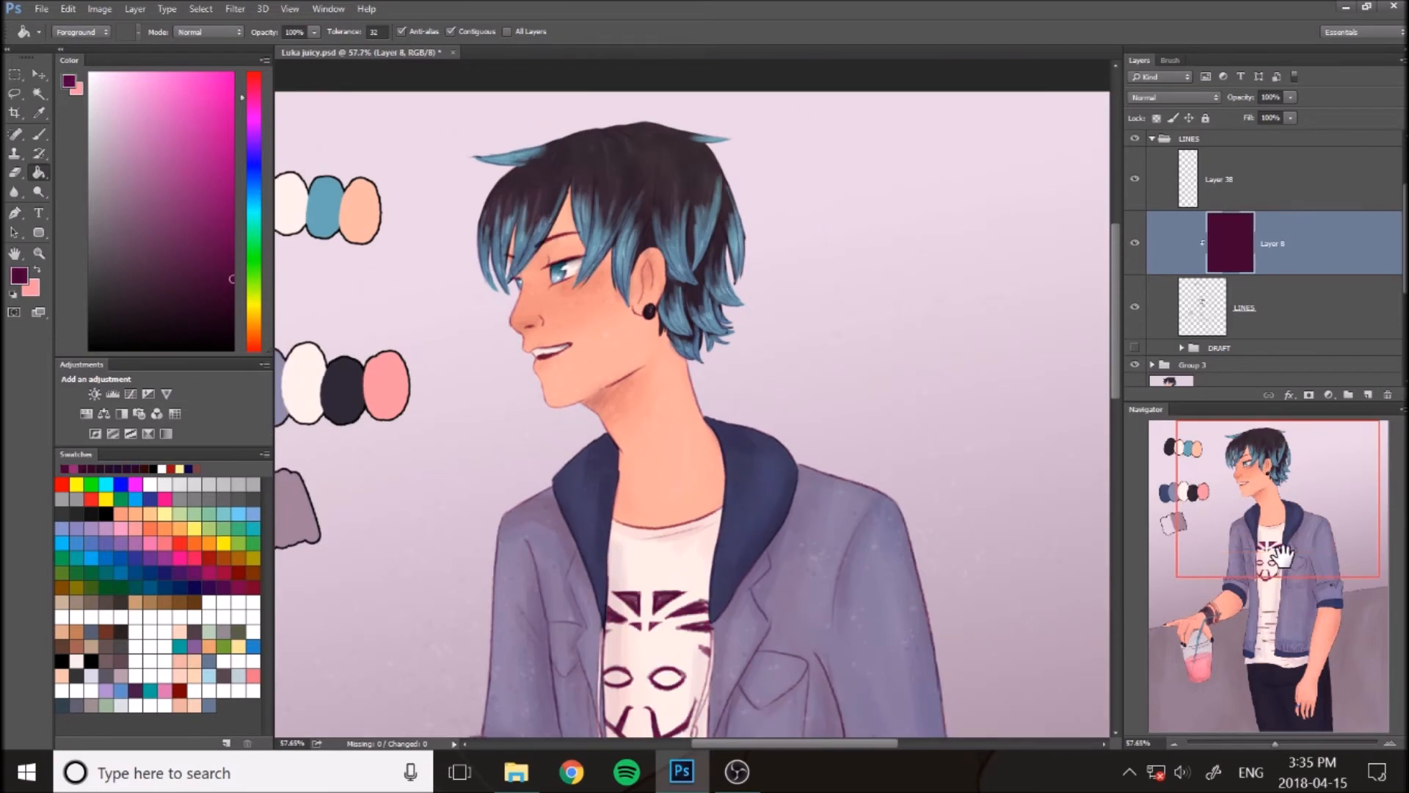
Fill Layer 8 with a very dark plum as the line art color, and check it by toggling the layer's visibility
left_click_drag(1268, 566, 1242, 610)
left_click_drag(623, 602, 527, 596)
left_click_drag(1212, 571, 1206, 600)
left_click_drag(201, 242, 229, 298)
left_click(1136, 245)
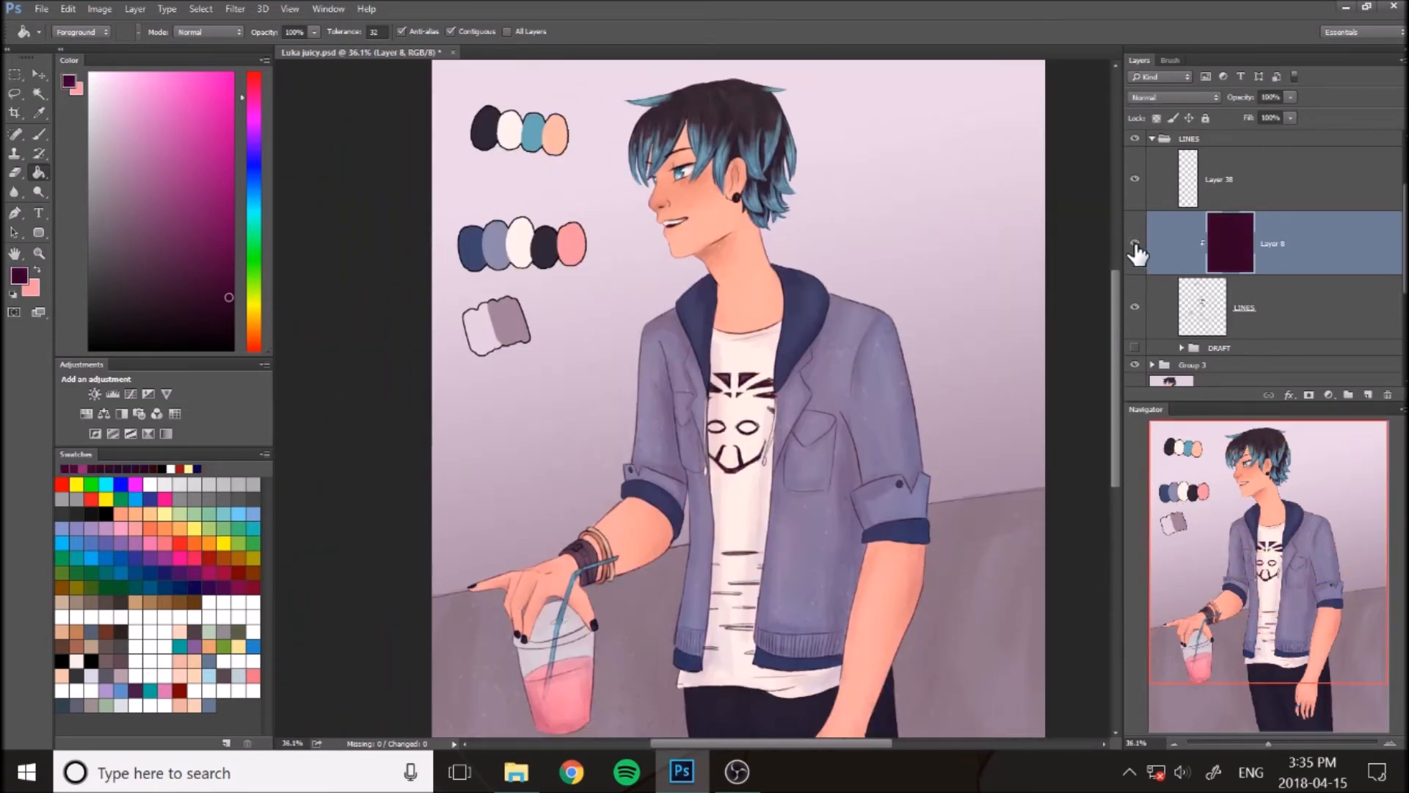
Place the collapsed LINES group and Group 3 inside a new group, and check the painting with the lines hidden and shown
scroll(1174, 257, "up", 3)
left_click(1152, 231)
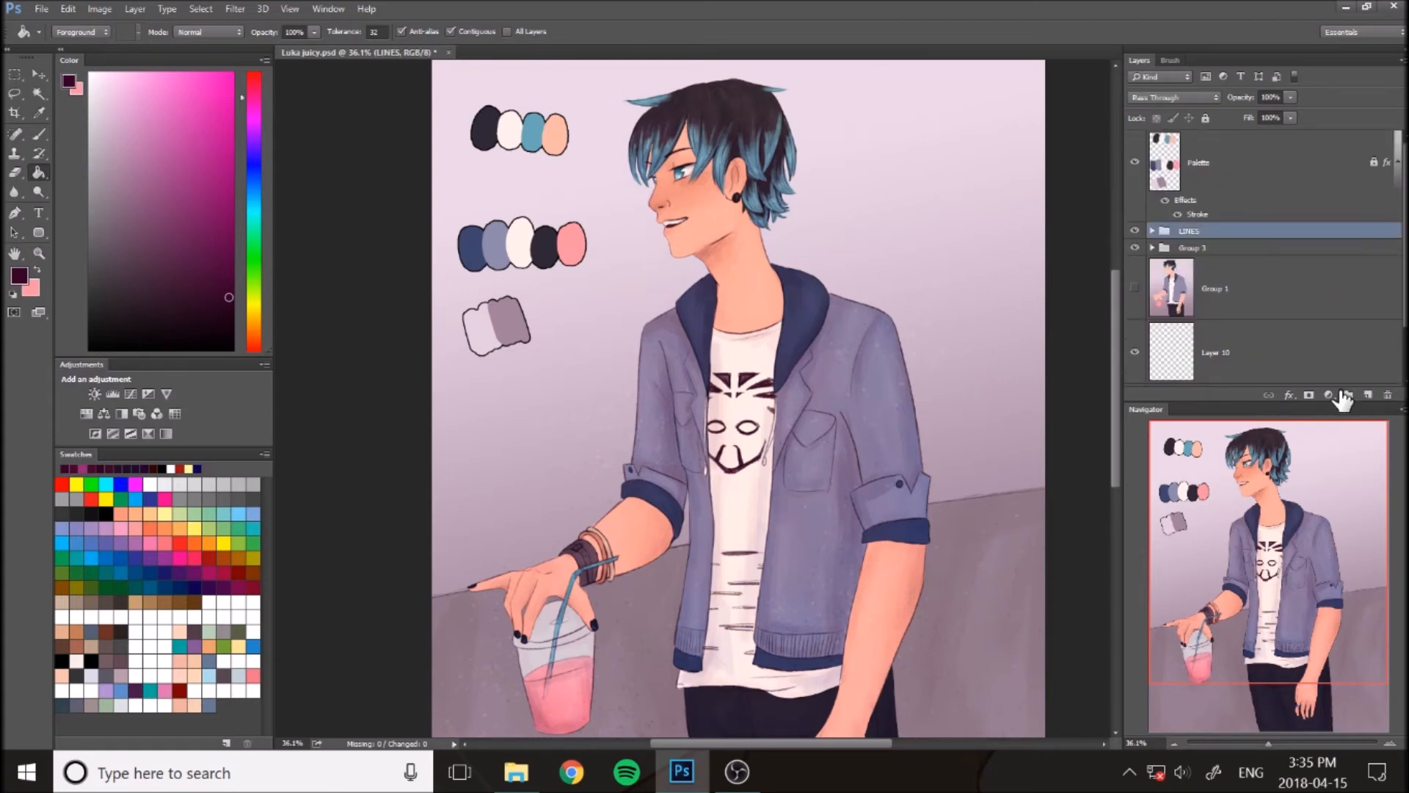
left_click(1348, 395)
left_click_drag(1222, 250, 1205, 232)
mouse_move(1212, 265)
left_mouse_down()
mouse_move(1208, 252)
mouse_move(1220, 258)
left_mouse_up()
key("ctrl+z")
left_click(1136, 235)
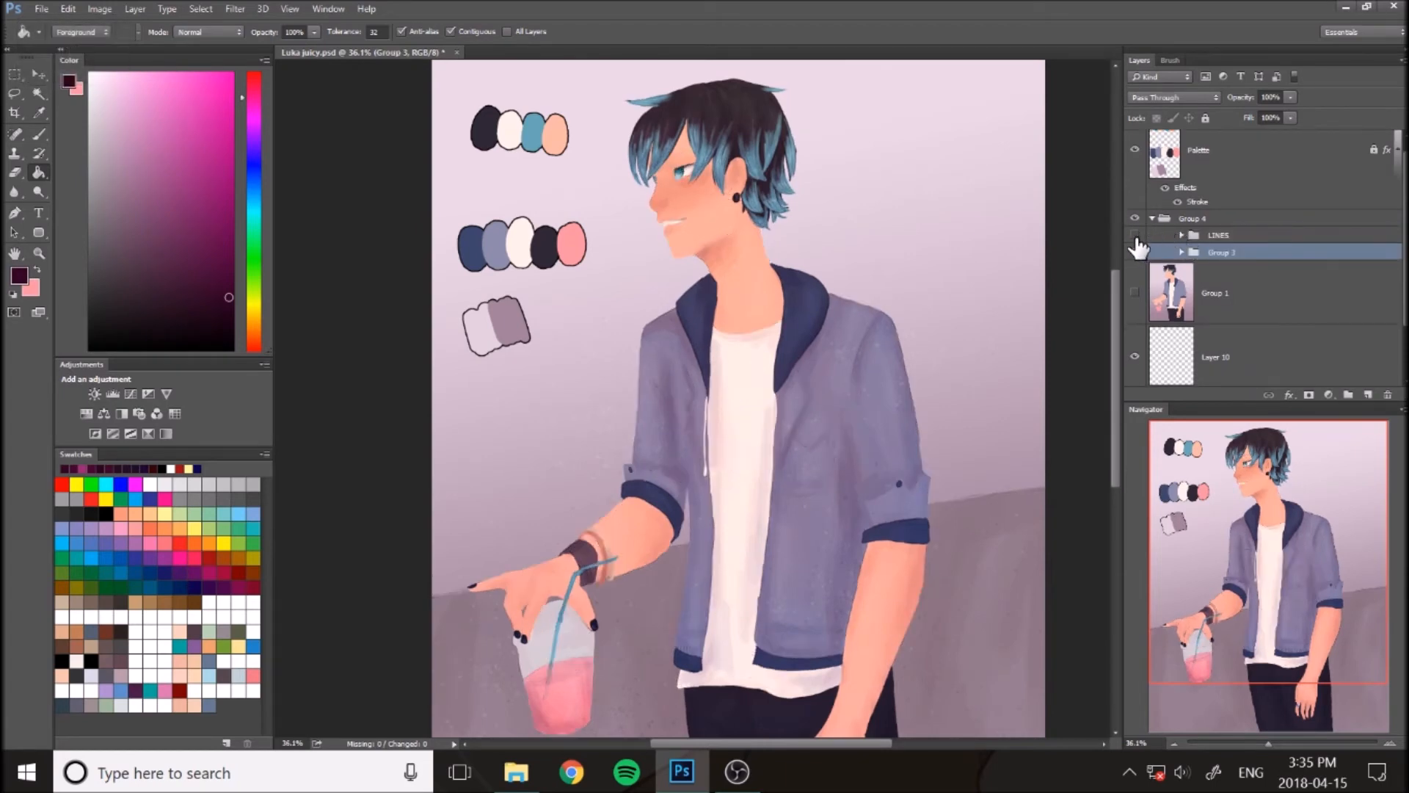
left_click(1137, 235)
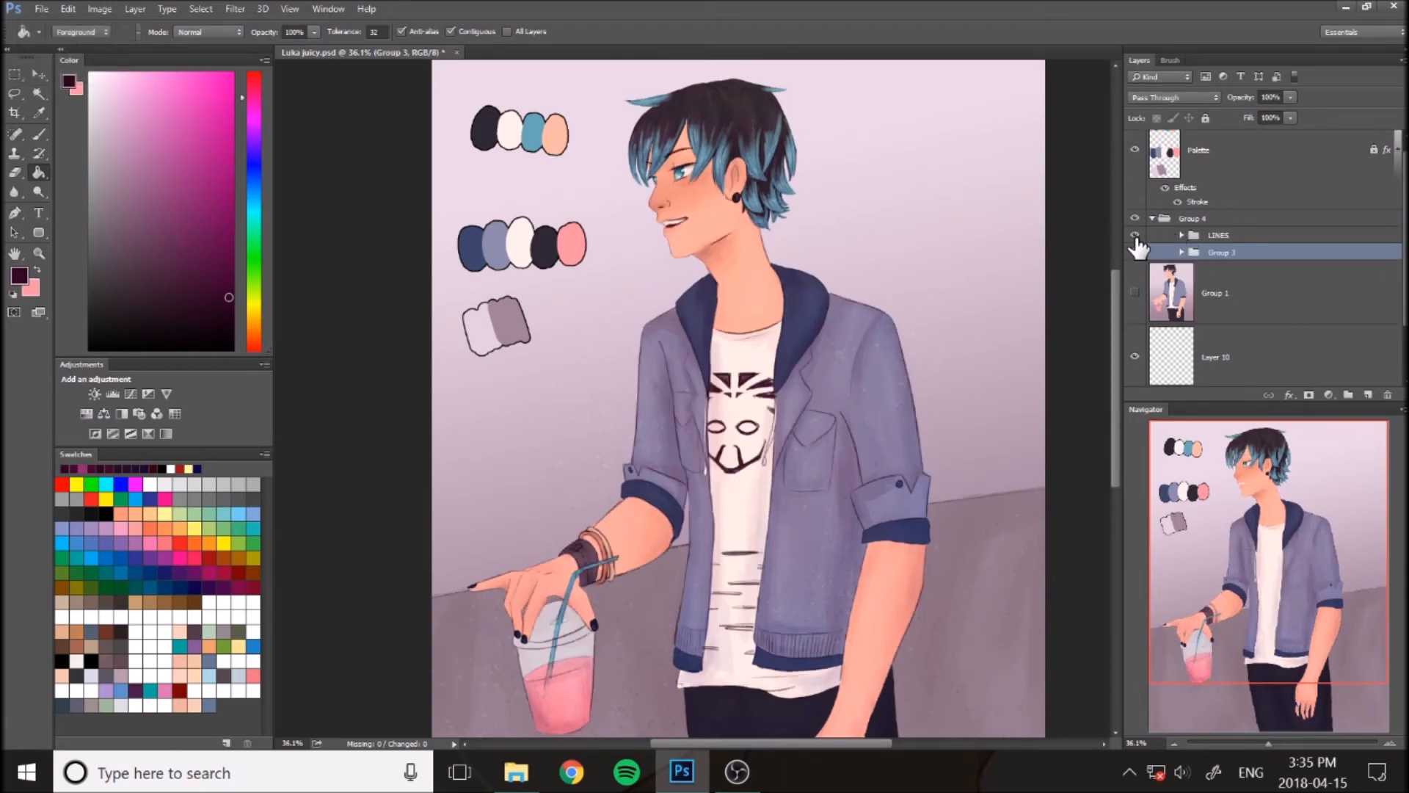
Collapse Group 4 and duplicate it as Group 4 copy
left_click(1152, 219)
right_click(1190, 218)
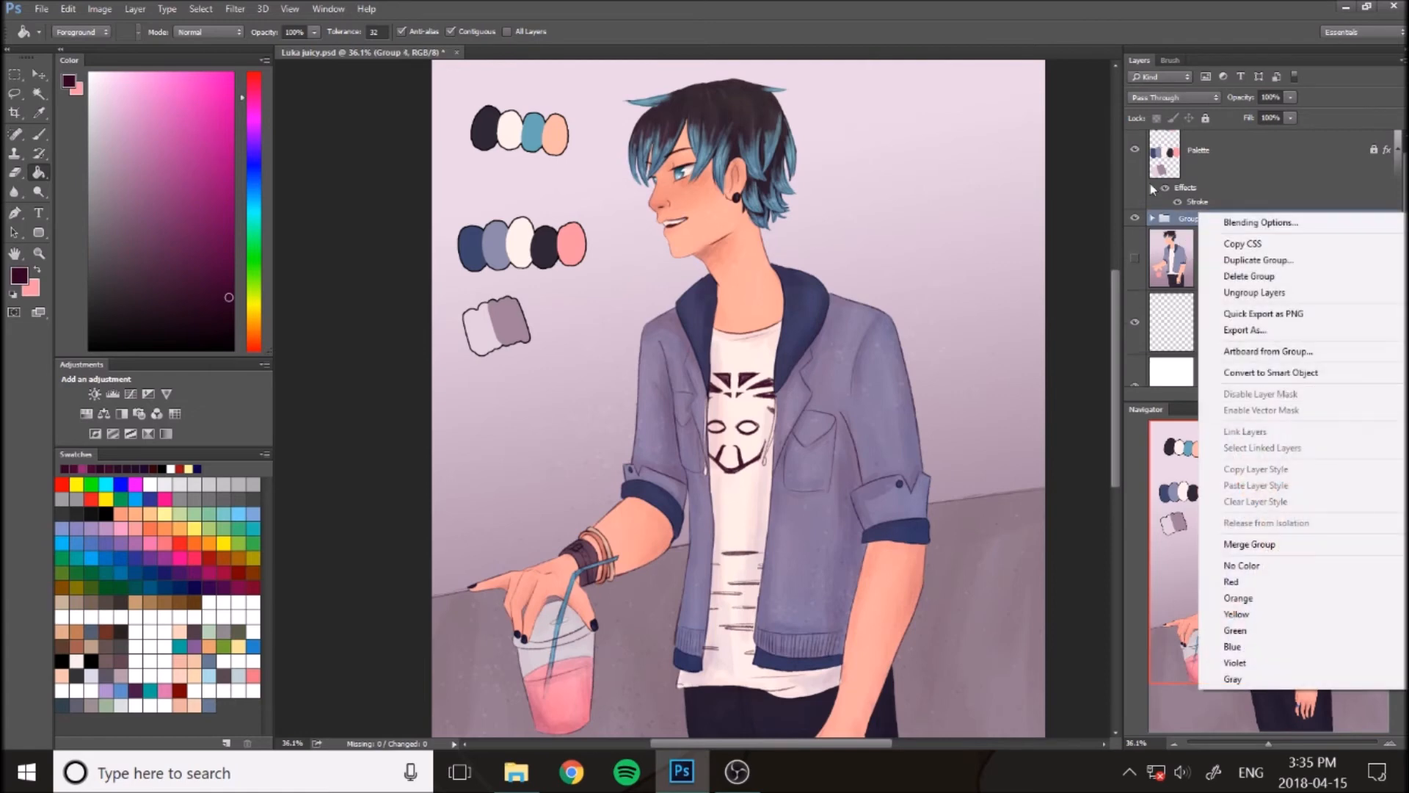
left_click(1248, 253)
left_click(839, 242)
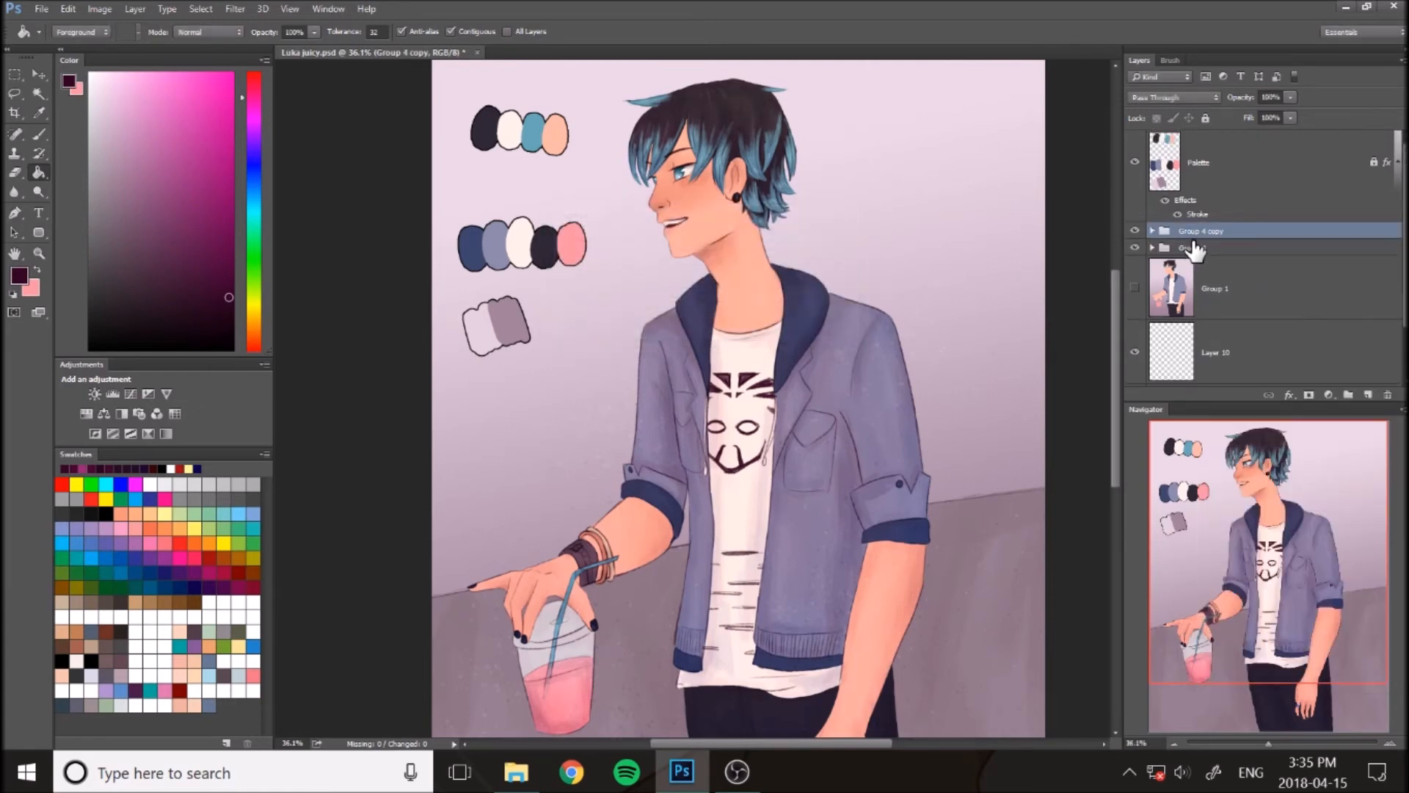
Hide and lock the original Group 4, and merge Group 4 copy into a single layer
left_click(1195, 250)
left_click(1135, 247)
right_click(1190, 232)
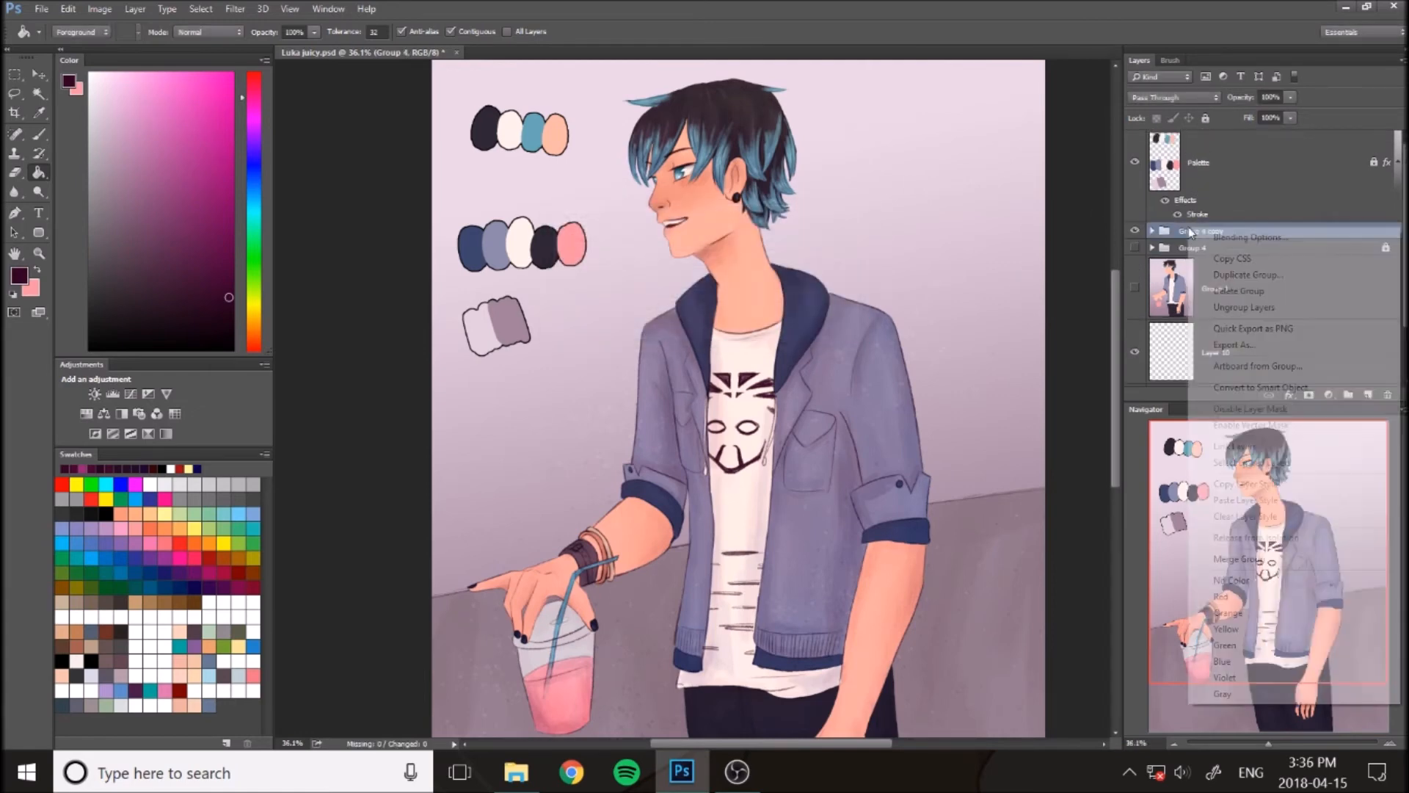
left_click(1233, 558)
Place the merged Group 4 copy layer inside a new group and hide the Palette layer
left_click(1350, 397)
left_click_drag(1215, 268, 1207, 231)
scroll(659, 381, "down", 3)
left_click(1136, 152)
scroll(885, 464, "down", 1)
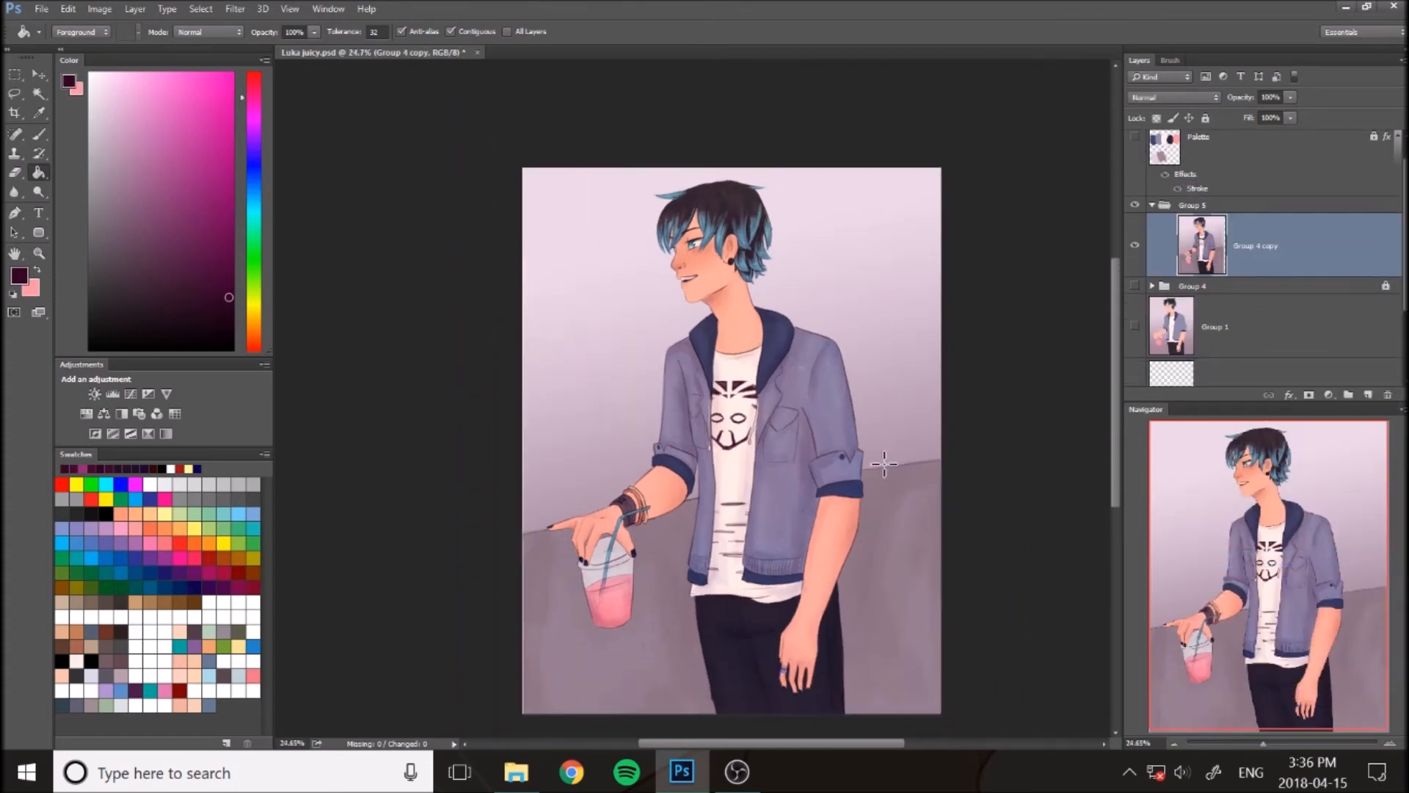
scroll(884, 464, "down", 1)
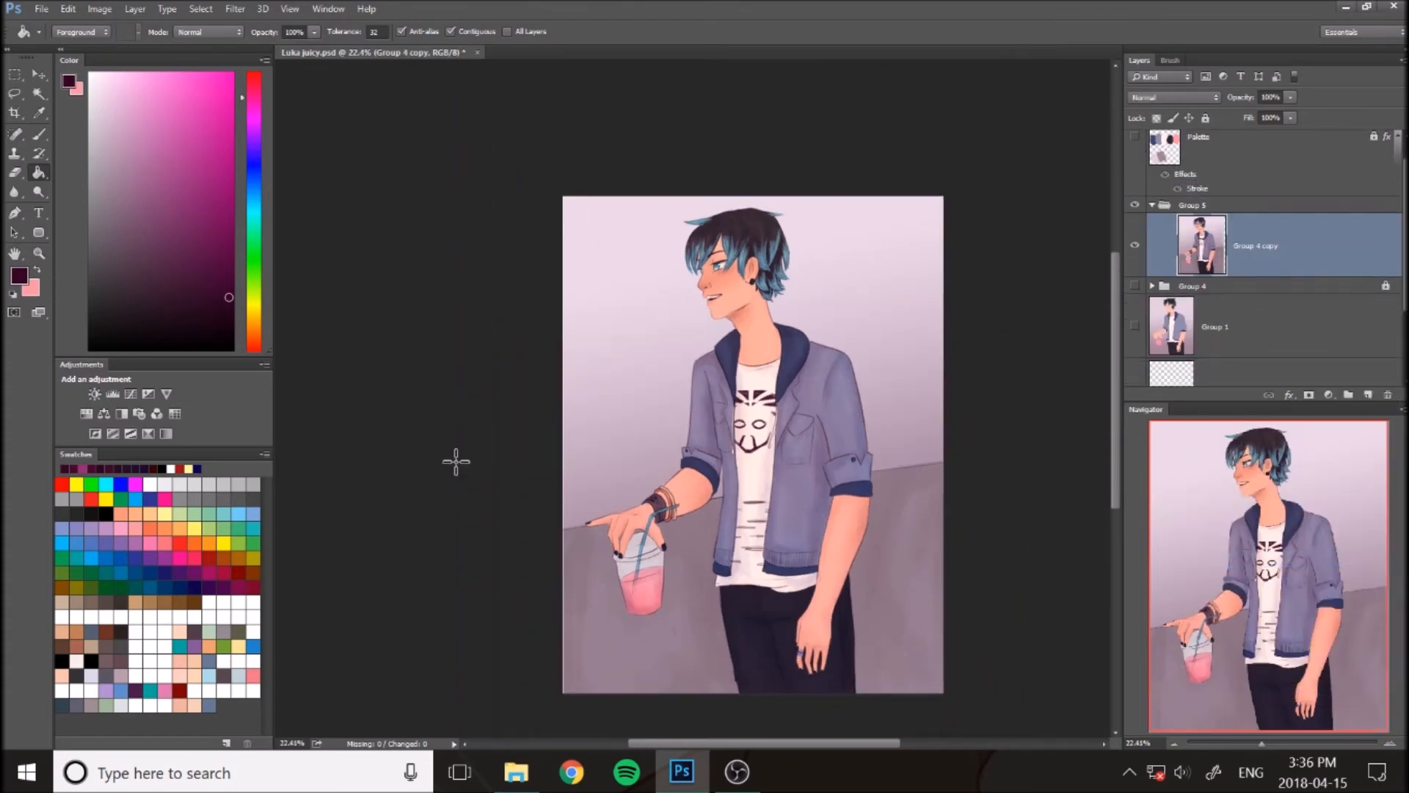
Add a Levels adjustment above the merged painting and shift its midtones slightly brighter
left_click(112, 394)
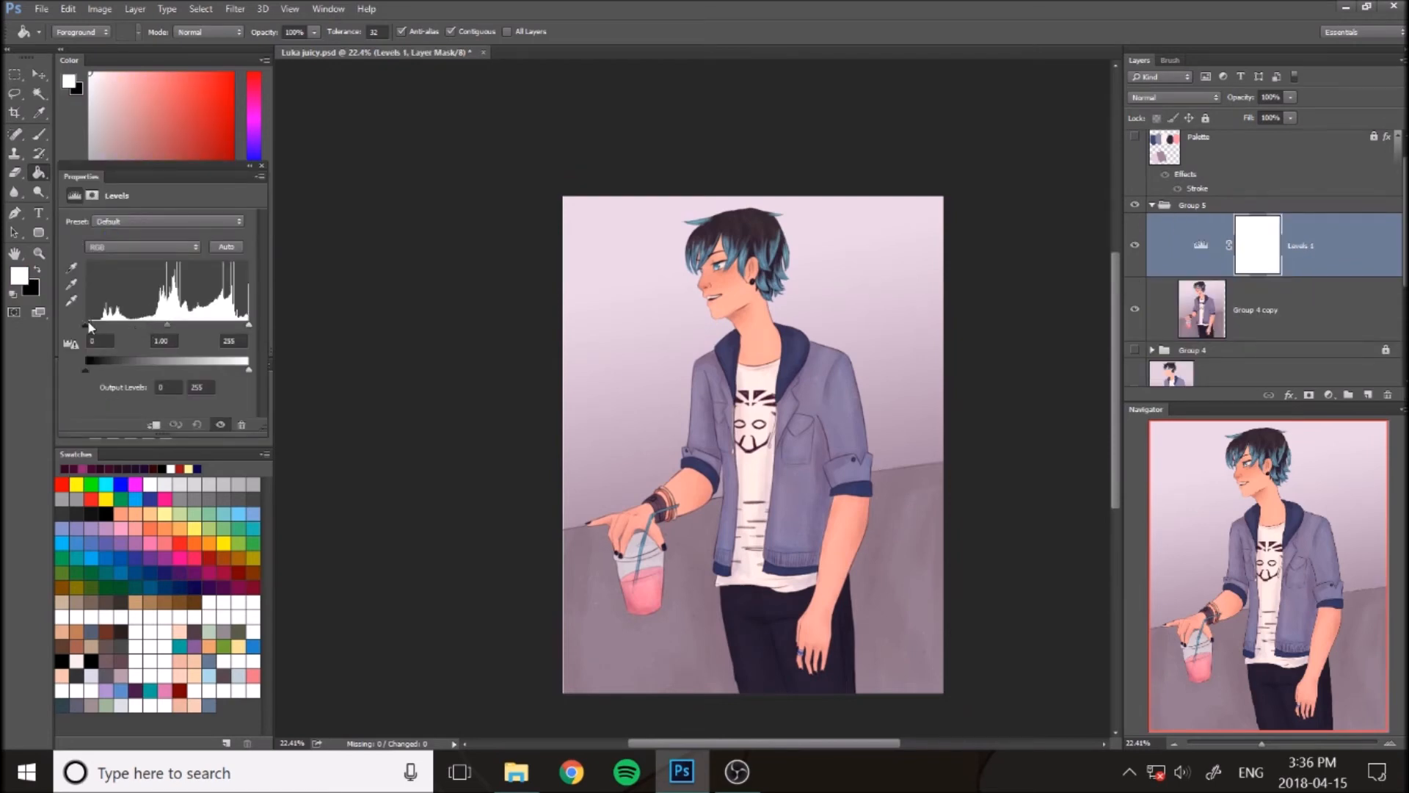
left_click_drag(175, 327, 164, 330)
left_click(262, 168)
Add a Curves adjustment with subtle points in the shadows, midtones and highlights
left_click(130, 394)
scroll(577, 446, "up", 1)
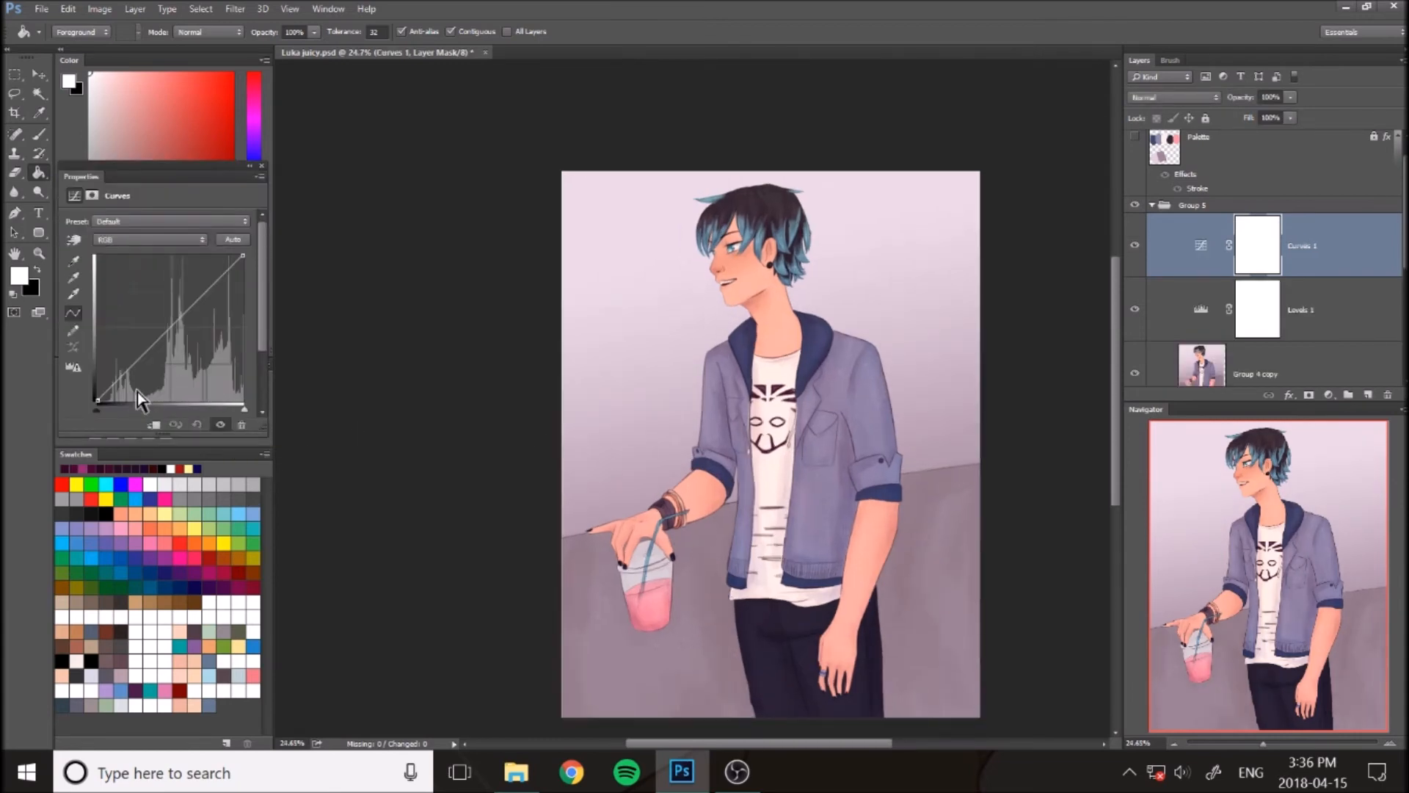
left_click_drag(118, 382, 115, 383)
left_click_drag(170, 331, 169, 328)
mouse_move(217, 281)
left_mouse_down()
mouse_move(212, 271)
mouse_move(216, 282)
left_mouse_up()
left_click(262, 167)
Add a Photo Filter adjustment and try several filter presets on the painting, including Green
left_click(141, 414)
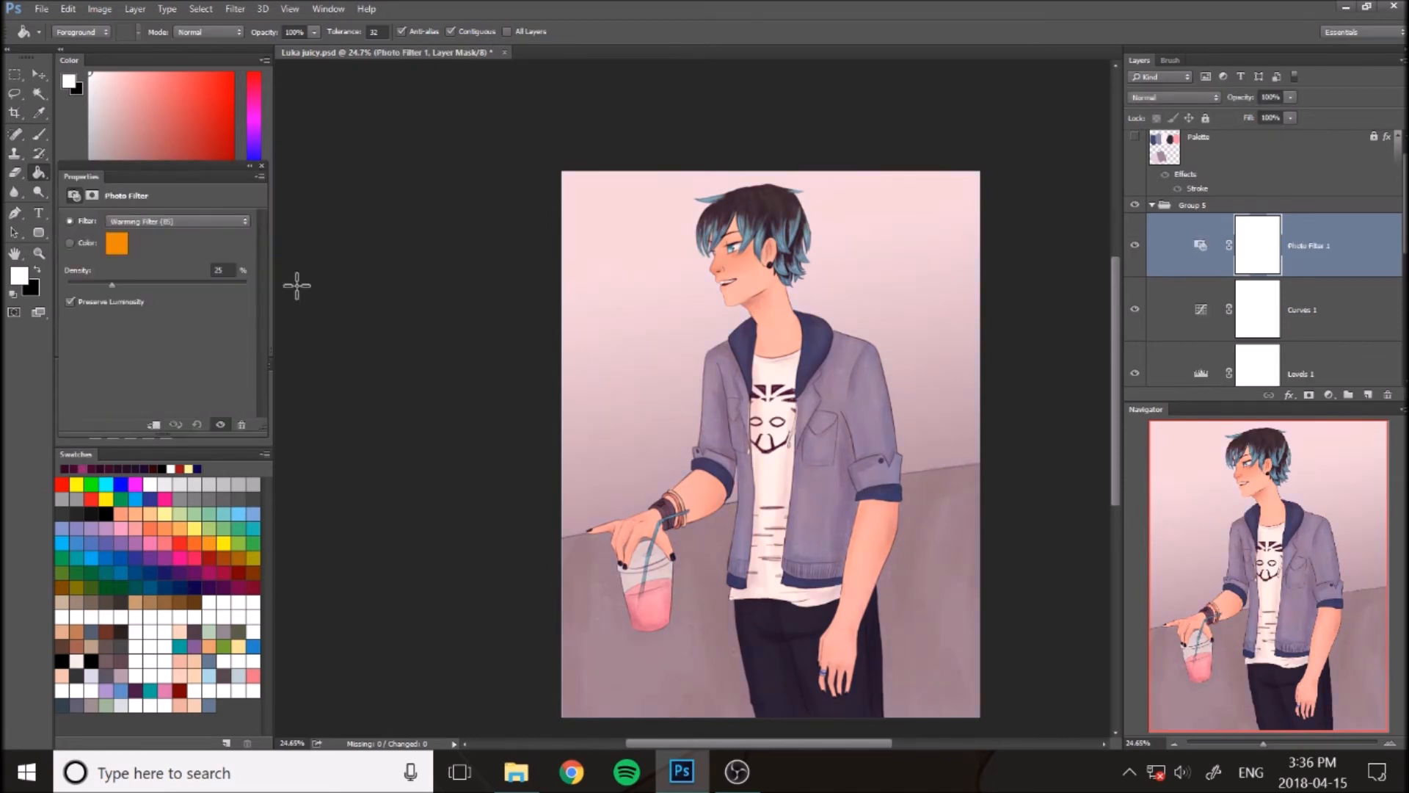
left_click(195, 220)
left_click(199, 311)
left_click(182, 220)
left_click(198, 325)
left_click(195, 220)
left_click(205, 221)
left_click(205, 222)
left_click(188, 346)
left_click(194, 220)
left_click(192, 349)
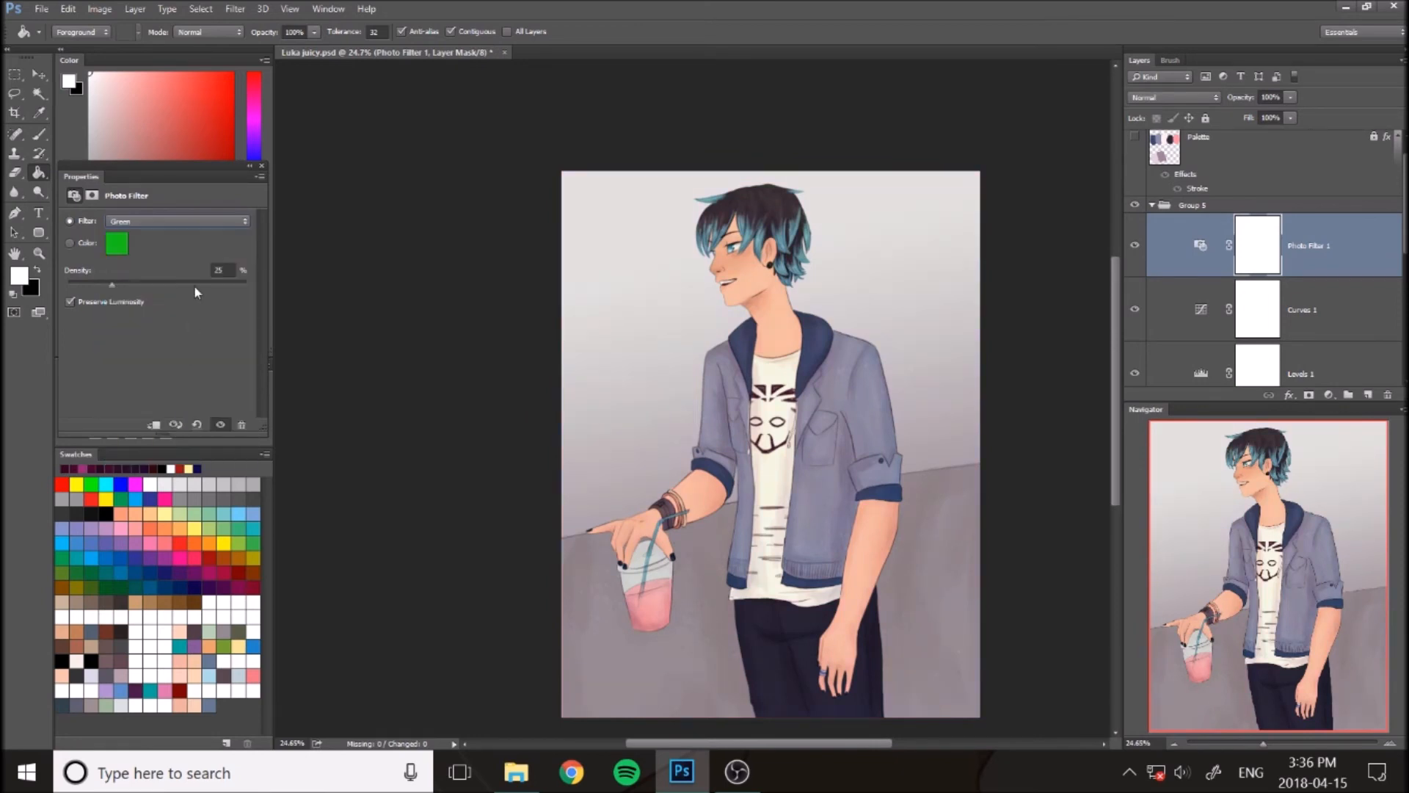
Try the Magenta and Sepia photo filters, and compare the painting with the adjustment off and on
left_click(198, 221)
left_click(180, 378)
left_click(187, 221)
left_click(173, 353)
left_click(188, 220)
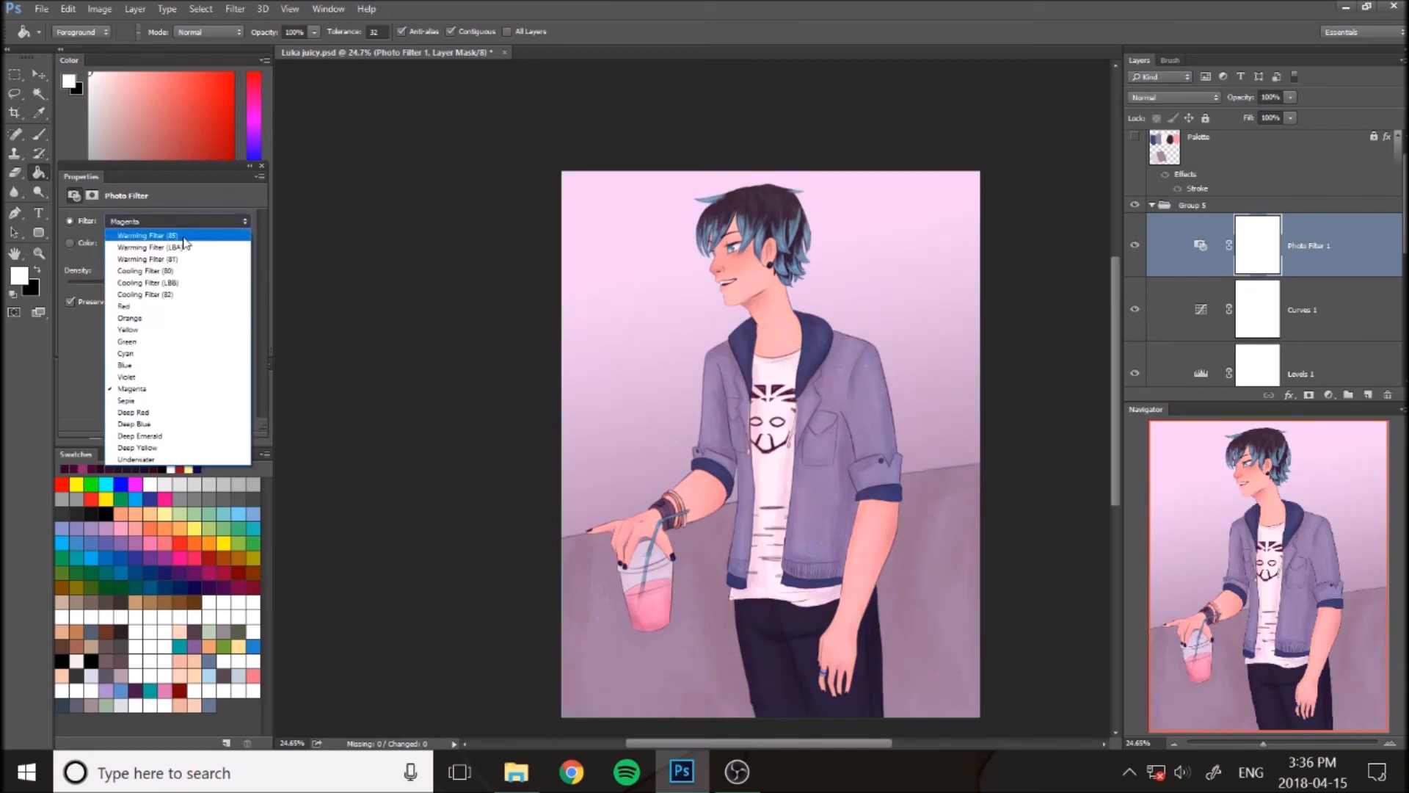
left_click(176, 401)
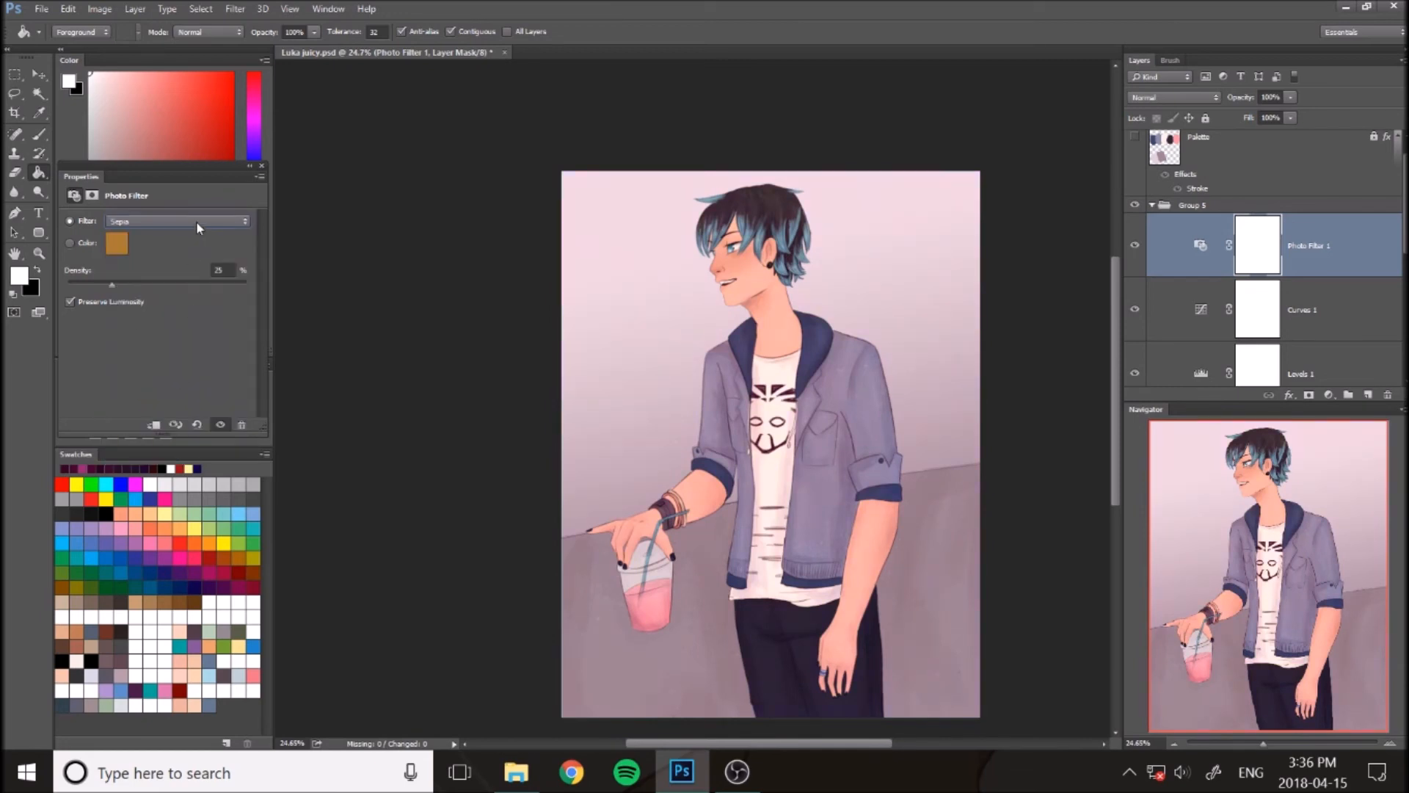
left_click(220, 425)
left_click(220, 425)
Try the Deep Red, Red and Yellow photo filters on the painting
left_click(178, 221)
left_click(147, 400)
left_click(179, 221)
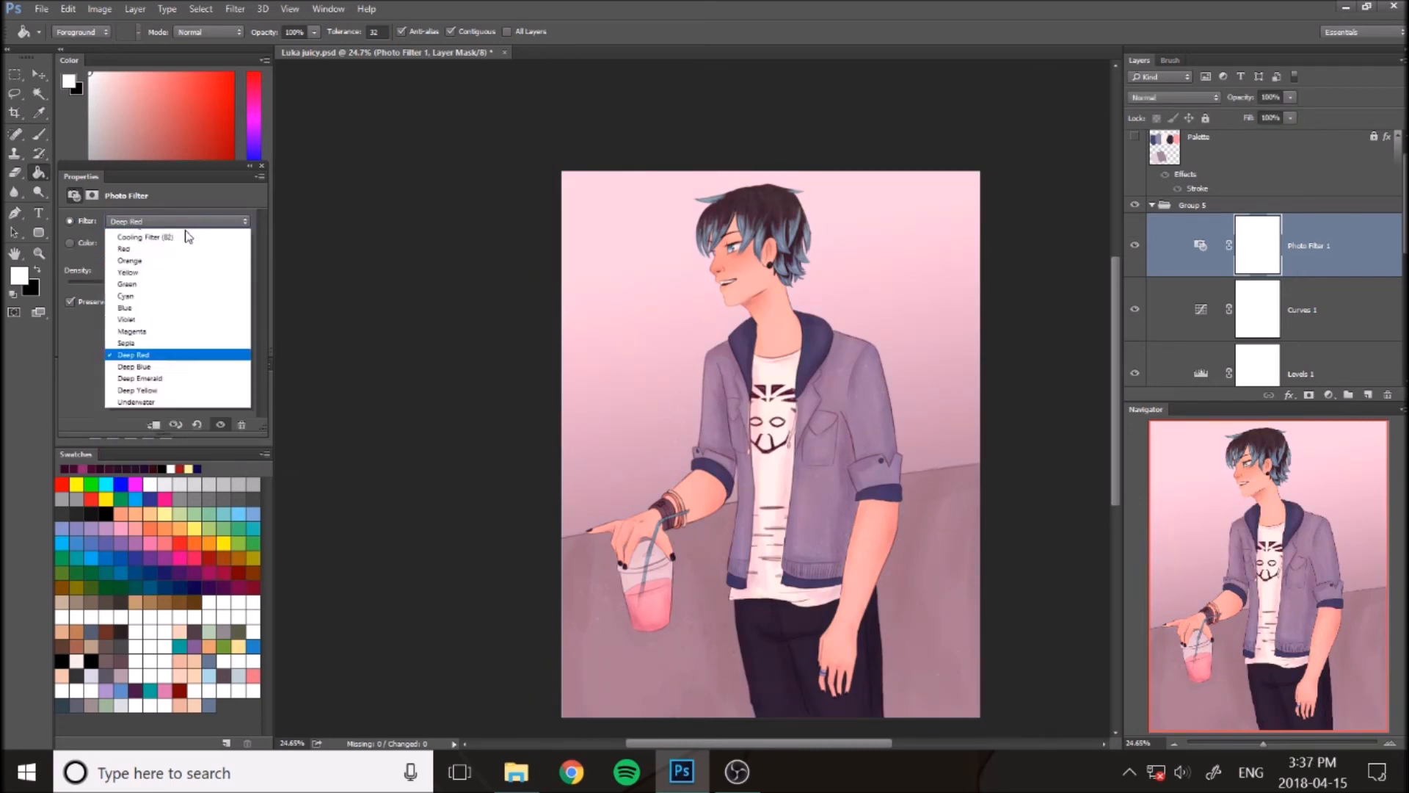
left_click(169, 248)
left_click(179, 221)
left_click(147, 307)
left_click(169, 221)
left_click(161, 330)
Set the Photo Filter to Orange at 17% density, and compare the painting with the adjustment off and on
left_click(183, 221)
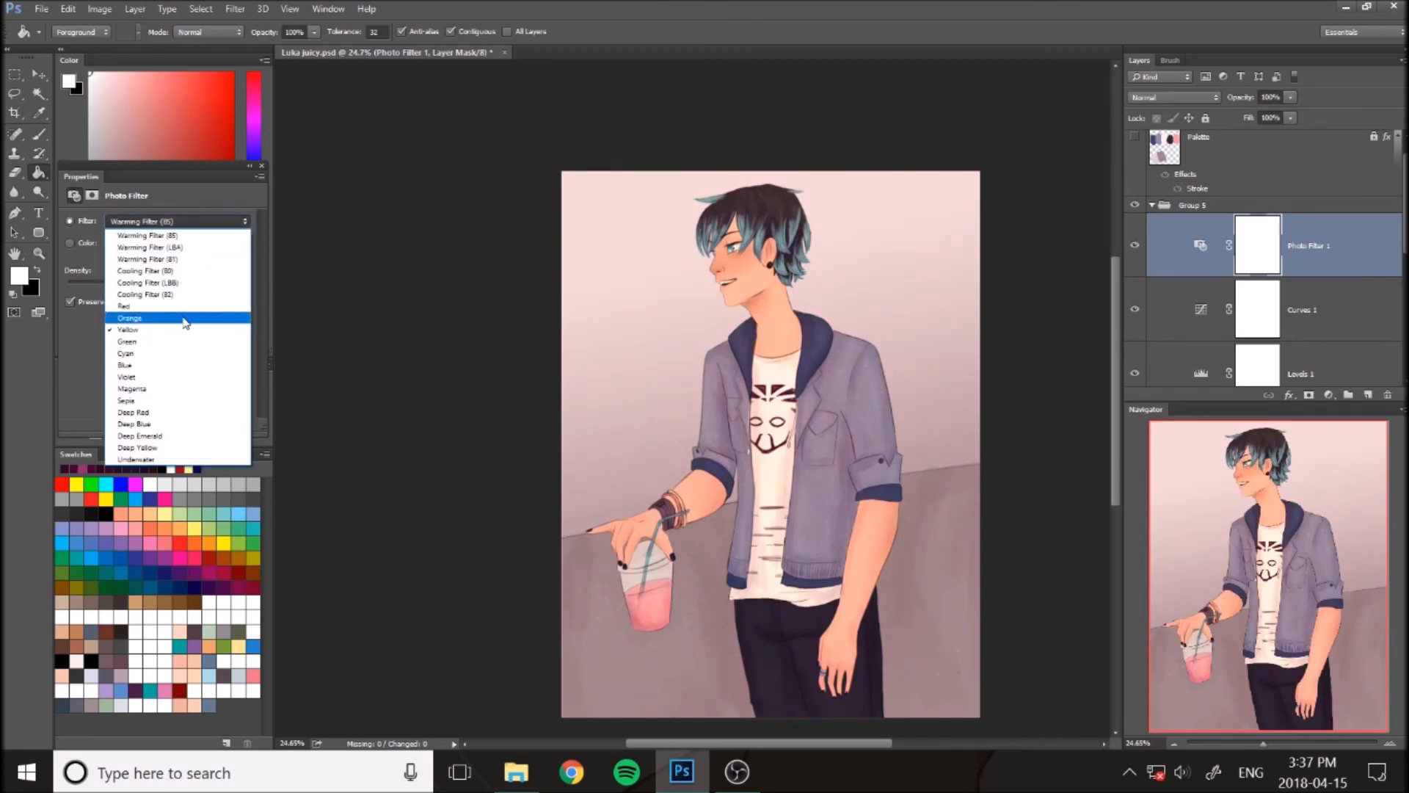
left_click(185, 322)
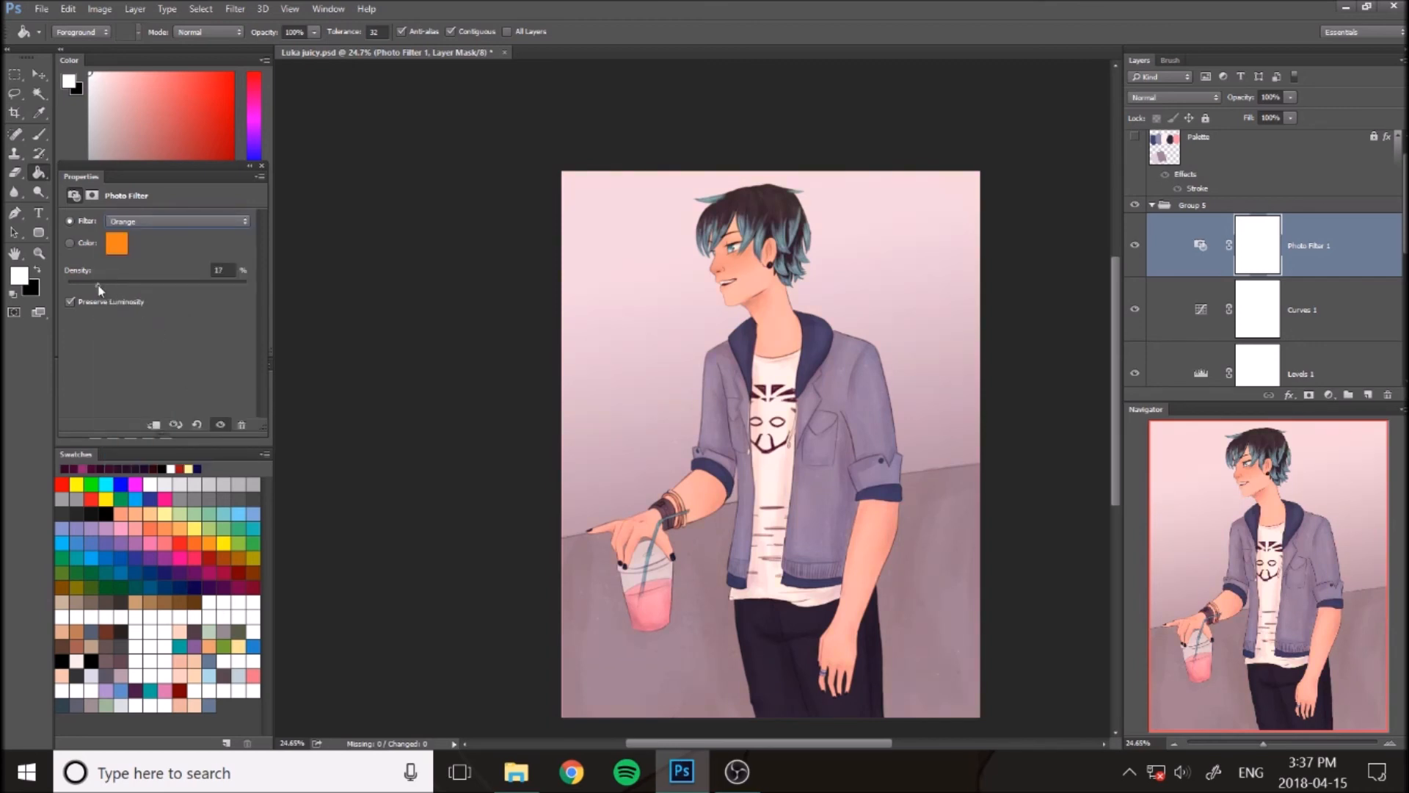
left_click(219, 425)
left_click(248, 169)
left_click(1135, 245)
left_click(112, 394)
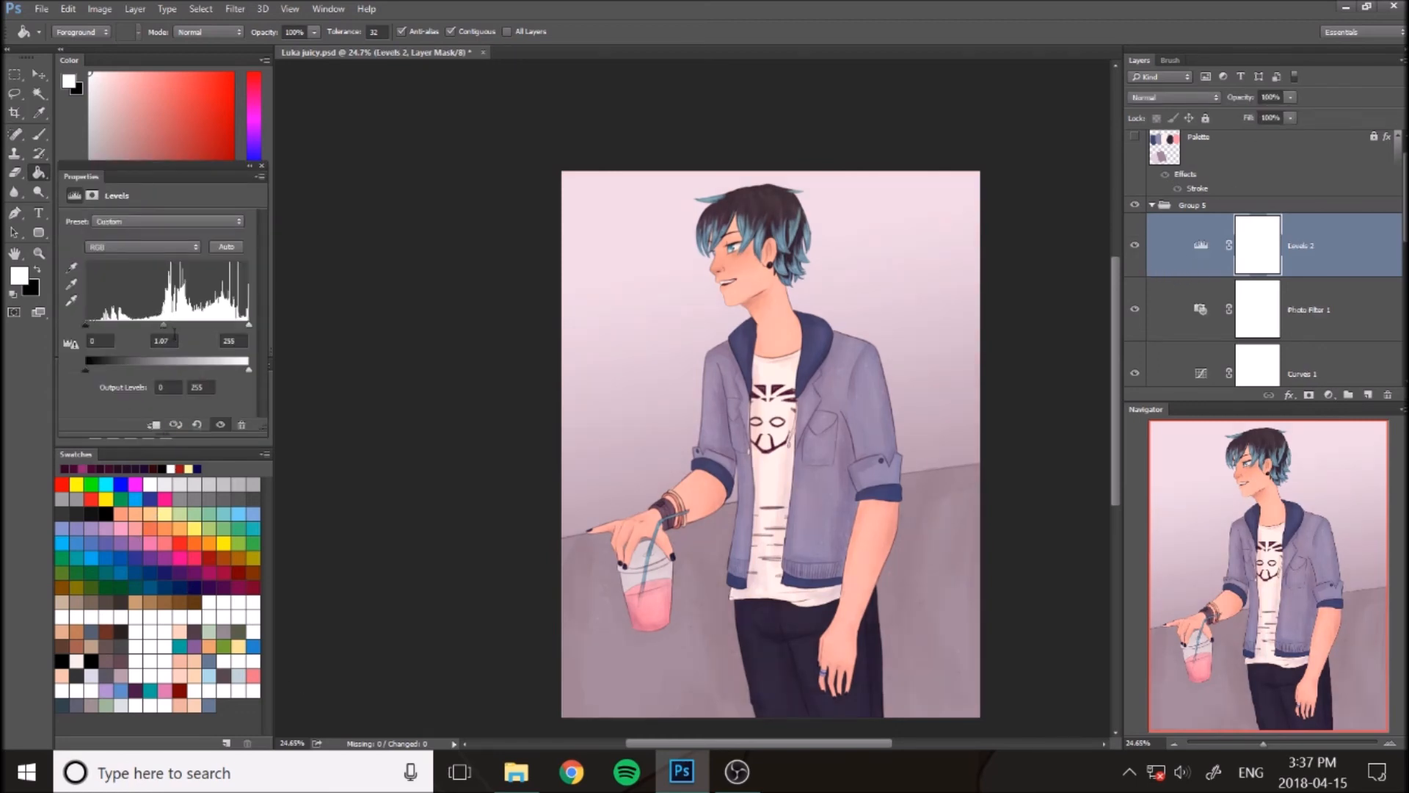
left_click(241, 425)
left_click(262, 167)
Add a Brightness/Contrast adjustment with brightness 7, and compare the painting with it off and on
left_click(94, 394)
left_click_drag(157, 259, 163, 259)
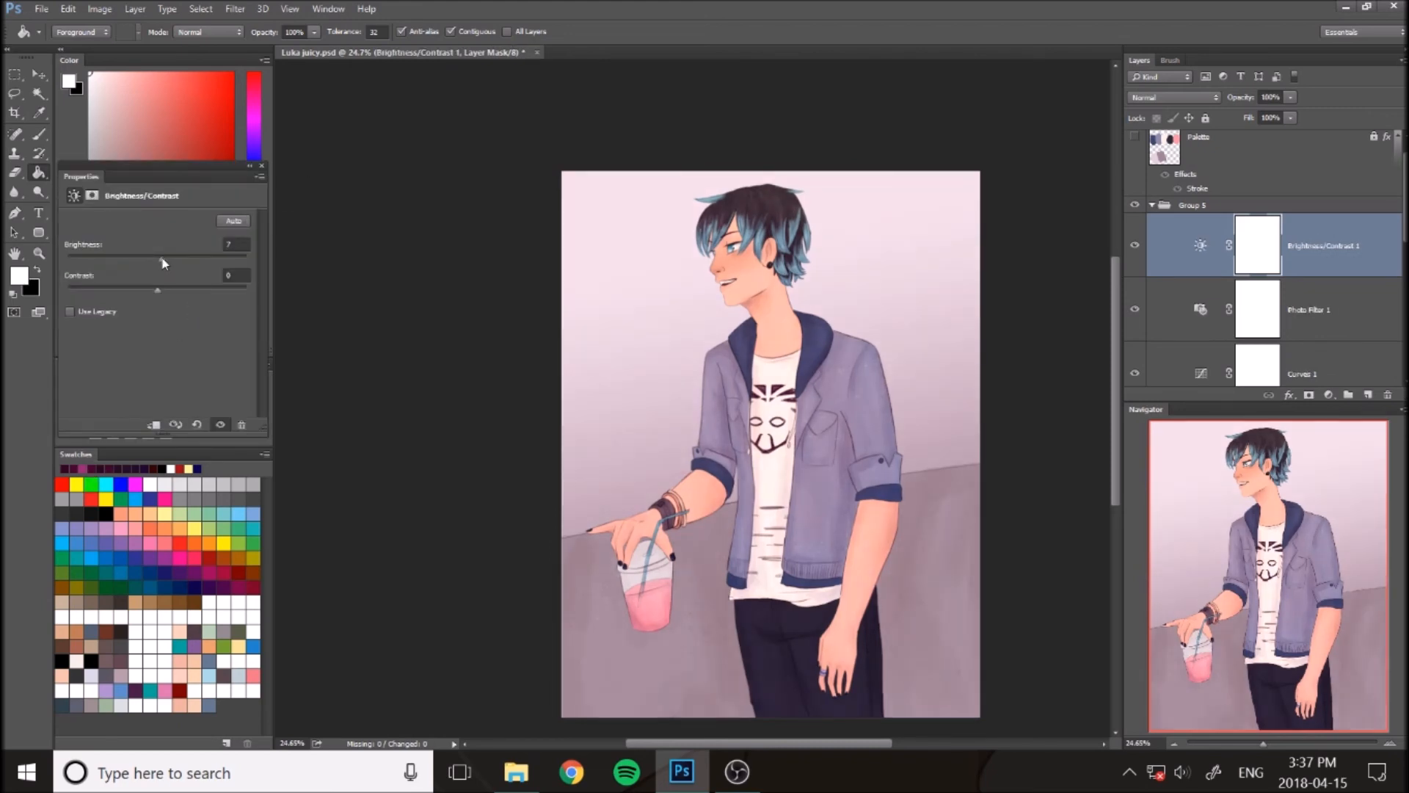
left_click(219, 426)
left_click(220, 427)
left_click(219, 427)
left_click(219, 426)
scroll(587, 551, "up", 7)
left_click_drag(1204, 571, 1204, 496)
scroll(734, 396, "down", 3)
left_click(262, 166)
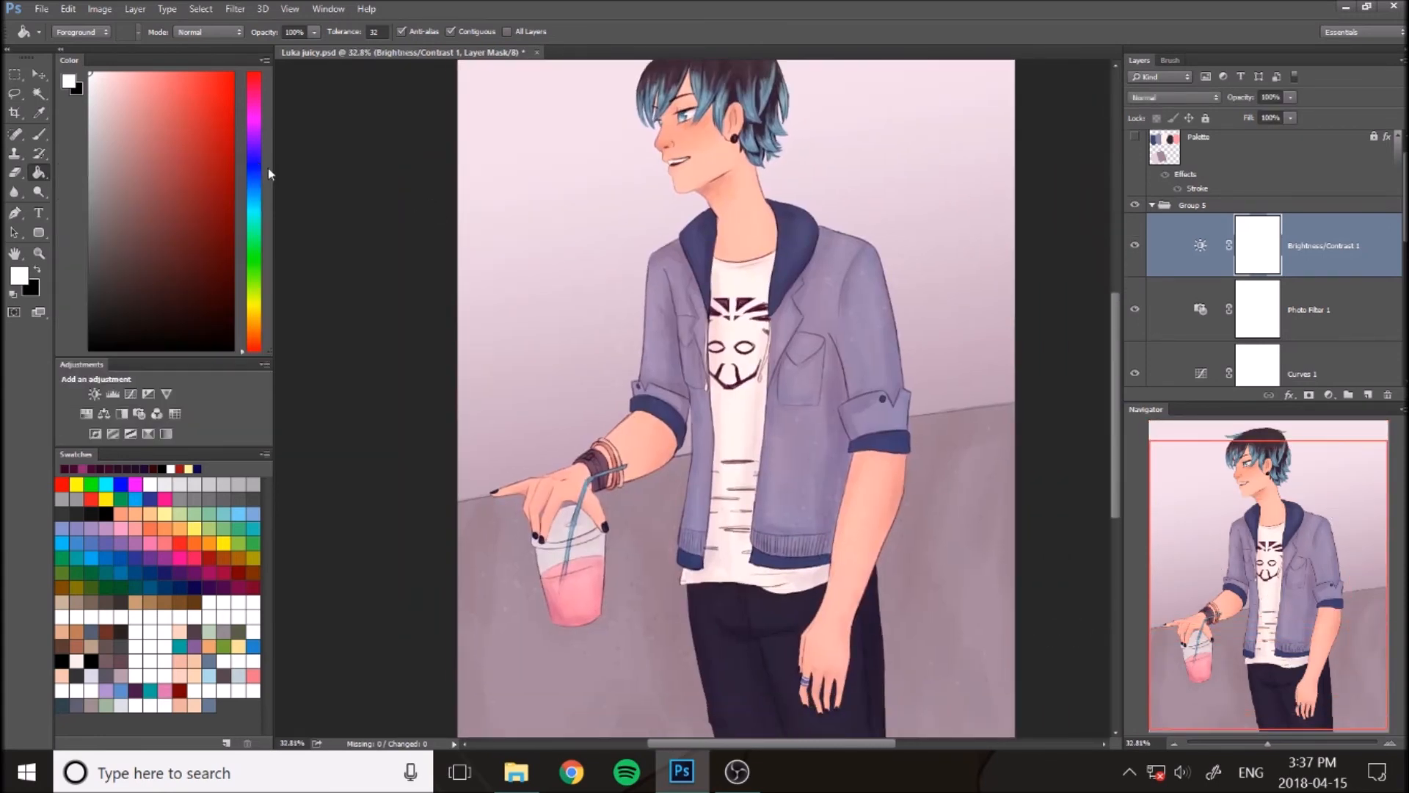
Merge Group 5 with its adjustments into a single layer, and toggle its visibility against the flat colors beneath
scroll(778, 367, "down", 1)
right_click(1192, 213)
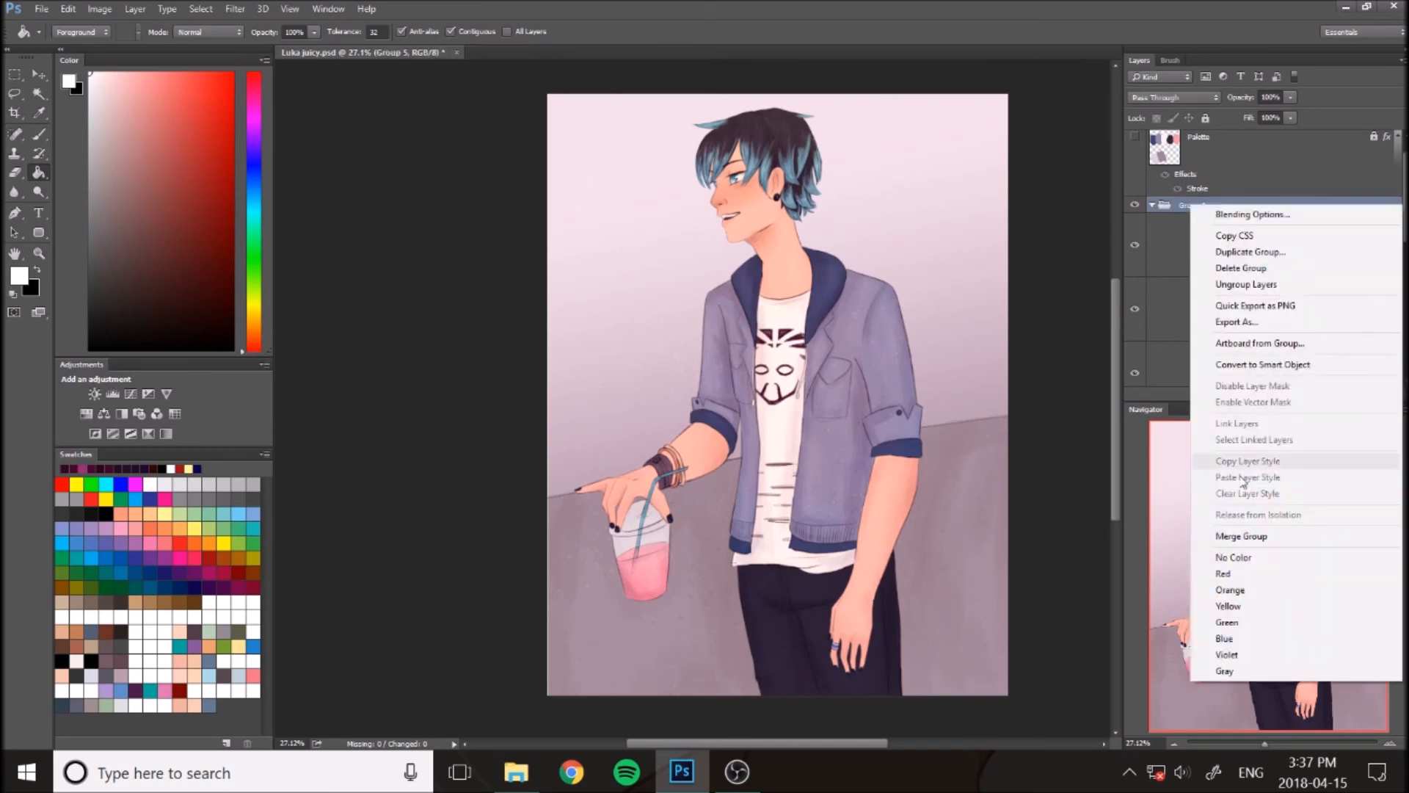
left_click(1174, 543)
left_click(1135, 228)
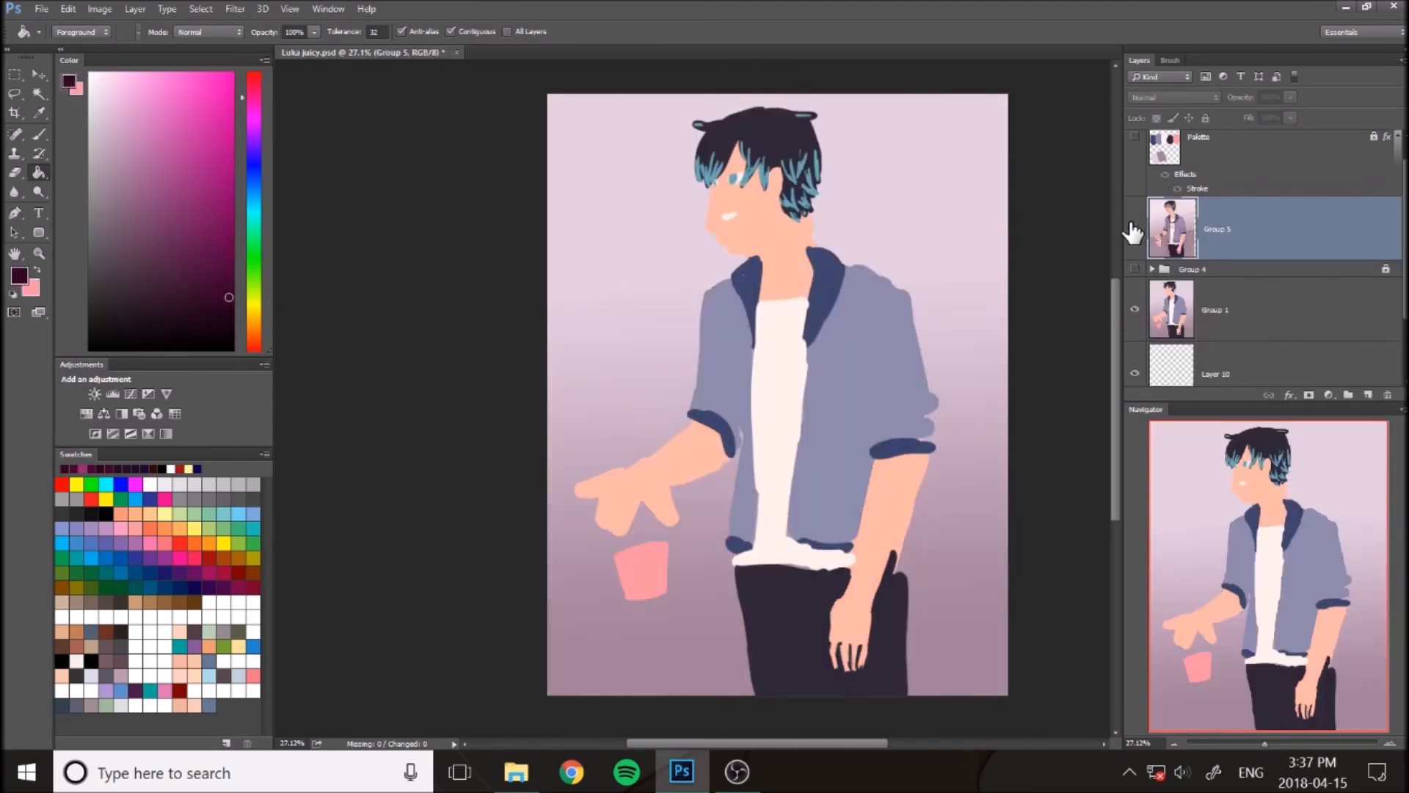
left_click(1134, 228)
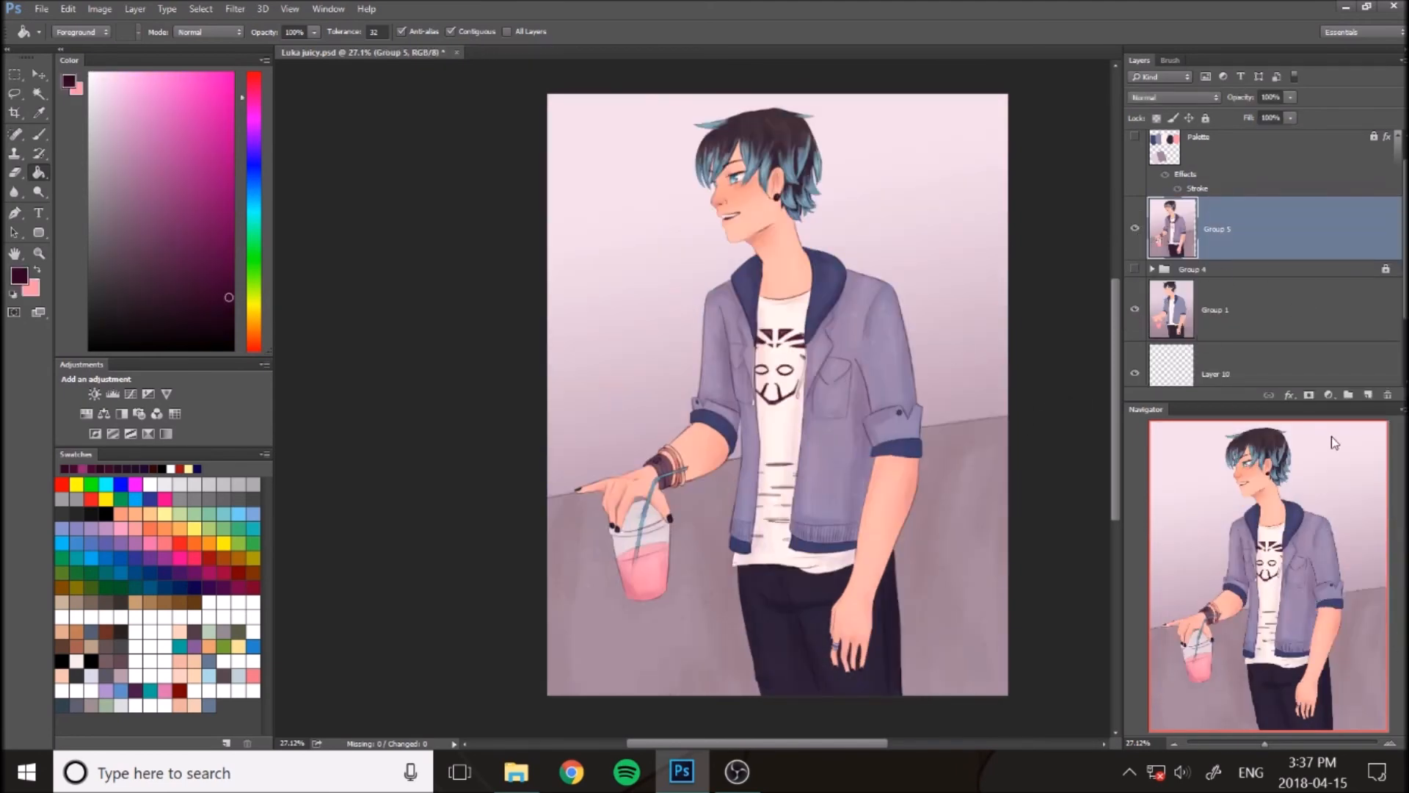
Examine the merged painting up close, from the face and hair down to the jacket, drink and hands
key("ctrl+plus")
key("ctrl+plus")
left_click(14, 191)
scroll(710, 158, "up", 3)
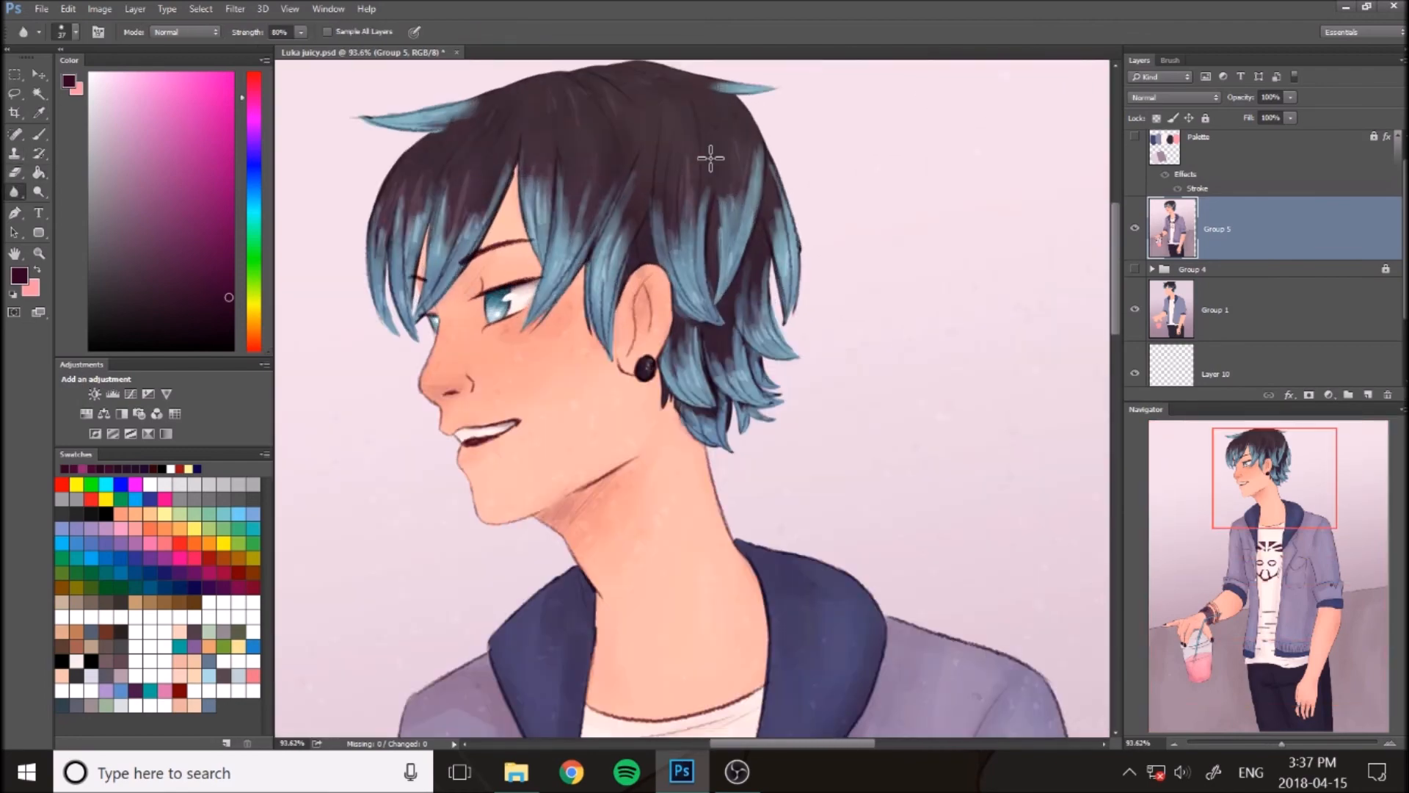
scroll(711, 305, "down", 5)
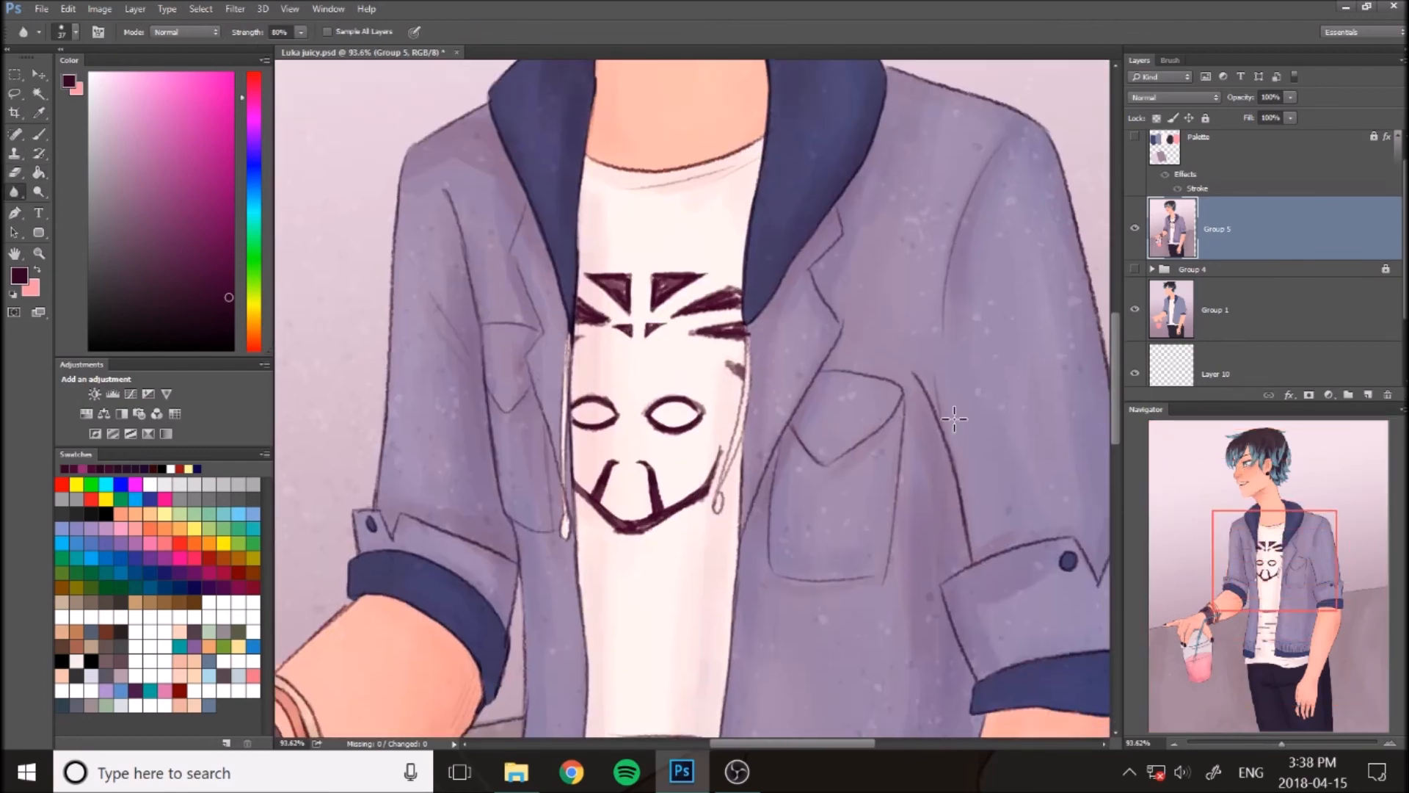
scroll(707, 321, "down", 10)
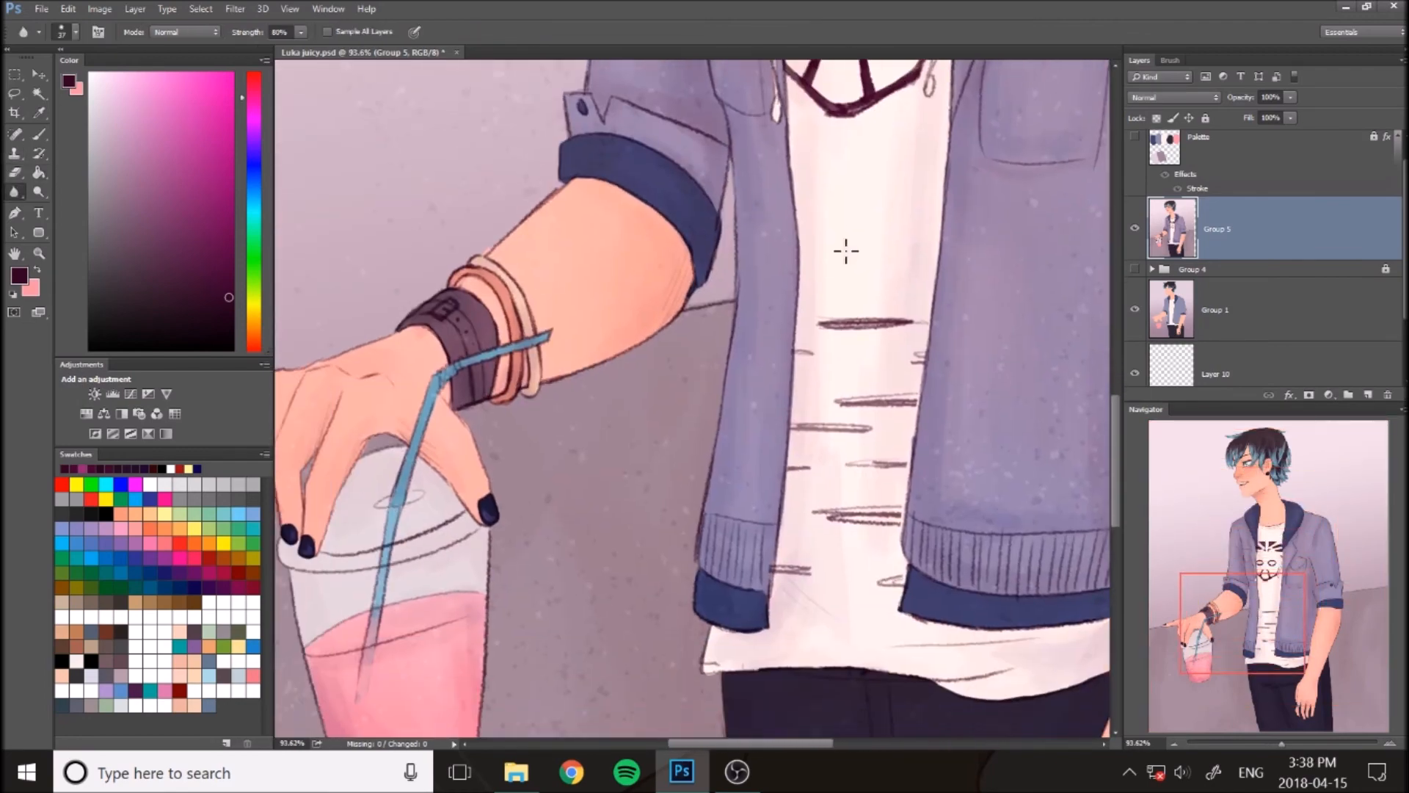
scroll(433, 364, "left", 3)
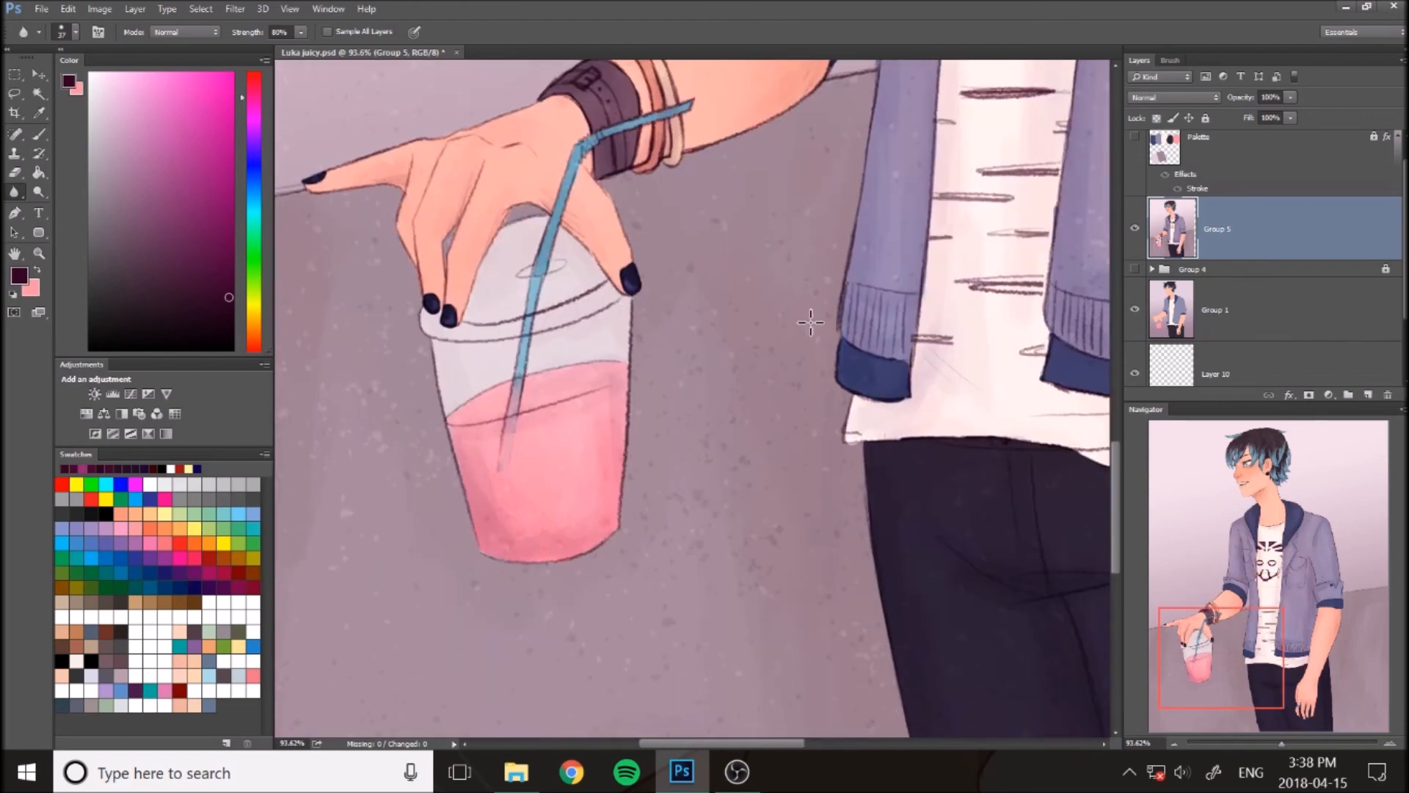
left_click_drag(1222, 653, 1286, 683)
left_click_drag(1116, 584, 1116, 614)
scroll(624, 523, "up", 12)
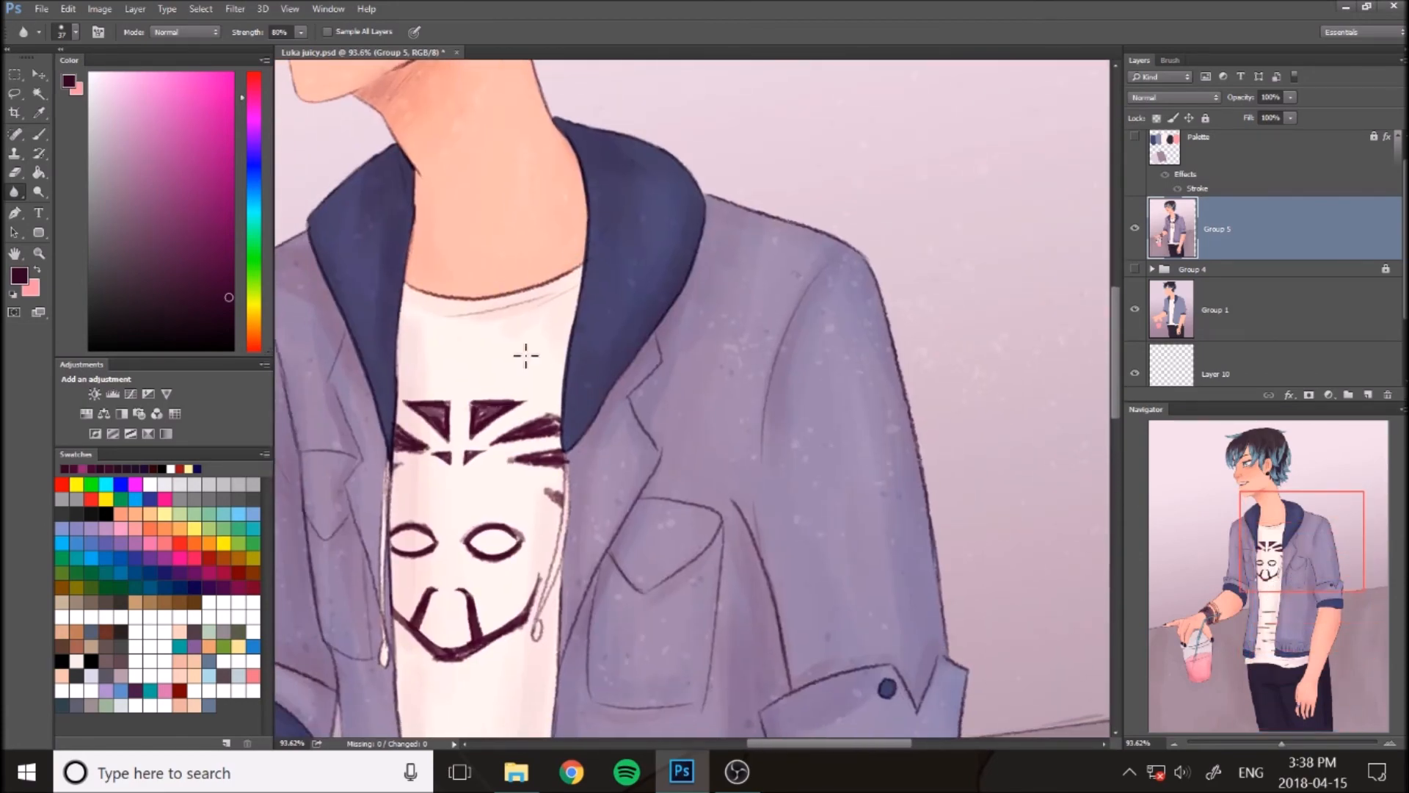
scroll(579, 251, "down", 7)
scroll(717, 488, "up", 3)
left_click_drag(368, 452, 613, 432)
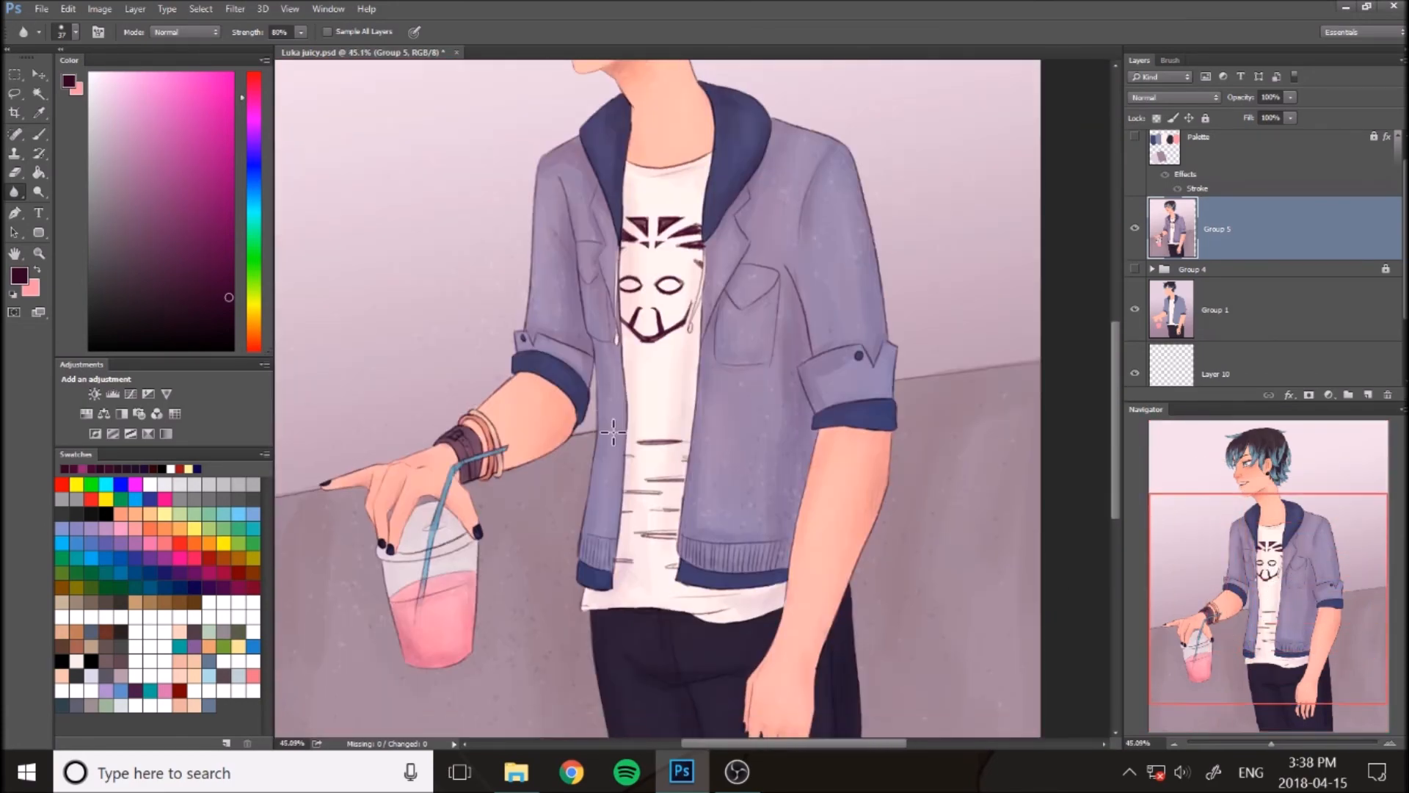
left_click_drag(294, 486, 425, 483)
scroll(499, 468, "down", 8)
scroll(661, 367, "up", 2)
left_click(1136, 229)
left_click(1135, 229)
scroll(661, 293, "up", 1)
scroll(573, 344, "down", 1)
Apply a Tilt-Shift blur to the merged painting, with its focus band turned nearly vertical and widened around the character
left_click(235, 8)
mouse_move(294, 182)
left_click(468, 211)
left_click_drag(623, 333, 439, 421)
left_click_drag(671, 427, 731, 427)
left_click_drag(614, 400, 627, 401)
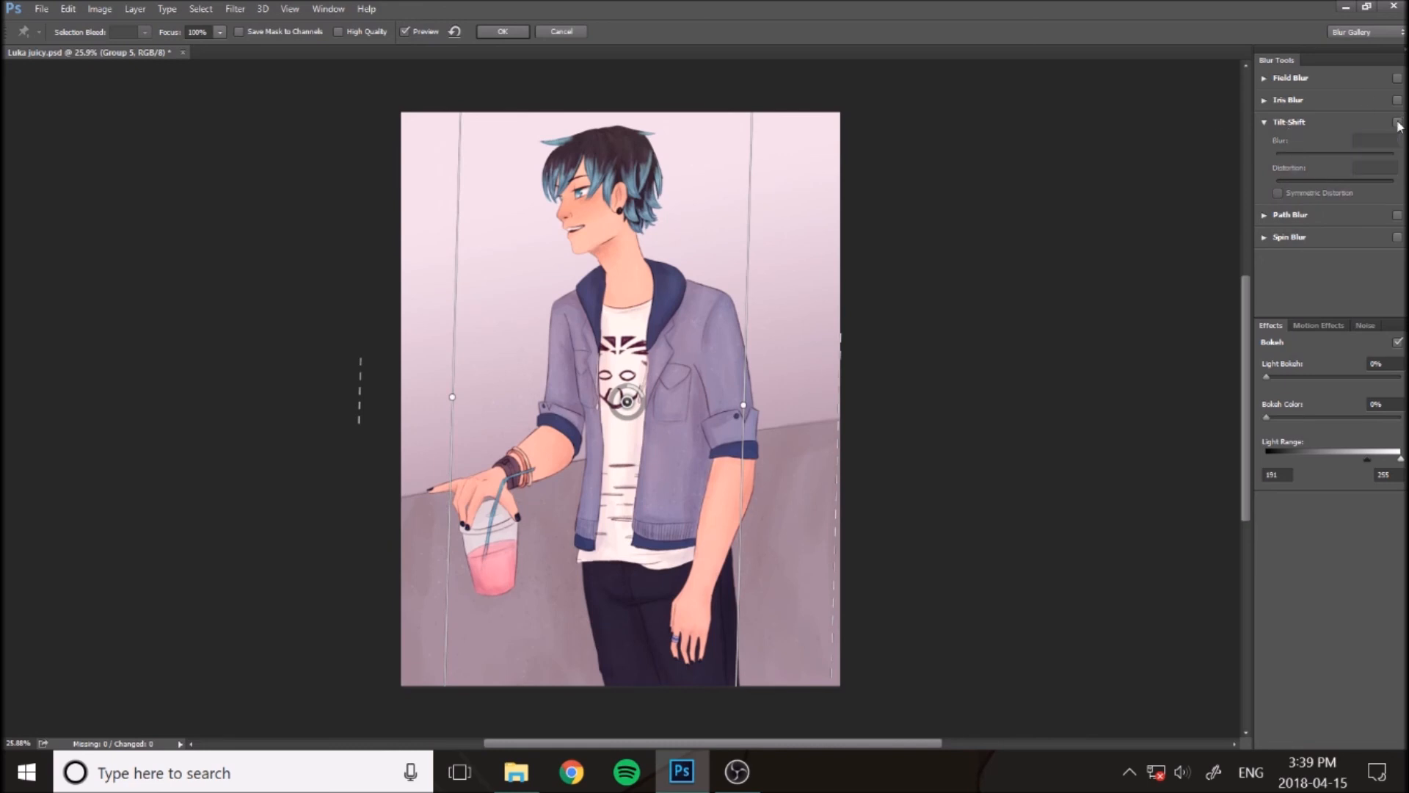
Add an Iris Blur and enlarge and tilt its ellipse to enclose the character
left_click(1264, 100)
left_click_drag(621, 254, 588, 70)
left_click_drag(705, 390, 814, 337)
mouse_move(715, 326)
left_mouse_down()
mouse_move(701, 336)
mouse_move(689, 318)
left_mouse_up()
left_click_drag(496, 75, 536, 86)
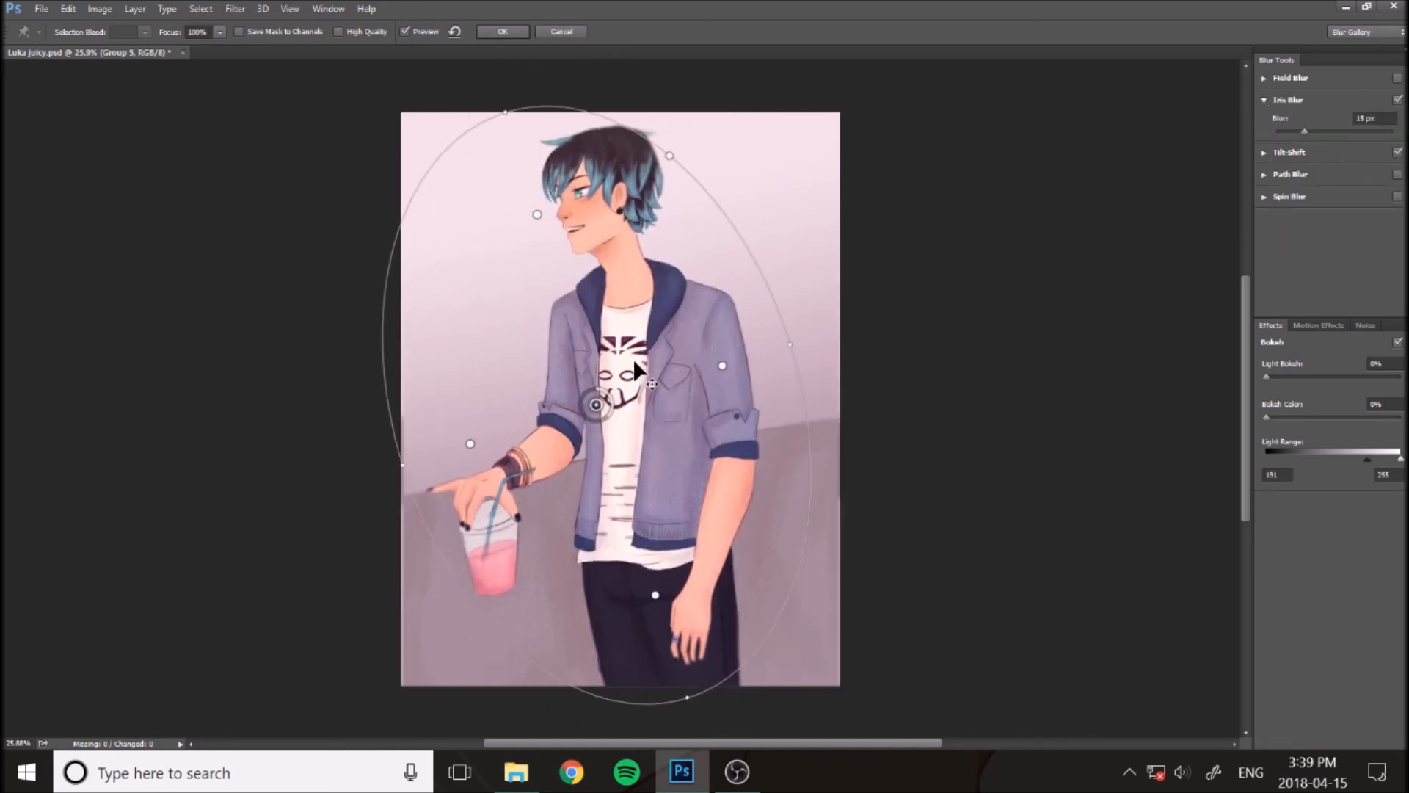
Reduce the Iris Blur to 5 px and reshape the ellipse around the character's head and body
left_click_drag(1305, 132, 1289, 135)
left_click_drag(497, 108, 482, 80)
left_click_drag(533, 188, 517, 147)
left_click_drag(585, 221, 588, 230)
left_click_drag(499, 82, 515, 121)
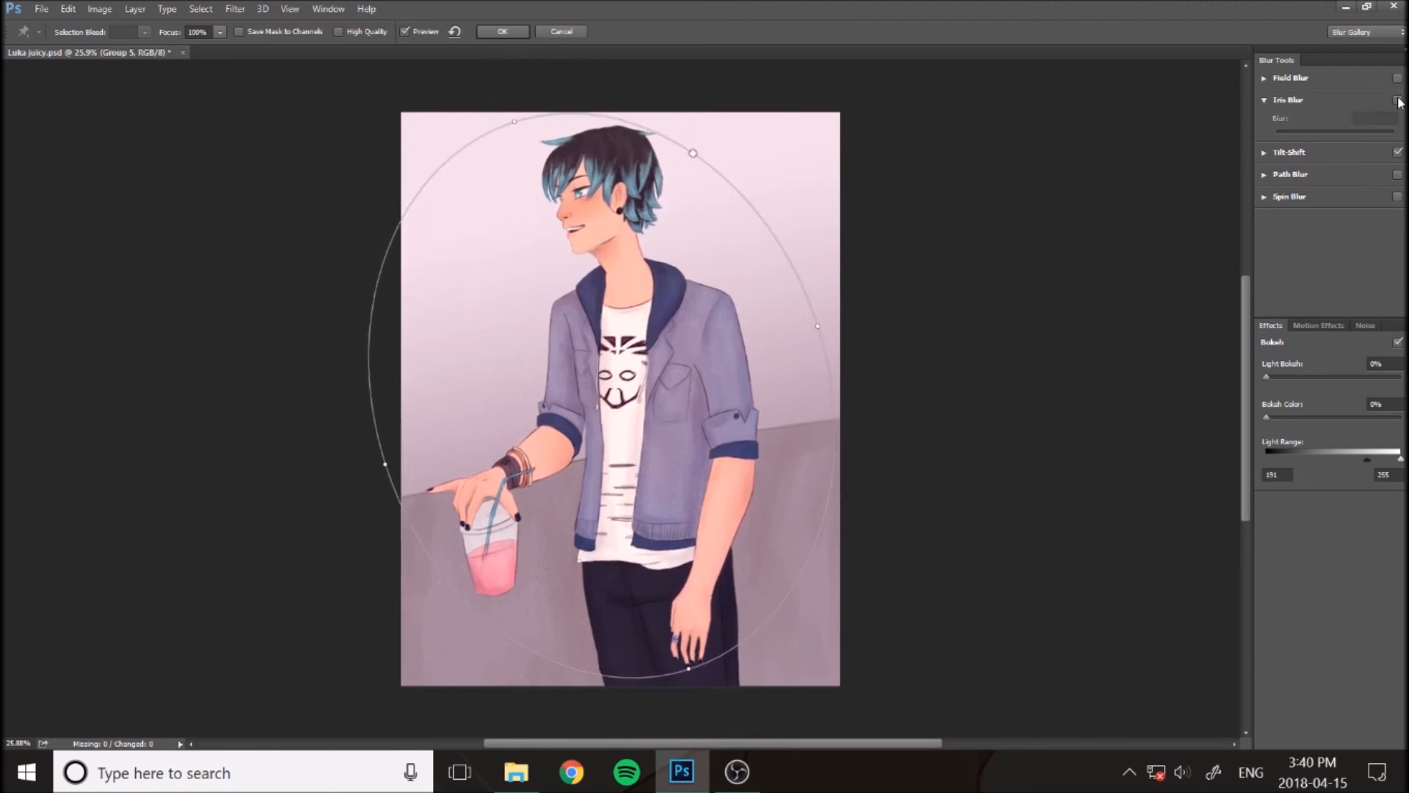
Extend the iris ellipse slightly below the lowered hand, apply the blurs, and toggle the layer to check the result
scroll(638, 476, "up", 3)
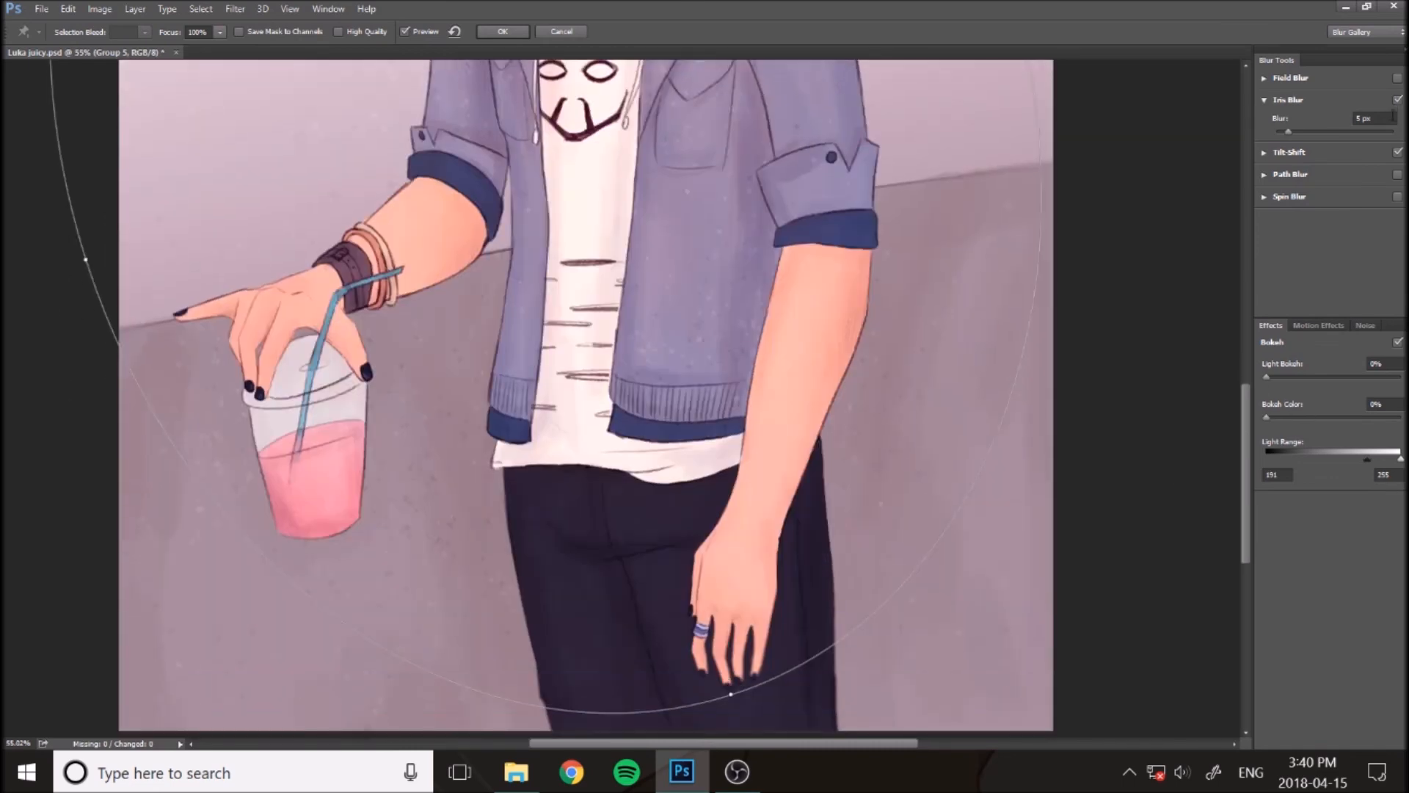
left_click_drag(731, 693, 737, 715)
left_click_drag(1247, 424, 1247, 268)
left_click_drag(1247, 316, 1246, 479)
left_click(504, 32)
scroll(573, 220, "down", 5)
left_click(1135, 229)
left_click(1135, 228)
Add the black text BUURD in 36 pt Moon Flower Bold beside the character on a new layer above Palette
scroll(1028, 220, "down", 1)
left_click(1239, 147)
key("ctrl+shift+alt+n")
key("d")
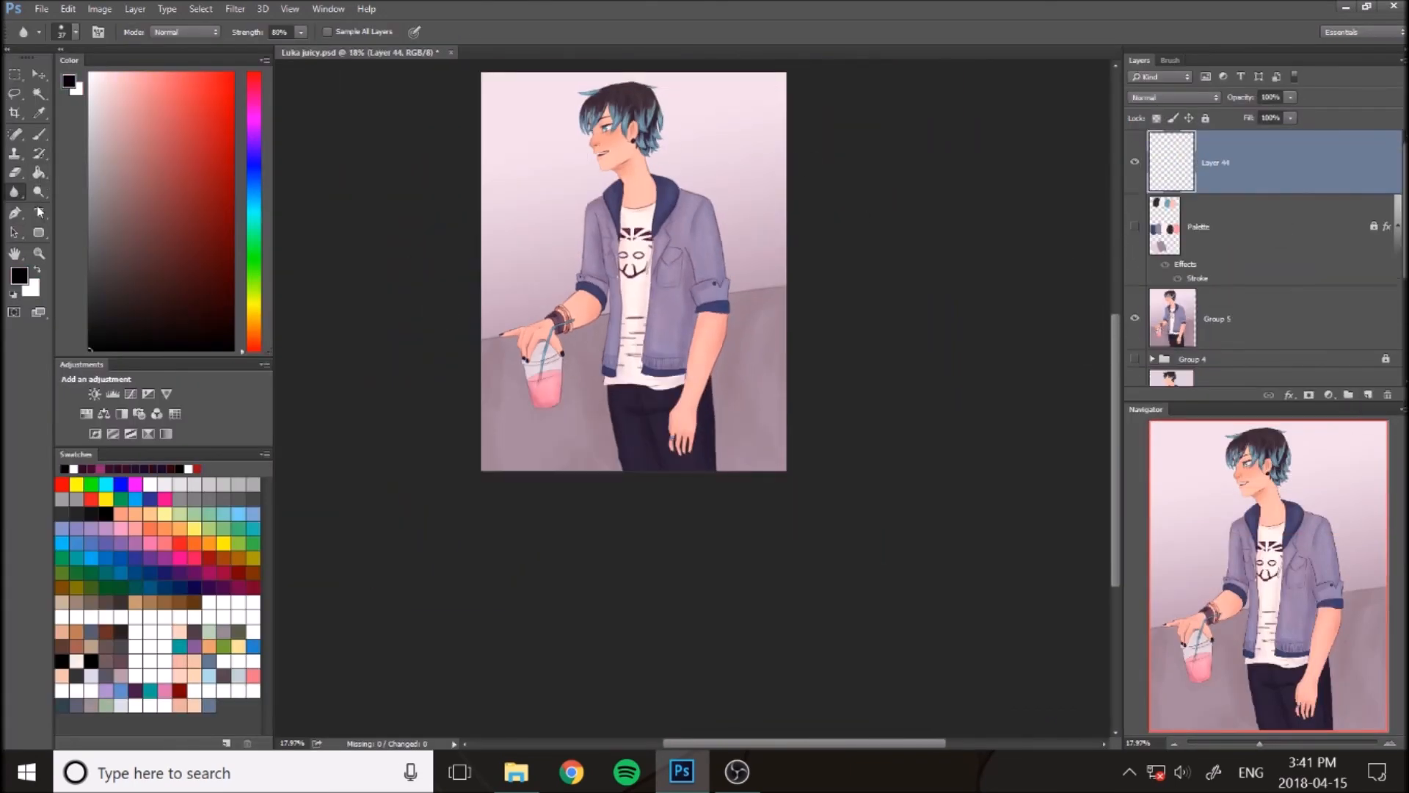
left_click(40, 213)
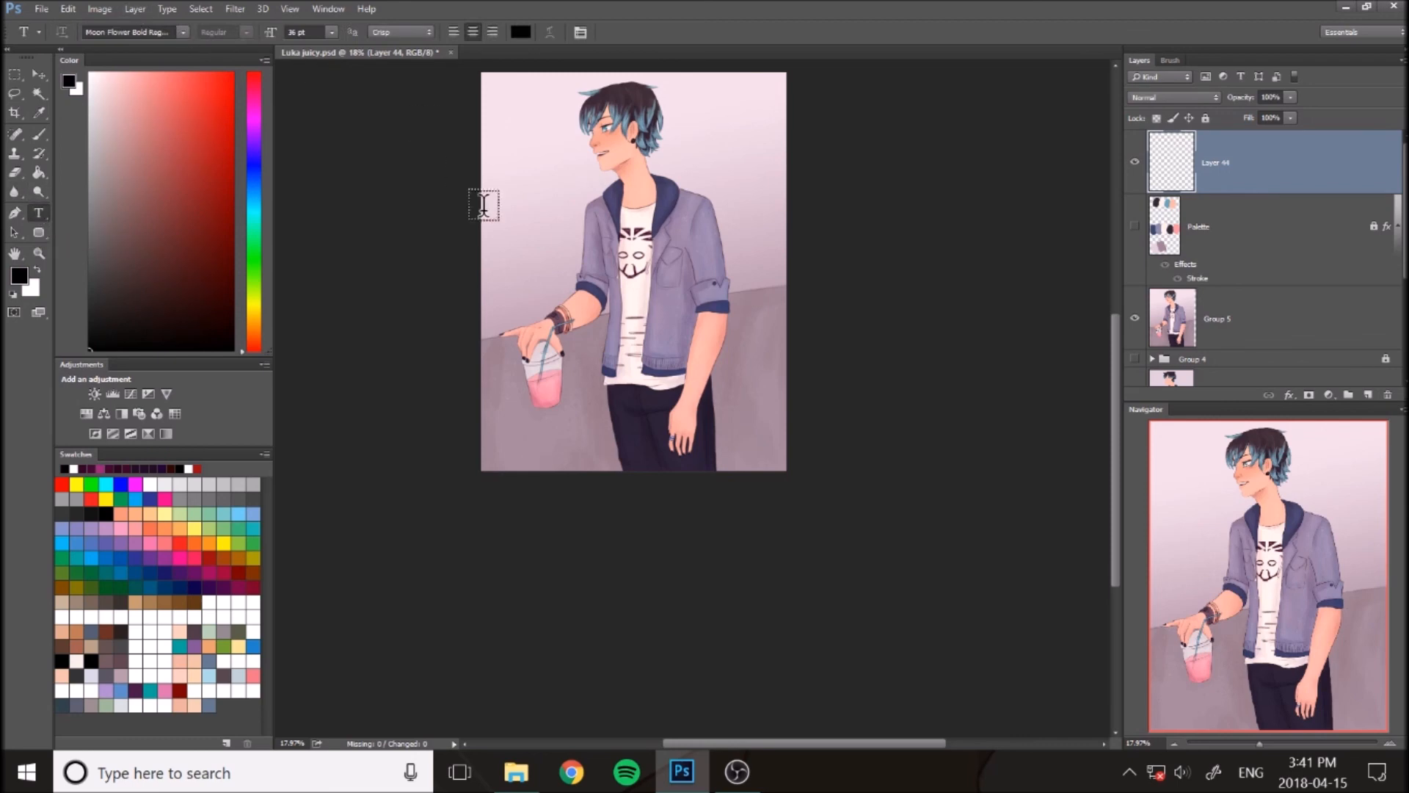
left_click(558, 236)
key("ctrl+Return")
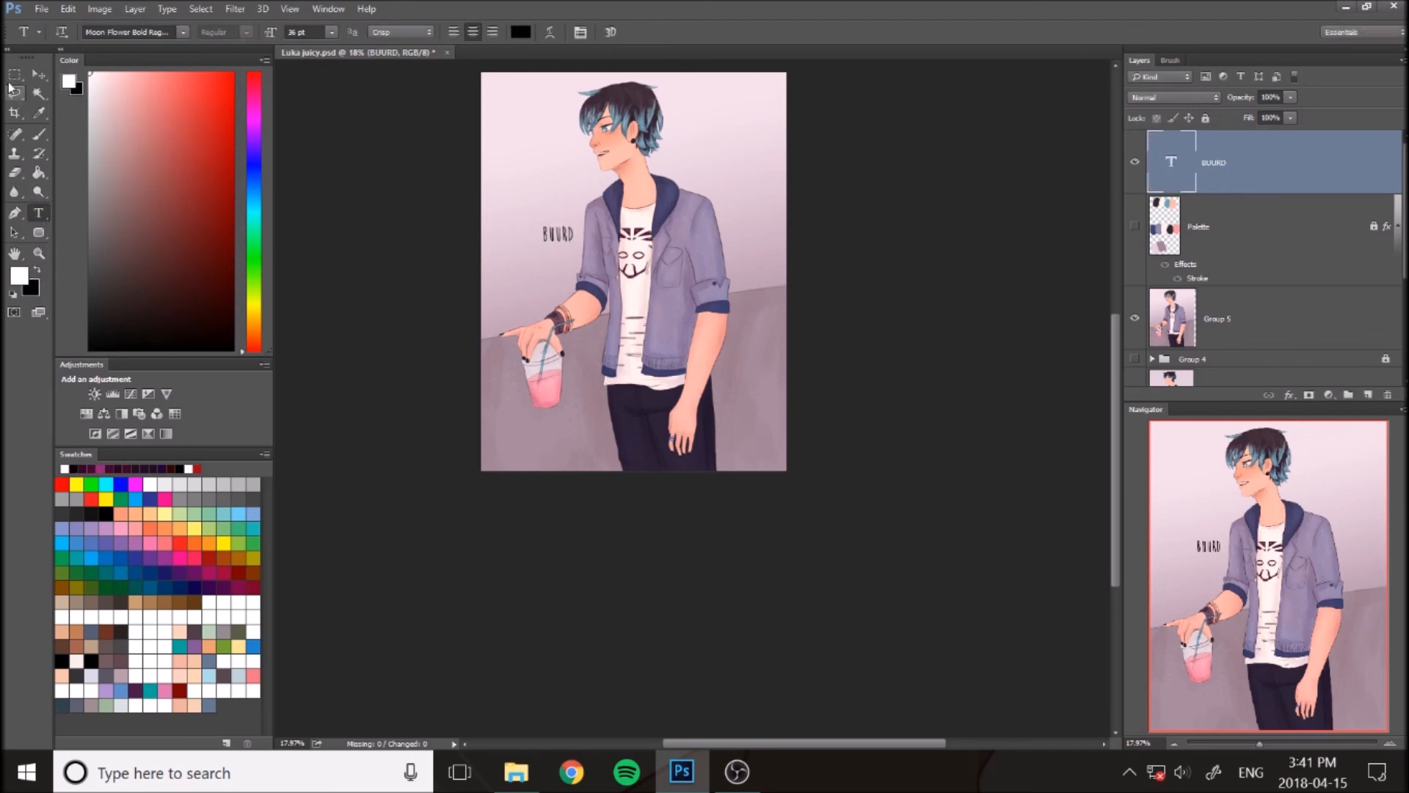
Create a layer beneath the text and fill an elliptical selection around BUURD with white
left_click(15, 75)
left_click(53, 86)
left_click(1367, 395)
key("ctrl+bracketleft")
scroll(548, 185, "up", 10)
left_click_drag(541, 195, 710, 270)
key("alt+BackSpace")
key("ctrl+d")
Transform the white oval to fit more evenly behind the BUURD lettering
key("v")
left_click_drag(541, 195, 534, 198)
left_click_drag(615, 221, 619, 220)
left_click_drag(713, 233, 641, 224)
key("Return")
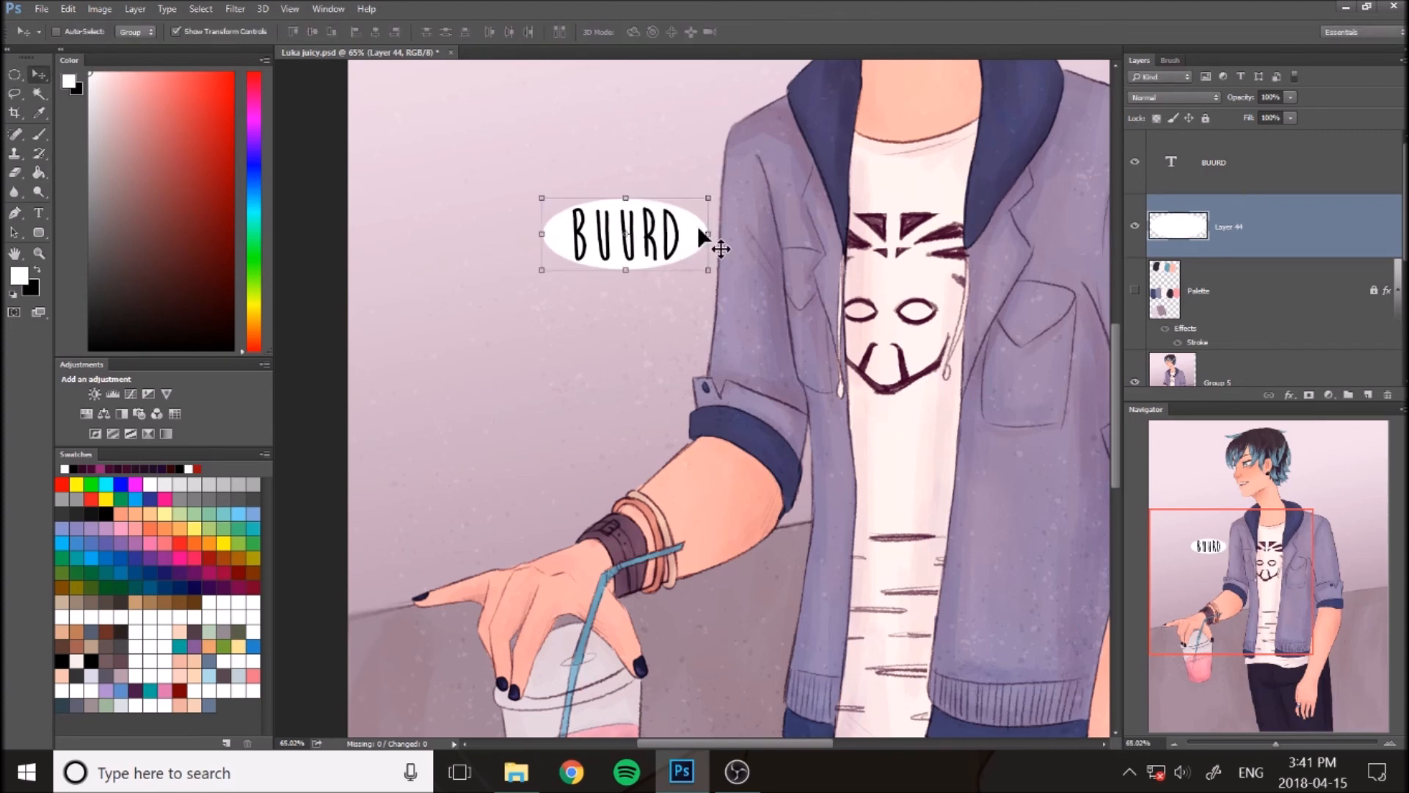
Rasterize the BUURD text and merge it with the white oval layer
right_click(1248, 163)
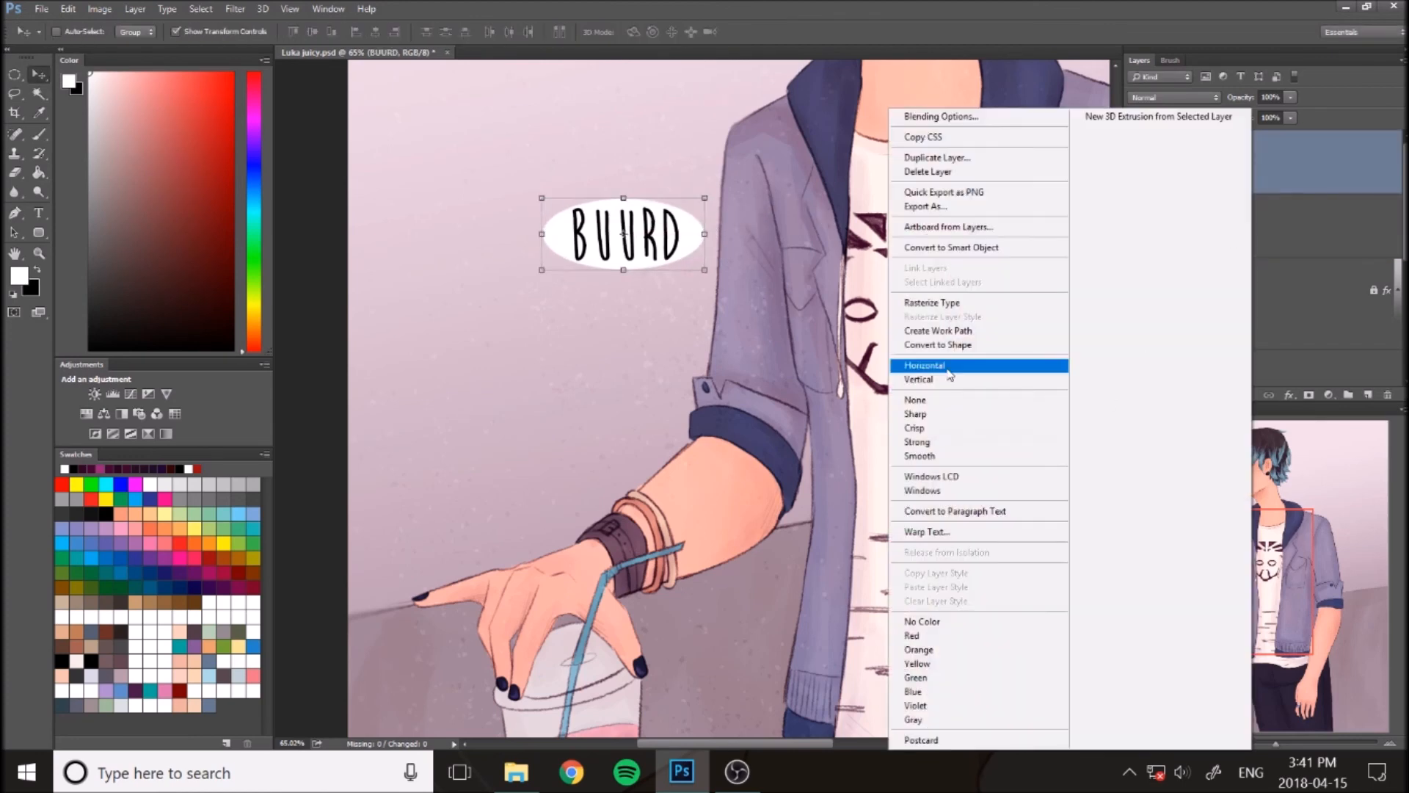
left_click(968, 305)
left_click(1268, 223, "shift")
right_click(1266, 220)
left_click(1116, 518)
Set the merged BUURD watermark's opacity to 22% and adjust its position on the artwork
scroll(561, 283, "down", 5)
left_click(1291, 97)
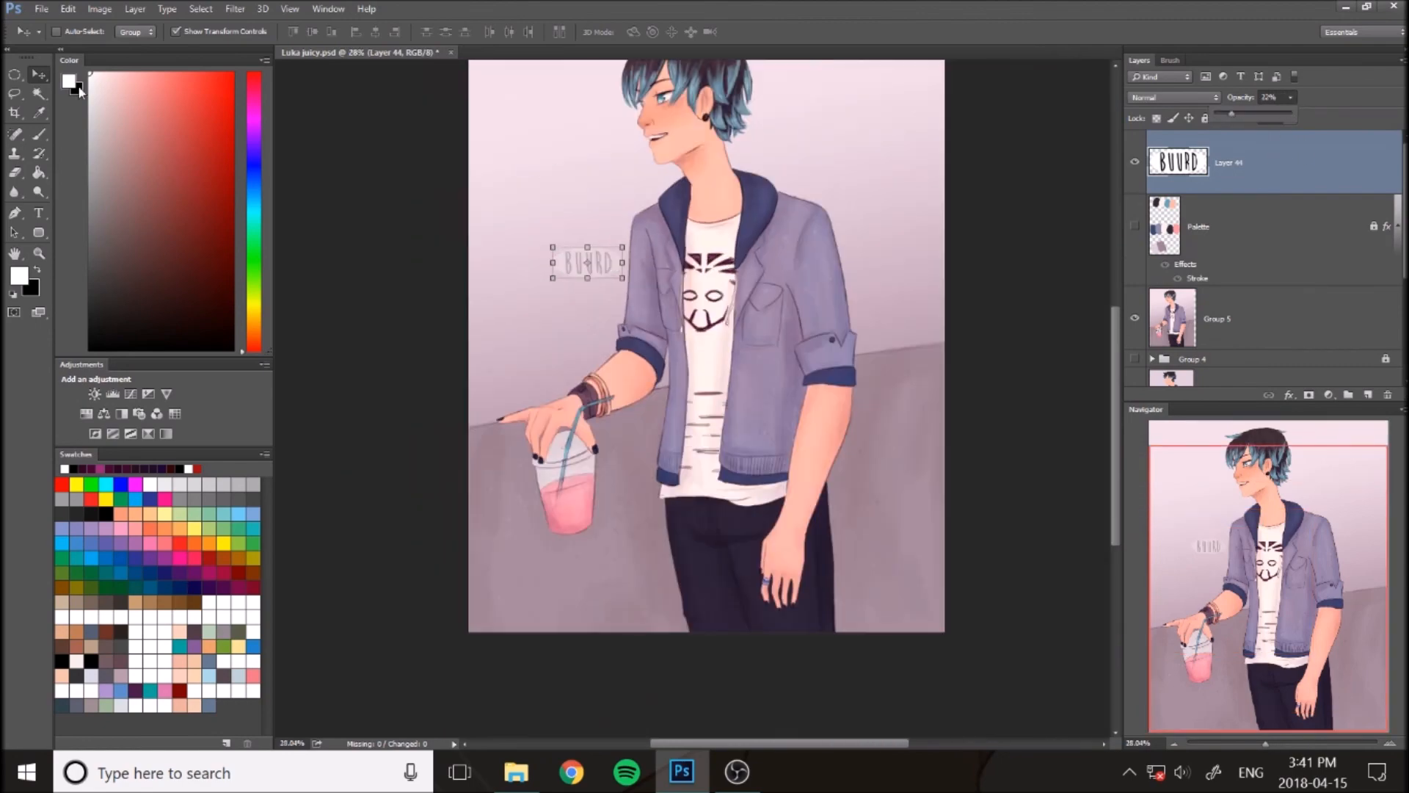
mouse_move(790, 408)
left_mouse_down()
mouse_move(843, 258)
mouse_move(812, 416)
left_mouse_up()
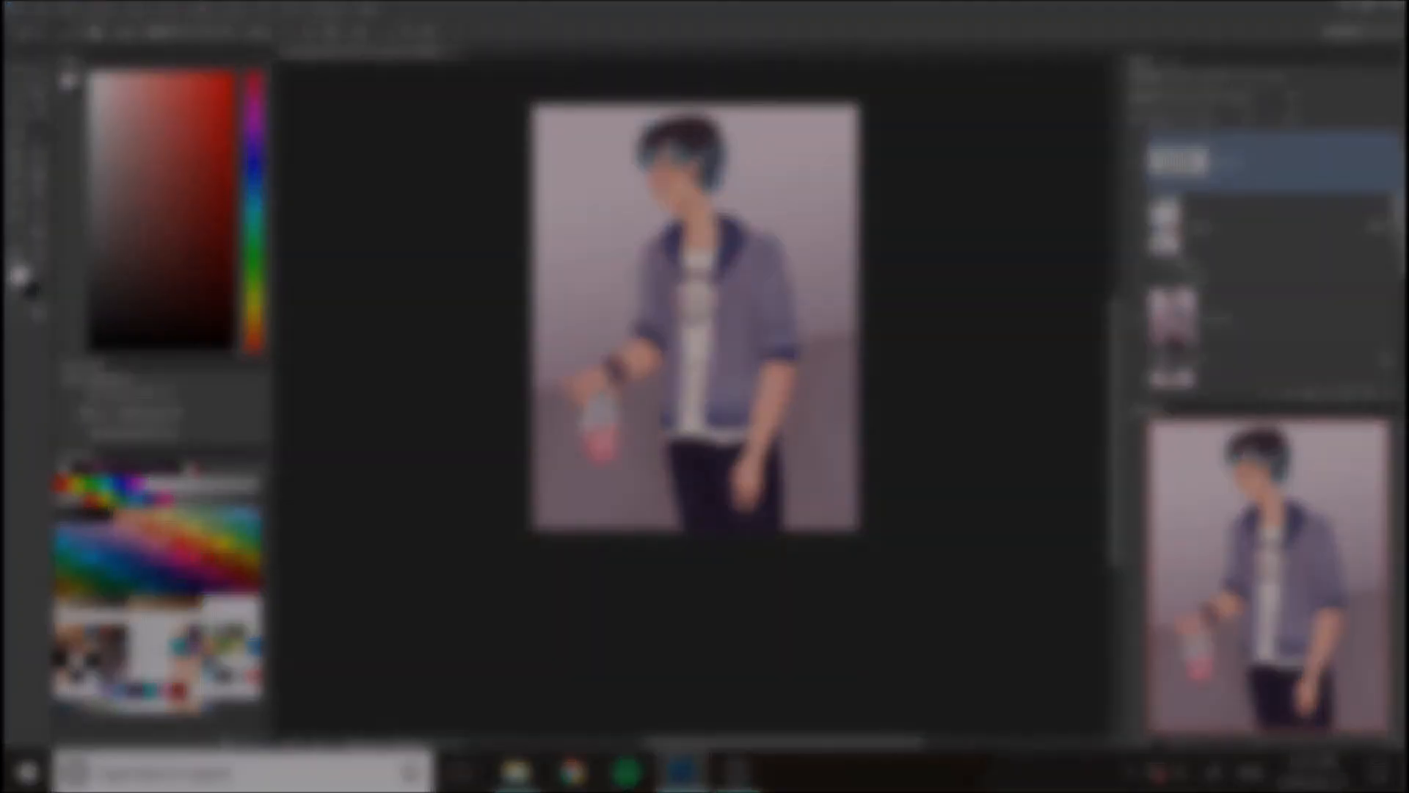